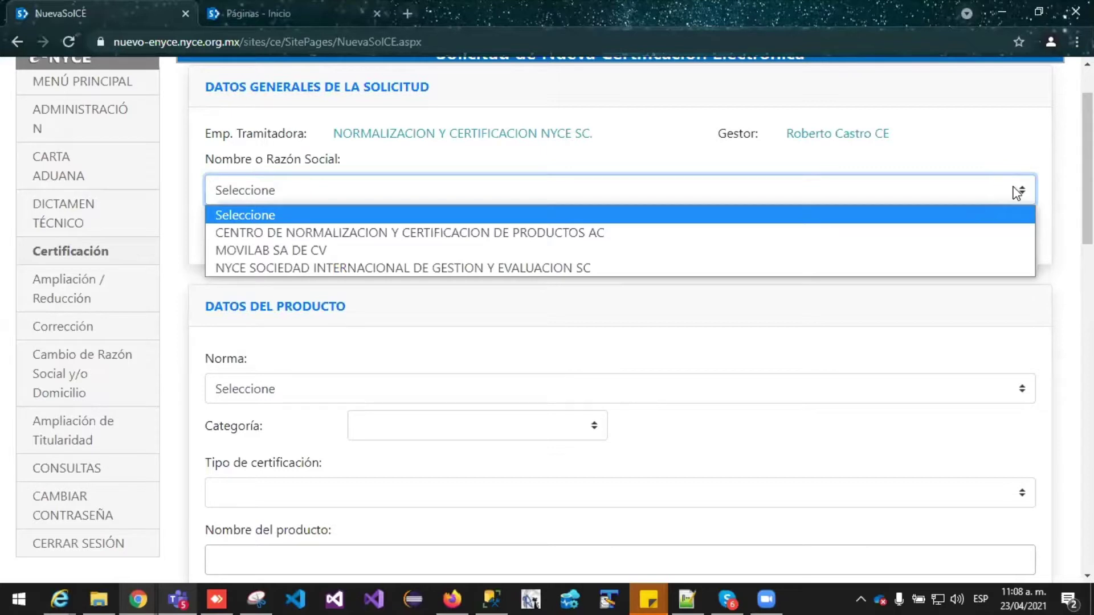
# Choose NYCE SOCIEDAD INTERNACIONAL DE GESTION Y EVALUACION SC as the company and select its displayed address
pyautogui.click(1018, 189)
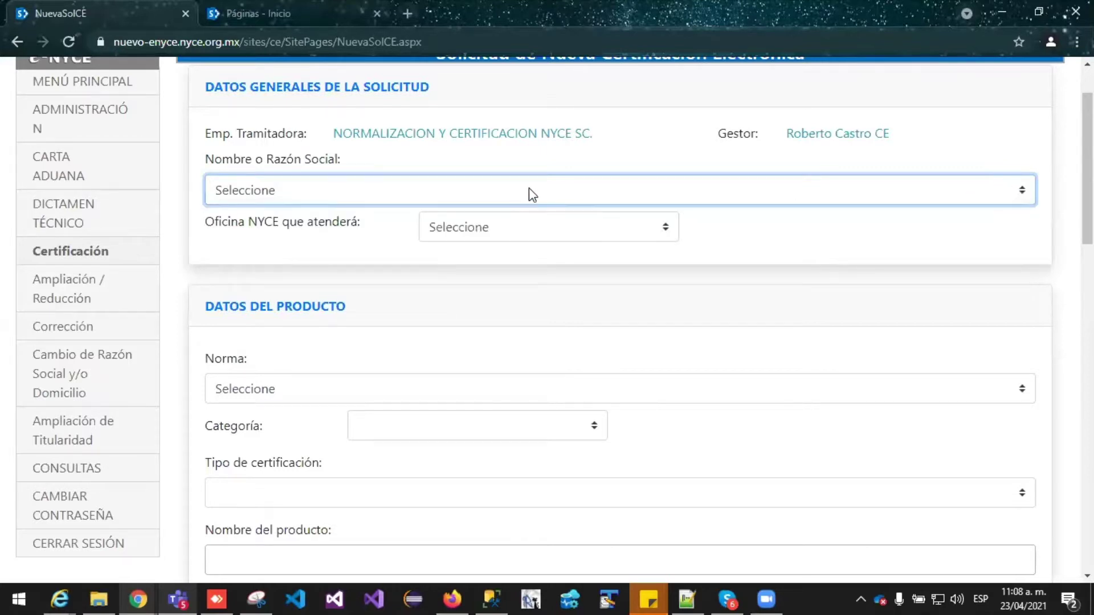
pyautogui.click(991, 194)
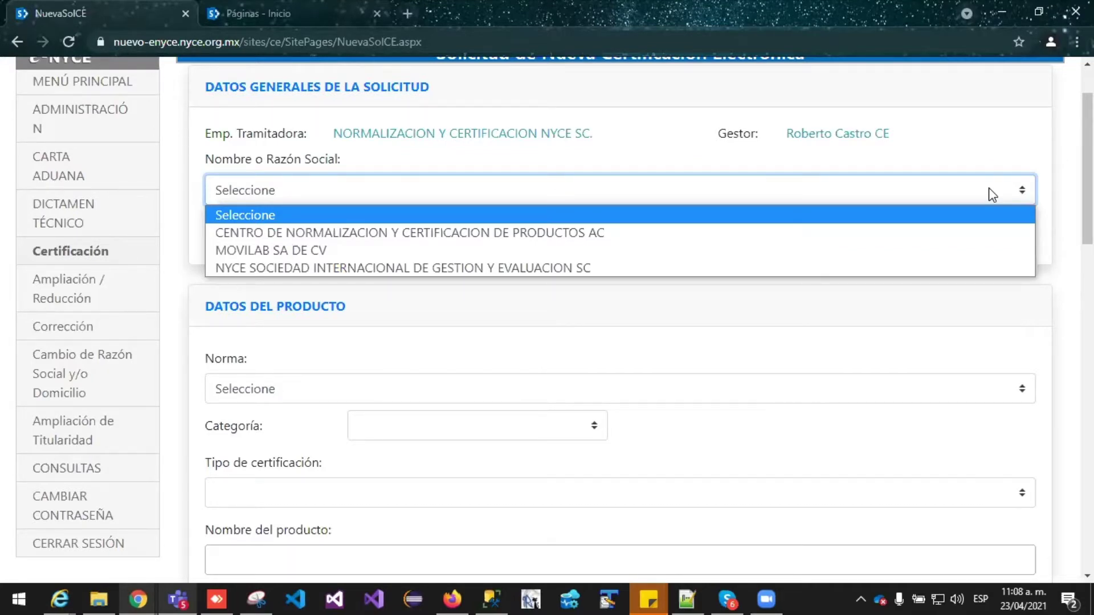
pyautogui.press('Down')
pyautogui.press('Down')
pyautogui.press('Down')
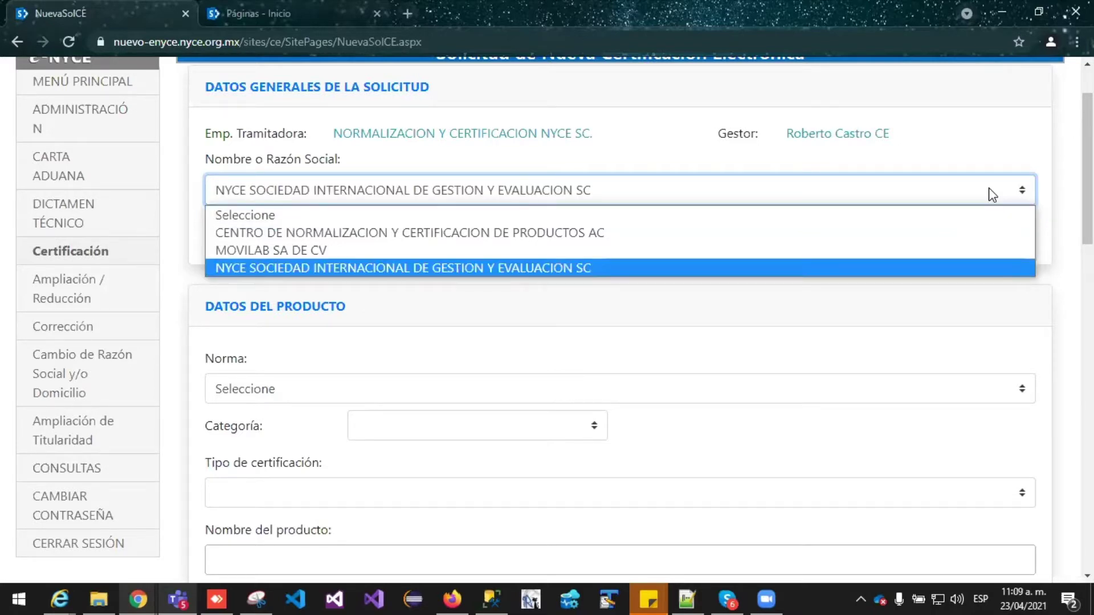
pyautogui.press('Up')
pyautogui.press('Up')
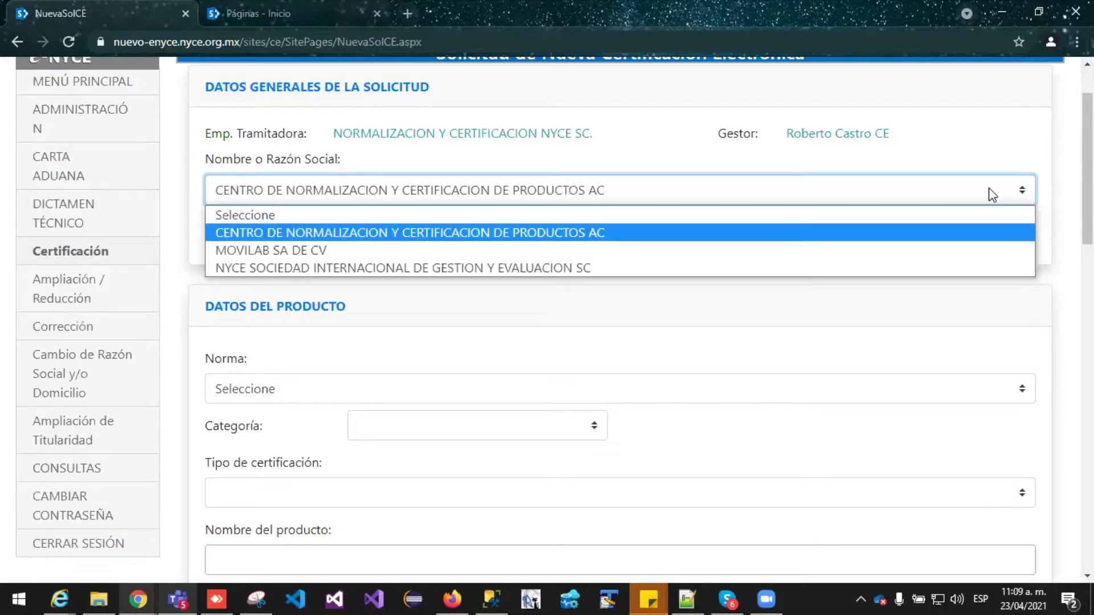
pyautogui.press('Down')
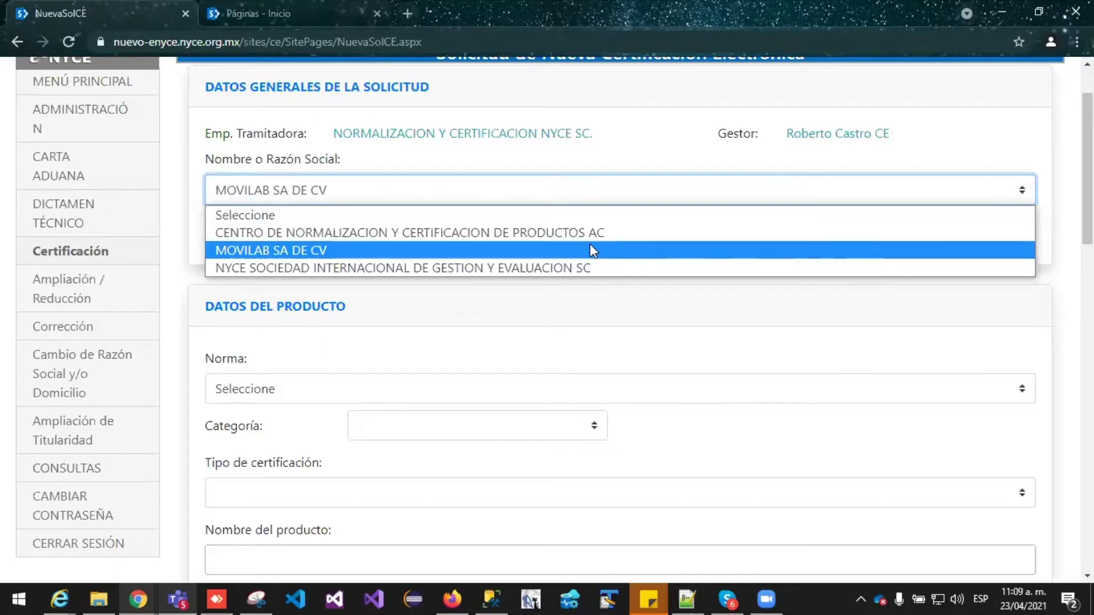
pyautogui.click(545, 264)
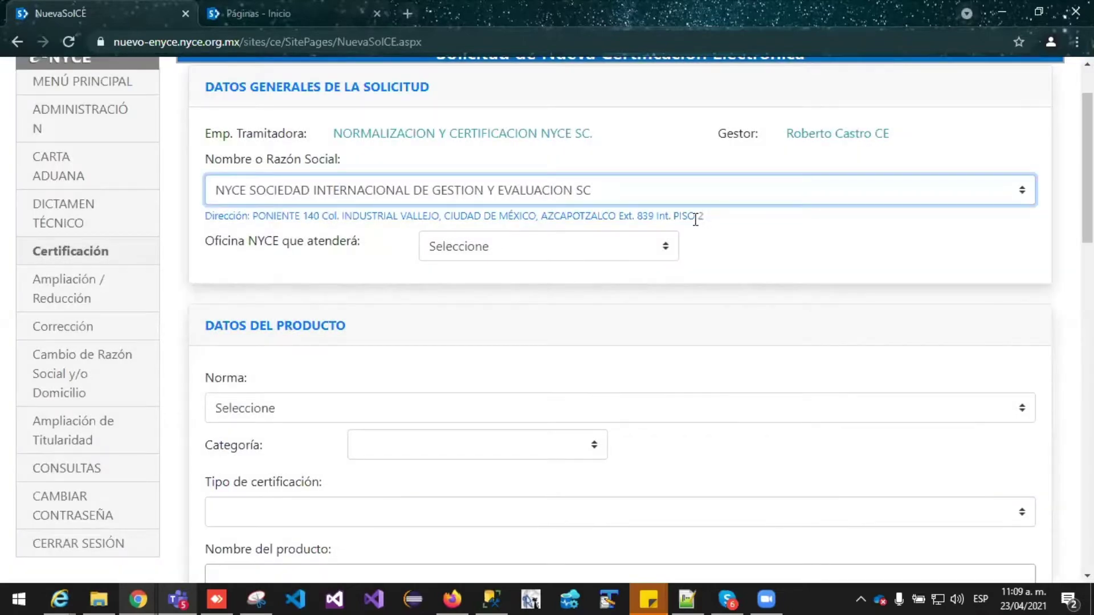
pyautogui.moveTo(696, 219); pyautogui.dragTo(205, 224)
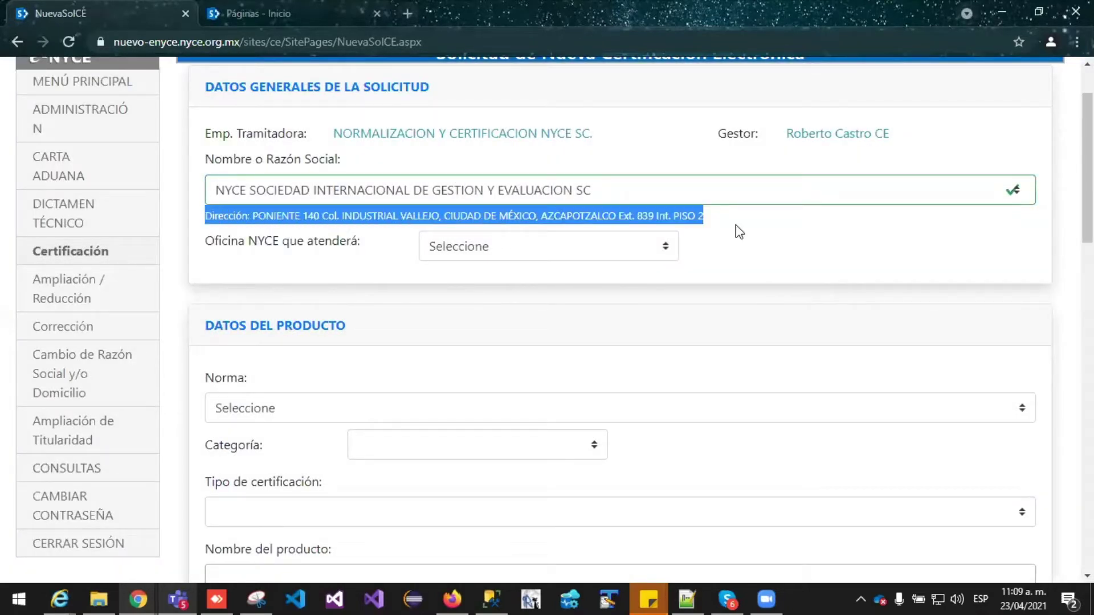
pyautogui.click(769, 231)
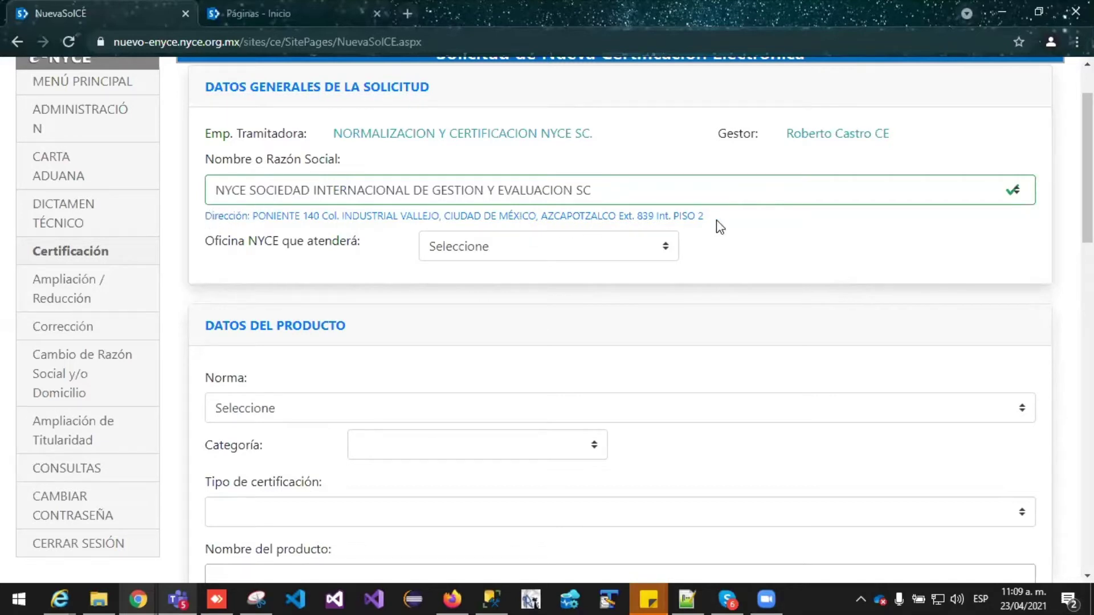
# Set Matriz as the attending NYCE office and scroll down to the product data
pyautogui.click(664, 247)
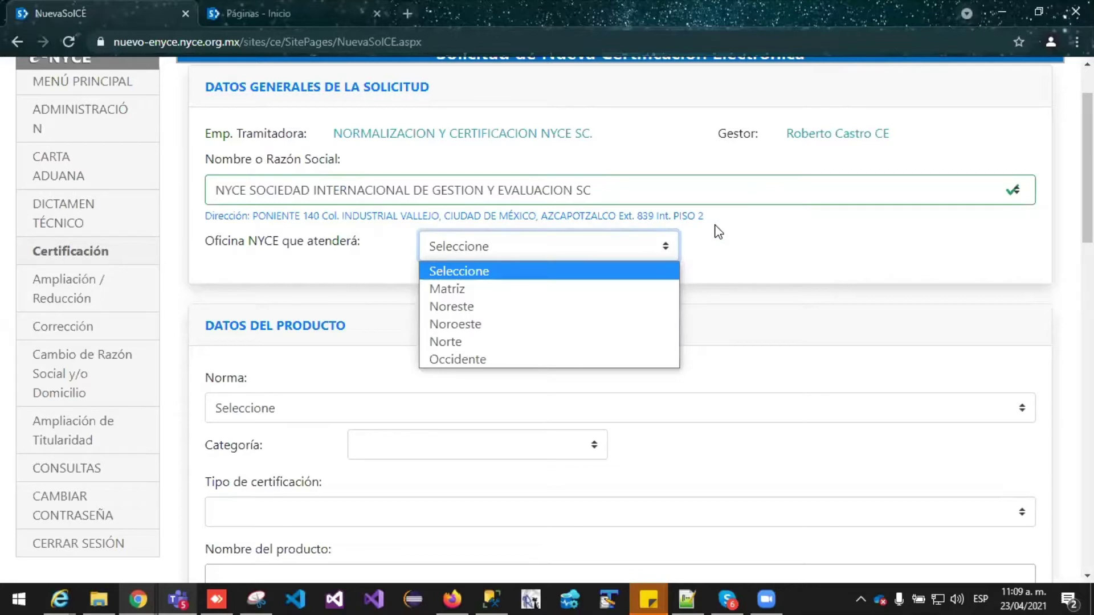
pyautogui.click(665, 288)
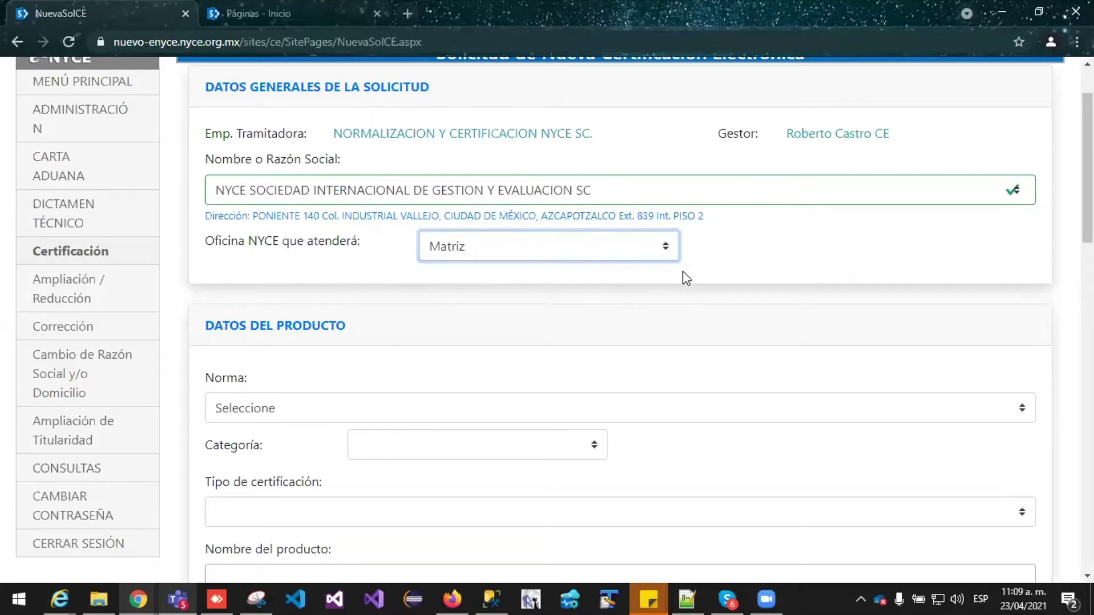
pyautogui.scroll(-2, 683, 271)
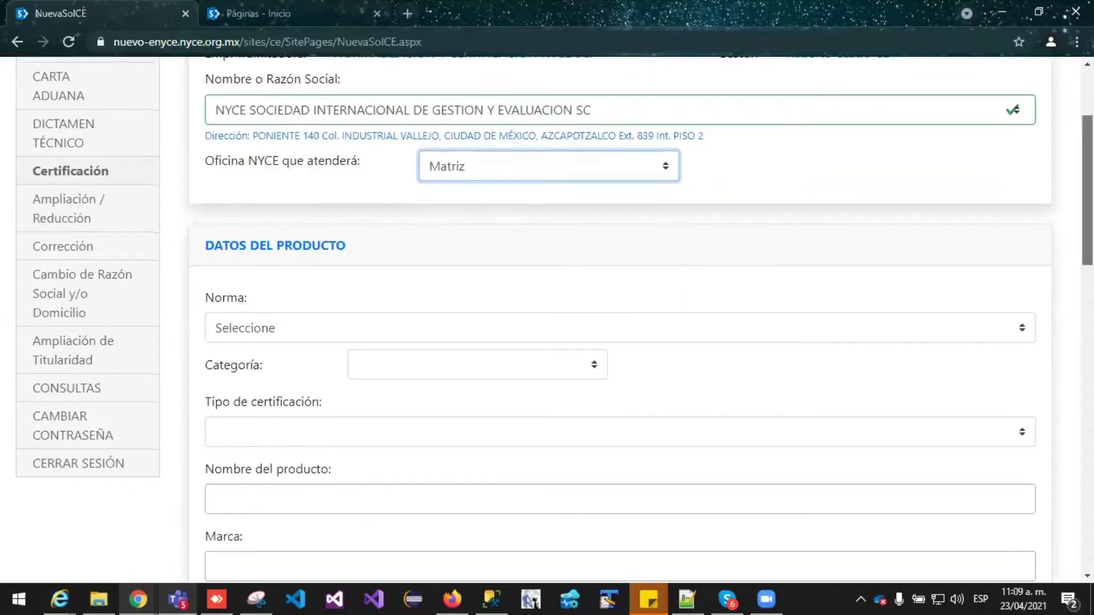
pyautogui.scroll(-1, 860, 222)
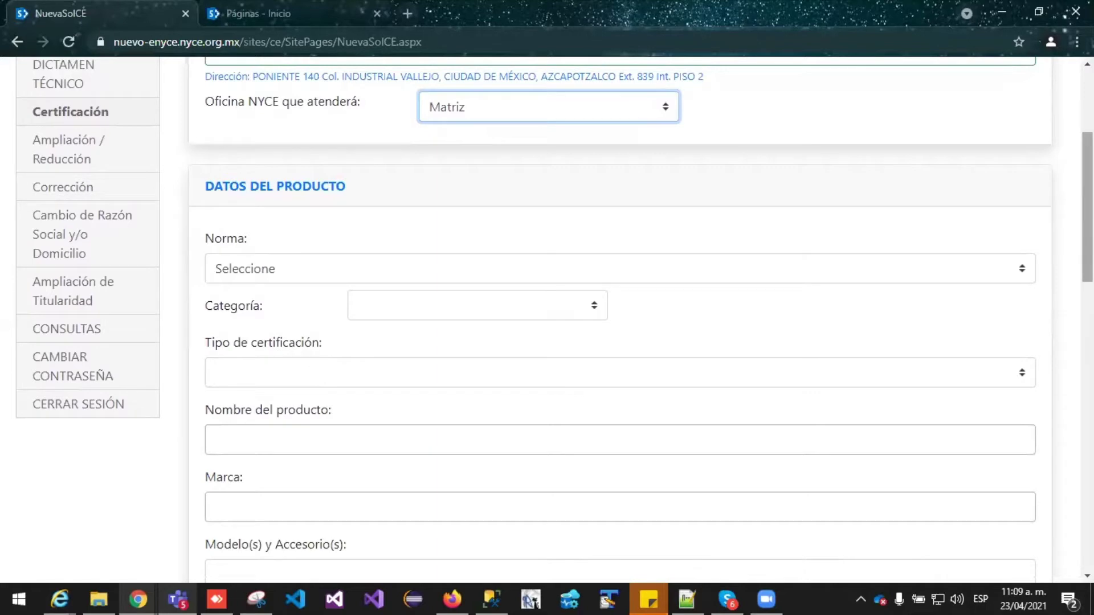
pyautogui.scroll(-1, 554, 319)
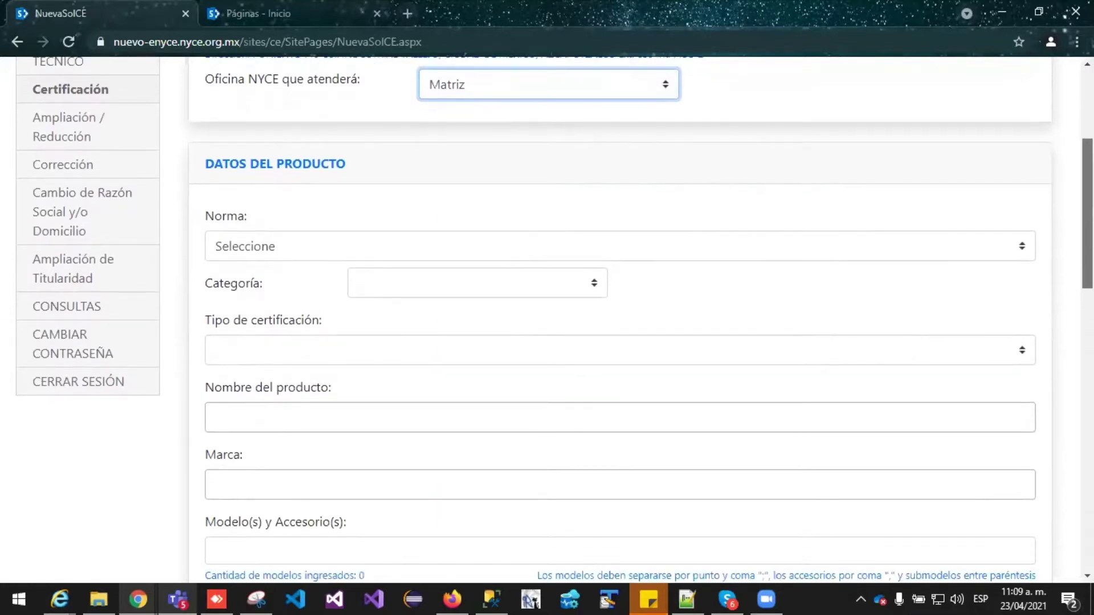
pyautogui.scroll(-1, 555, 319)
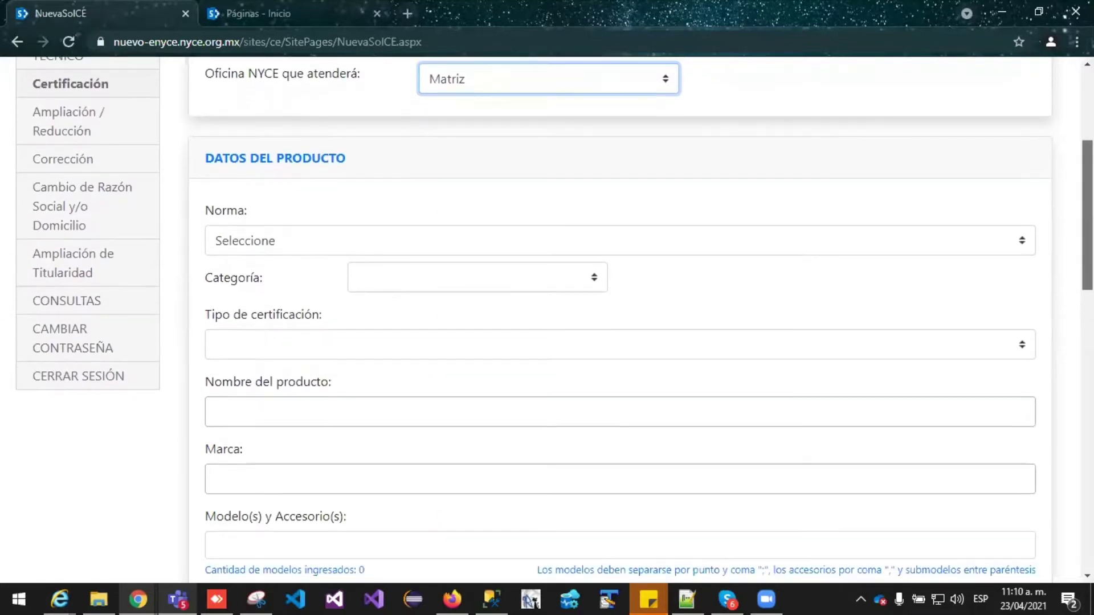
pyautogui.scroll(-1, 554, 319)
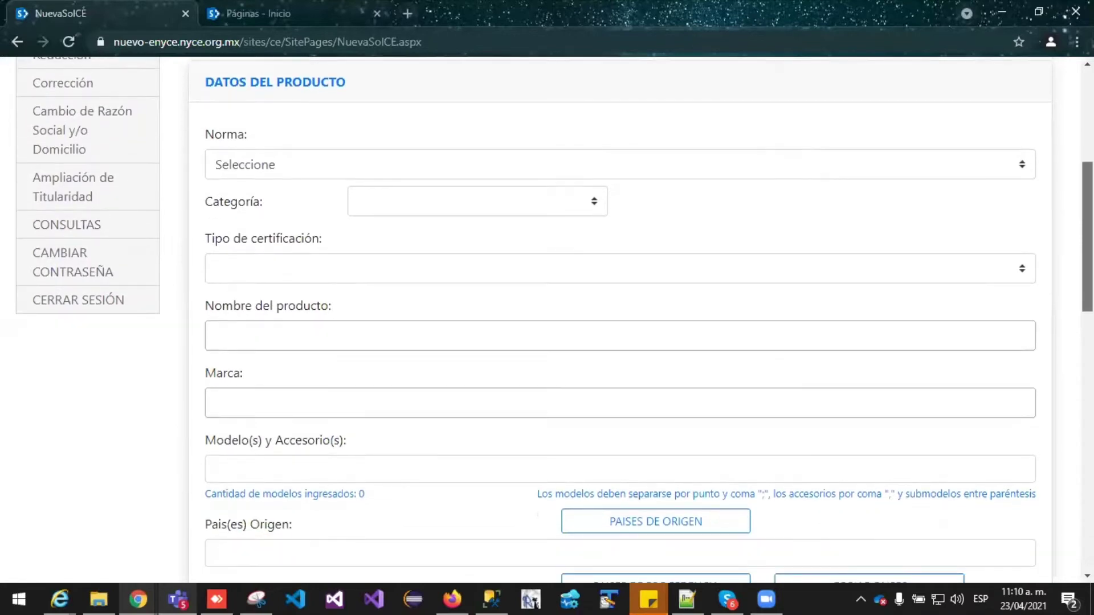
pyautogui.scroll(-1, 1040, 248)
pyautogui.scroll(2, 1040, 247)
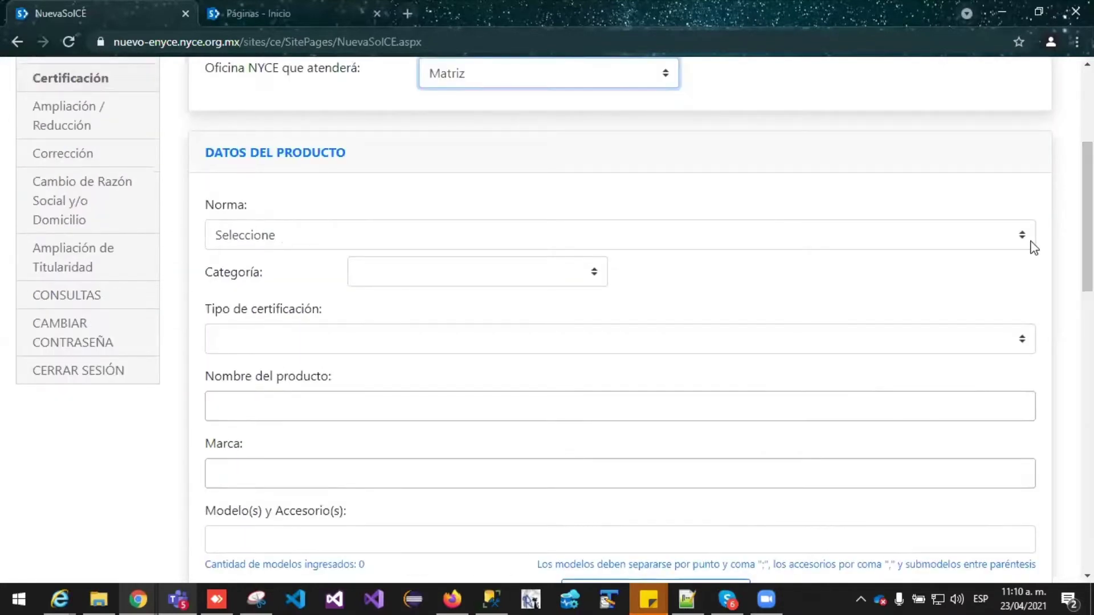
# Open the applicable standards (Norma) list in Datos del Producto
pyautogui.click(1031, 246)
pyautogui.moveTo(1031, 291); pyautogui.dragTo(1043, 353)
pyautogui.scroll(-1, 1039, 239)
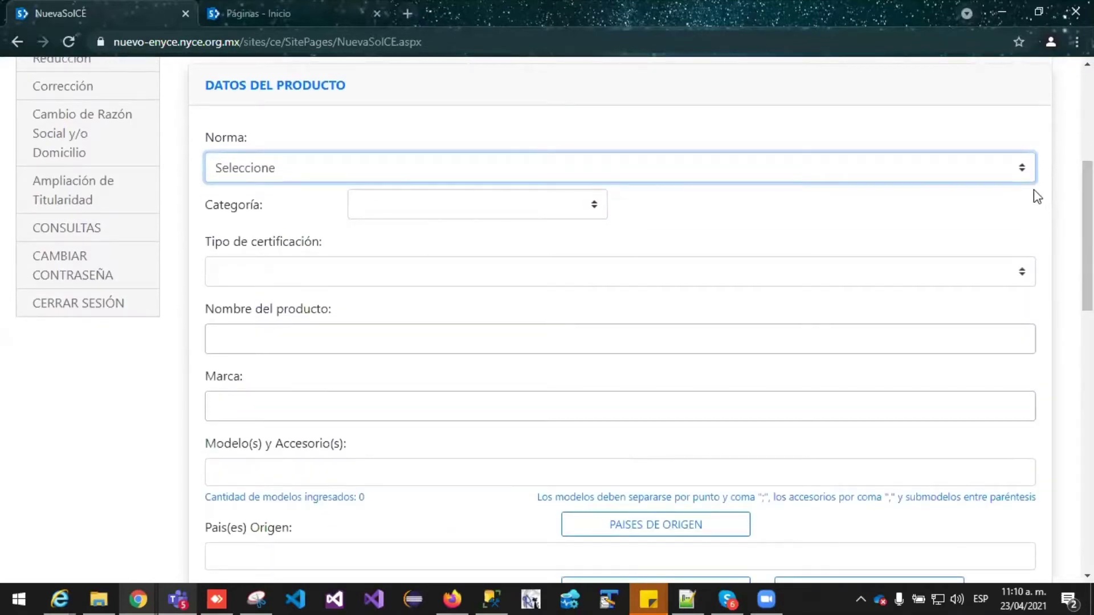
# Set Norma to NOM-001-SCFI-2018 / NMX-I-60065-NYCE-2015, category Nuevo, point-of-sale follow-up certification
pyautogui.click(1027, 168)
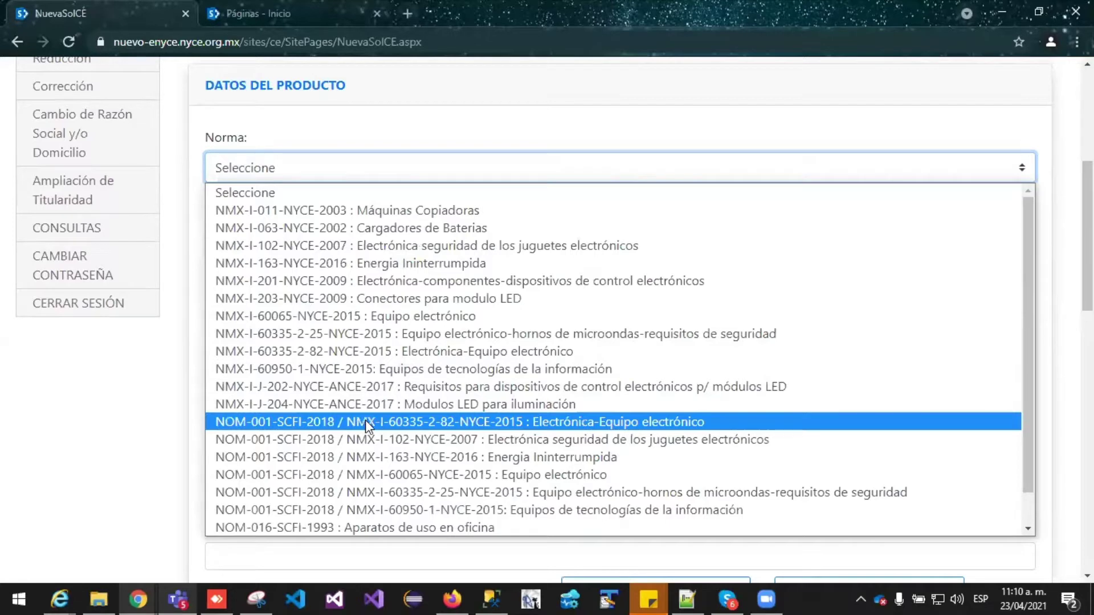
pyautogui.click(422, 475)
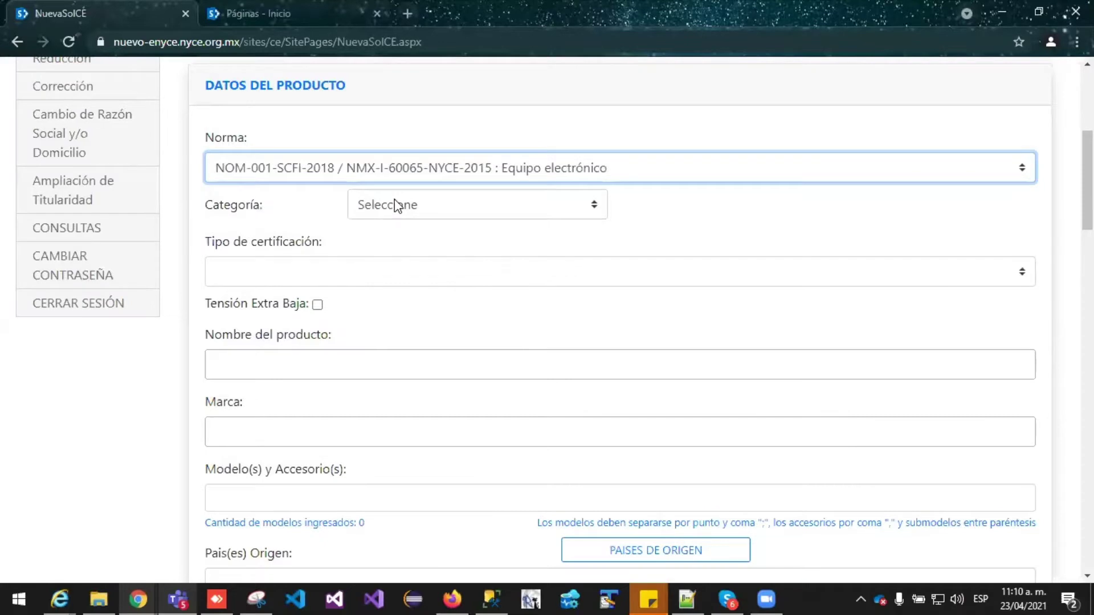
pyautogui.click(397, 205)
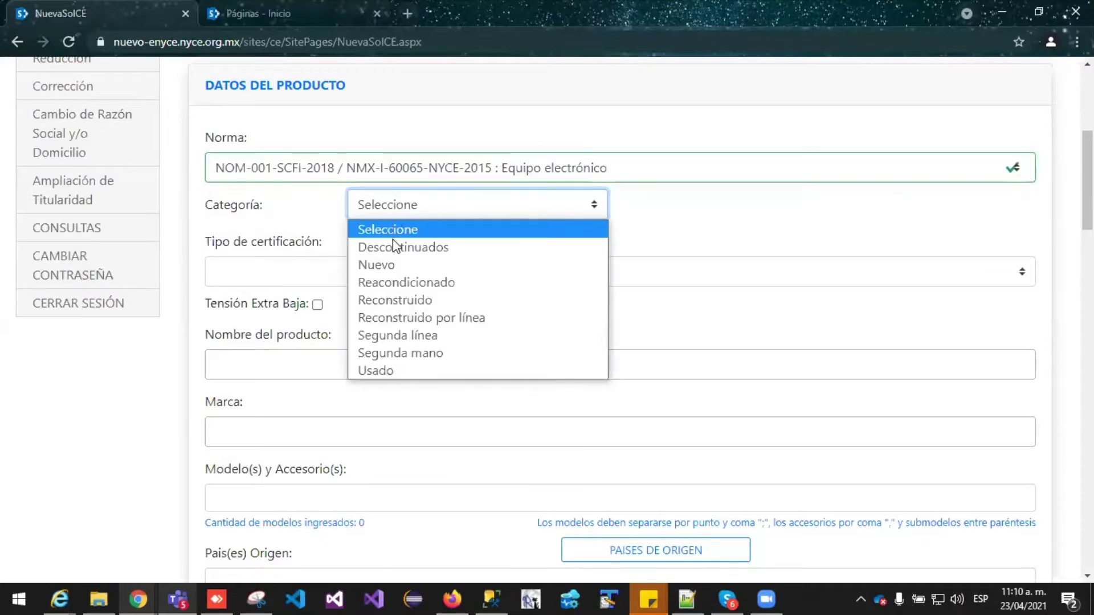
pyautogui.click(393, 265)
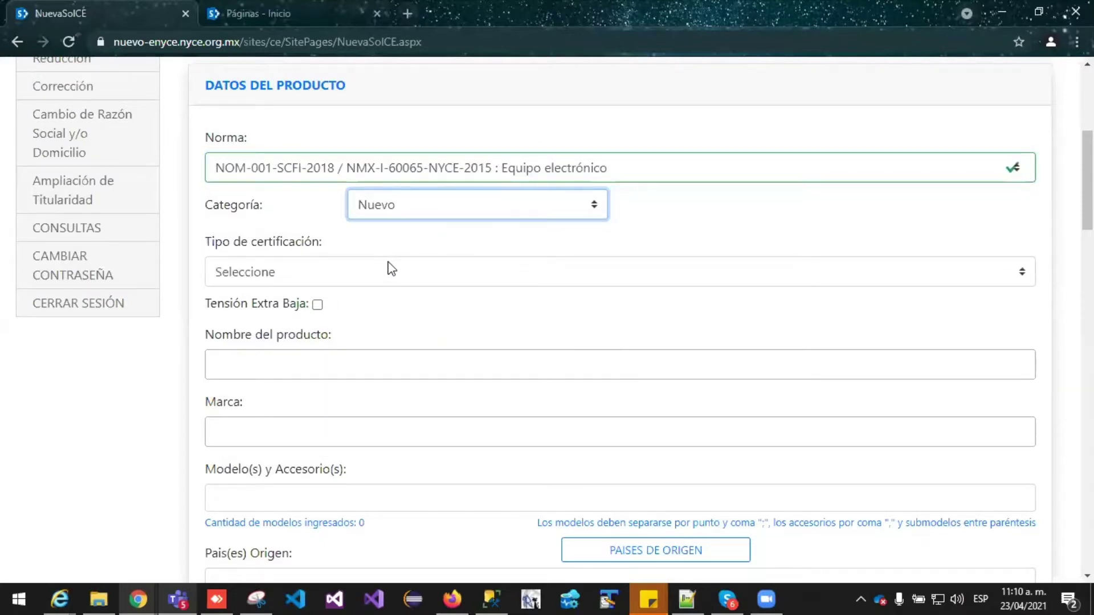
pyautogui.click(392, 272)
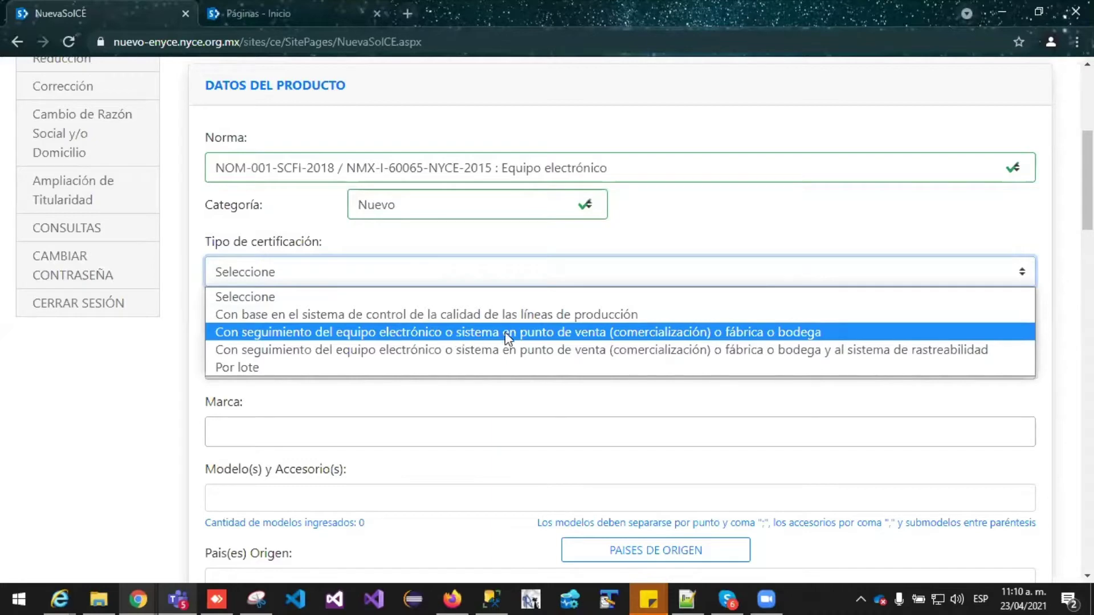
pyautogui.click(647, 332)
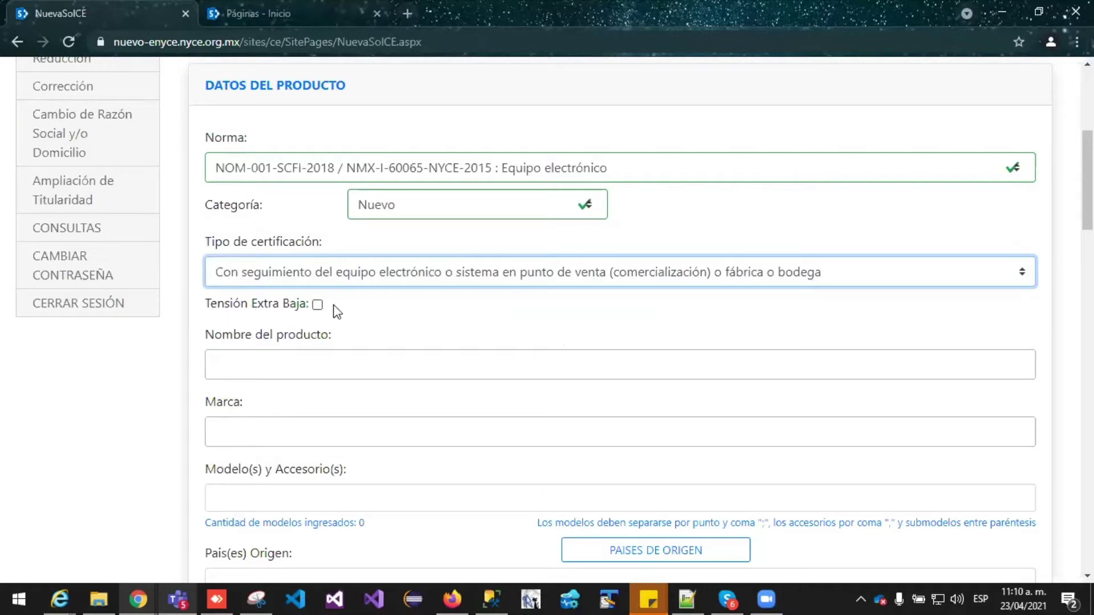
# Toggle the Tensión Extra Baja (extra-low voltage) checkbox
pyautogui.moveTo(333, 295); pyautogui.dragTo(204, 290)
pyautogui.click(405, 323)
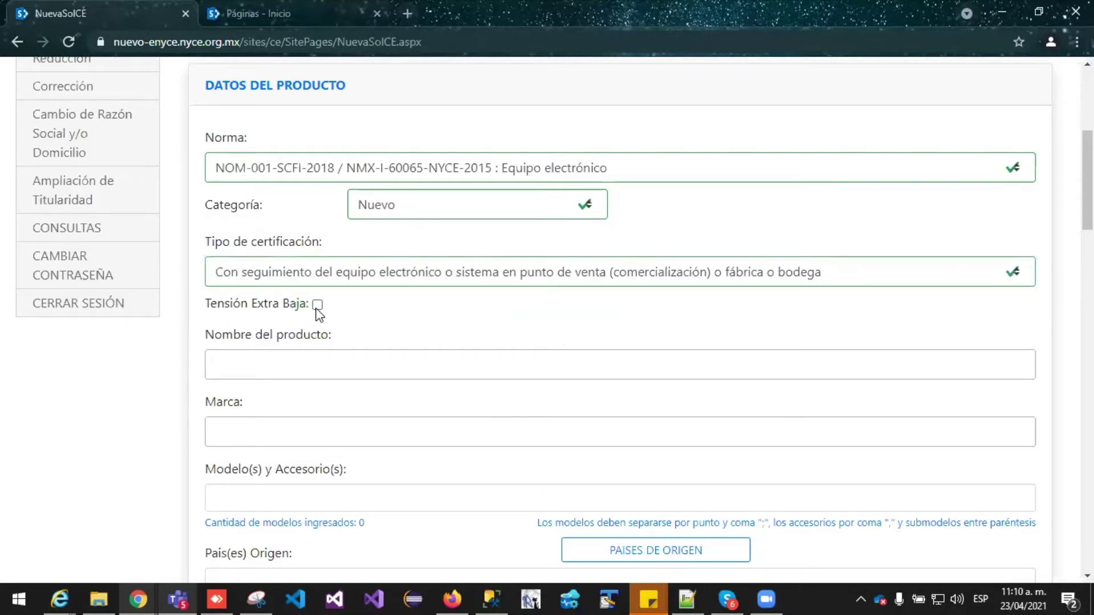
pyautogui.click(317, 305)
pyautogui.click(318, 305)
# Enter PRUEBA as the product name
pyautogui.scroll(-3, 1087, 183)
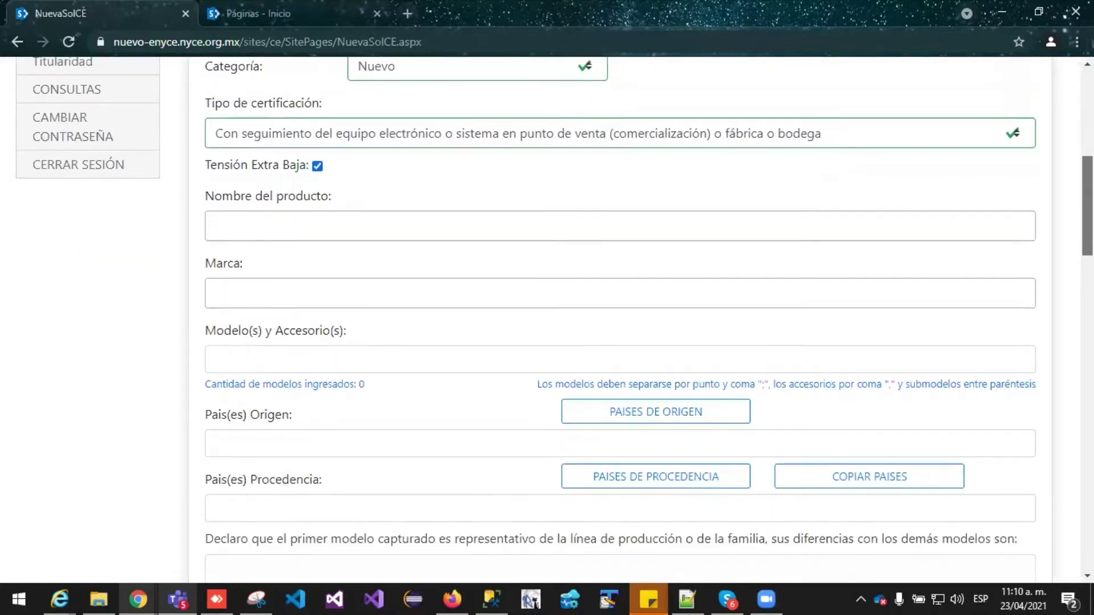
pyautogui.click(505, 223)
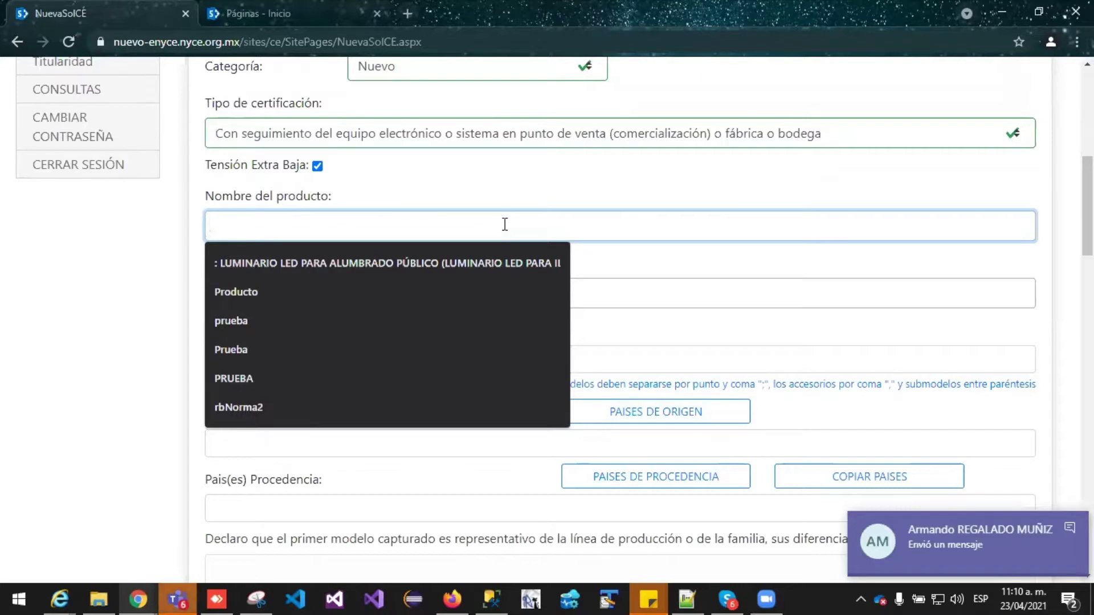
pyautogui.write('PR')
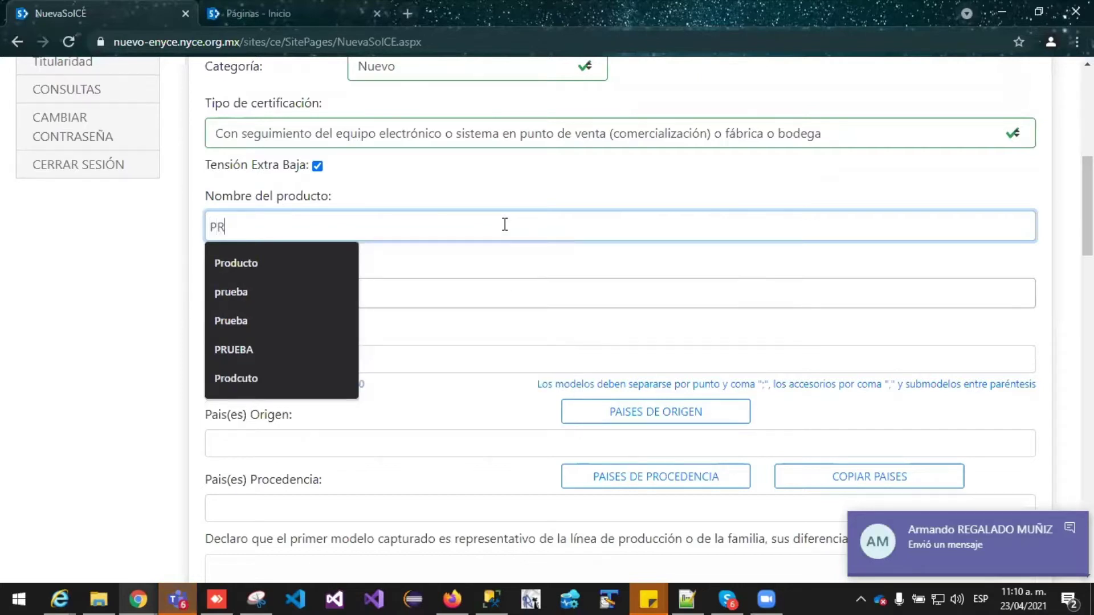
pyautogui.write('UEBA')
pyautogui.moveTo(256, 227); pyautogui.dragTo(196, 224)
pyautogui.hotkey('ctrl', 'c')
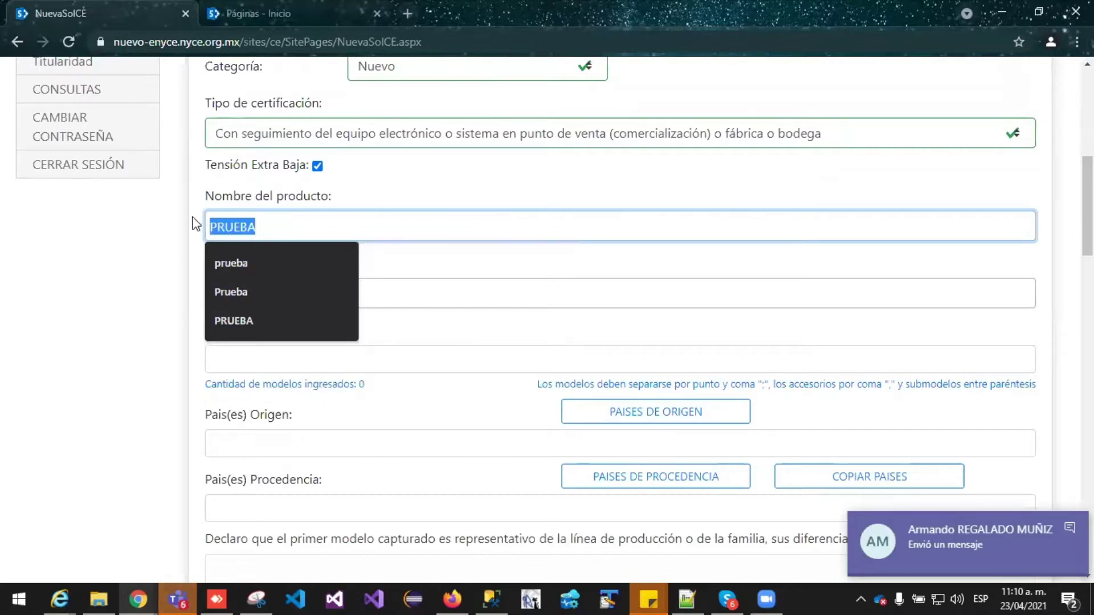
pyautogui.click(390, 176)
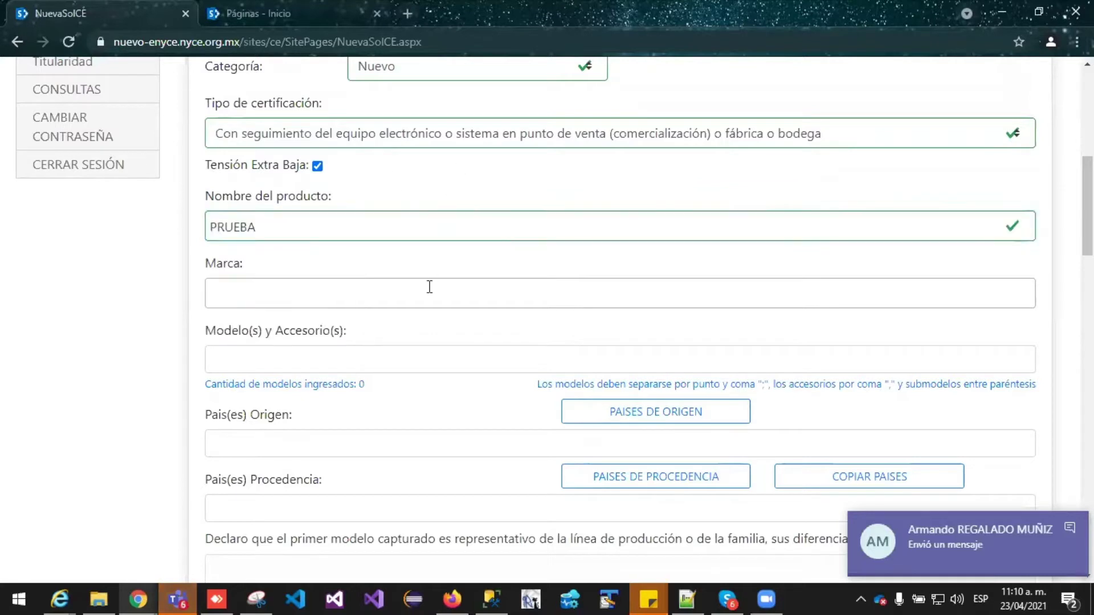
# Paste PRUEBA as the brand and return to the Modelo(s) y Accesorio(s) field
pyautogui.click(314, 303)
pyautogui.hotkey('ctrl', 'v')
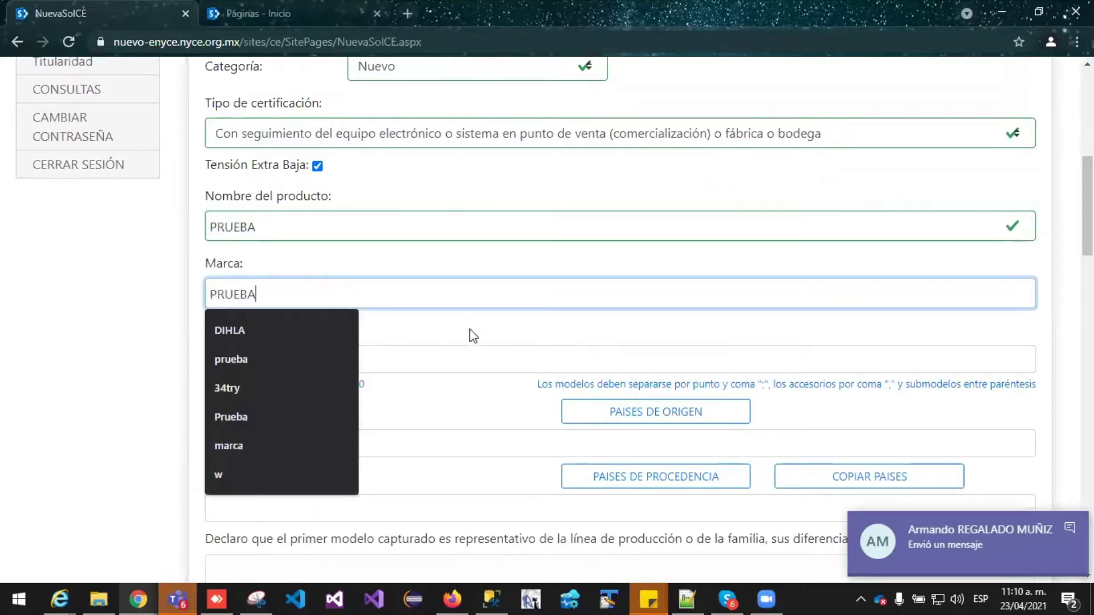
pyautogui.press('Tab')
pyautogui.scroll(-1, 450, 330)
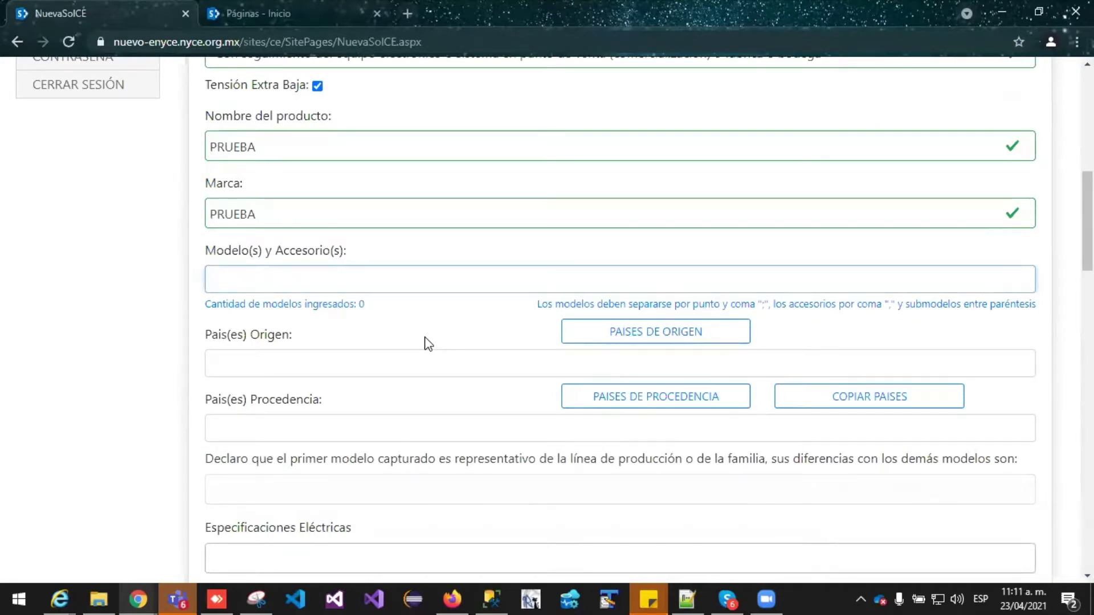
pyautogui.scroll(-3, 444, 342)
pyautogui.scroll(-1, 488, 349)
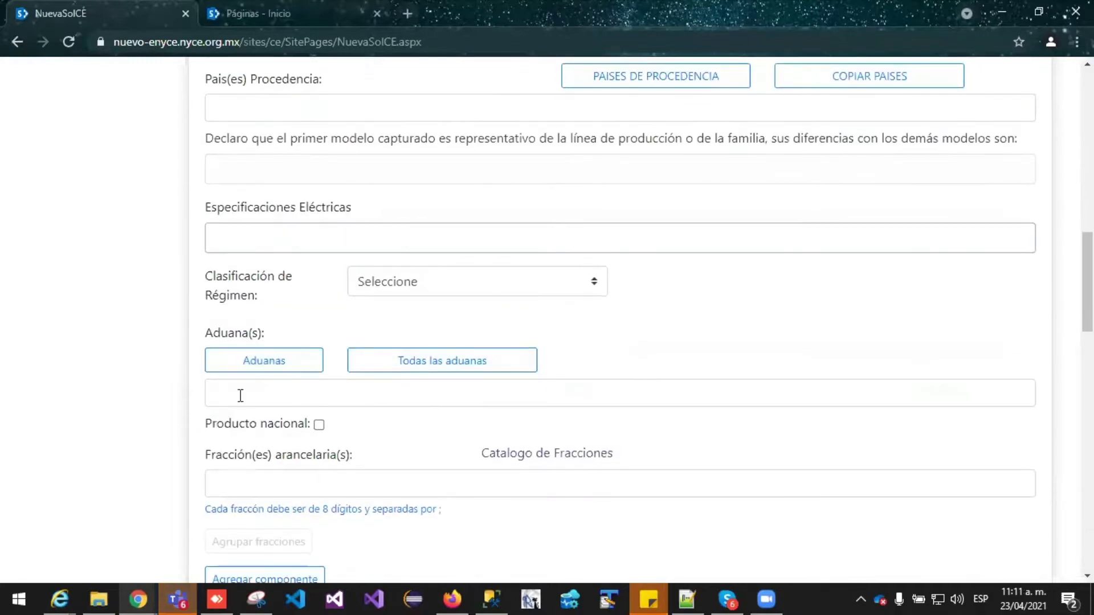
pyautogui.scroll(4, 457, 480)
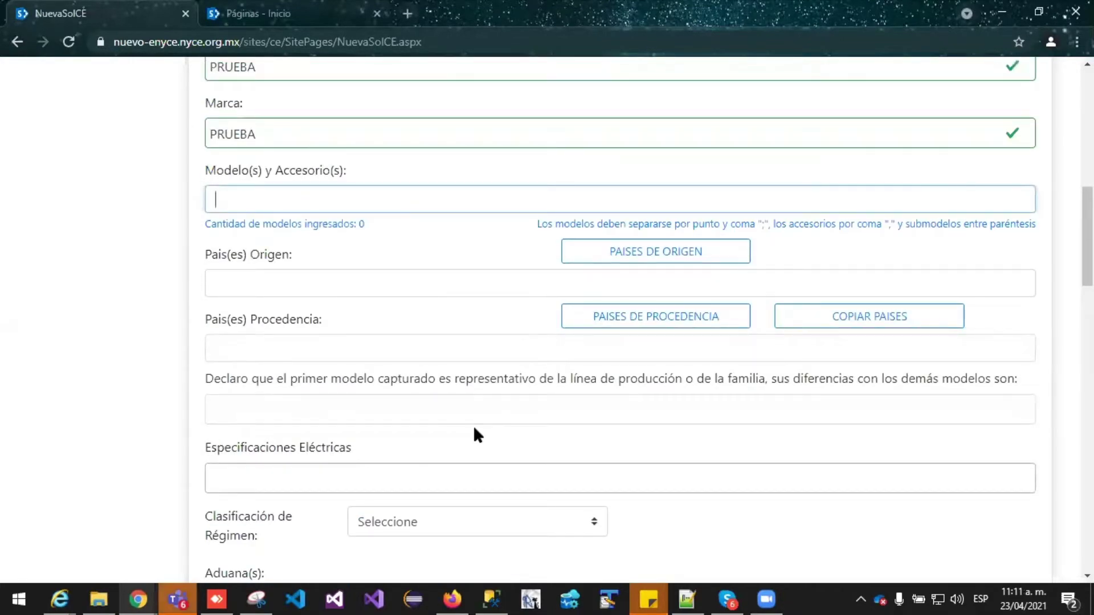
# Clear the test text and add 'modelo1, accesorio1(submodelo1)' as a model tag
pyautogui.click(429, 248)
pyautogui.click(420, 195)
pyautogui.write('EFUBWBW')
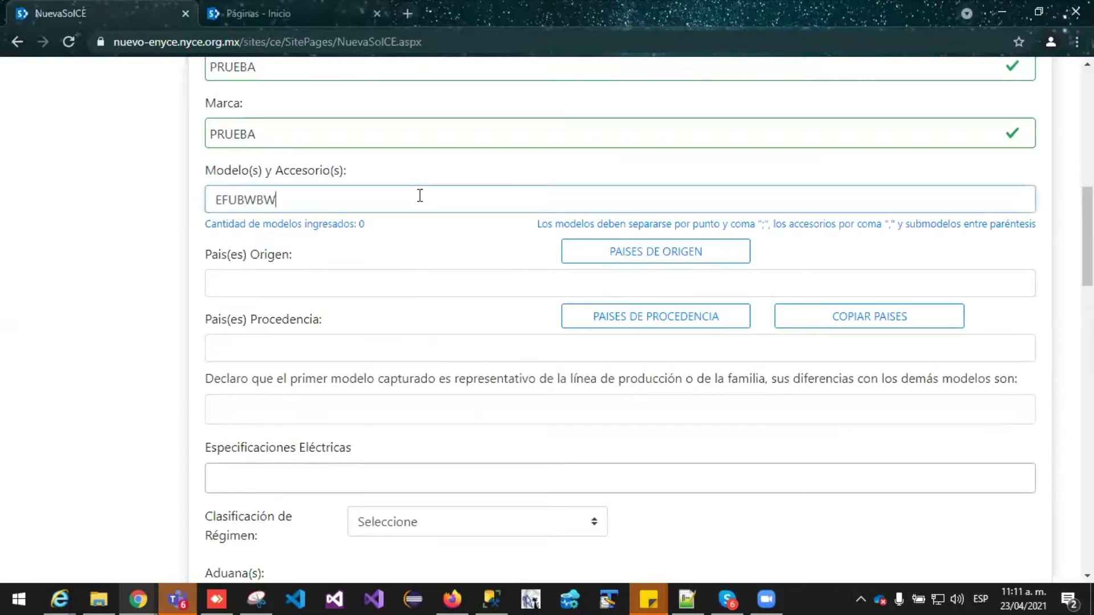
pyautogui.write('EVERBVERBNIEBBER')
pyautogui.press('BackSpace')
pyautogui.press('BackSpace')
pyautogui.press('BackSpace')
pyautogui.press('BackSpace')
pyautogui.press('BackSpace')
pyautogui.press('BackSpace')
pyautogui.press('BackSpace')
pyautogui.press('BackSpace')
pyautogui.press('BackSpace')
pyautogui.press('BackSpace')
pyautogui.press('BackSpace')
pyautogui.press('BackSpace')
pyautogui.press('BackSpace')
pyautogui.press('BackSpace')
pyautogui.press('BackSpace')
pyautogui.press('BackSpace')
pyautogui.press('BackSpace')
pyautogui.press('BackSpace')
pyautogui.press('BackSpace')
pyautogui.press('BackSpace')
pyautogui.press('BackSpace')
pyautogui.press('BackSpace')
pyautogui.press('BackSpace')
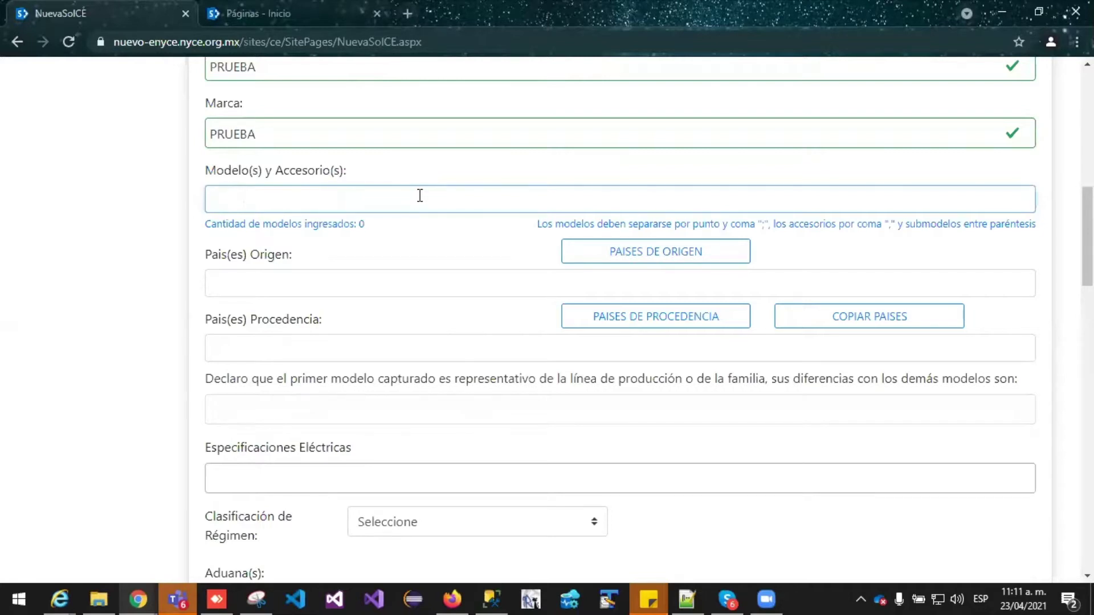
pyautogui.write('modelo1')
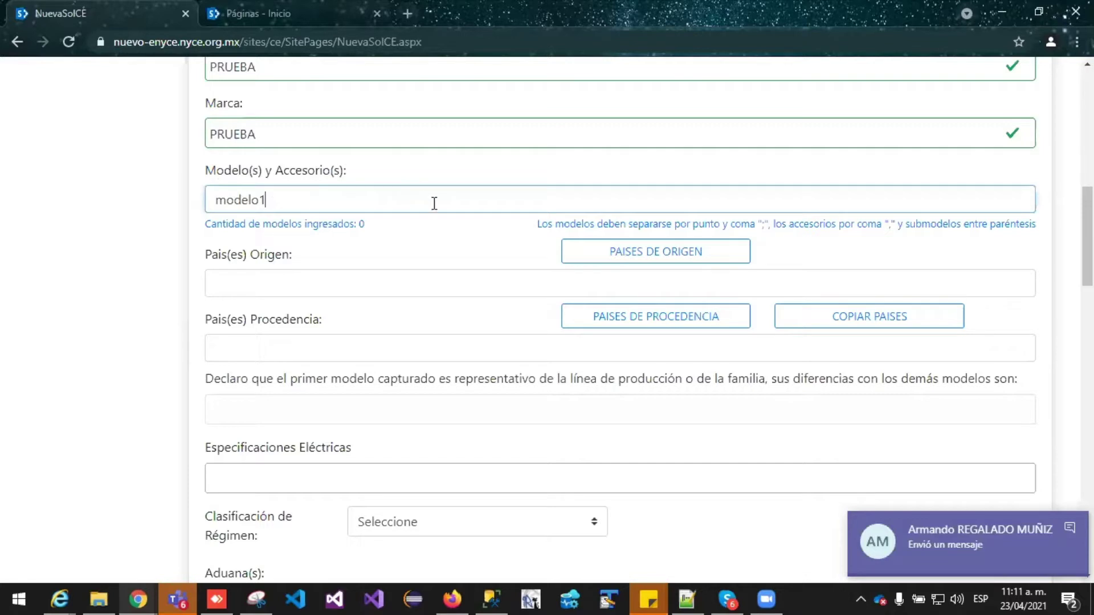
pyautogui.press('Tab')
pyautogui.hotkey('shift', 'Tab')
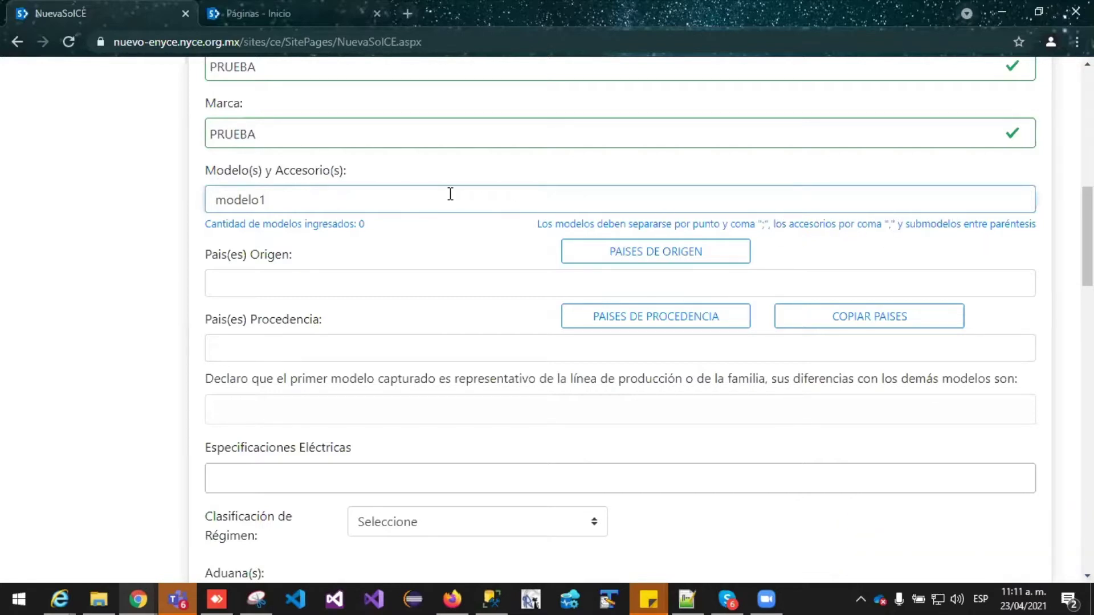
pyautogui.write(',acce')
pyautogui.press('BackSpace')
pyautogui.press('BackSpace')
pyautogui.press('BackSpace')
pyautogui.press('BackSpace')
pyautogui.write('accesorio1(subm')
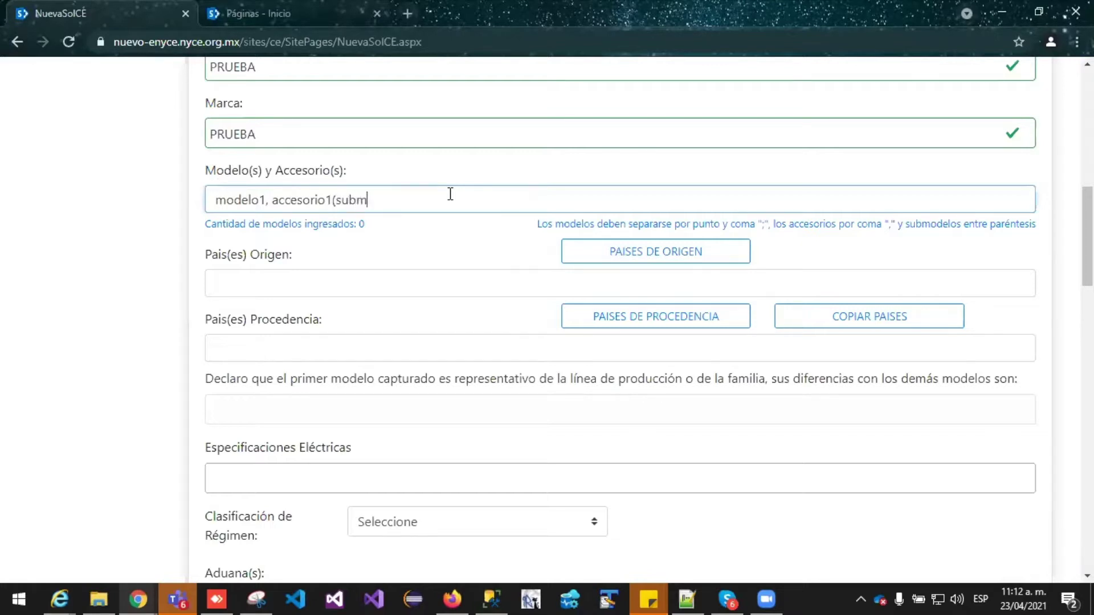
pyautogui.write('odelo1)')
pyautogui.press('Return')
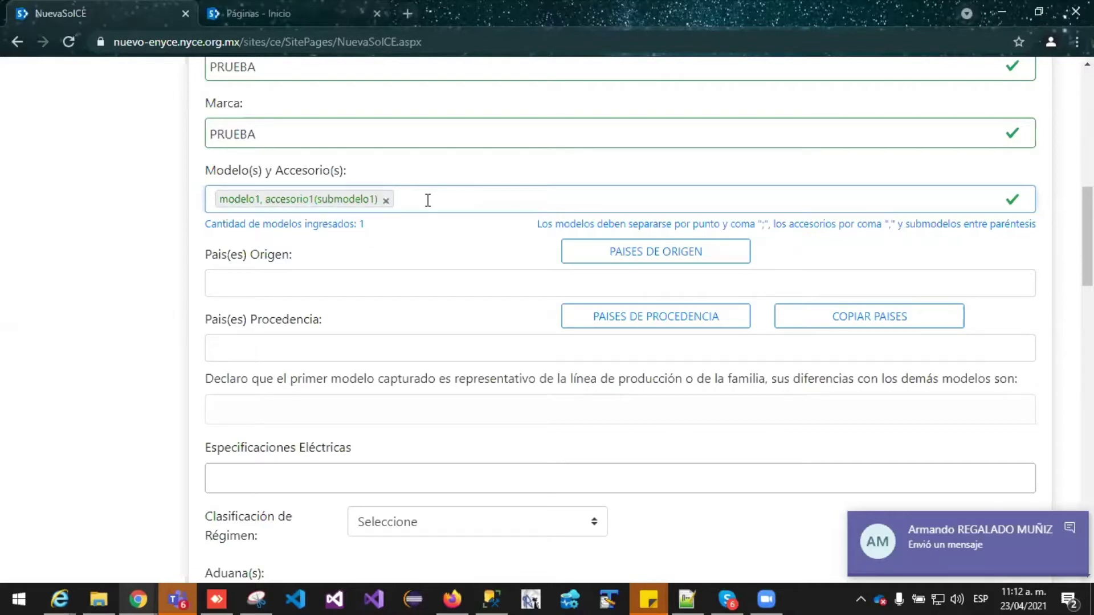
# Add a second tag 'modelo2, accesorio2', then remove it
pyautogui.write('modelo2')
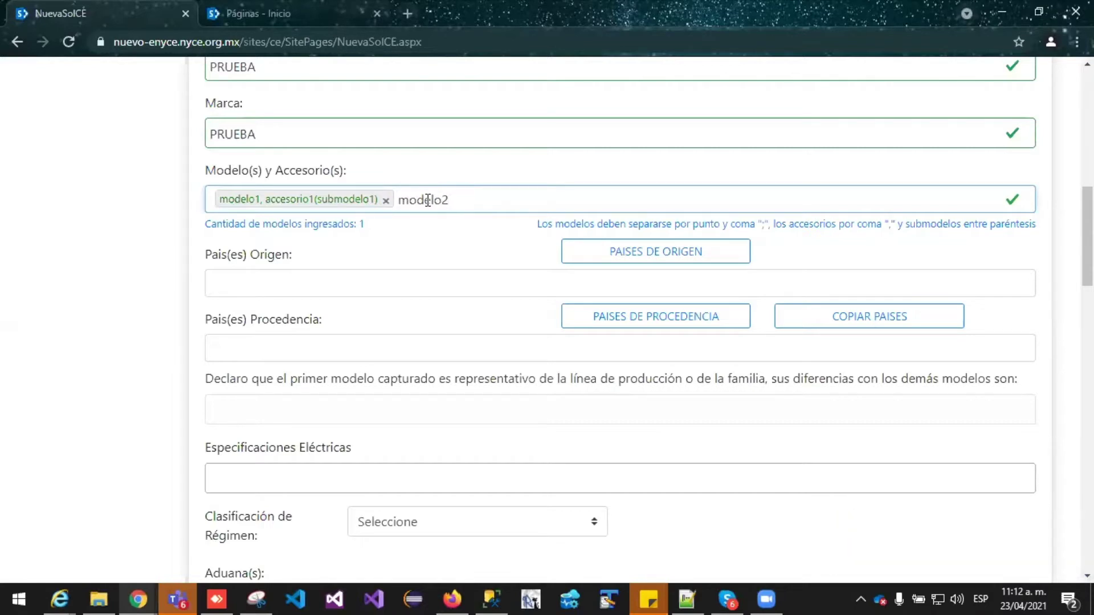
pyautogui.write(', ace')
pyautogui.press('BackSpace')
pyautogui.write('cesorio2')
pyautogui.press('Return')
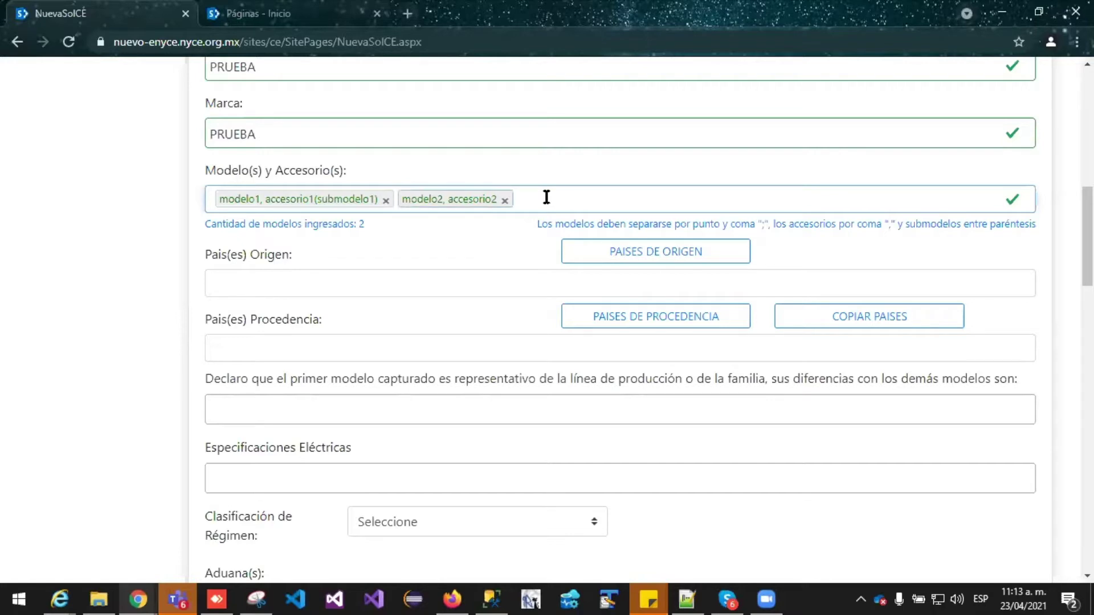
pyautogui.press('BackSpace')
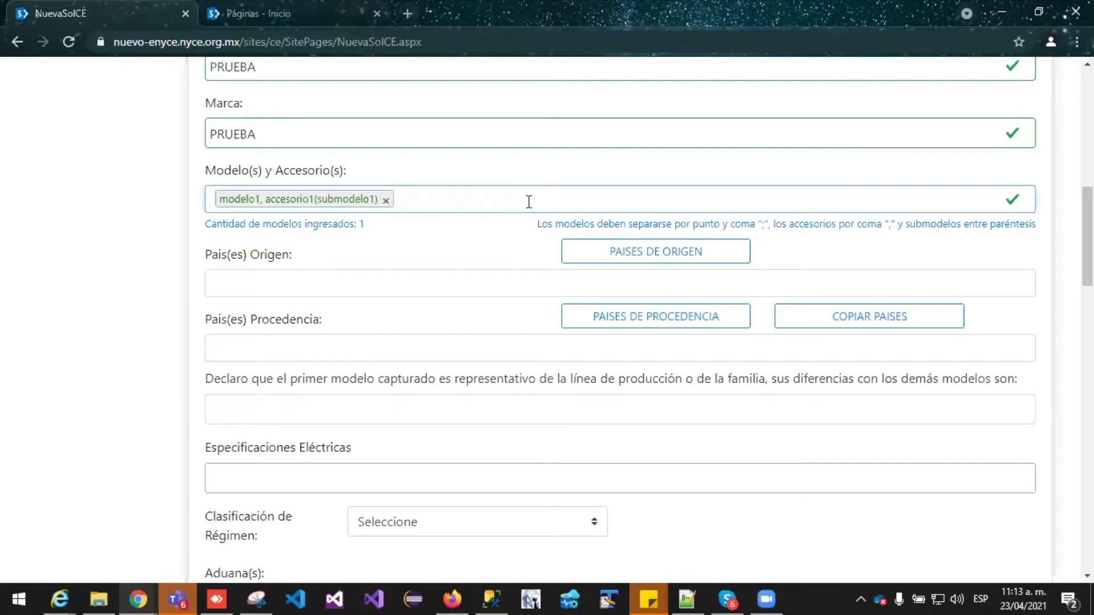
# Replace the modelo1 tag with 'modelos1, accesorio1(accesorio1)' and reopen it for editing
pyautogui.click(386, 202)
pyautogui.write('modelo')
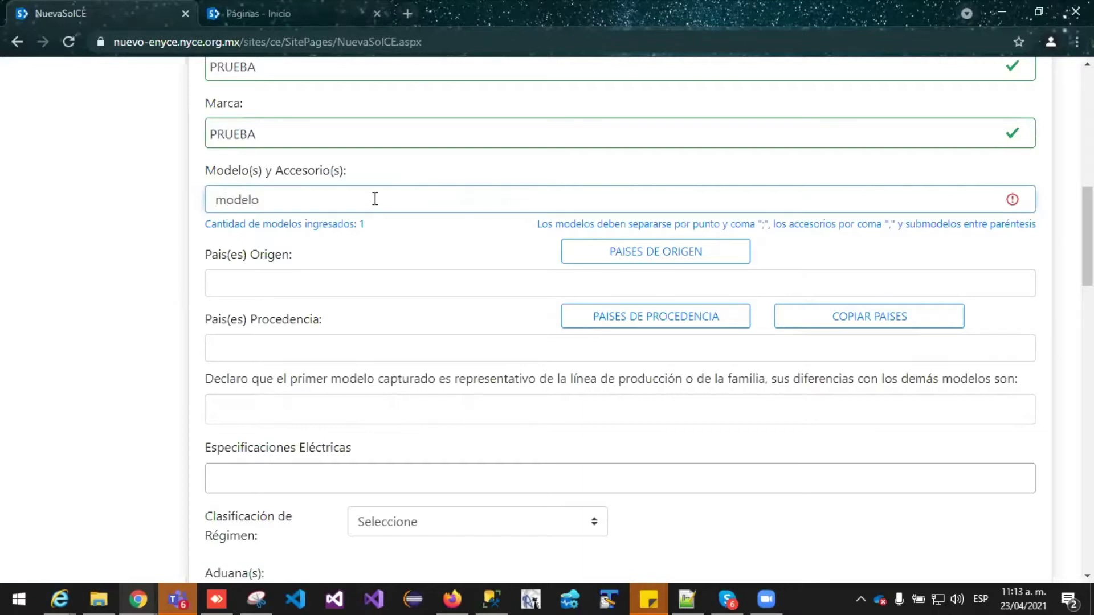
pyautogui.write('s1, accesorio1(accesorio1)')
pyautogui.press('Return')
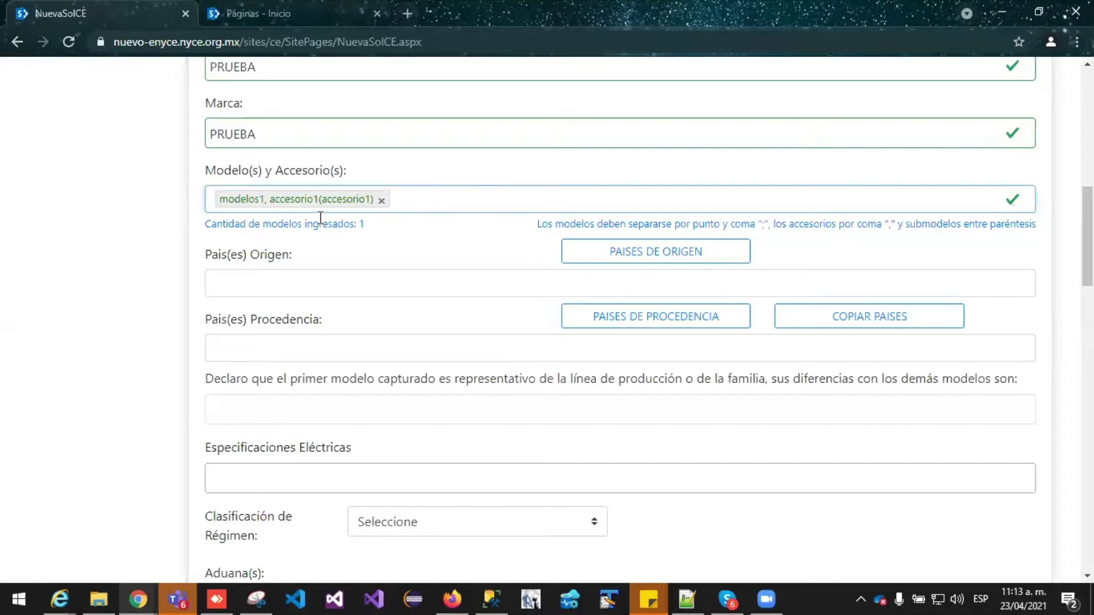
pyautogui.doubleClick(295, 201)
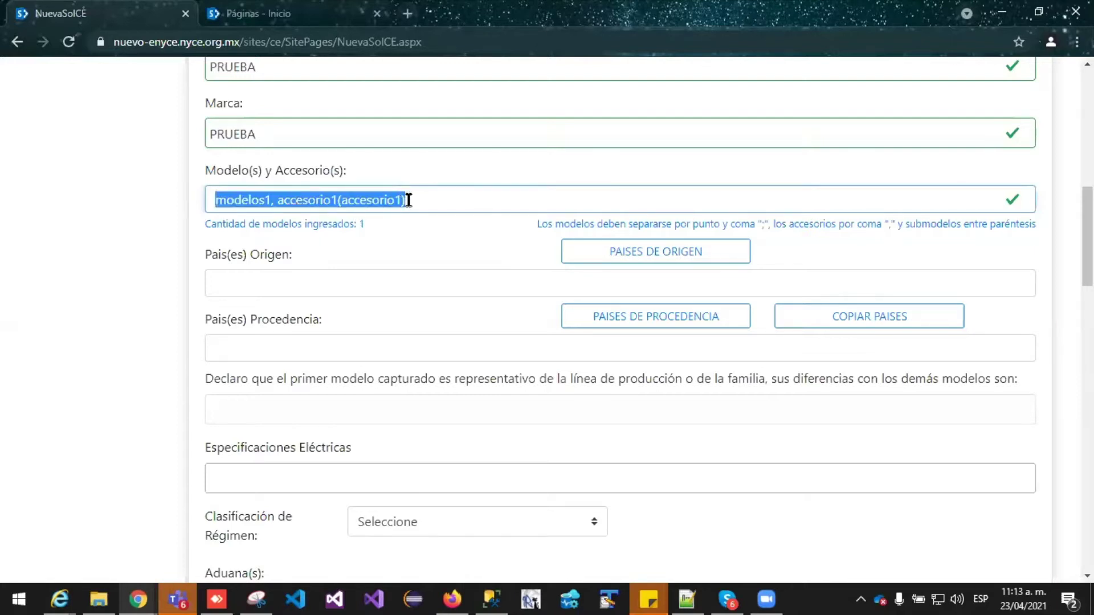
# Correct the model tag to read 'modelo1, accesorio1 (submodelo1)'
pyautogui.click(266, 200)
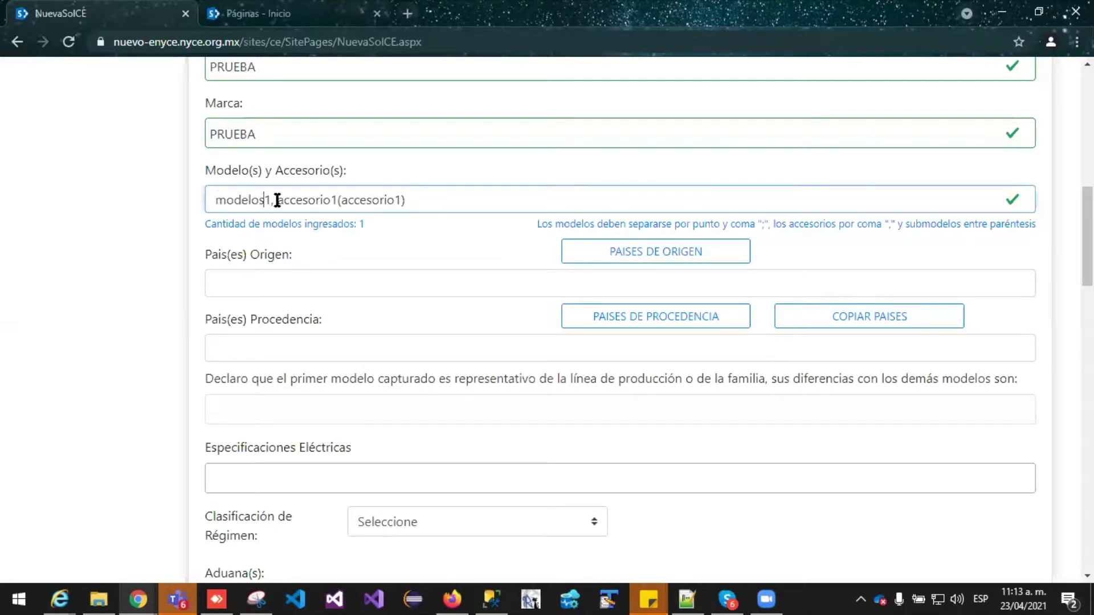
pyautogui.press('BackSpace')
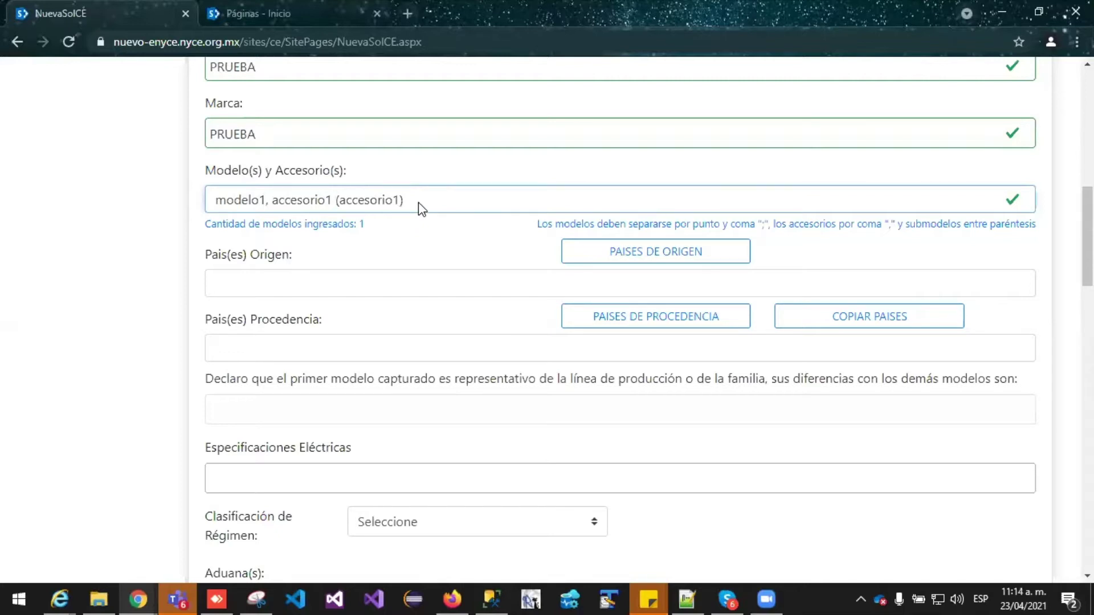
pyautogui.press('Return')
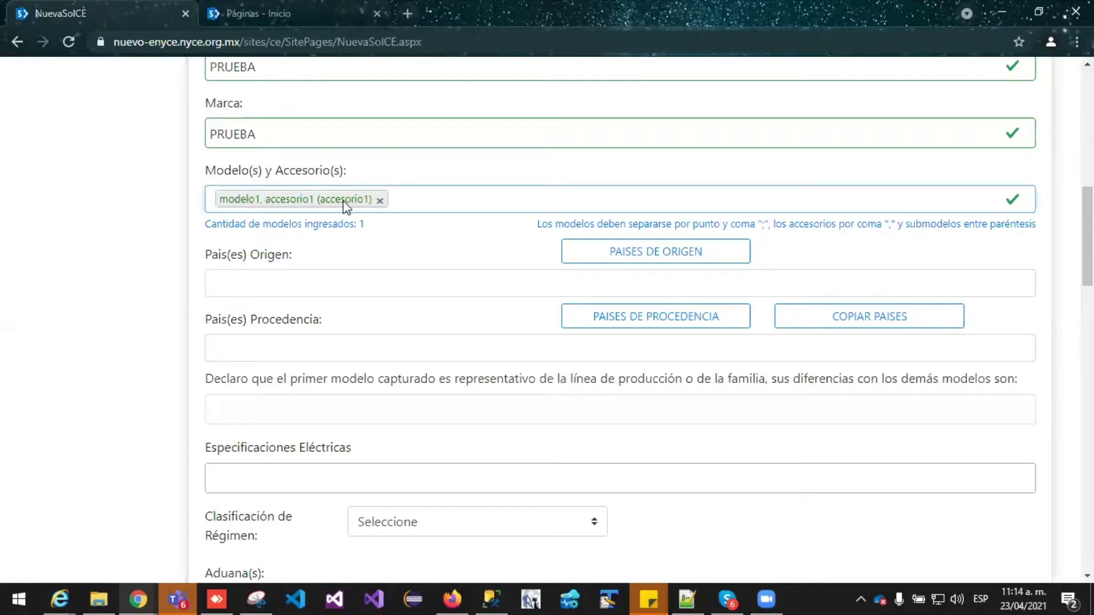
pyautogui.doubleClick(306, 202)
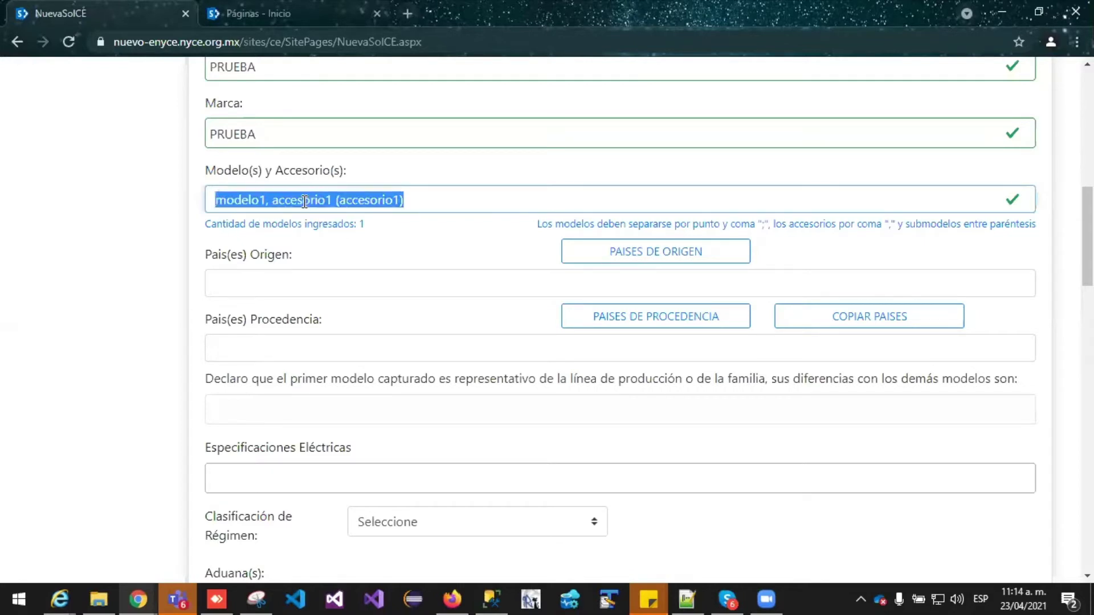
pyautogui.click(324, 201)
pyautogui.press('BackSpace')
pyautogui.press('BackSpace')
pyautogui.press('BackSpace')
pyautogui.press('BackSpace')
pyautogui.press('BackSpace')
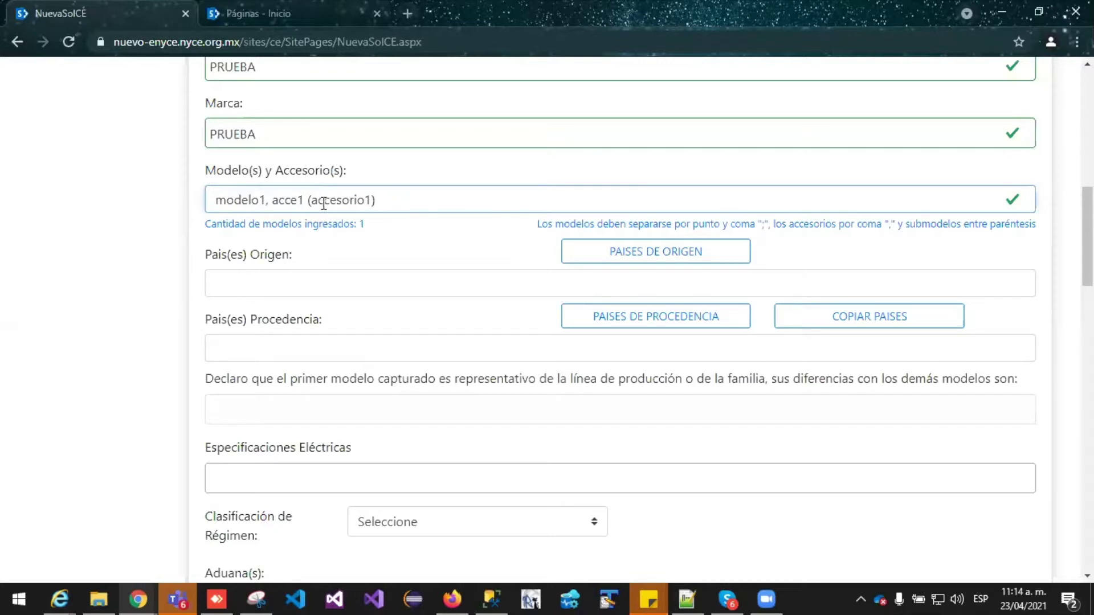
pyautogui.write('sorio')
pyautogui.moveTo(392, 200); pyautogui.dragTo(343, 205)
pyautogui.write('submodelo1')
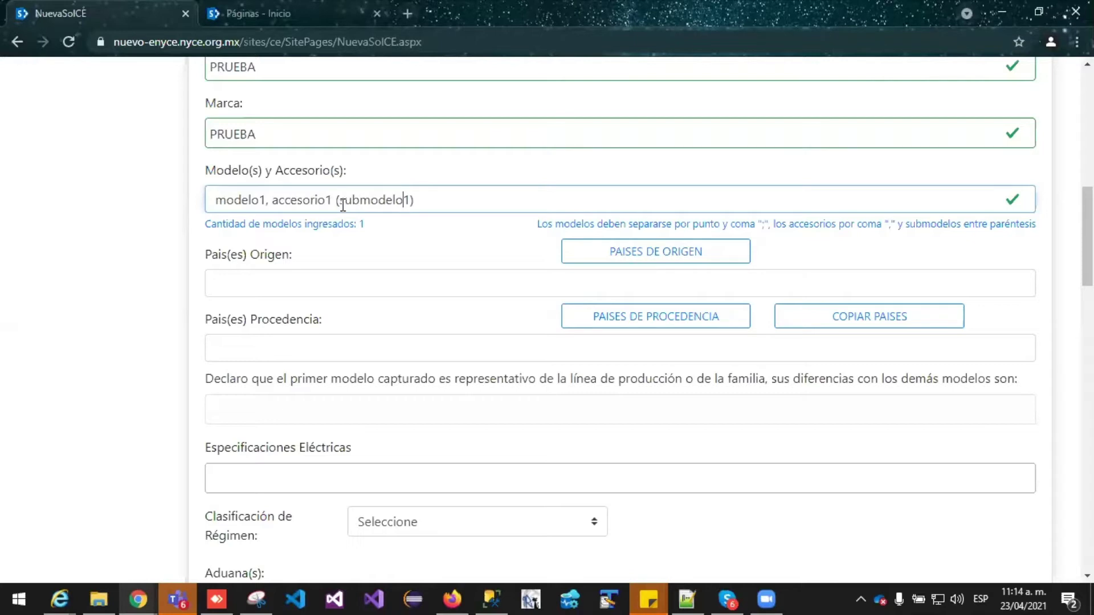
pyautogui.press('Return')
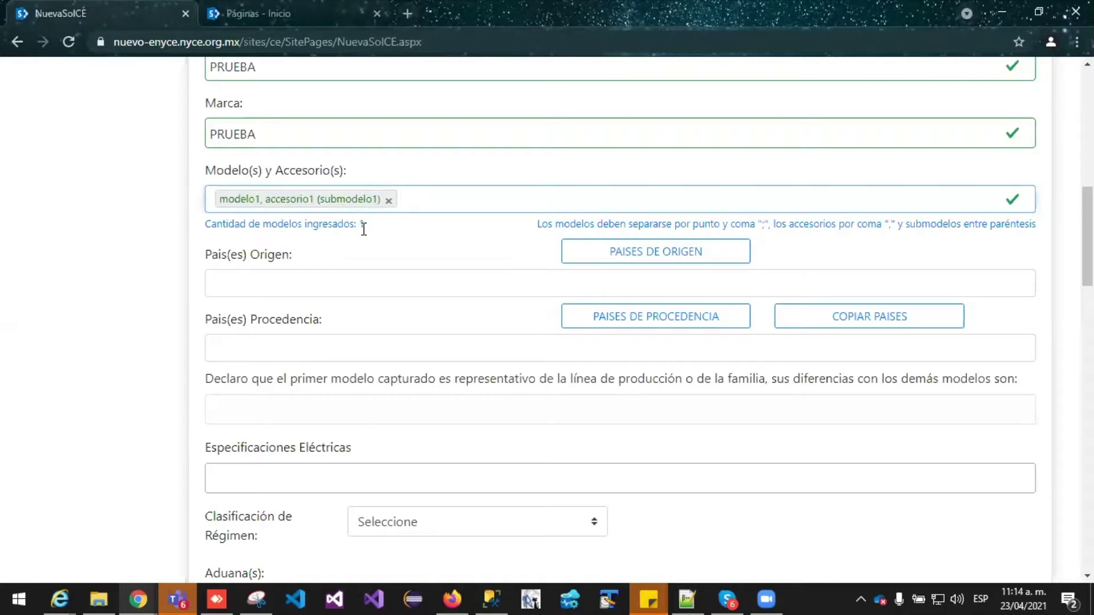
# Add and remove test tags 'modelo' and 'deosfa', leaving the single model entry
pyautogui.write('modelo')
pyautogui.press('Return')
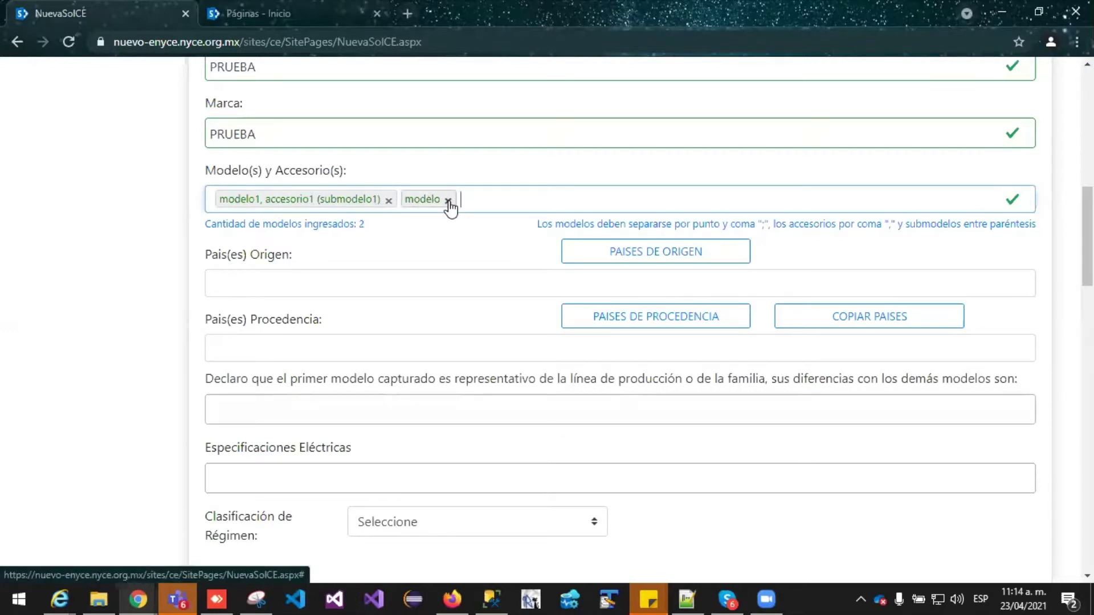
pyautogui.click(448, 200)
pyautogui.write('deosfa')
pyautogui.press('Return')
pyautogui.press('BackSpace')
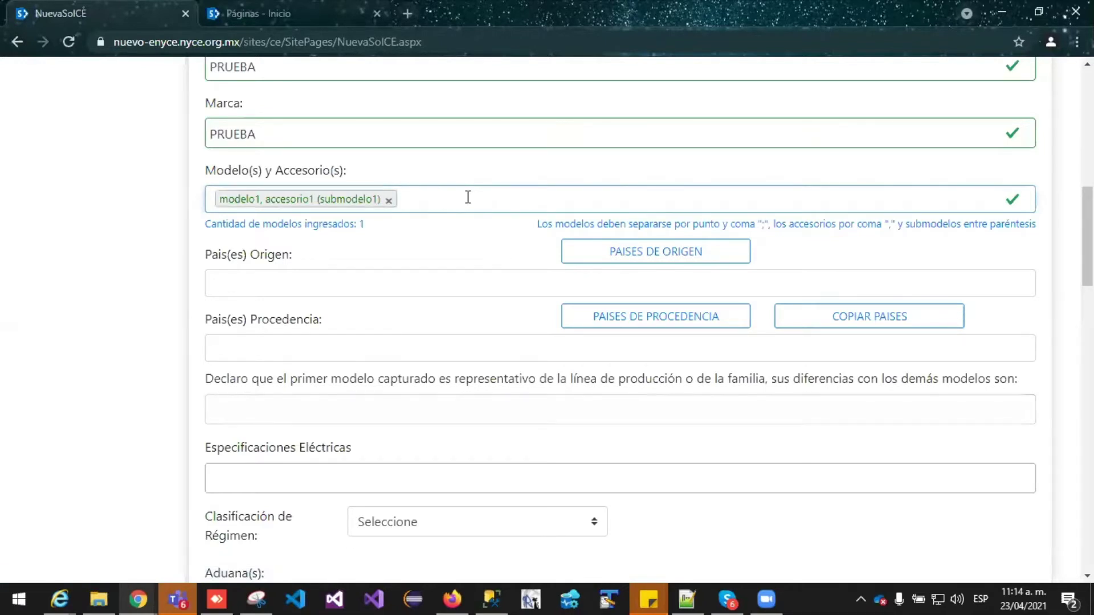
pyautogui.click(342, 231)
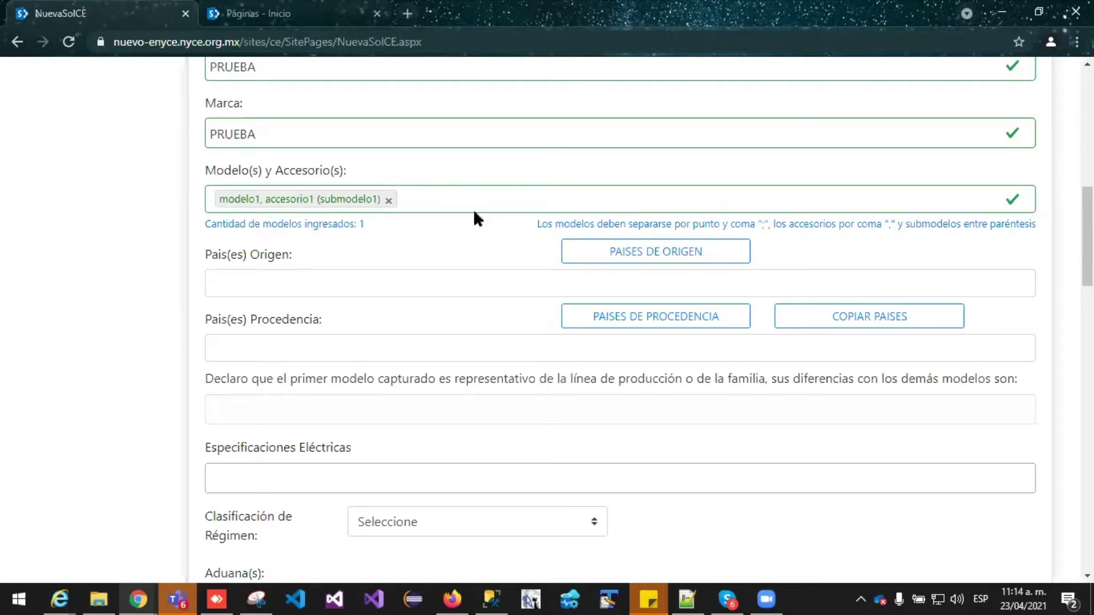
pyautogui.scroll(1, 384, 226)
pyautogui.scroll(-3, 379, 233)
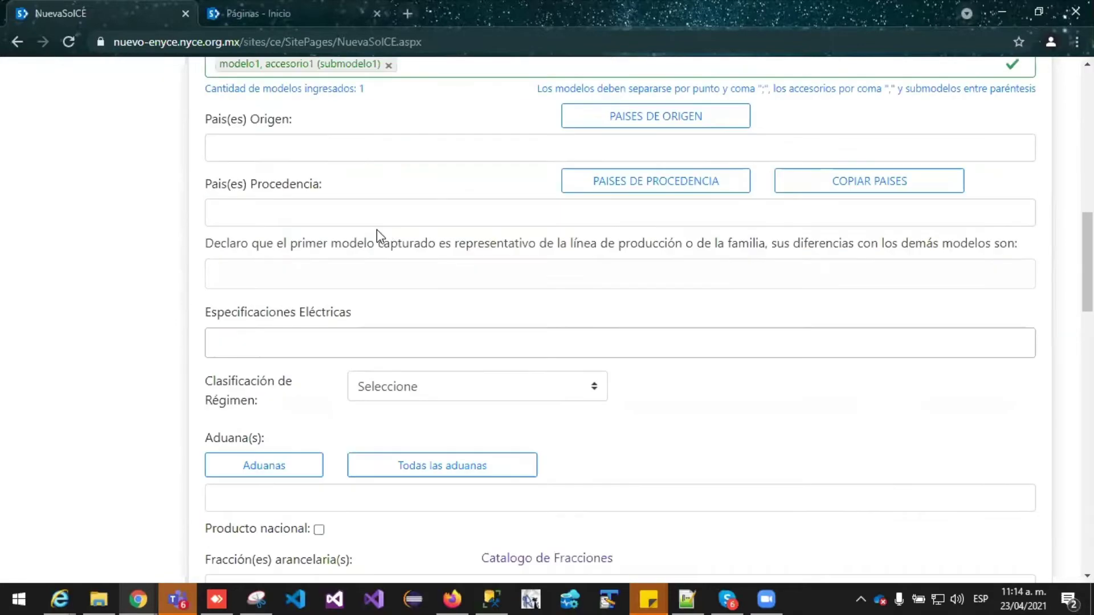
pyautogui.scroll(1, 342, 225)
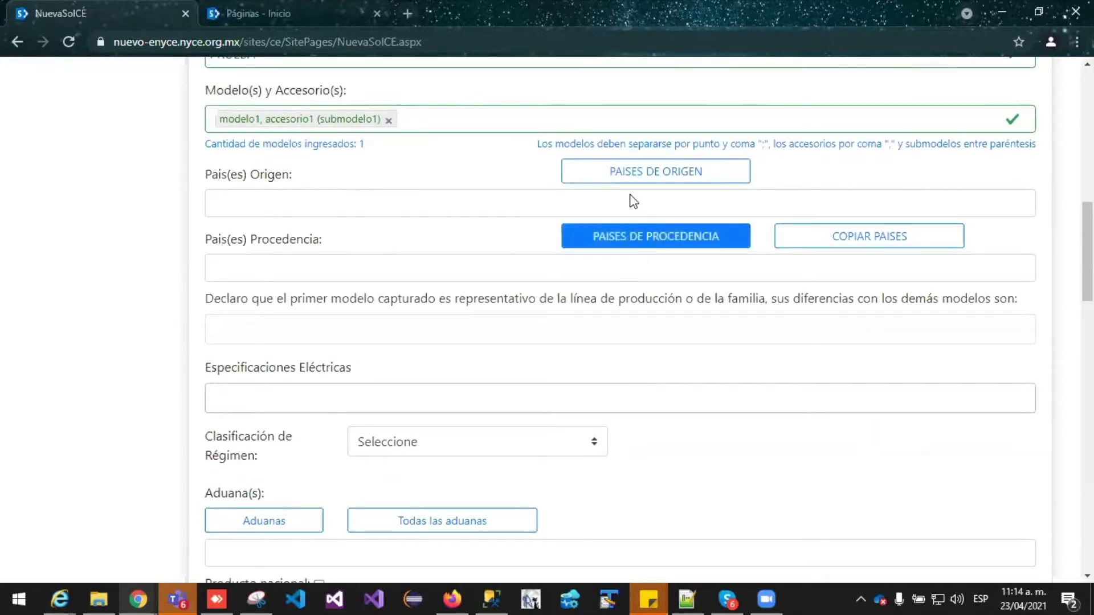
# Open the countries of origin list, browse it at 100 rows per page, then return to 10
pyautogui.click(619, 177)
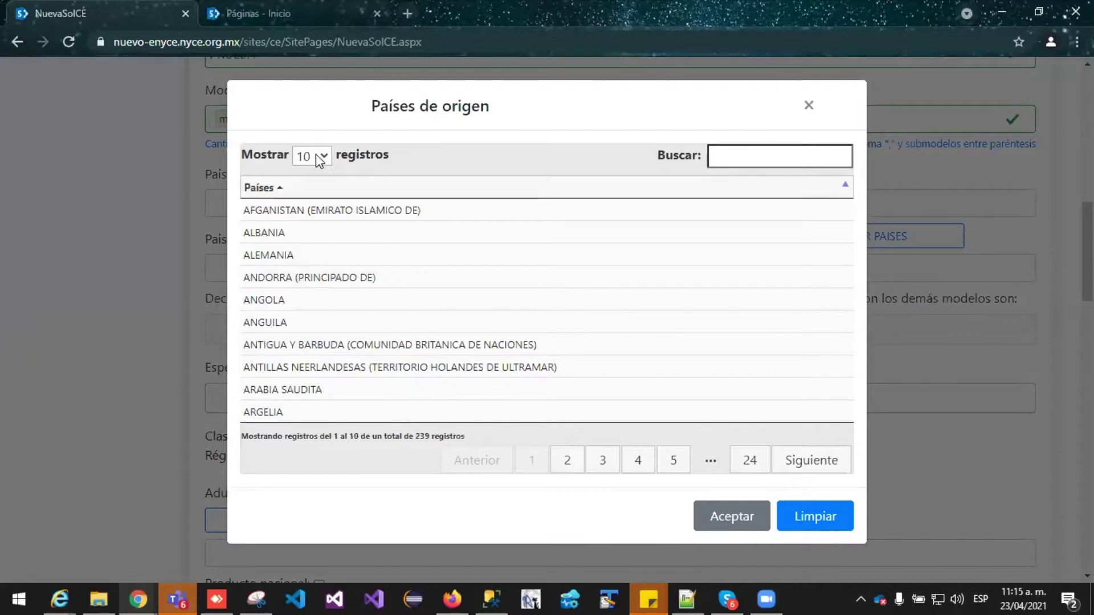
pyautogui.click(326, 155)
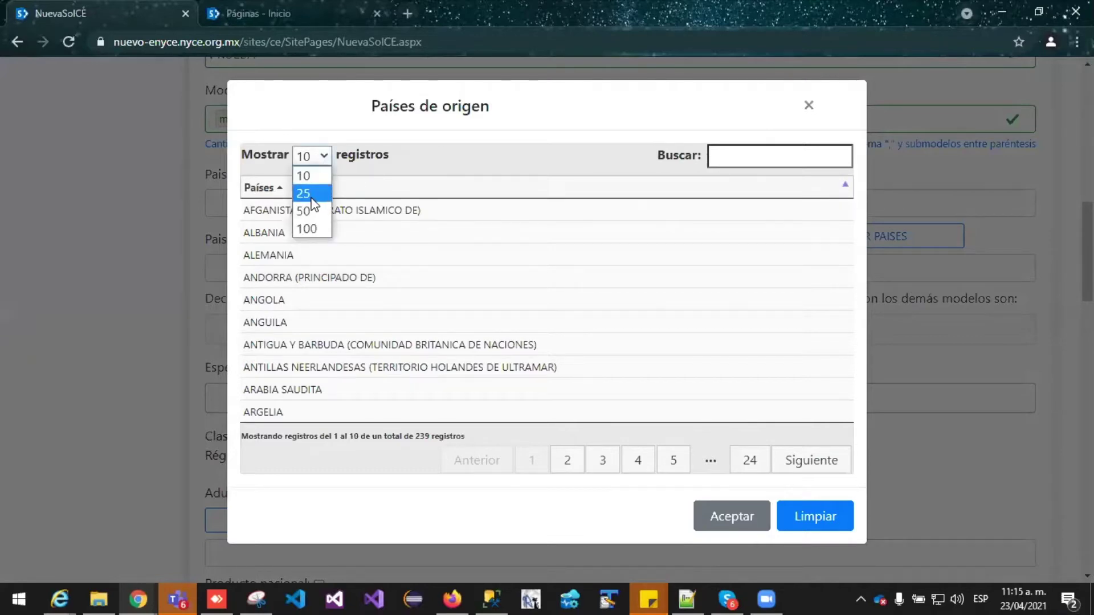
pyautogui.click(313, 229)
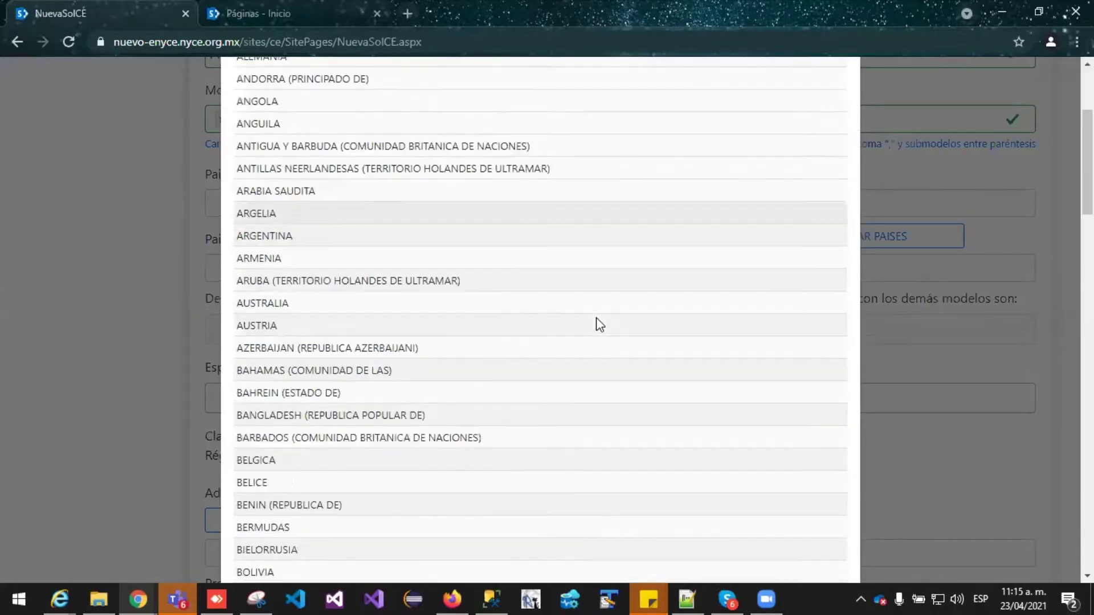
pyautogui.scroll(-20, 1037, 258)
pyautogui.scroll(-8, 829, 398)
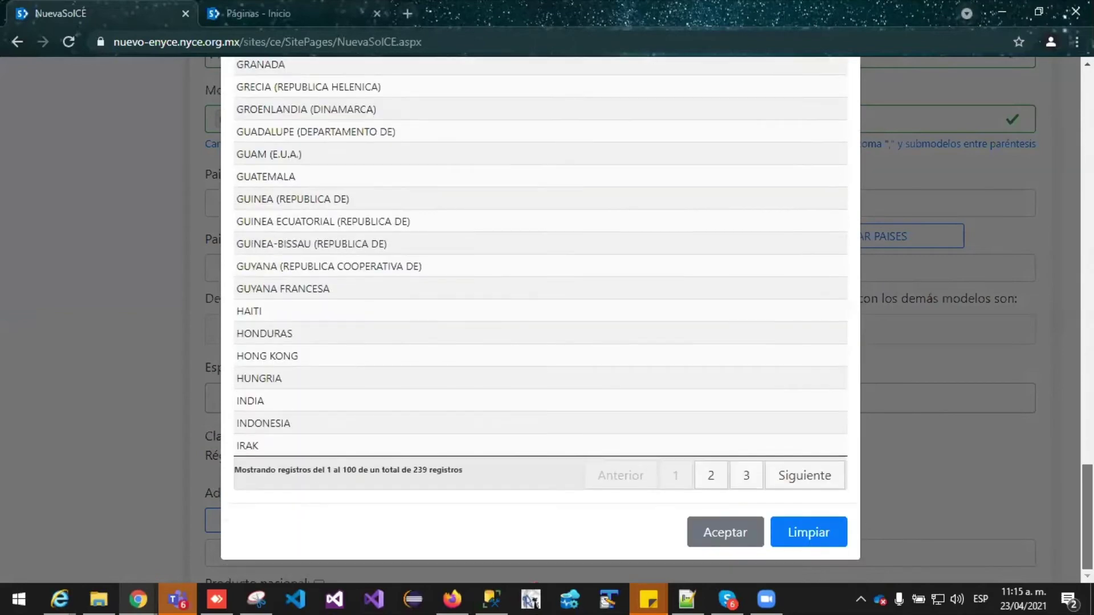
pyautogui.scroll(16, 828, 398)
pyautogui.scroll(-9, 828, 398)
pyautogui.scroll(-5, 829, 398)
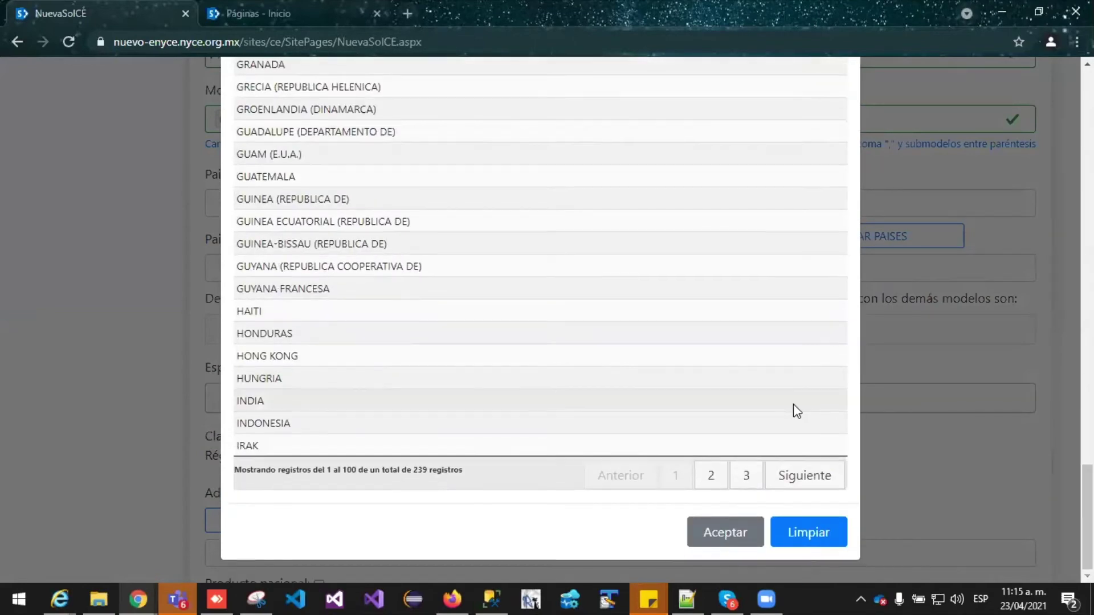
pyautogui.scroll(12, 540, 319)
pyautogui.scroll(-12, 540, 319)
pyautogui.scroll(20, 540, 319)
pyautogui.scroll(5, 524, 249)
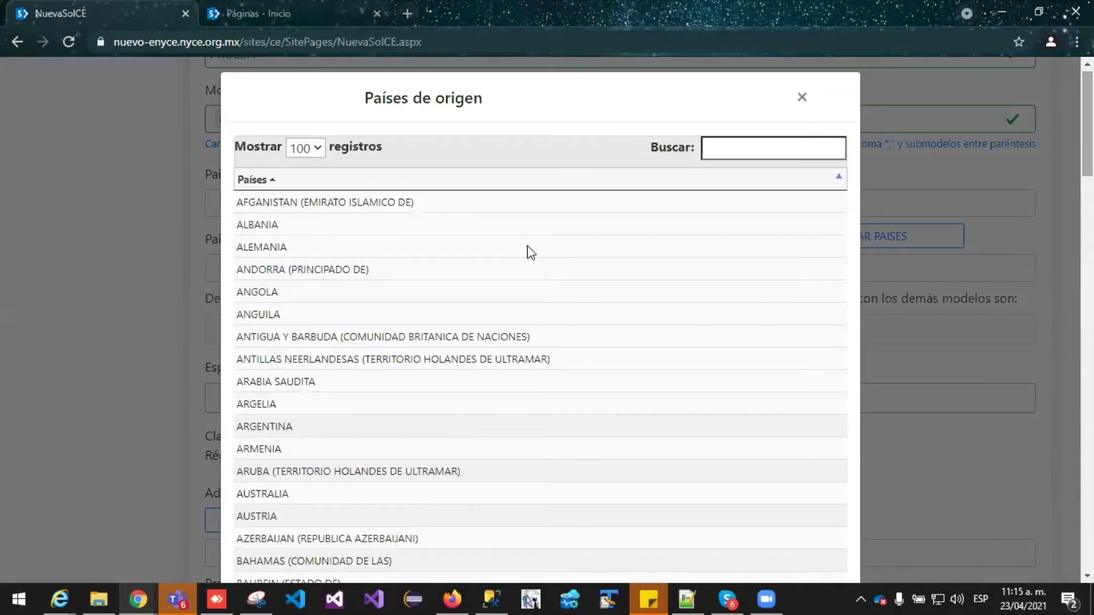
pyautogui.click(310, 146)
pyautogui.click(308, 166)
# Pick MEXICO via search, then Andorra, Antigua y Barbuda and Antillas Neerlandesas, and accept
pyautogui.click(766, 155)
pyautogui.write('mexci')
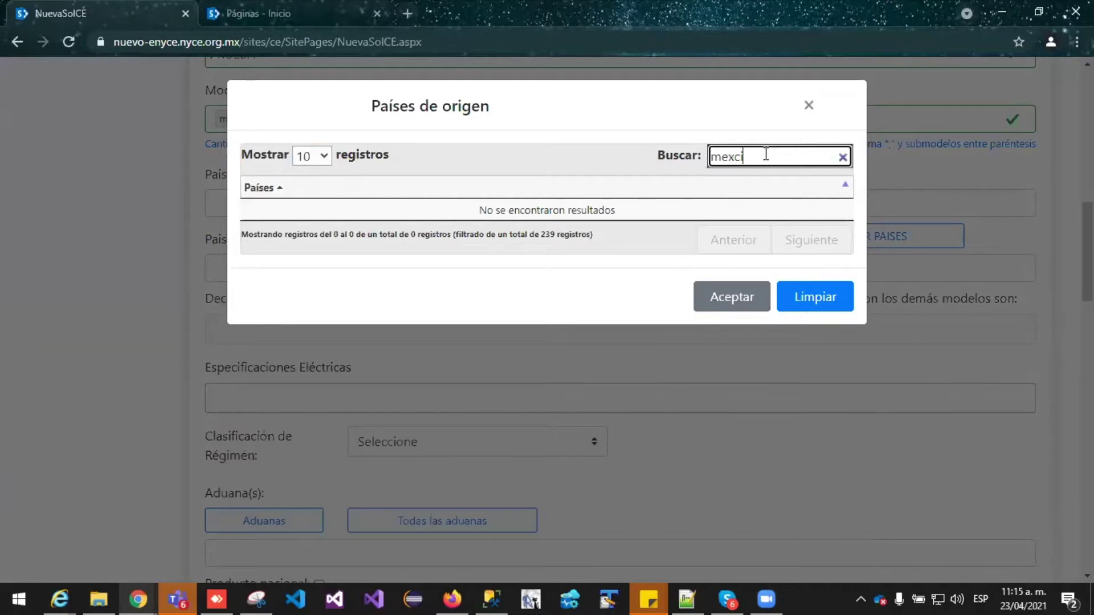
pyautogui.press('BackSpace')
pyautogui.press('BackSpace')
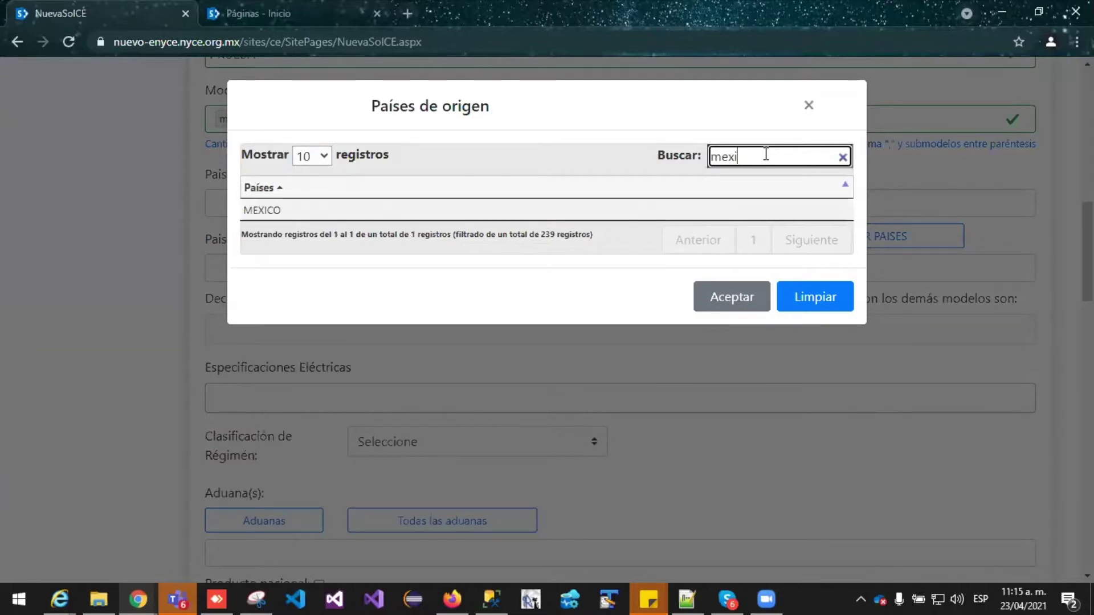
pyautogui.click(567, 212)
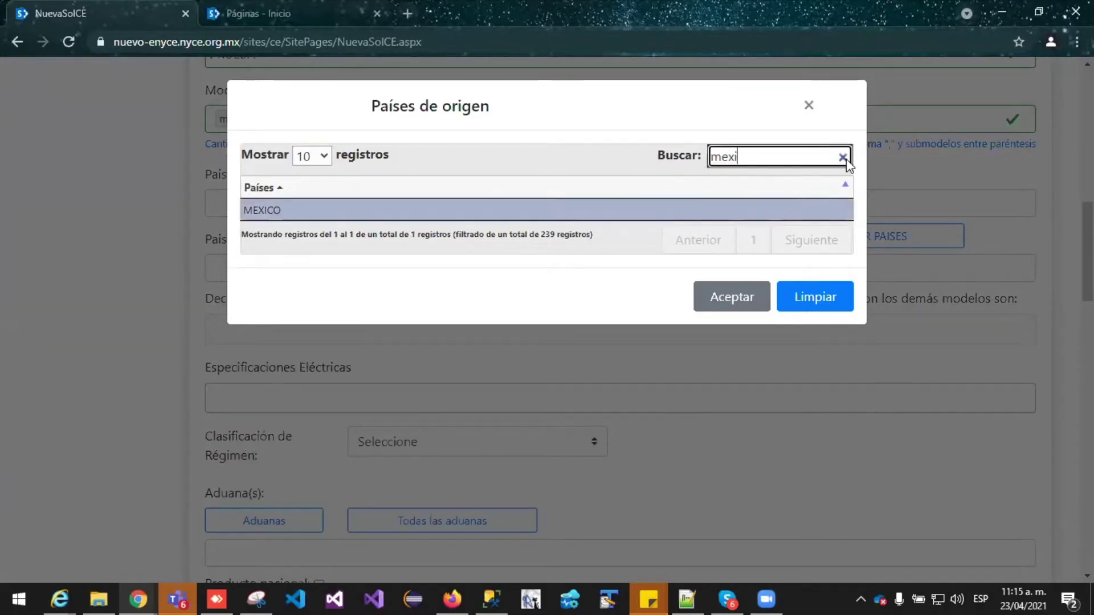
pyautogui.click(843, 158)
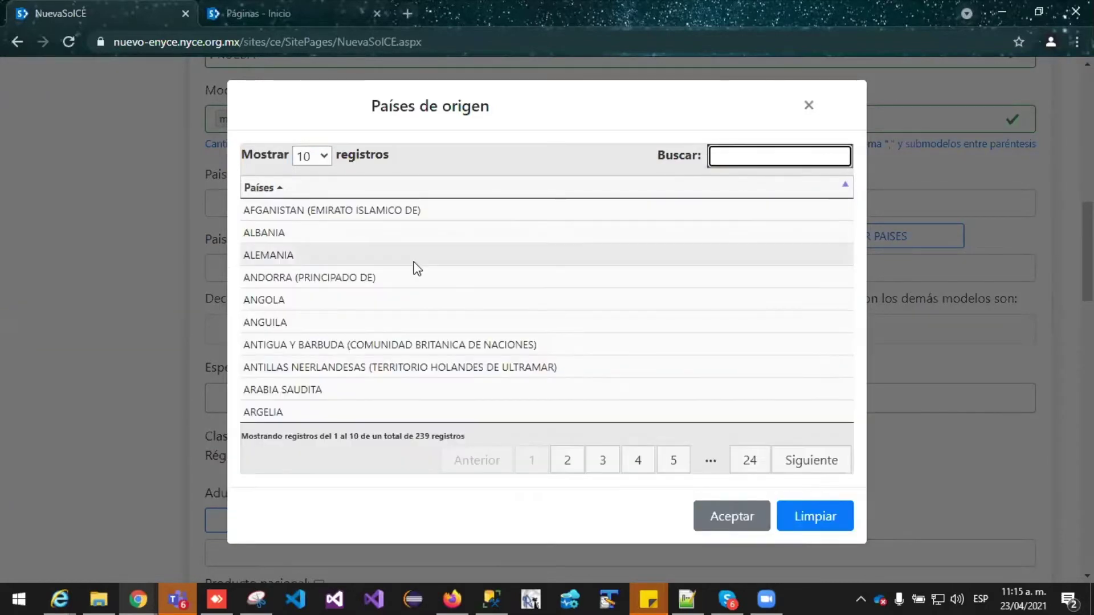
pyautogui.click(286, 345)
pyautogui.click(290, 366)
pyautogui.click(287, 278)
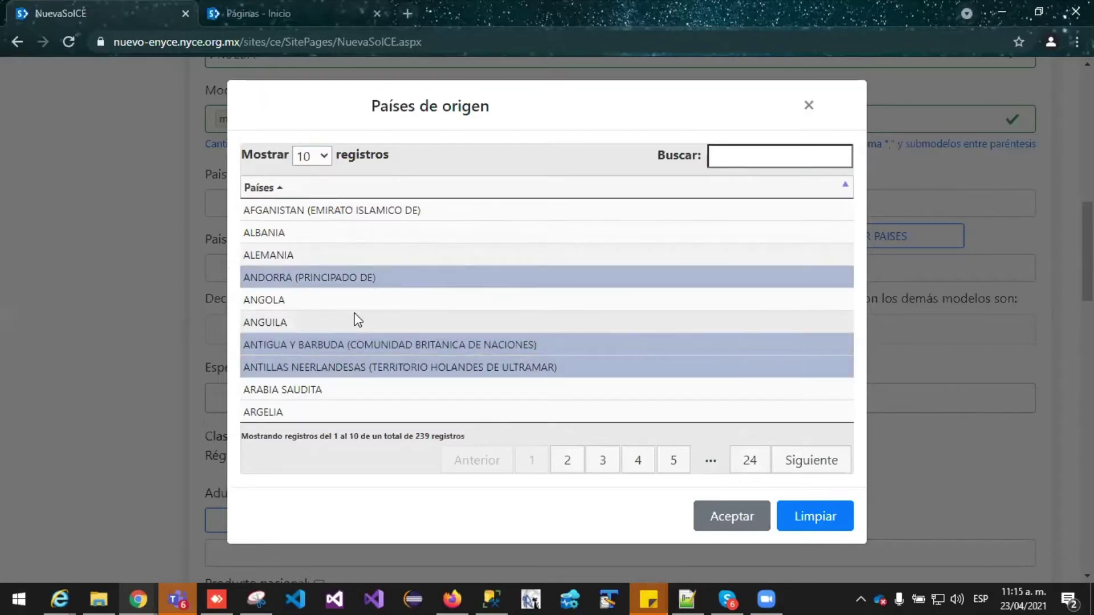
pyautogui.click(735, 517)
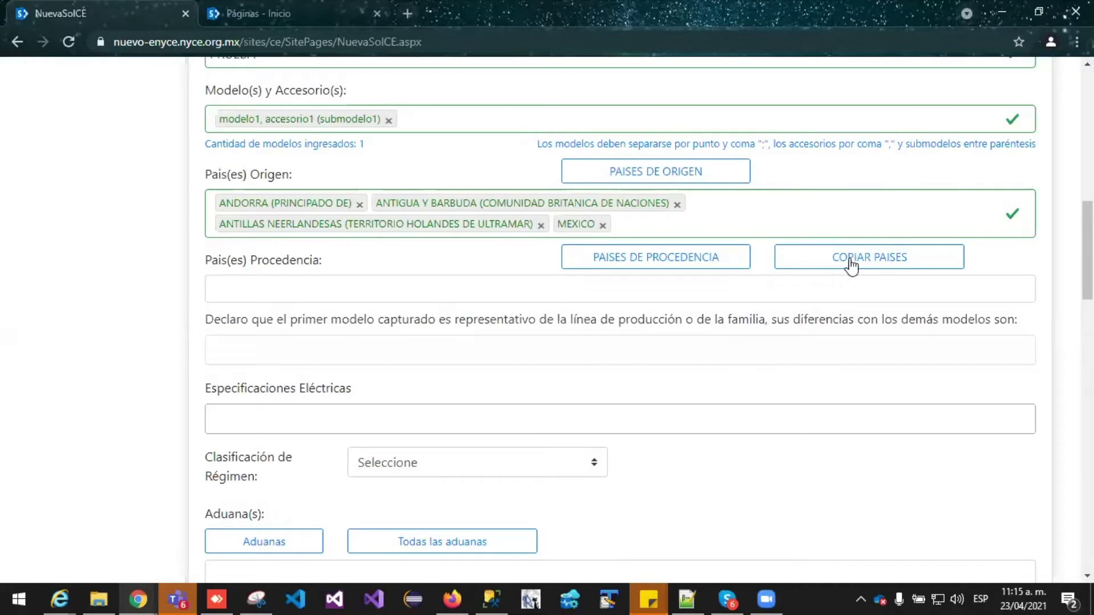
pyautogui.click(853, 261)
pyautogui.click(648, 257)
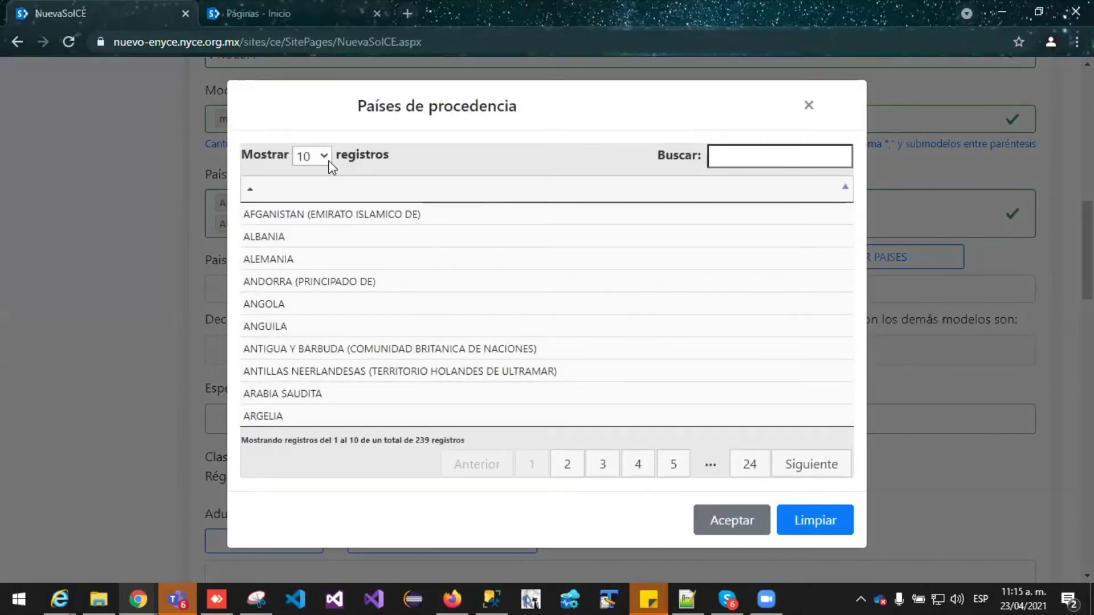
pyautogui.click(330, 163)
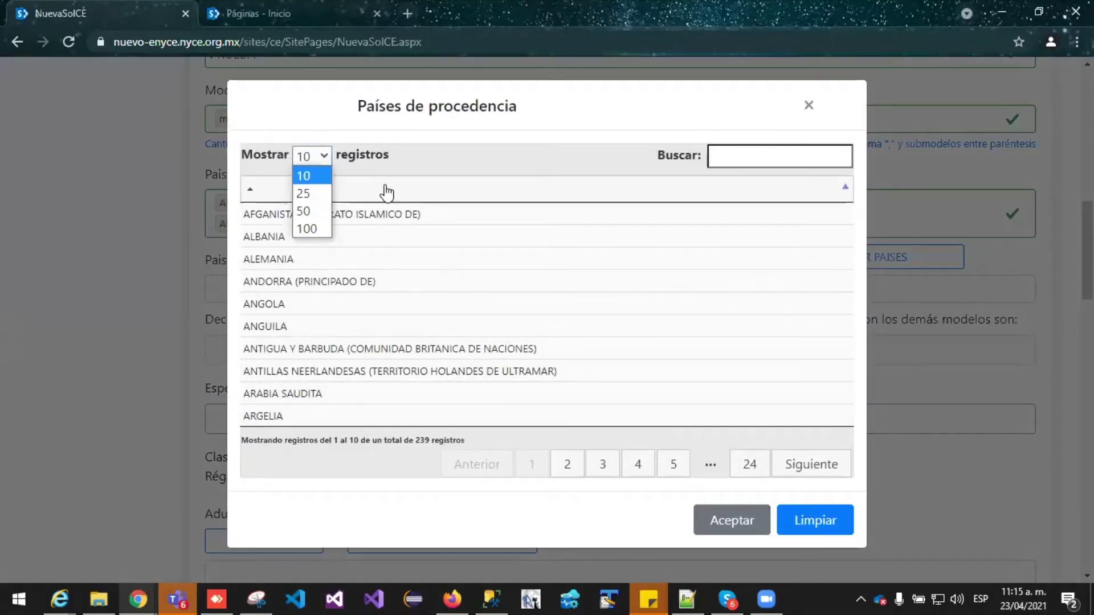
pyautogui.click(259, 194)
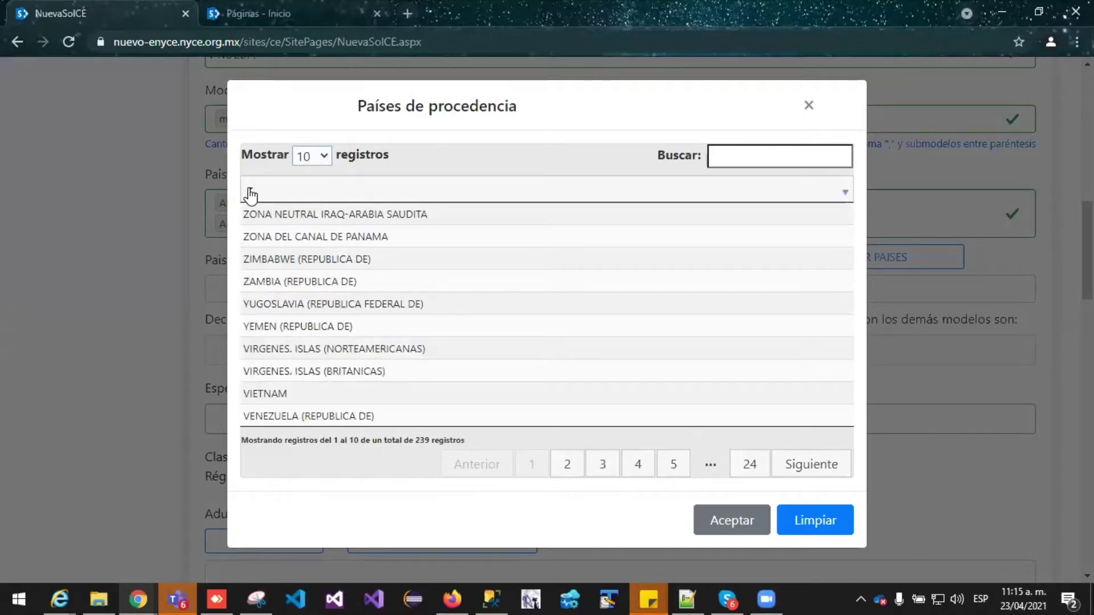
pyautogui.click(251, 194)
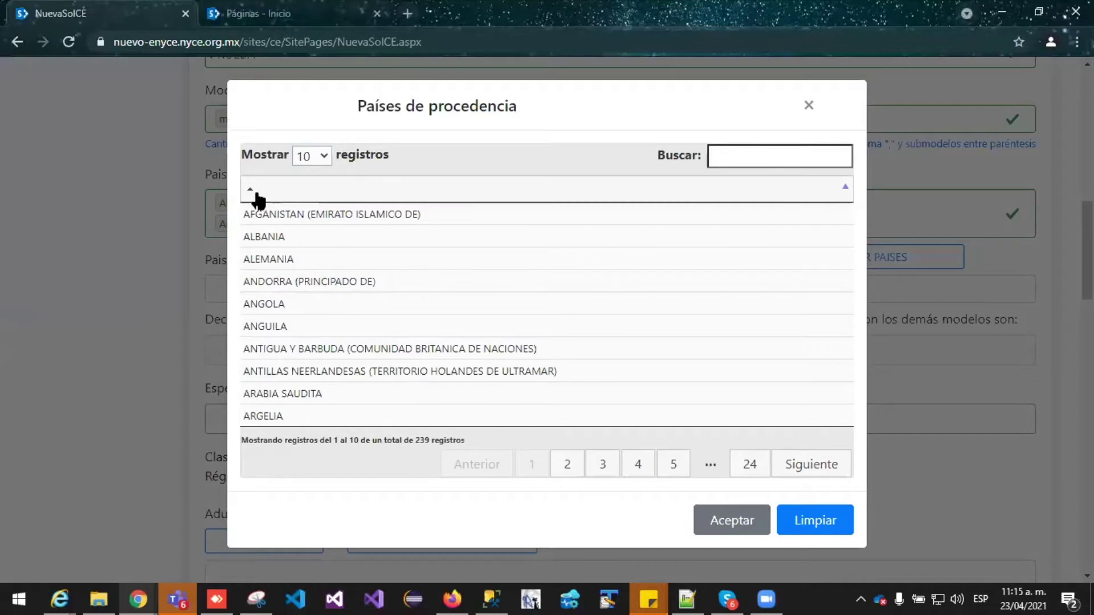
pyautogui.click(255, 195)
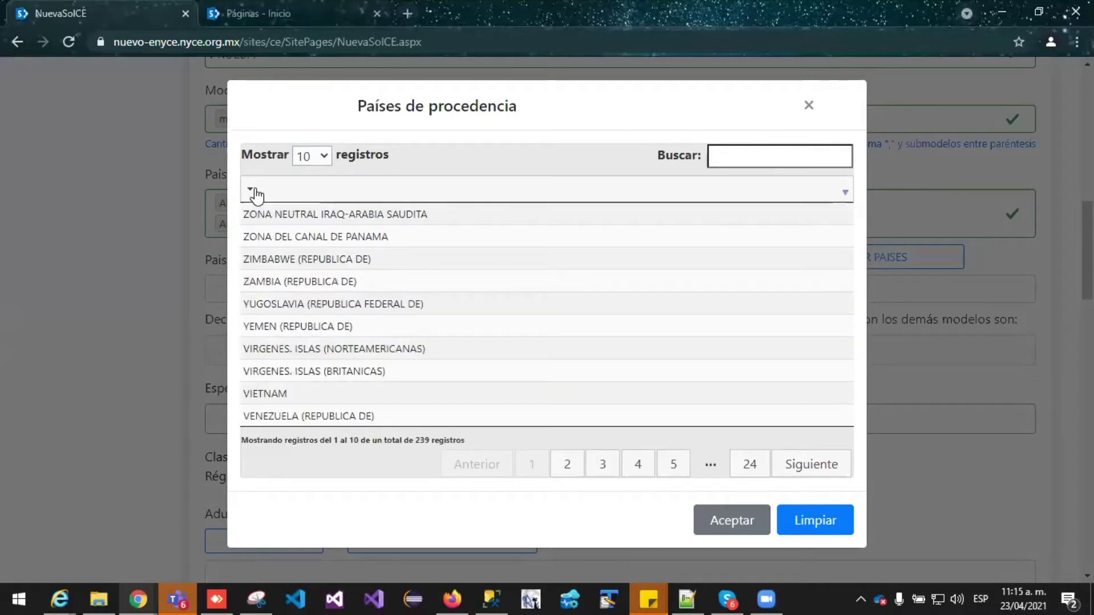
pyautogui.click(755, 158)
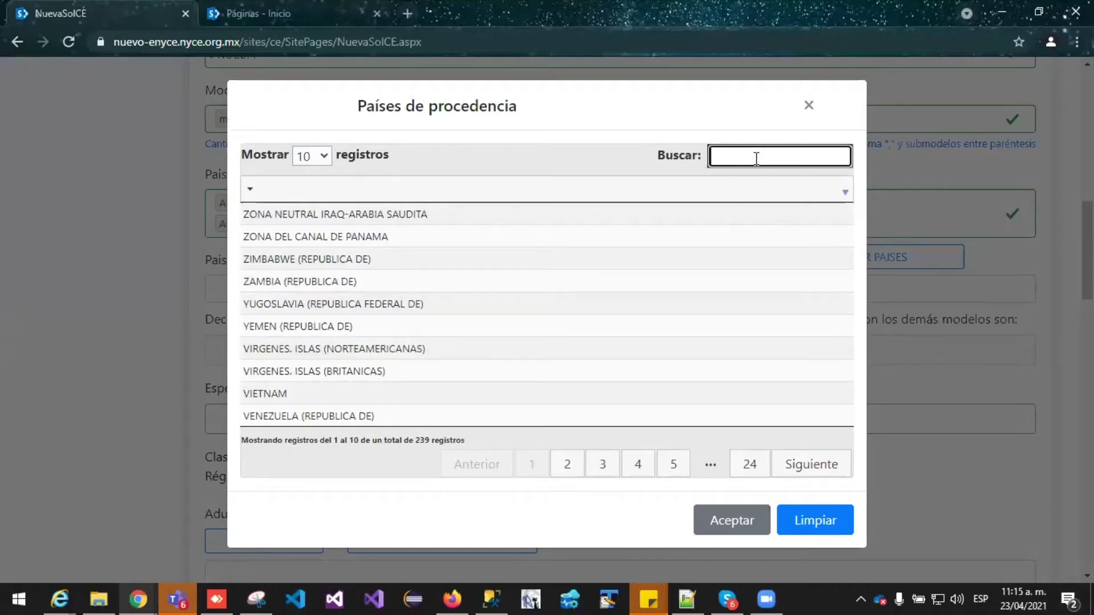
pyautogui.click(808, 114)
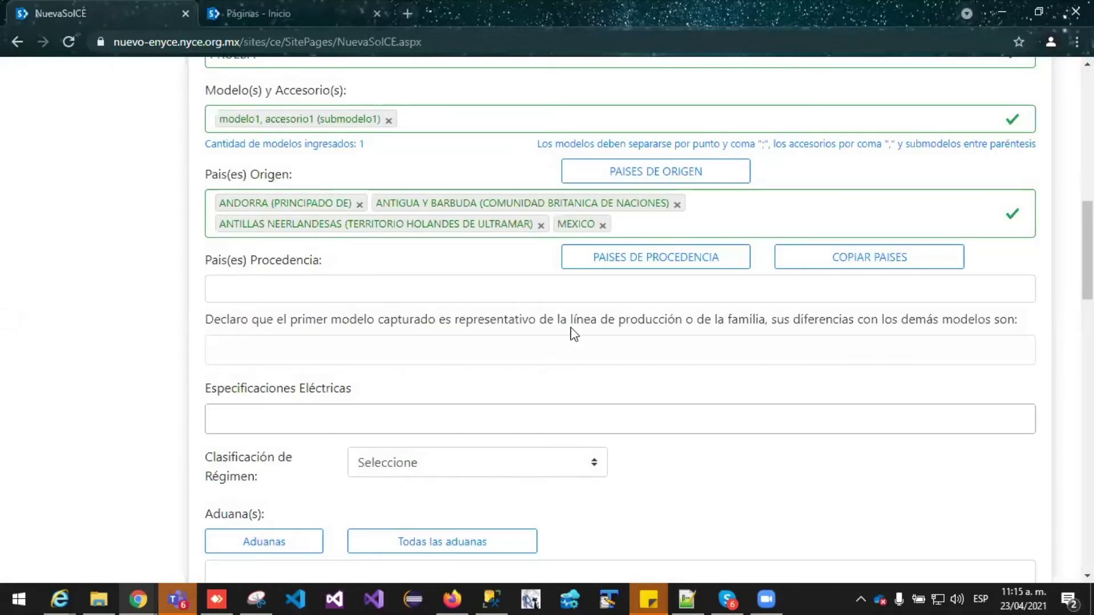
# Copy the four origin countries into País(es) Procedencia with COPIAR PAISES
pyautogui.click(916, 262)
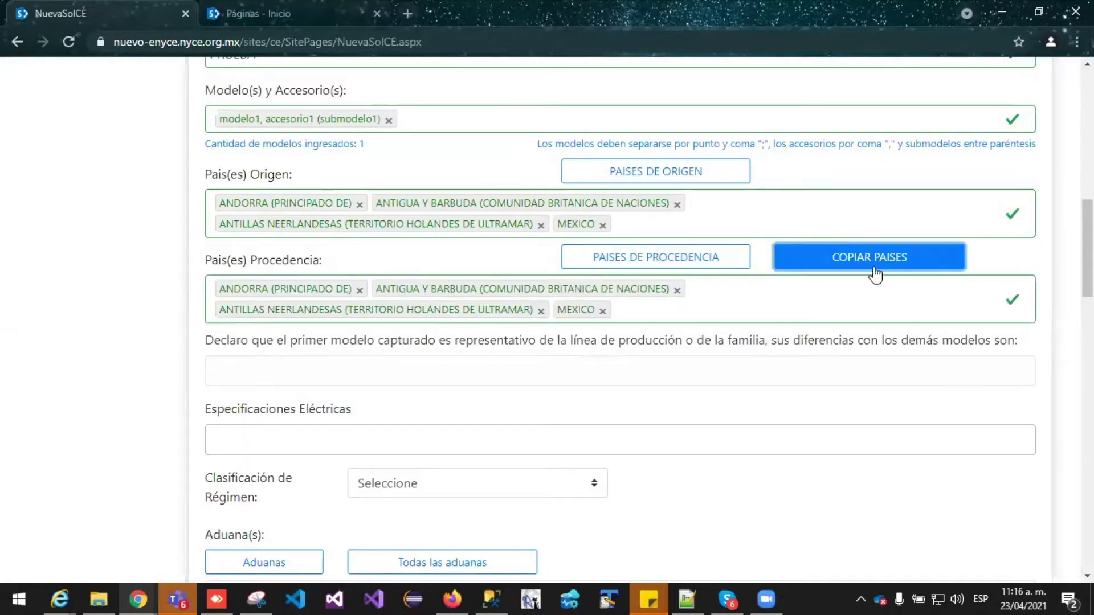
pyautogui.click(726, 307)
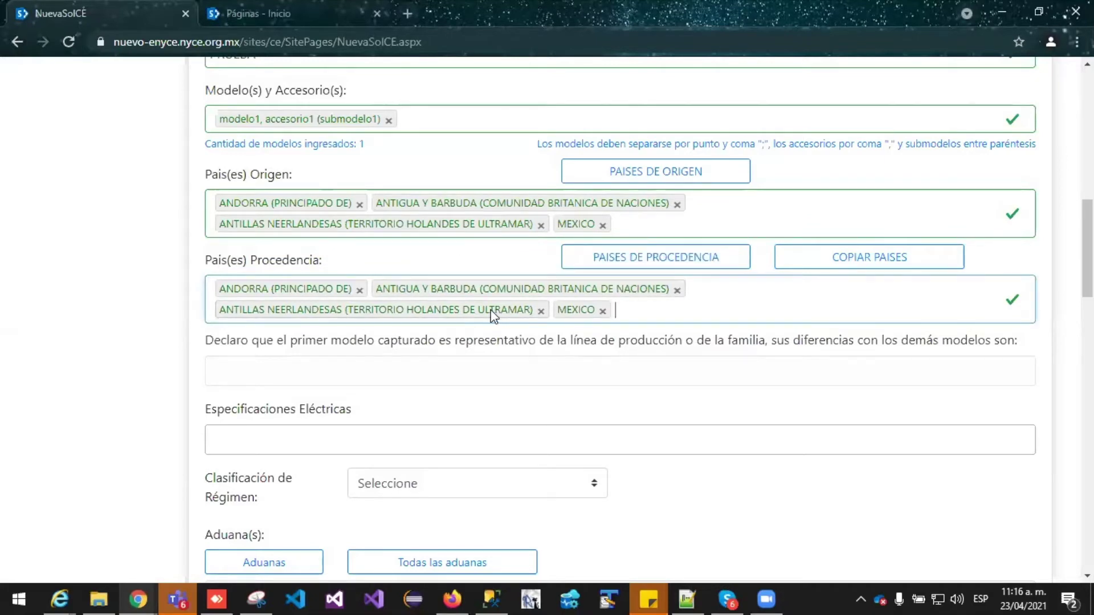
pyautogui.scroll(-1, 491, 315)
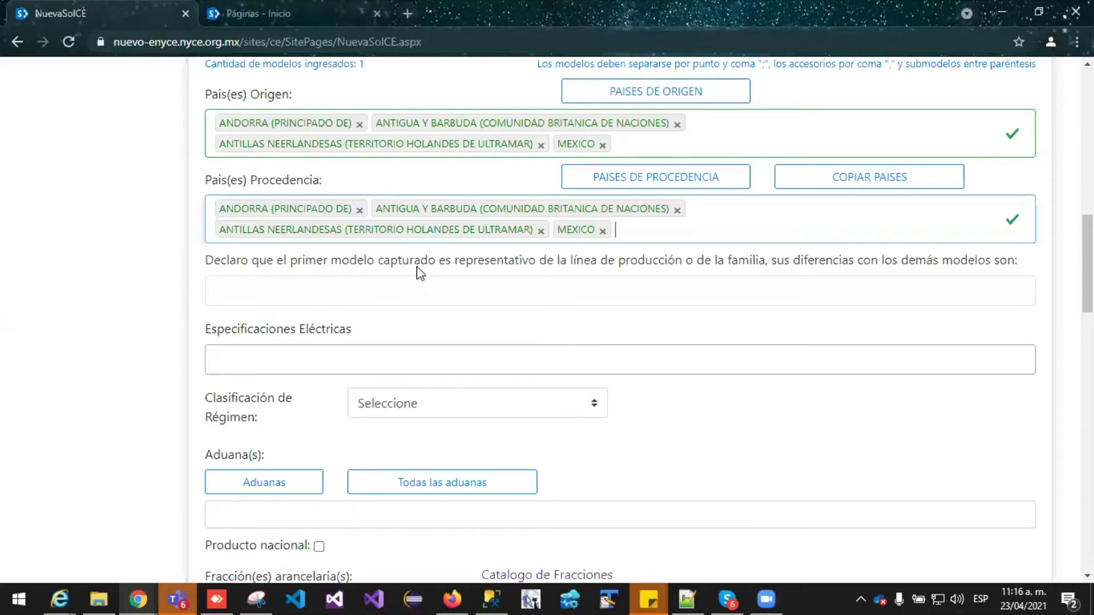
pyautogui.scroll(1, 575, 336)
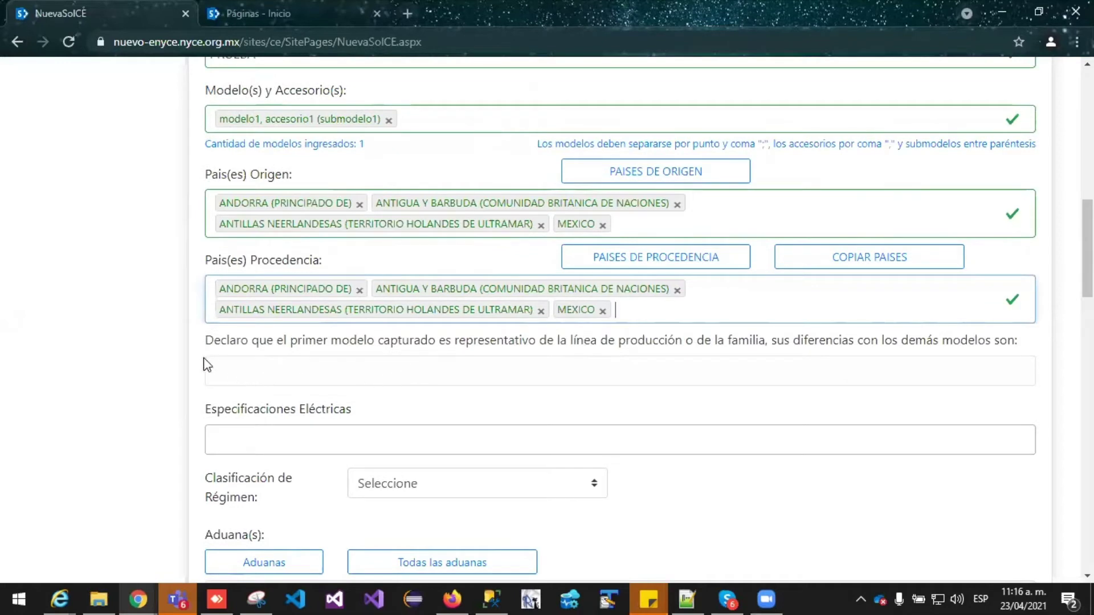
pyautogui.click(205, 355)
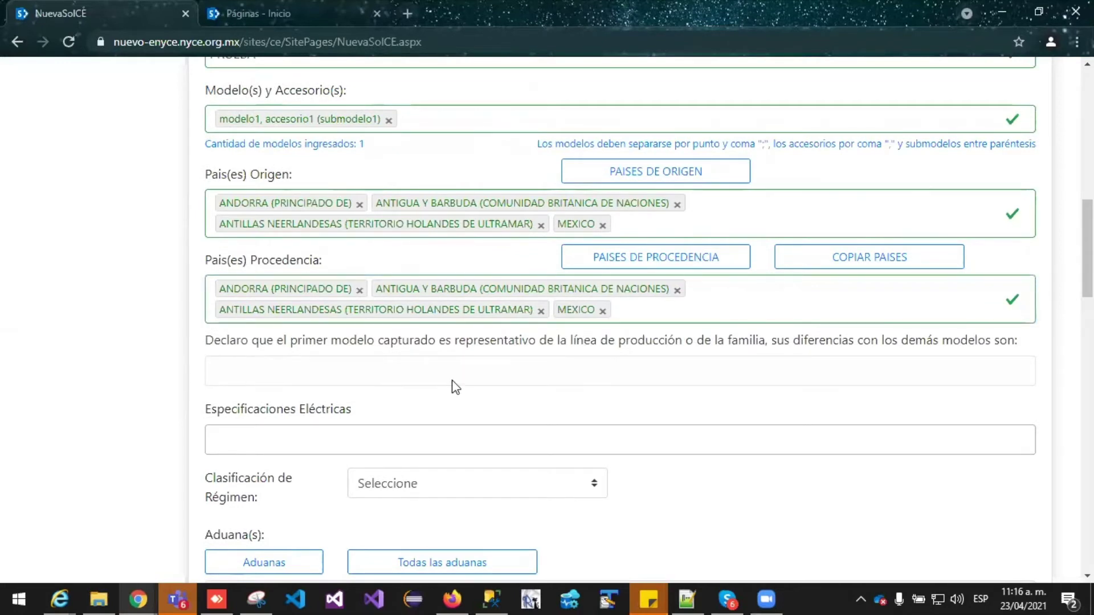
# Temporarily add modelo2 and type test words in the declaration, then remove modelo2
pyautogui.click(469, 124)
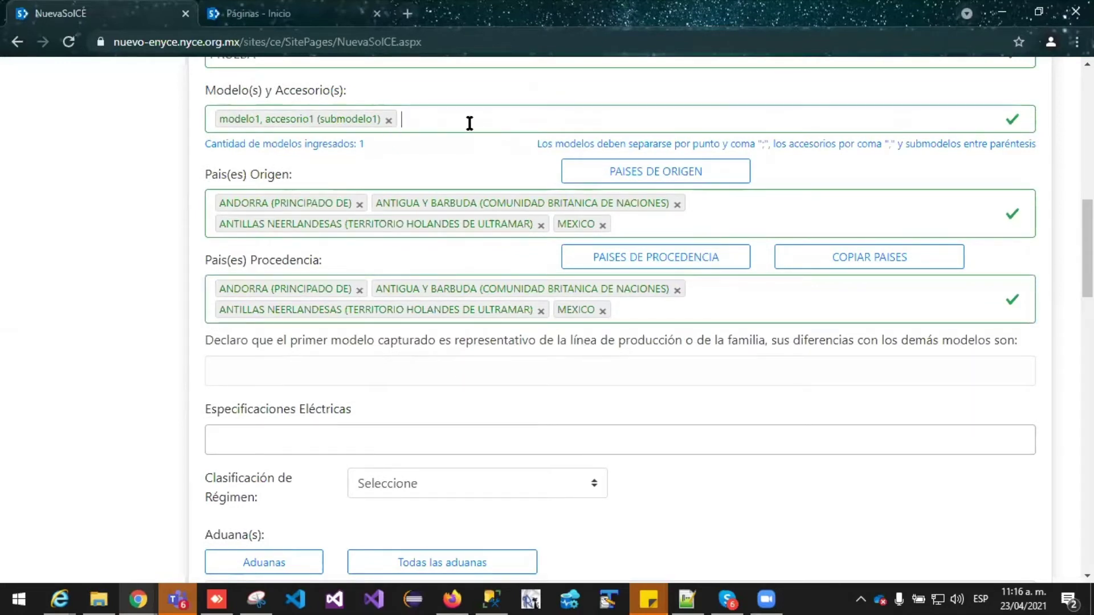
pyautogui.write('mod')
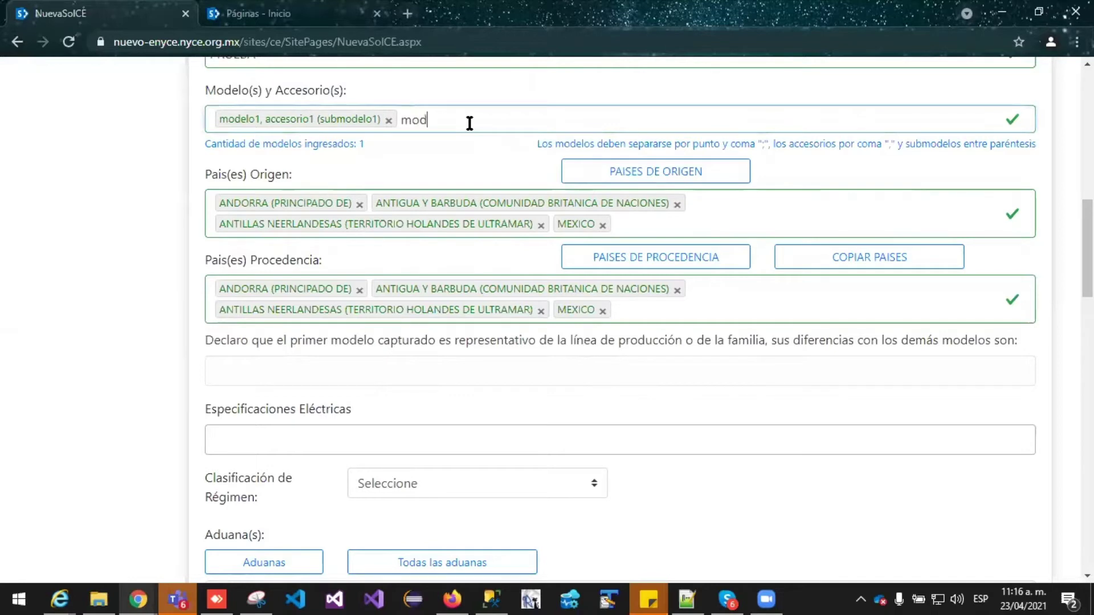
pyautogui.write('elo2;')
pyautogui.click(231, 370)
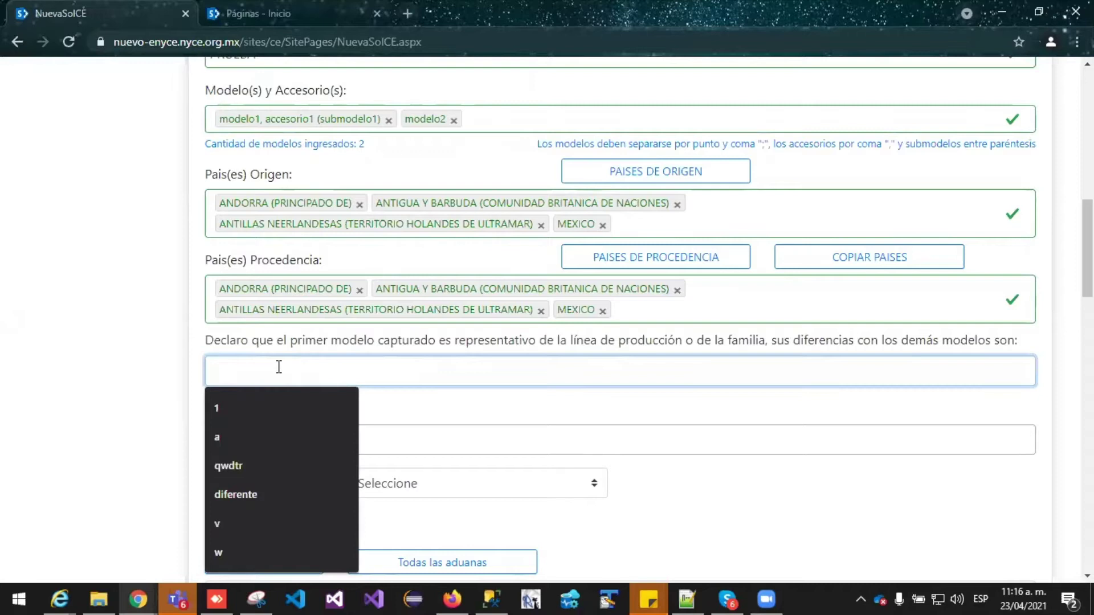
pyautogui.write('Colore')
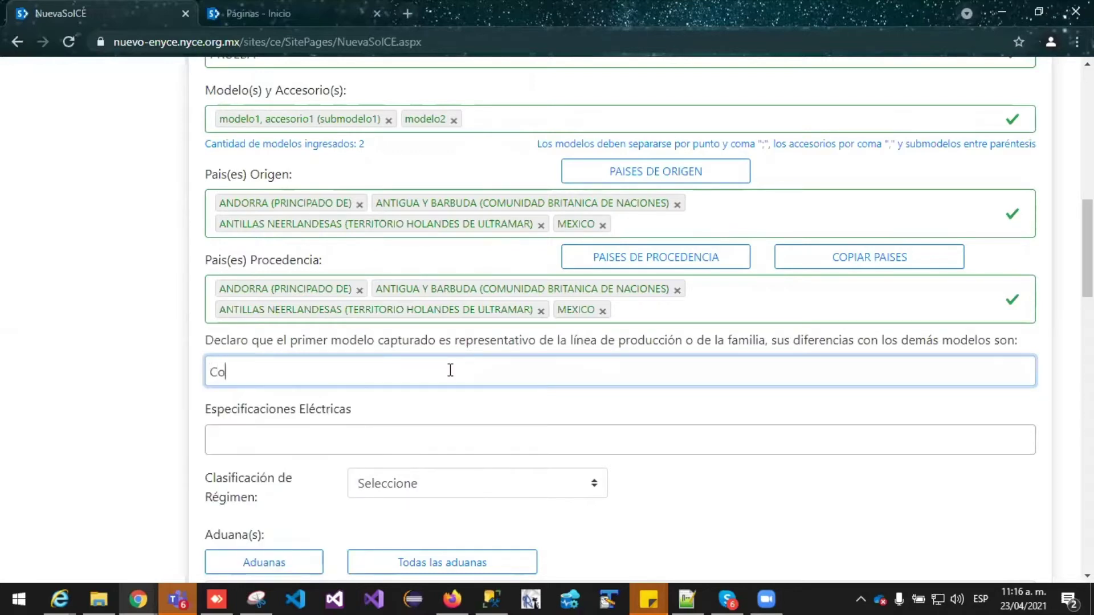
pyautogui.press('BackSpace')
pyautogui.press('BackSpace')
pyautogui.press('BackSpace')
pyautogui.press('BackSpace')
pyautogui.press('BackSpace')
pyautogui.press('BackSpace')
pyautogui.write('numer')
pyautogui.click(453, 120)
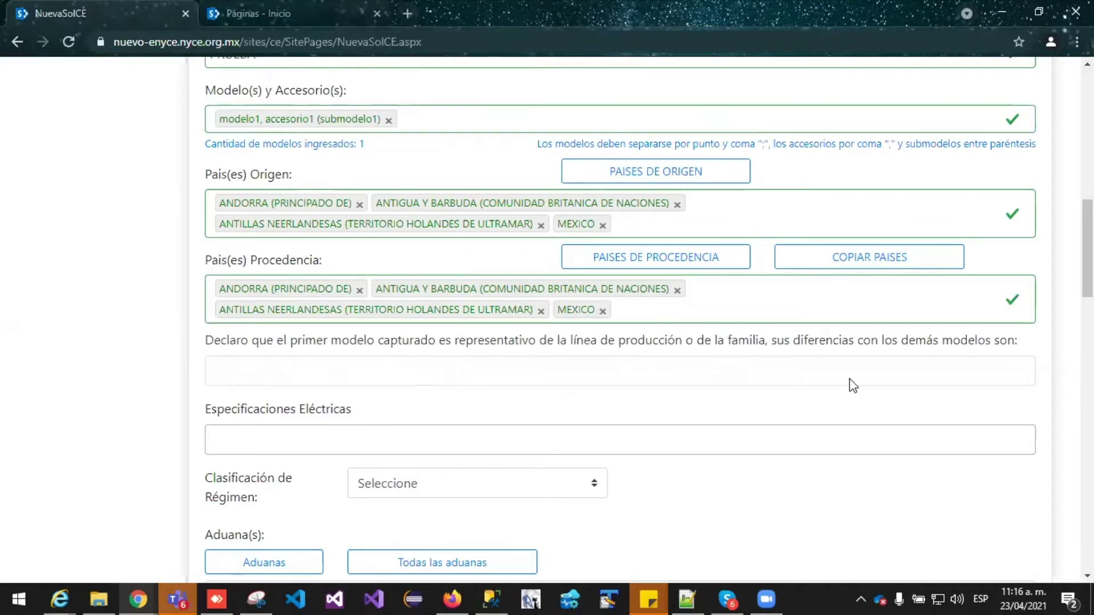
pyautogui.scroll(-3, 849, 386)
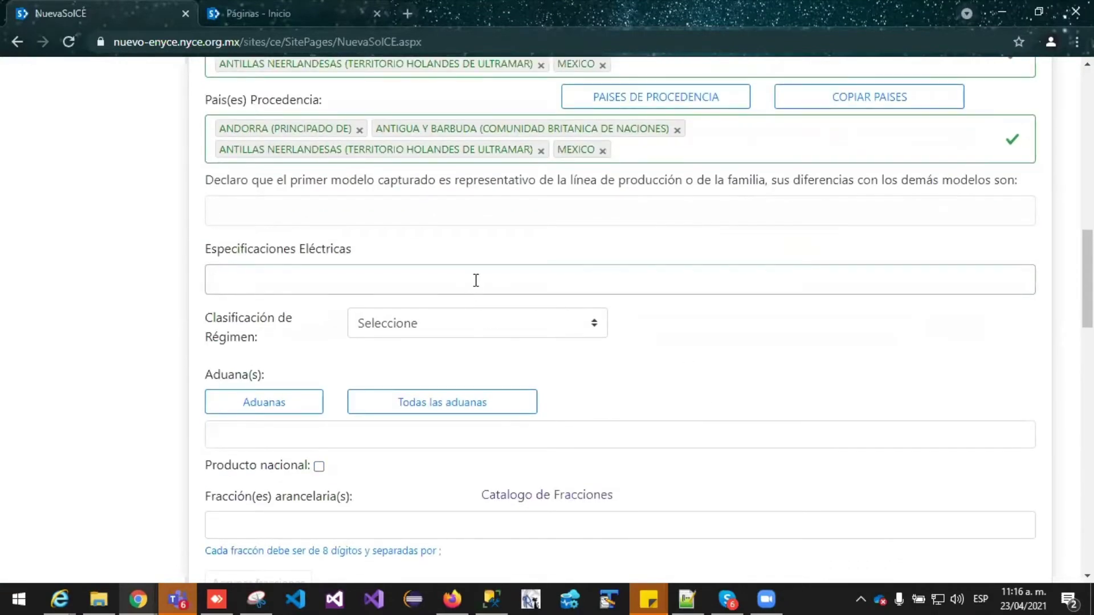
# Enter '125 v ca' as the Especificaciones Eléctricas
pyautogui.click(475, 280)
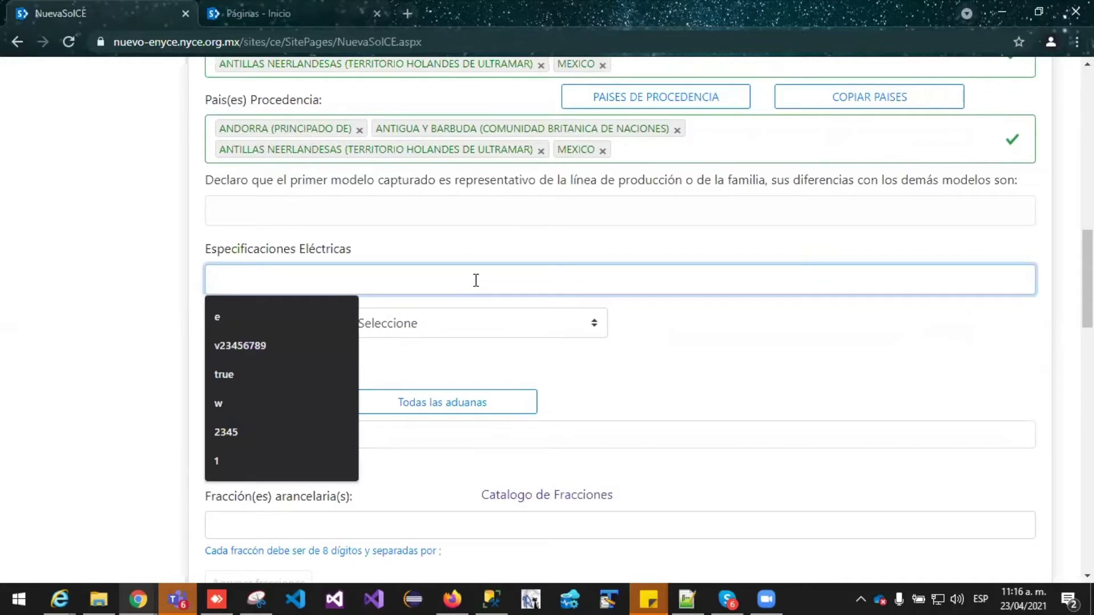
pyautogui.scroll(3, 478, 280)
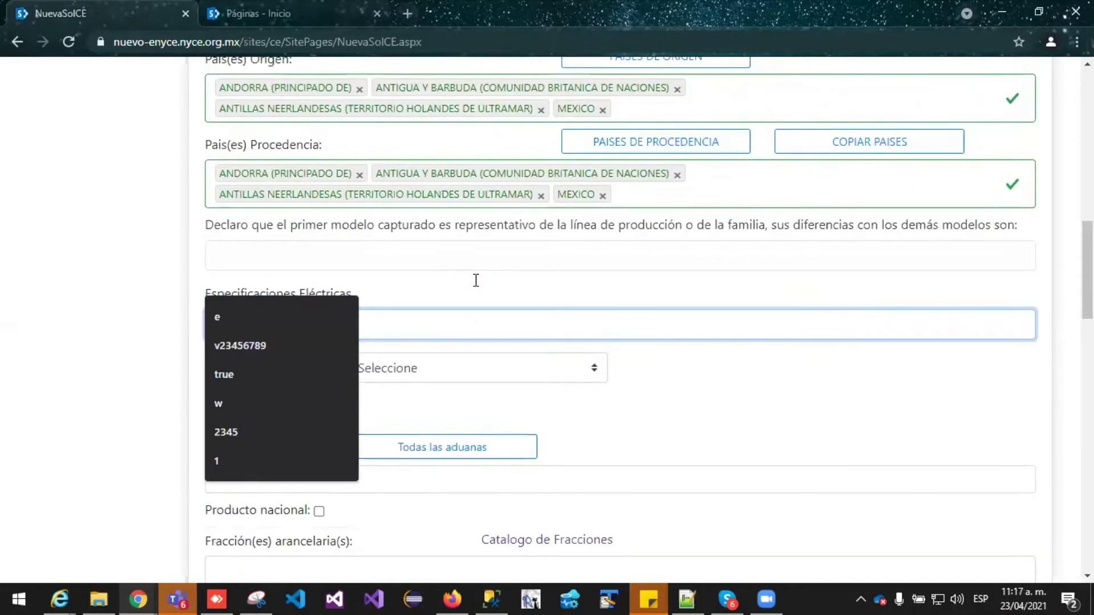
pyautogui.scroll(-3, 540, 357)
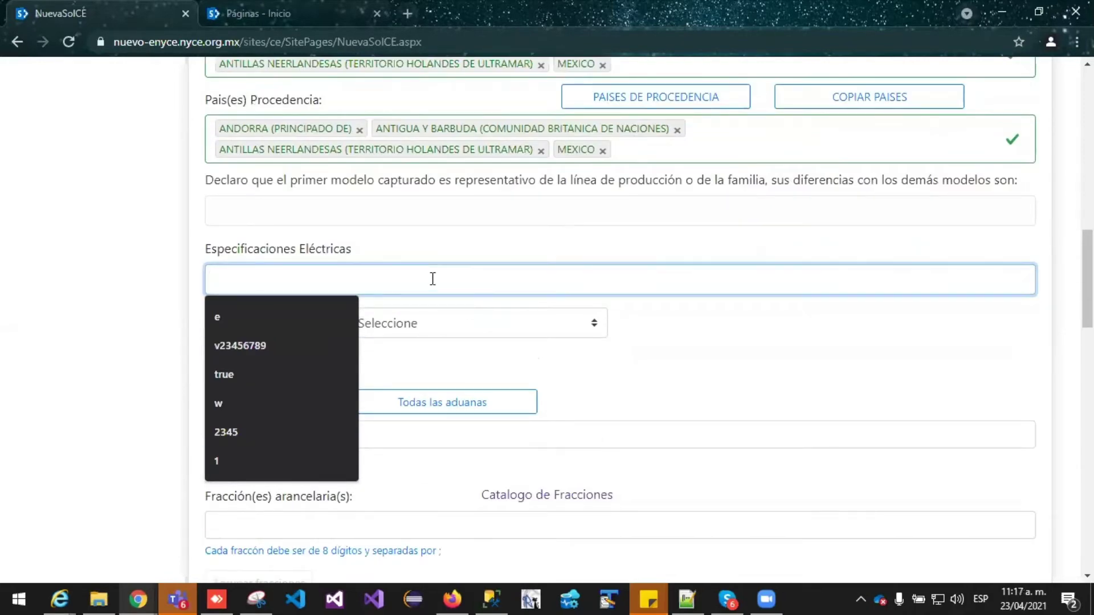
pyautogui.write('125 v')
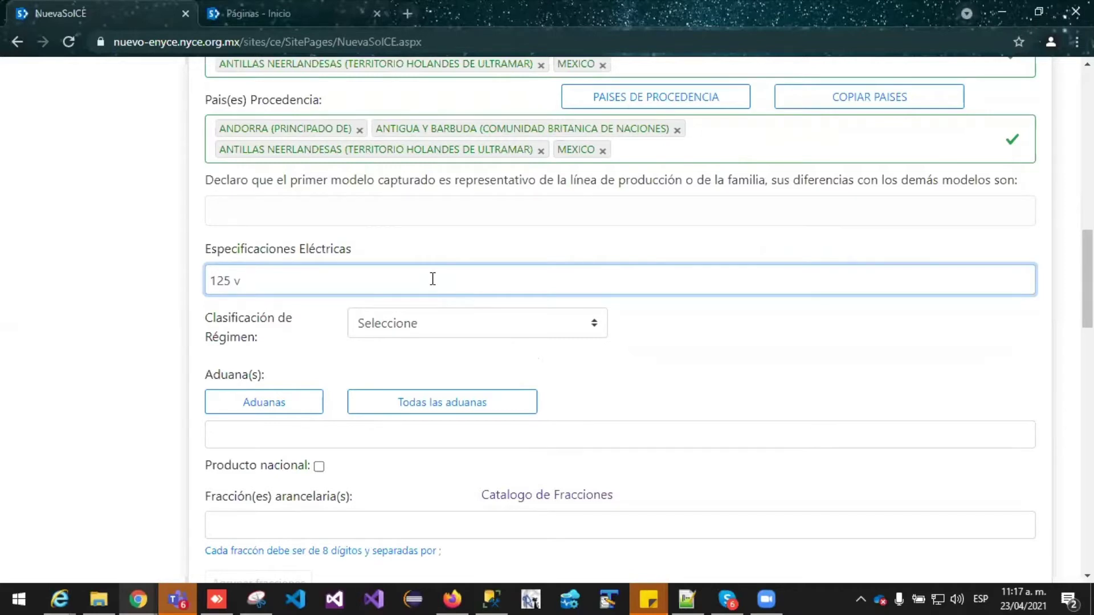
pyautogui.write('ac')
pyautogui.scroll(-3, 289, 273)
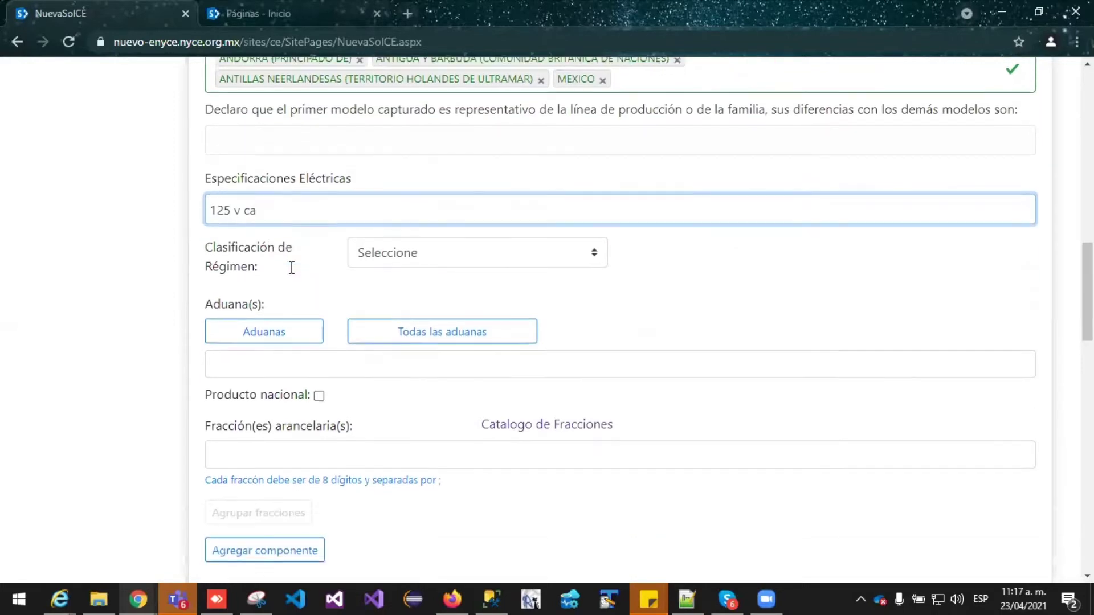
pyautogui.click(221, 166)
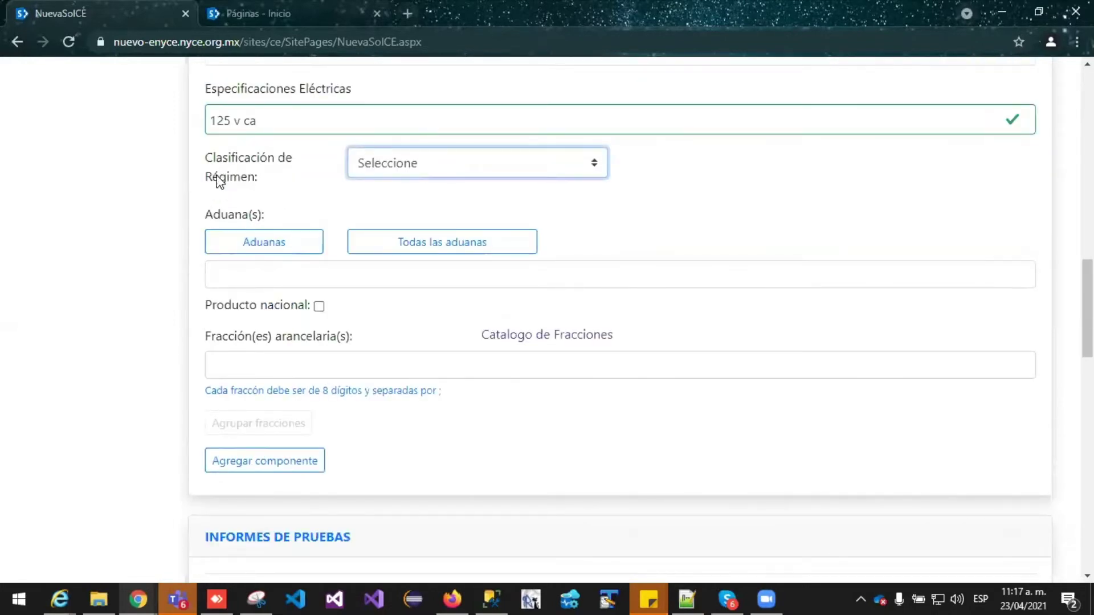
# Set Clasificación de Régimen to Nacional, then change it to Nacional e Importación
pyautogui.click(523, 161)
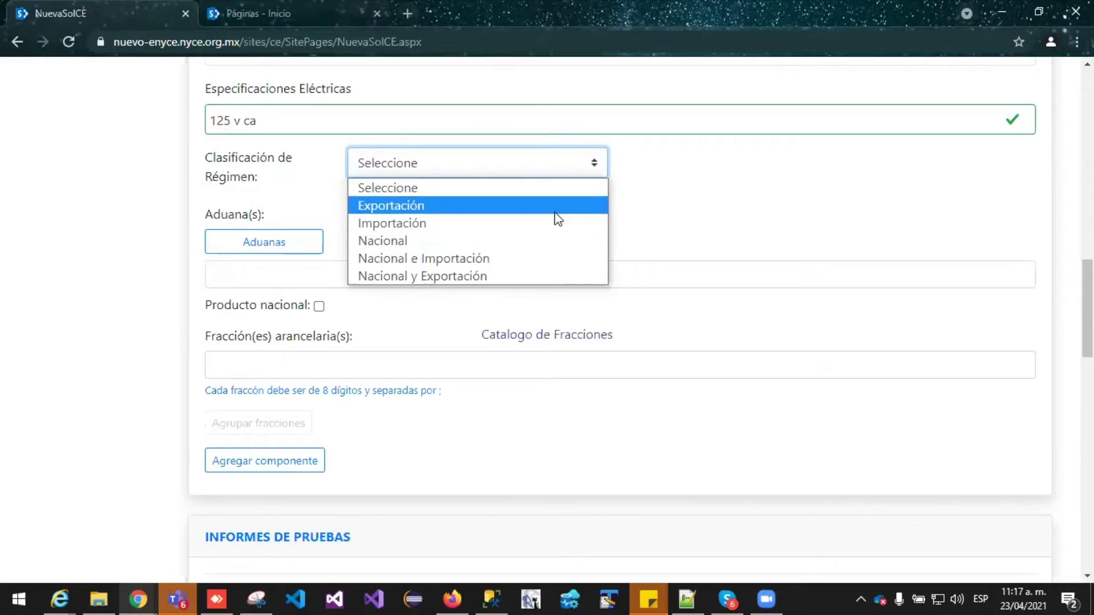
pyautogui.click(429, 241)
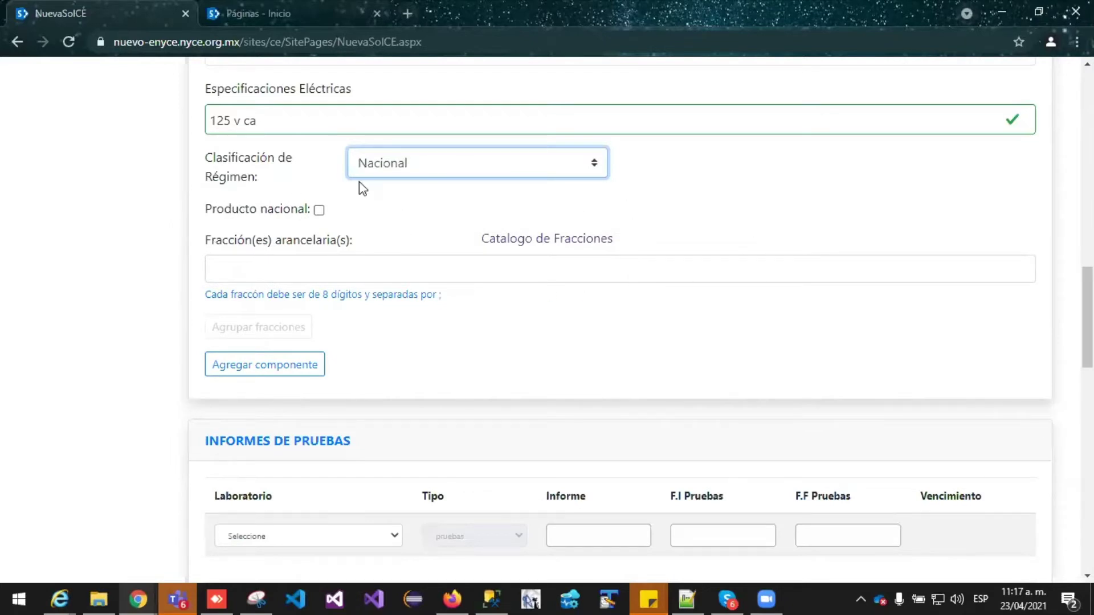
pyautogui.click(460, 183)
pyautogui.click(444, 257)
# Open the Aduanas list, keep it sorted alphabetically and show 100 offices per page
pyautogui.click(268, 244)
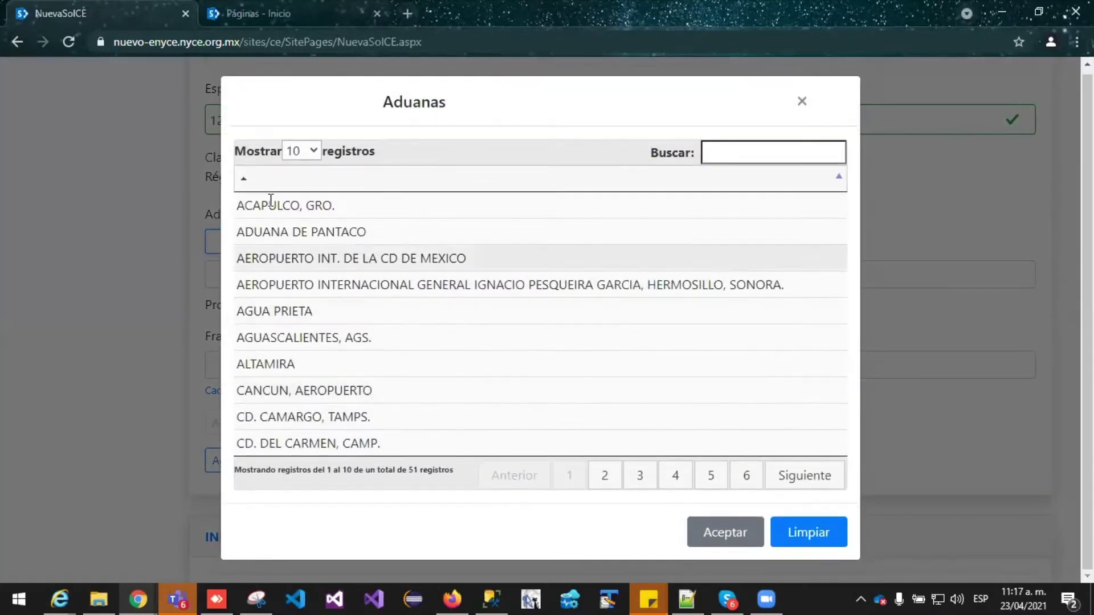
pyautogui.click(248, 188)
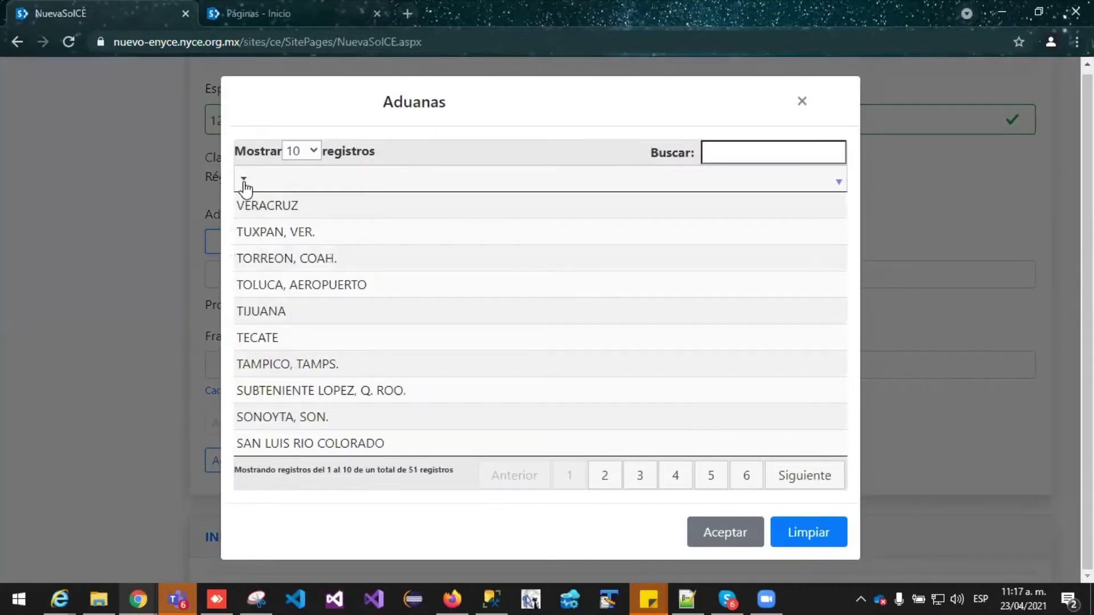
pyautogui.click(245, 182)
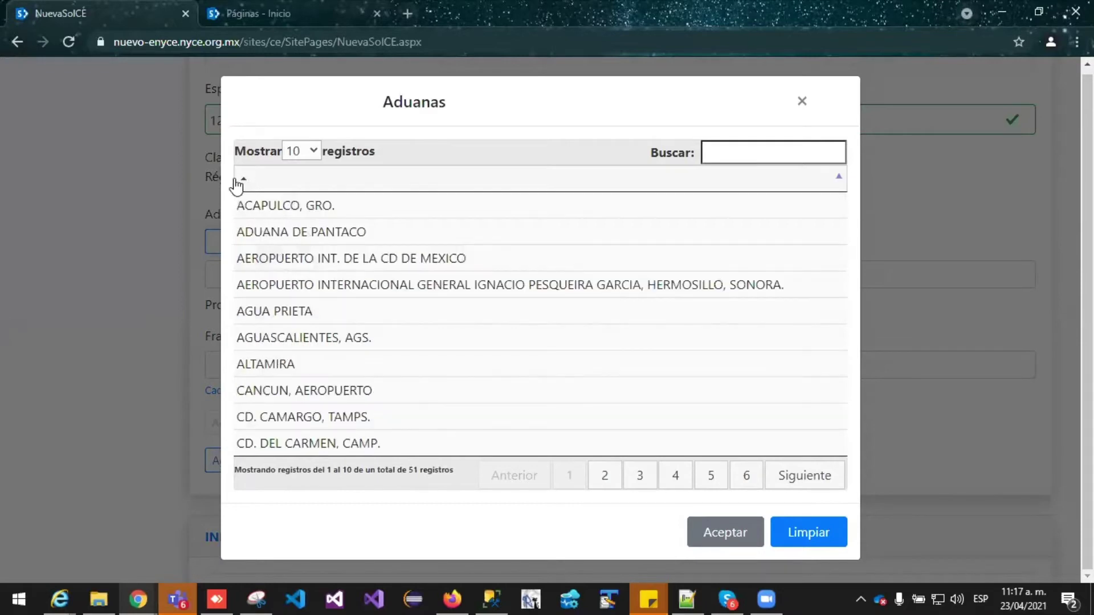
pyautogui.click(312, 152)
pyautogui.click(298, 223)
pyautogui.scroll(-3, 308, 223)
pyautogui.scroll(-10, 540, 319)
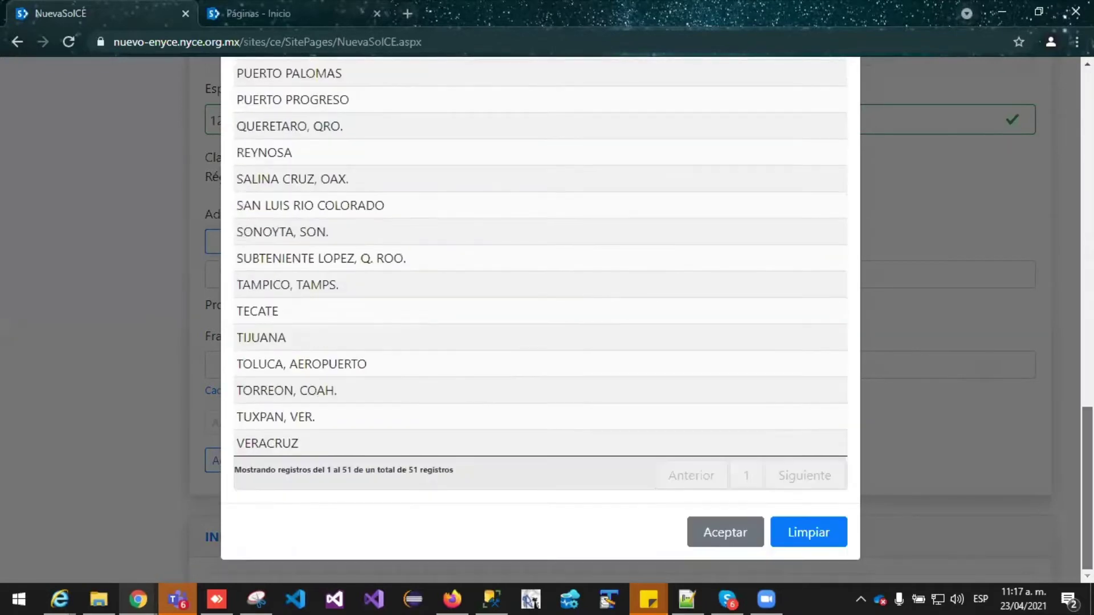
pyautogui.scroll(12, 786, 112)
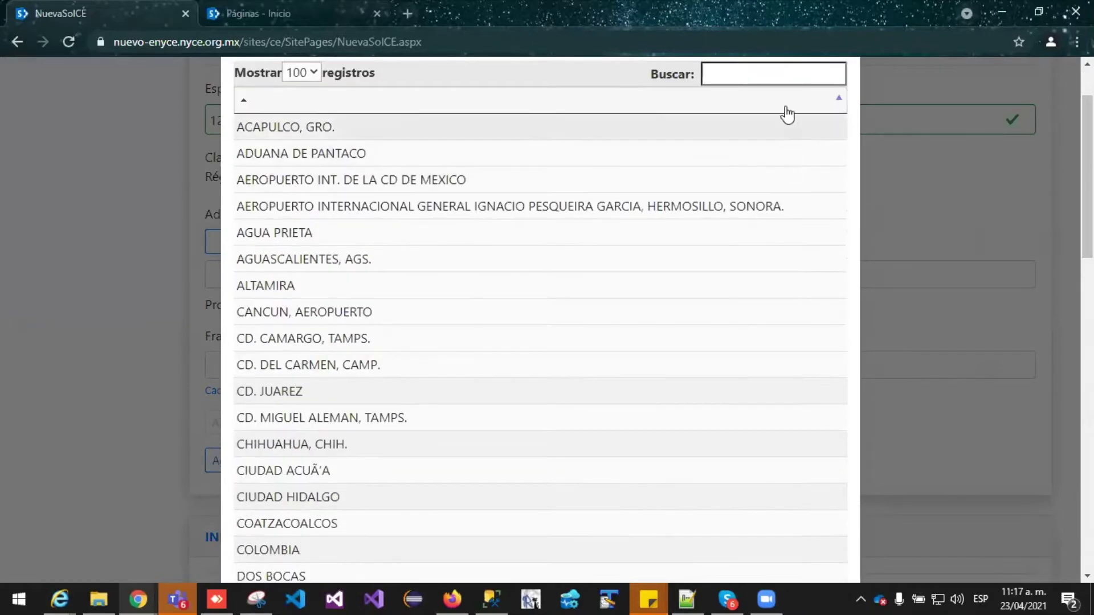
# Search 'aca' and add ACAPULCO, GRO. as the customs office
pyautogui.click(773, 77)
pyautogui.write('aca')
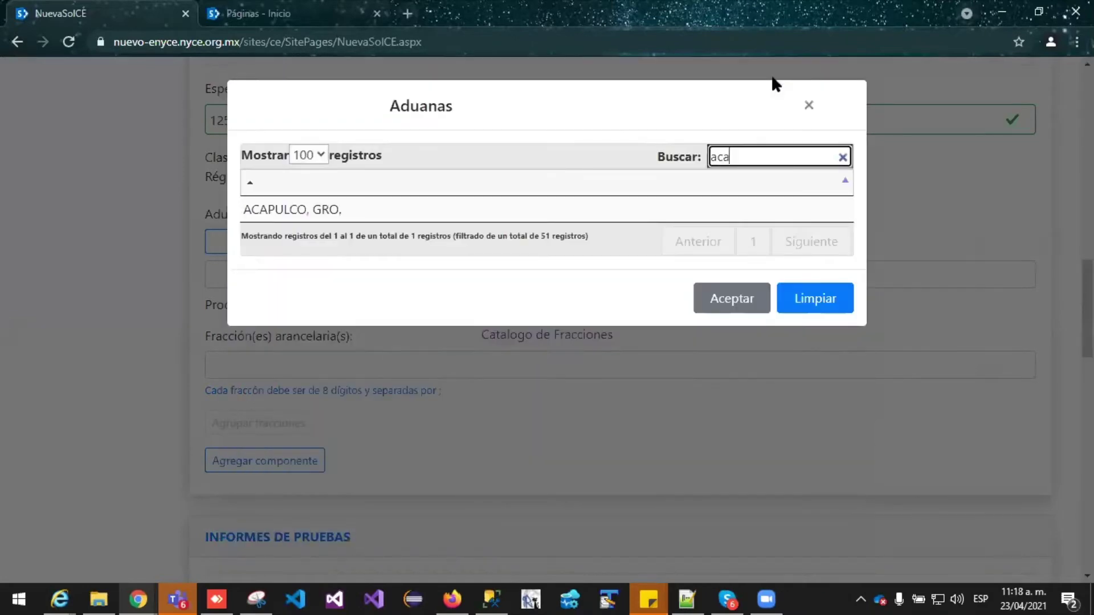
pyautogui.click(392, 207)
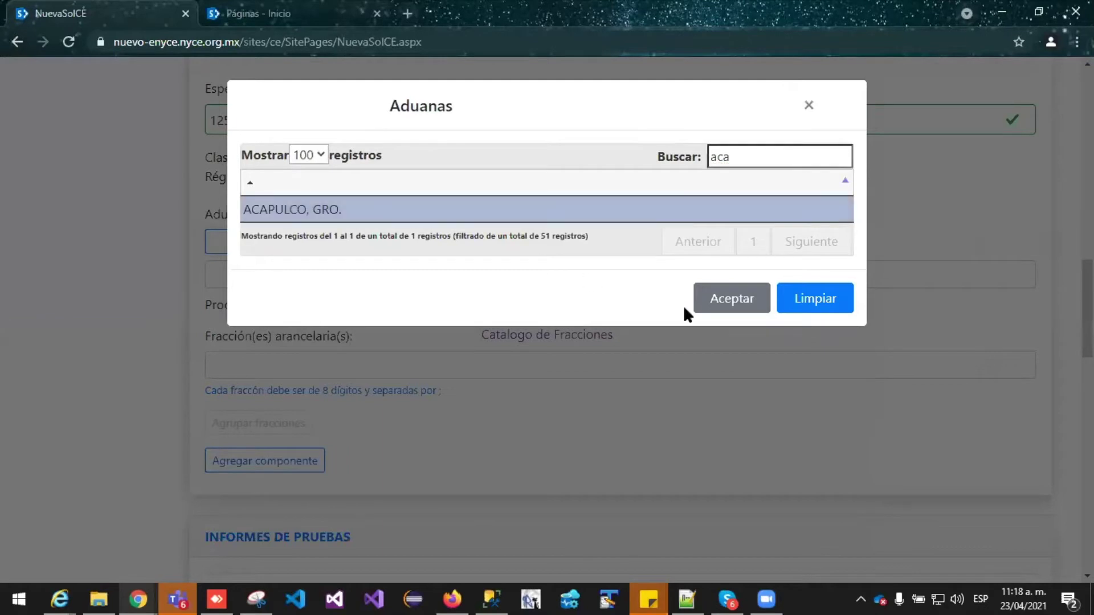
pyautogui.click(730, 307)
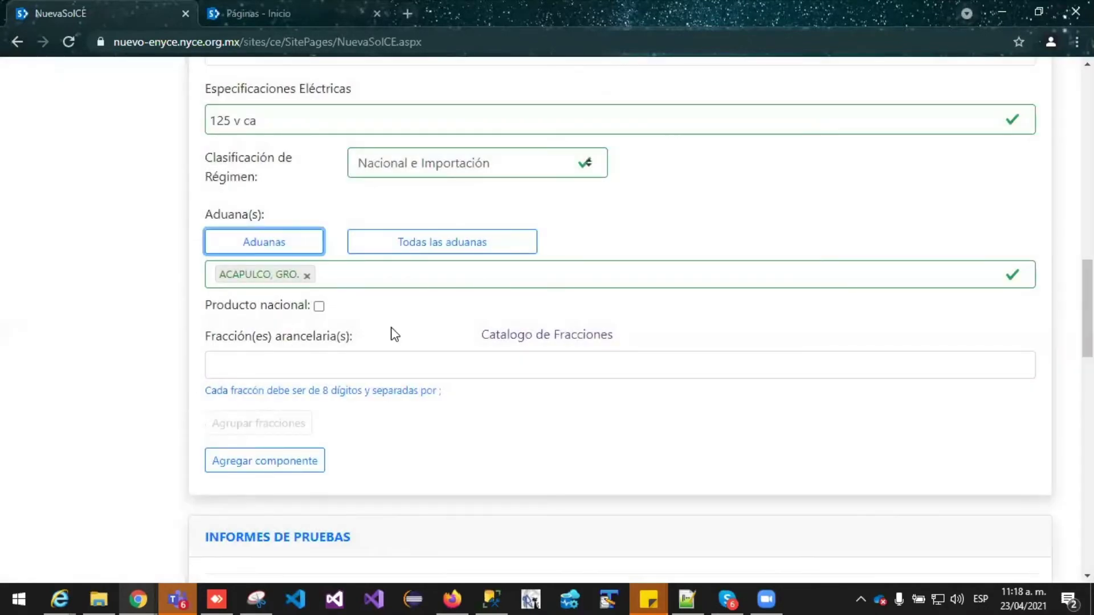
# Remove the ACAPULCO tag and add every customs office with Todas las aduanas
pyautogui.click(307, 276)
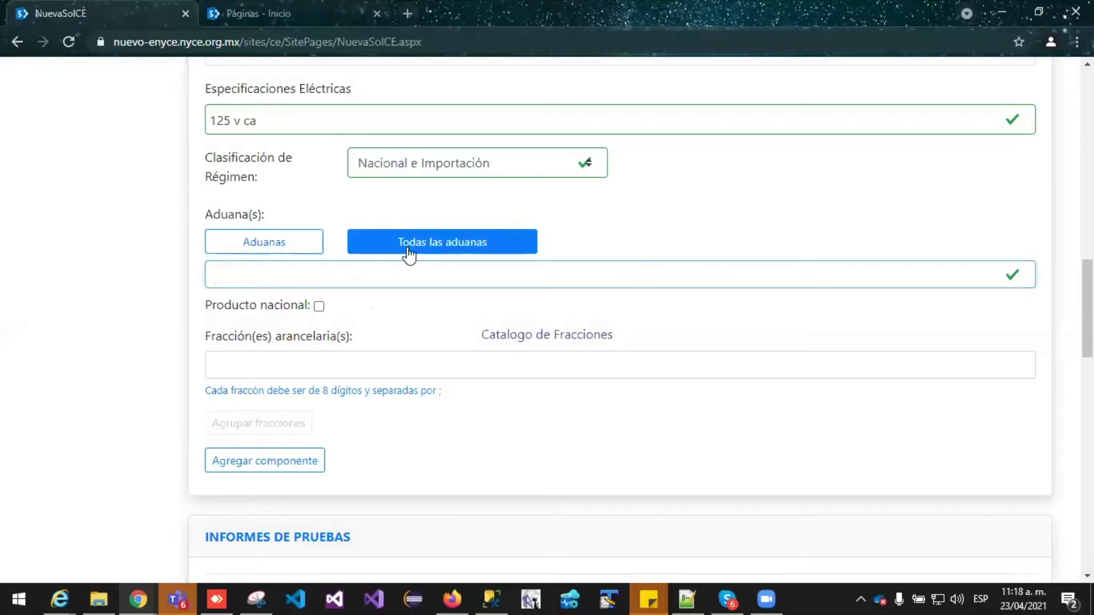
pyautogui.click(459, 249)
pyautogui.moveTo(1041, 299); pyautogui.dragTo(1033, 357)
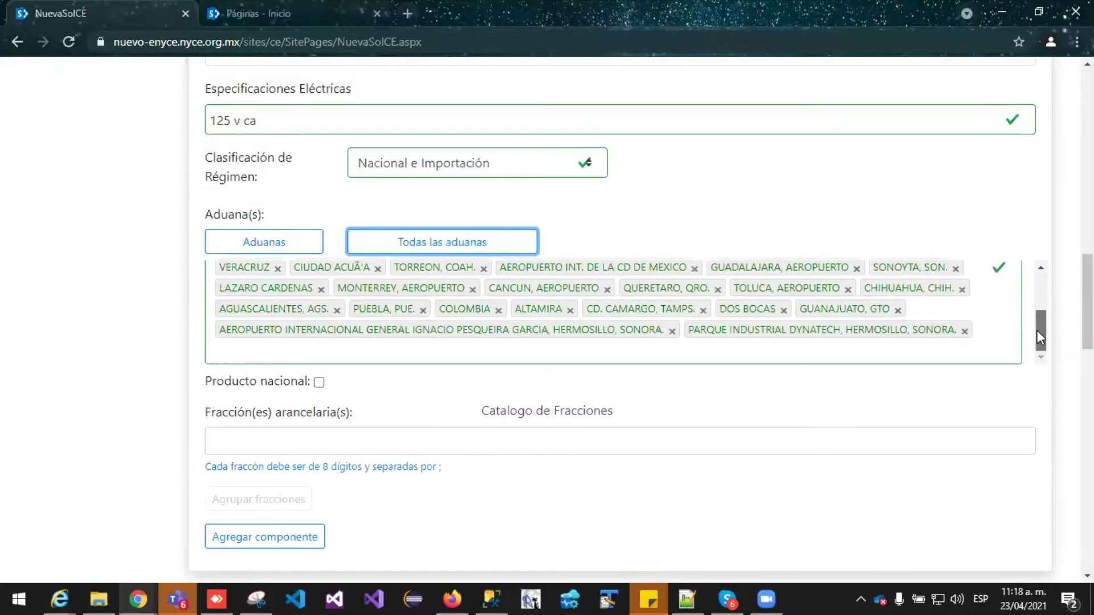
pyautogui.scroll(3, 1037, 330)
pyautogui.scroll(-2, 769, 273)
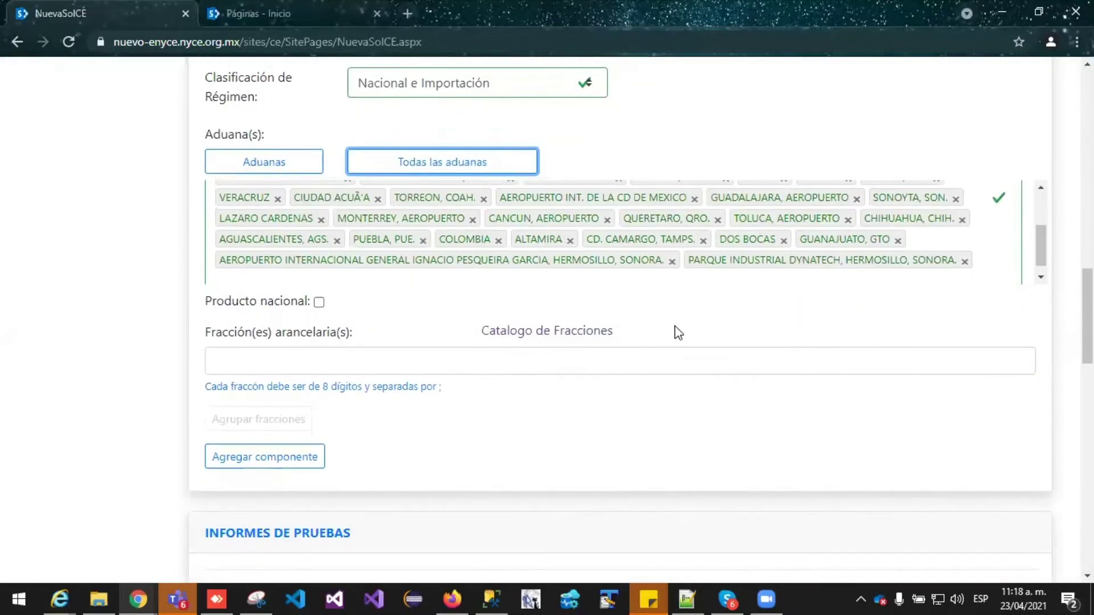
pyautogui.scroll(-1, 755, 330)
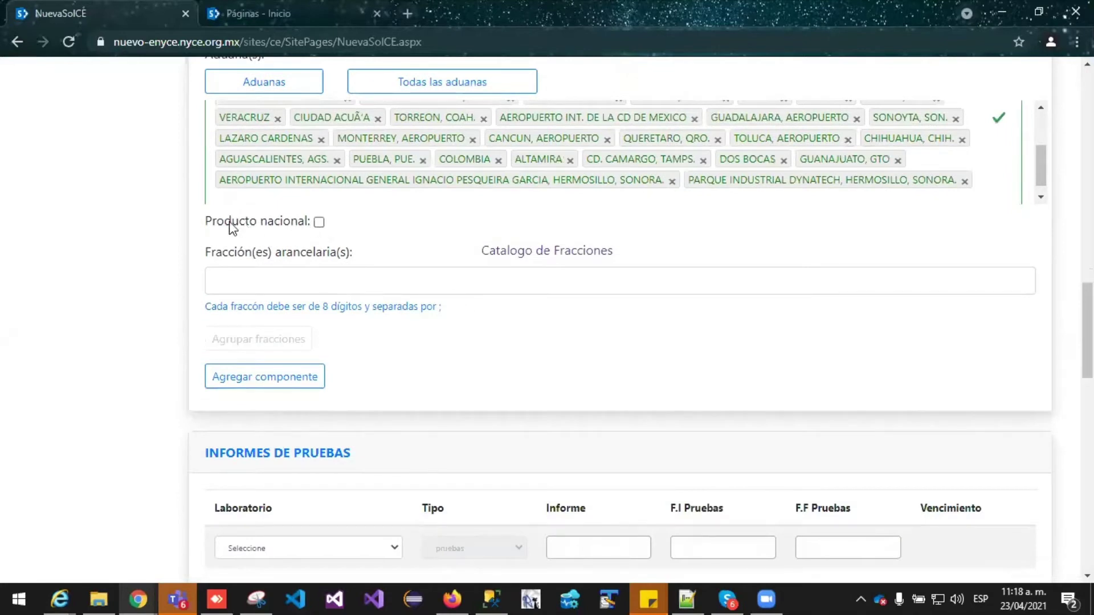
pyautogui.click(319, 222)
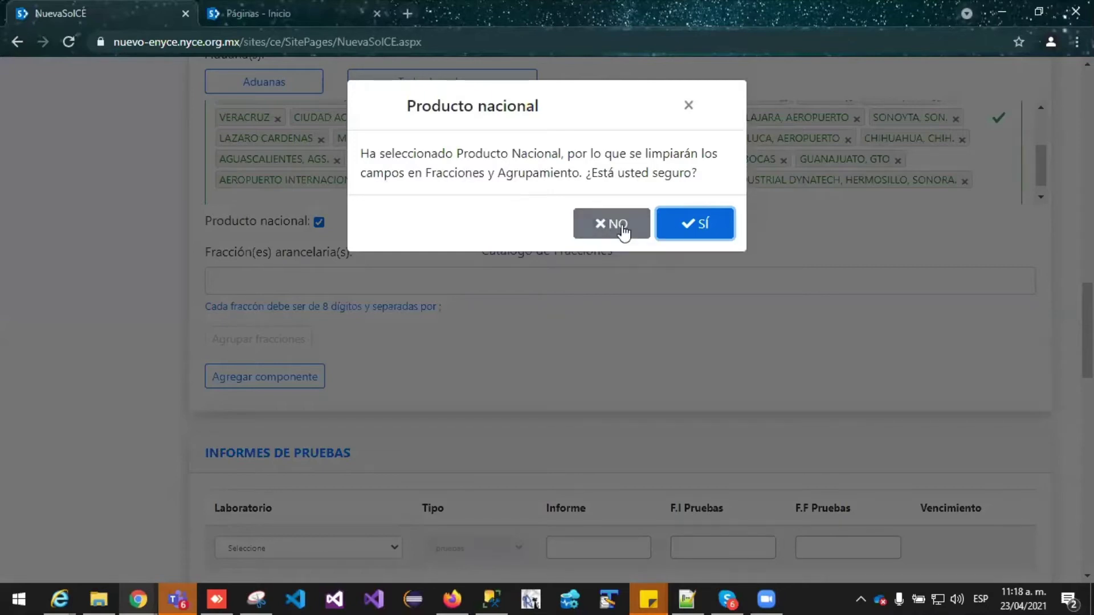
pyautogui.click(698, 226)
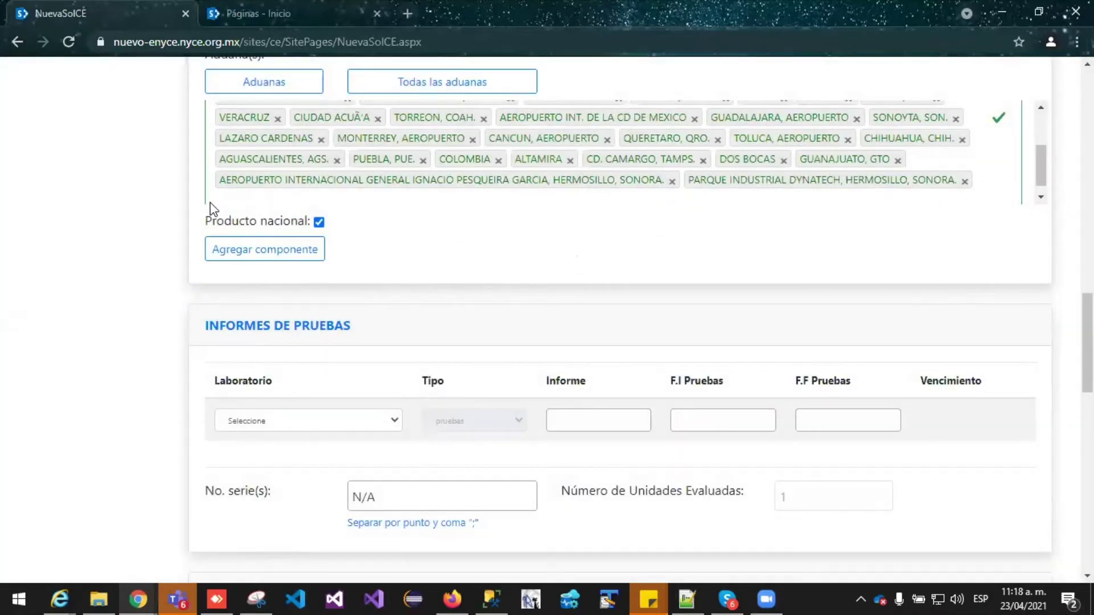
pyautogui.click(319, 222)
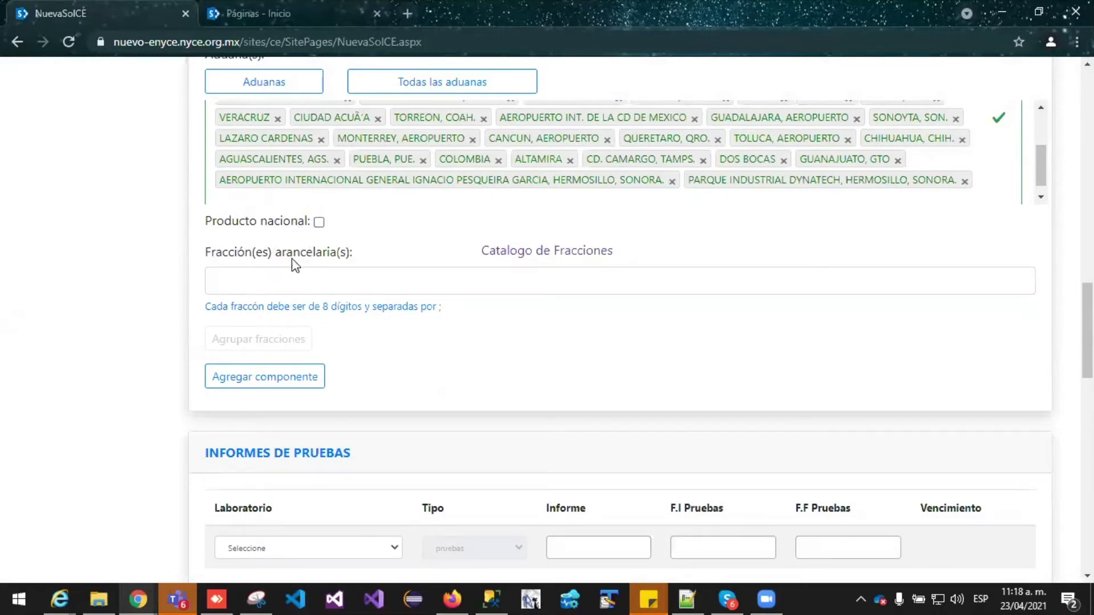
pyautogui.click(290, 282)
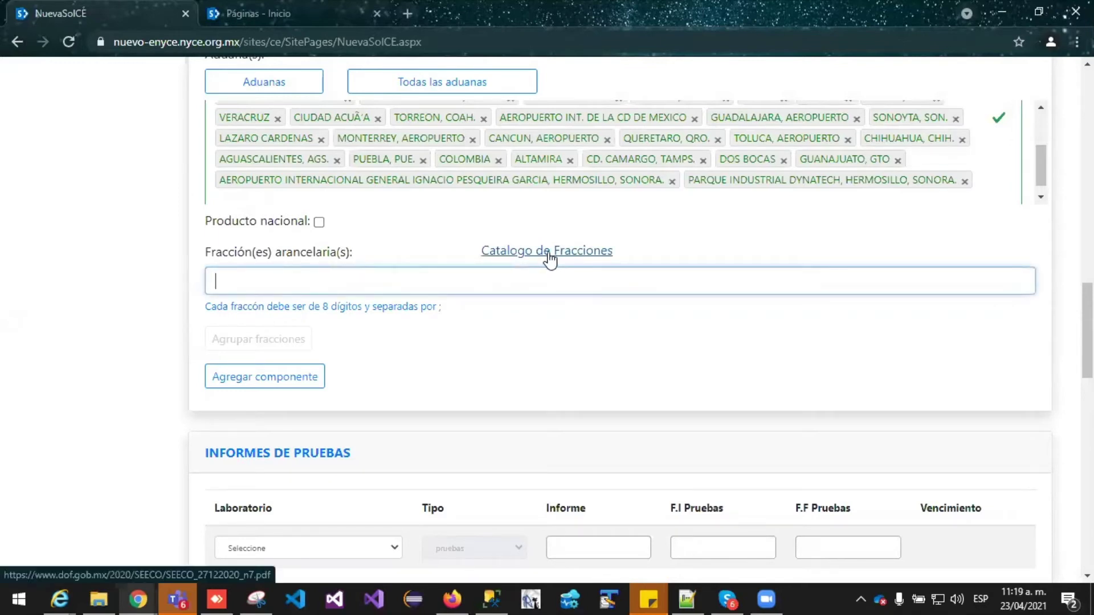
# Browse the Catalogo de Fracciones PDF to its fraction tables, then return to the fraction field
pyautogui.click(548, 255)
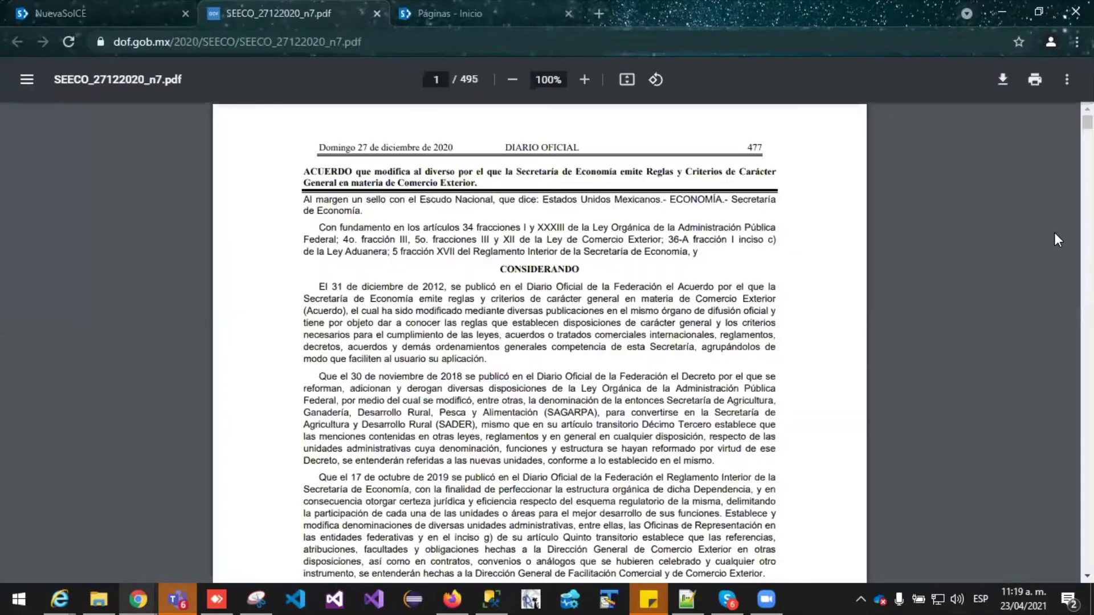
pyautogui.moveTo(1086, 122); pyautogui.dragTo(1087, 265)
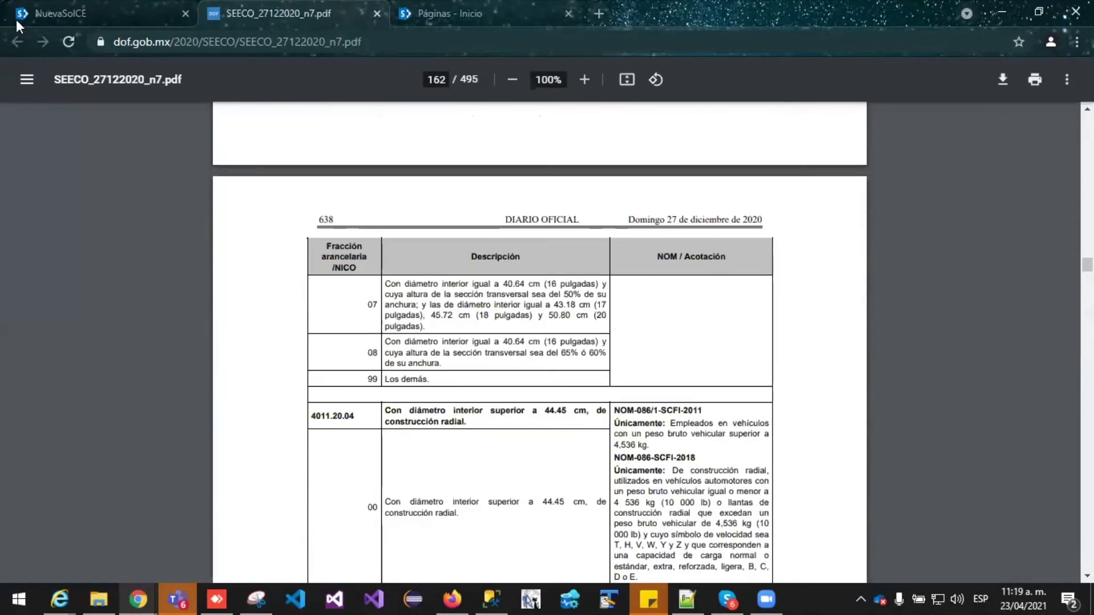
pyautogui.click(16, 15)
pyautogui.click(377, 283)
# Enter fractions 12345678 and 123456789, then delete the invalid 123456789 tag
pyautogui.write('12345678;')
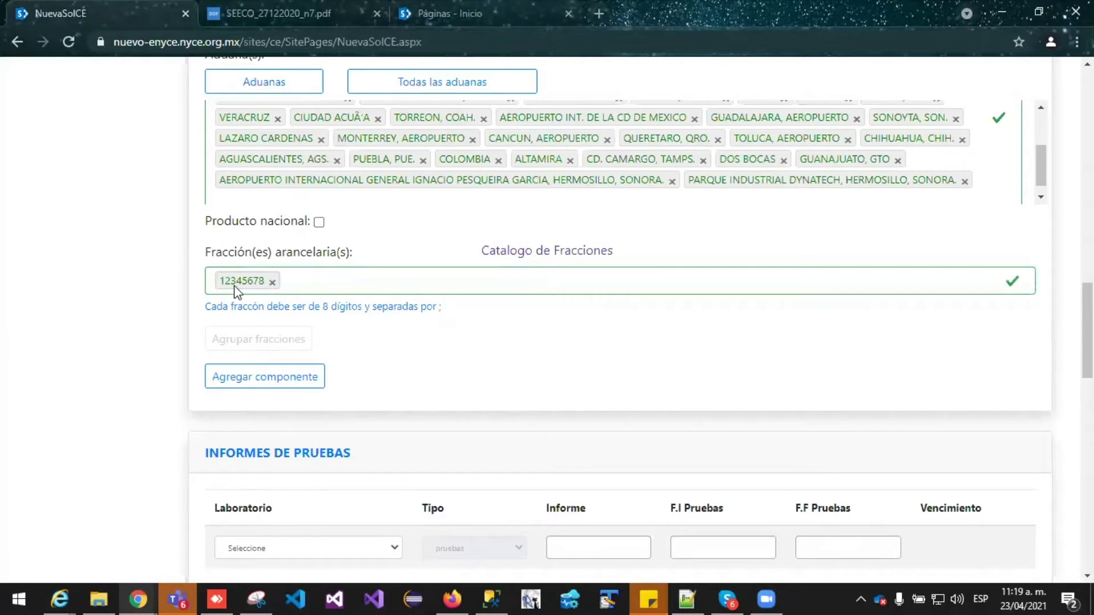
pyautogui.click(335, 277)
pyautogui.write('1234')
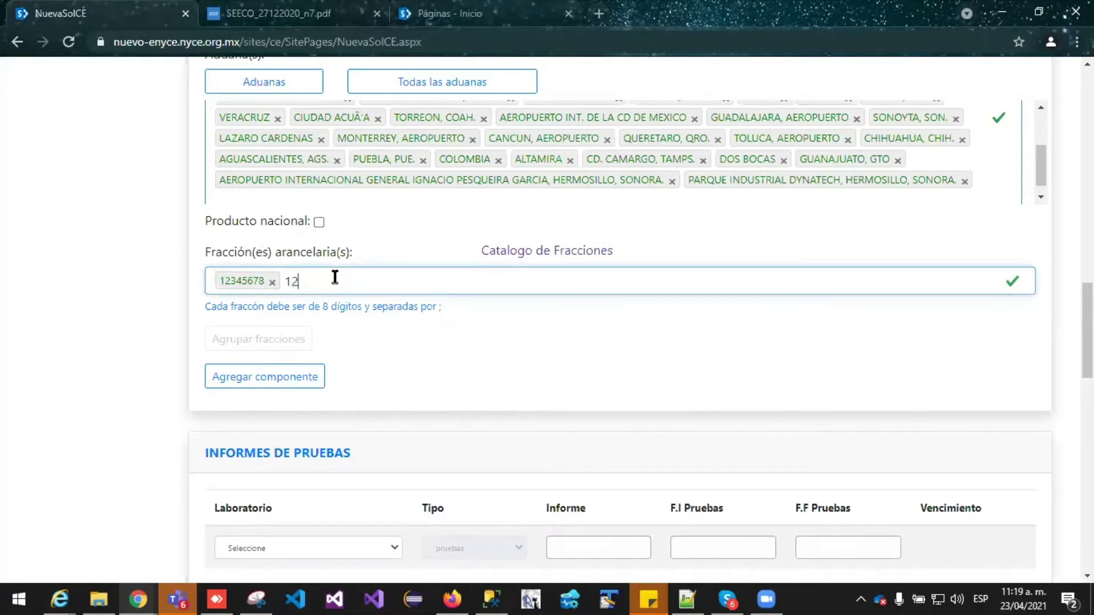
pyautogui.write('56789;')
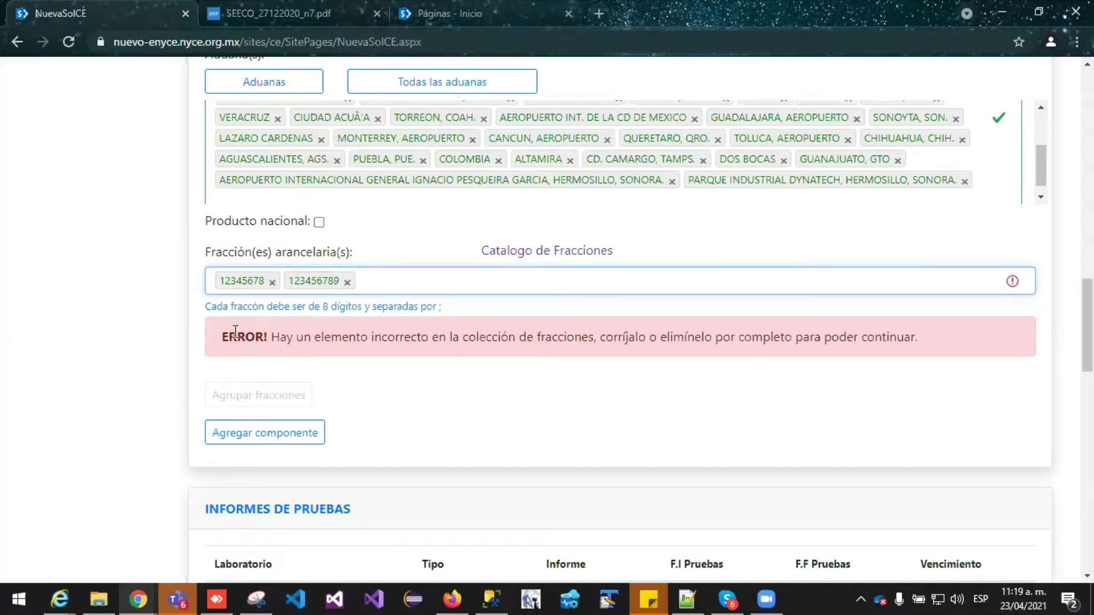
pyautogui.moveTo(221, 340); pyautogui.dragTo(822, 384)
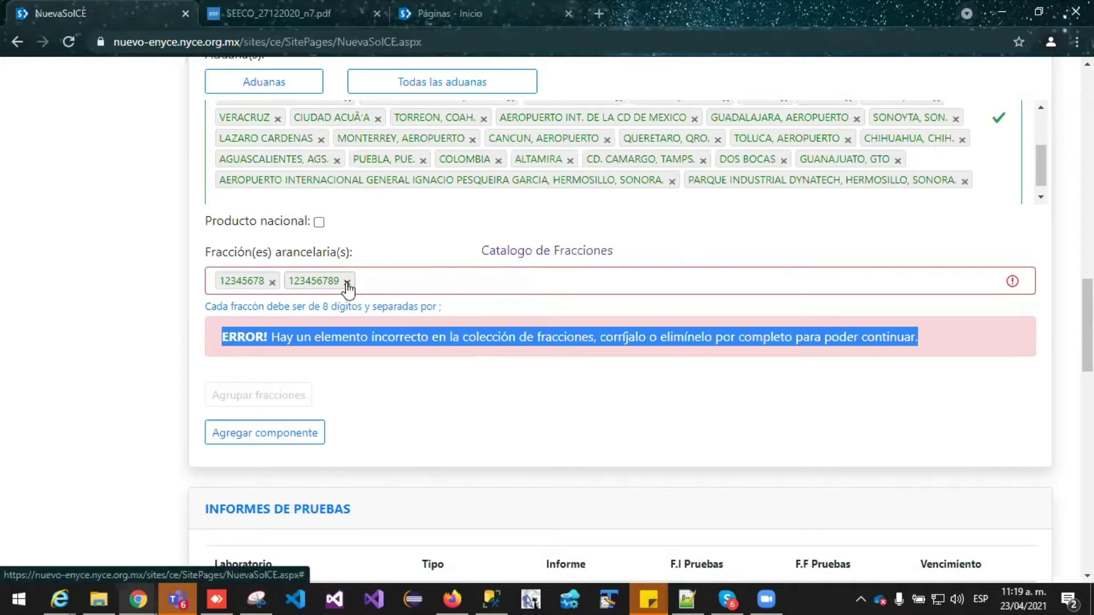
pyautogui.click(347, 282)
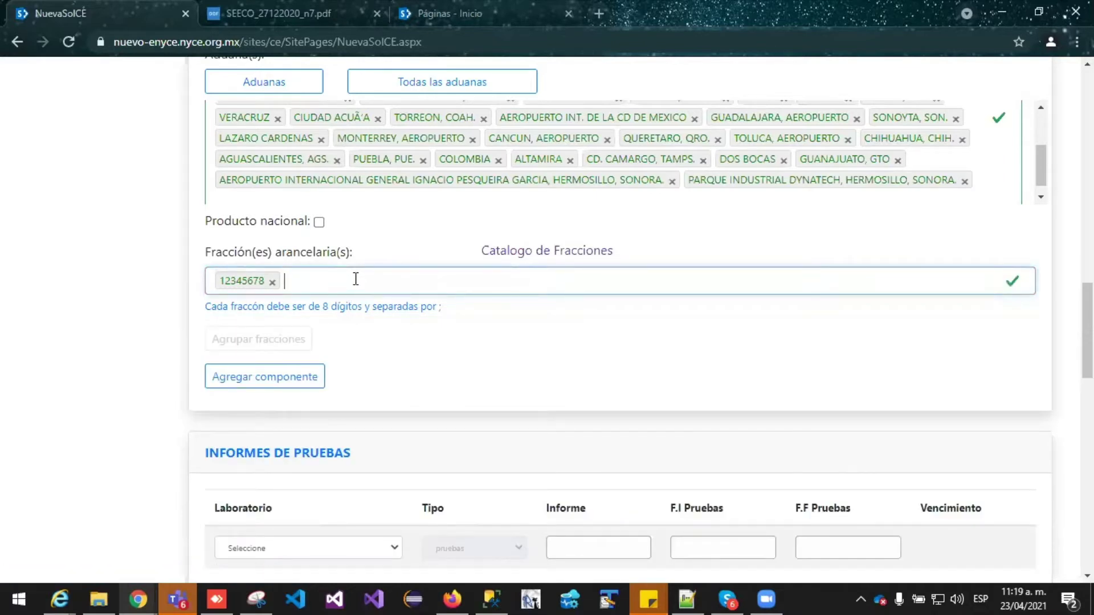
pyautogui.write('787889894515;')
pyautogui.doubleClick(331, 282)
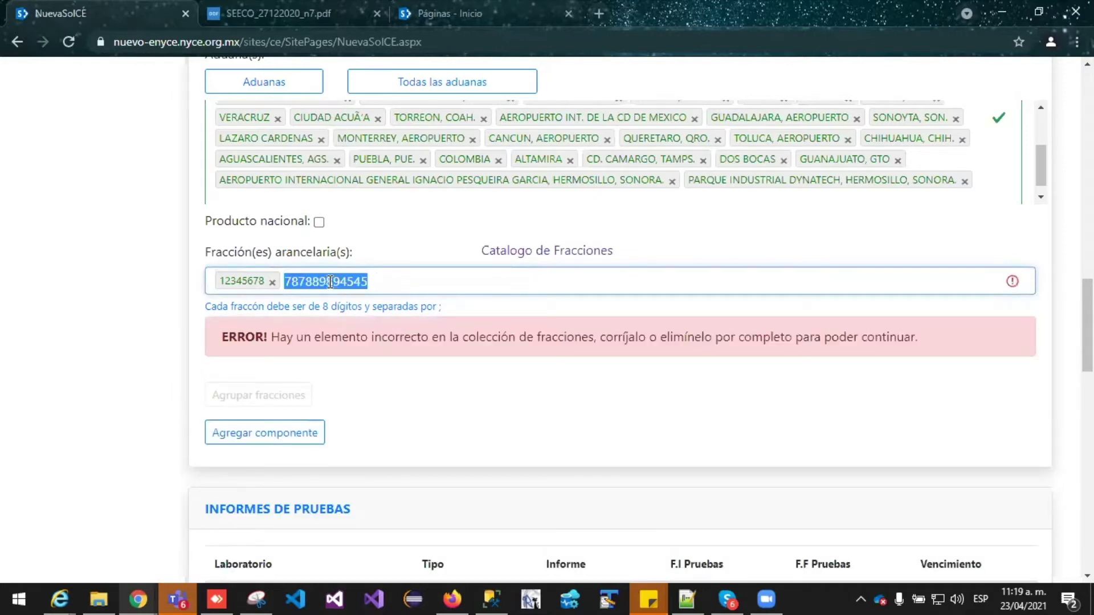
pyautogui.click(322, 282)
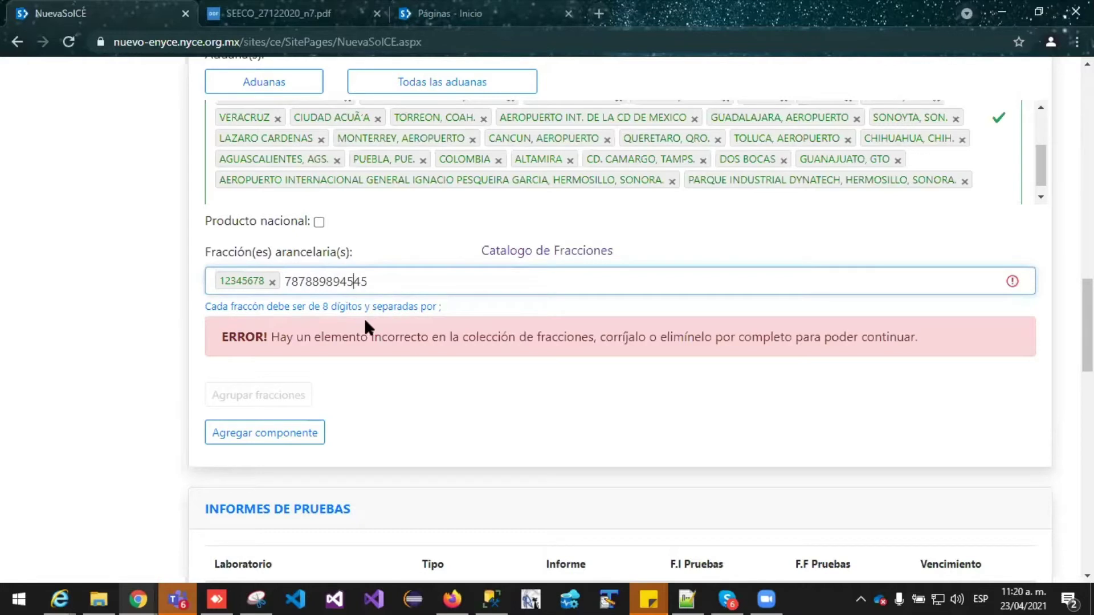
pyautogui.press('BackSpace')
pyautogui.press('BackSpace')
pyautogui.press('BackSpace')
pyautogui.press('BackSpace')
pyautogui.write(';')
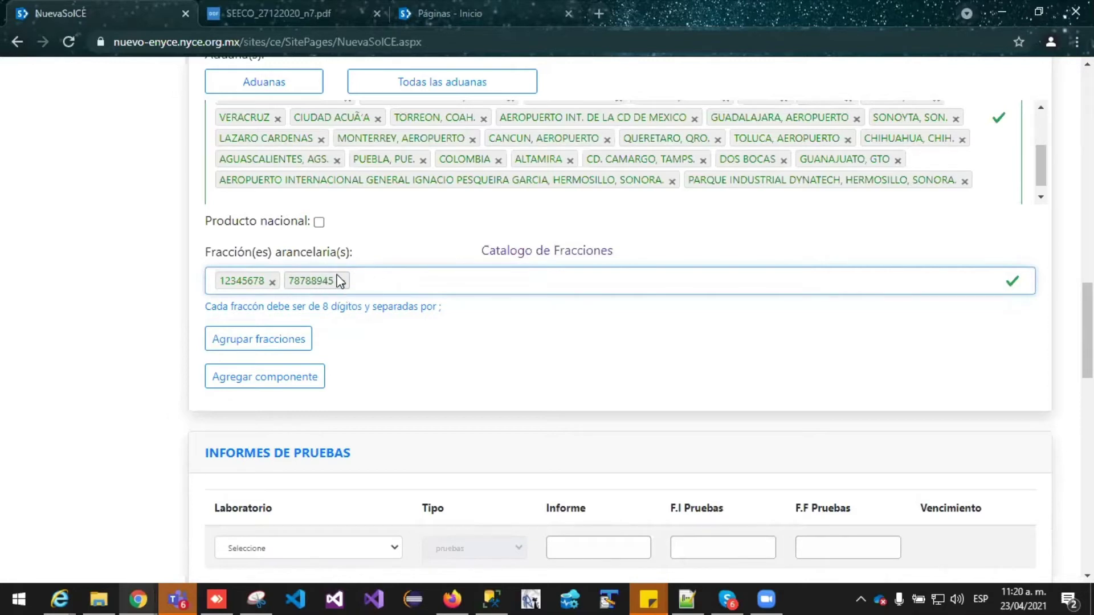
pyautogui.scroll(-1, 381, 287)
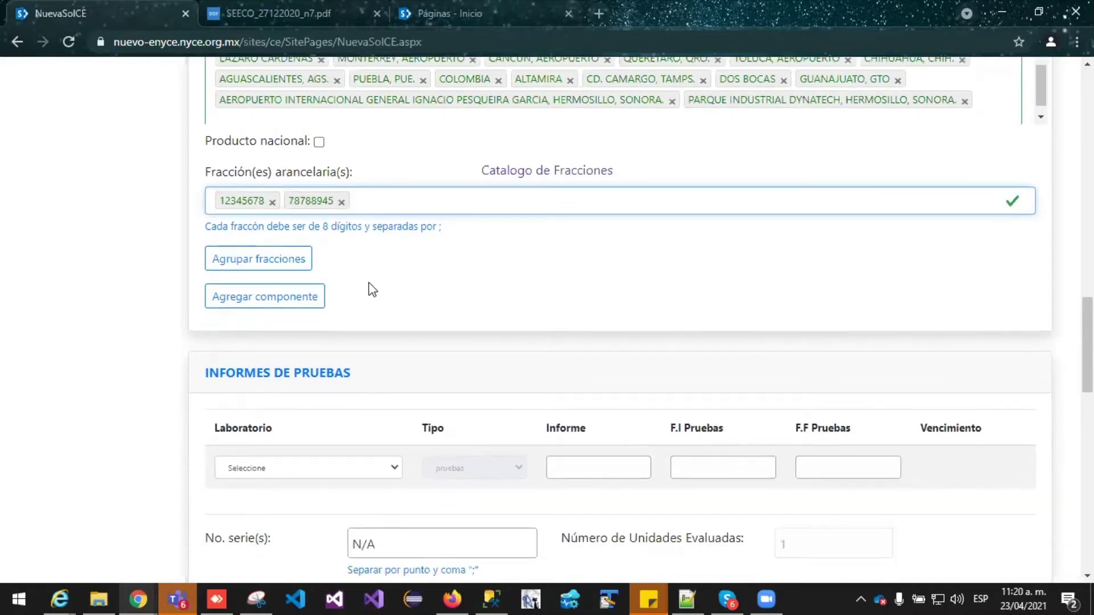
pyautogui.scroll(1, 368, 283)
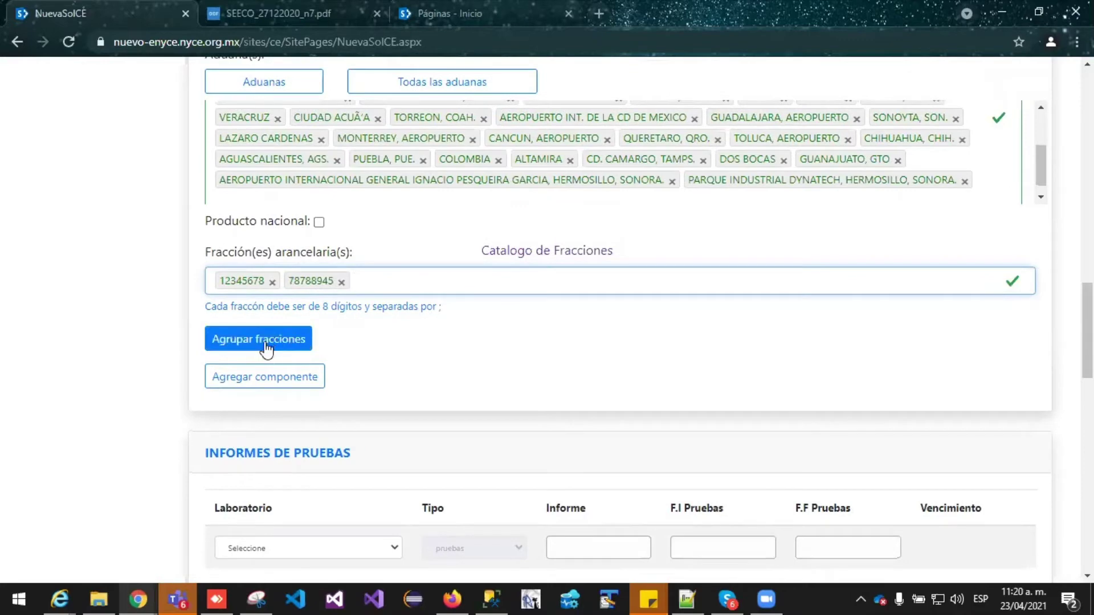
# In Agrupar fracciones, pair fraction 12345678 with modelo1
pyautogui.click(245, 342)
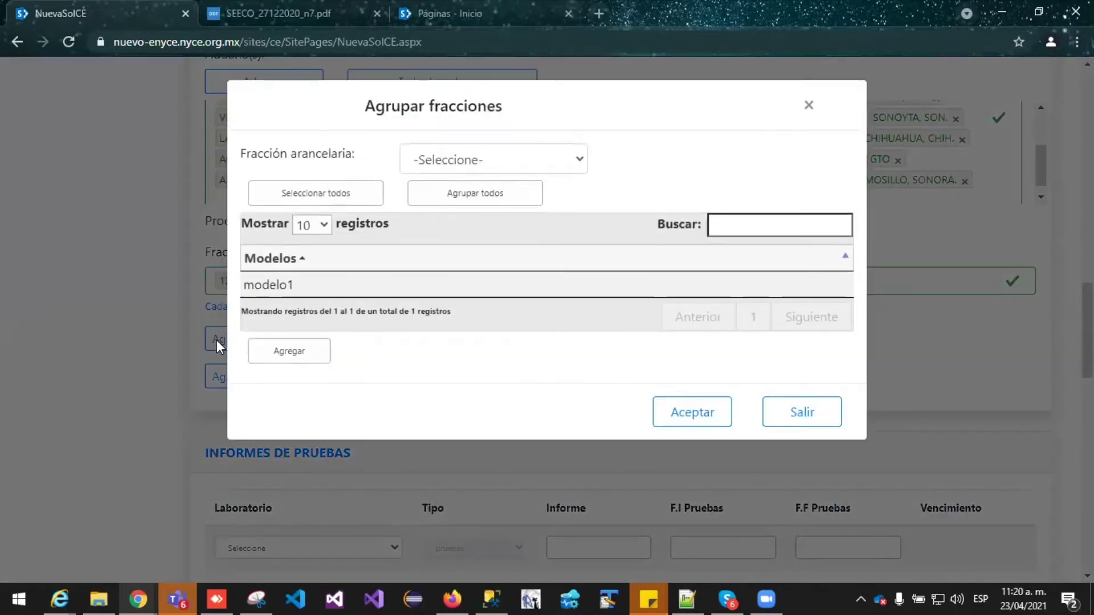
pyautogui.click(579, 161)
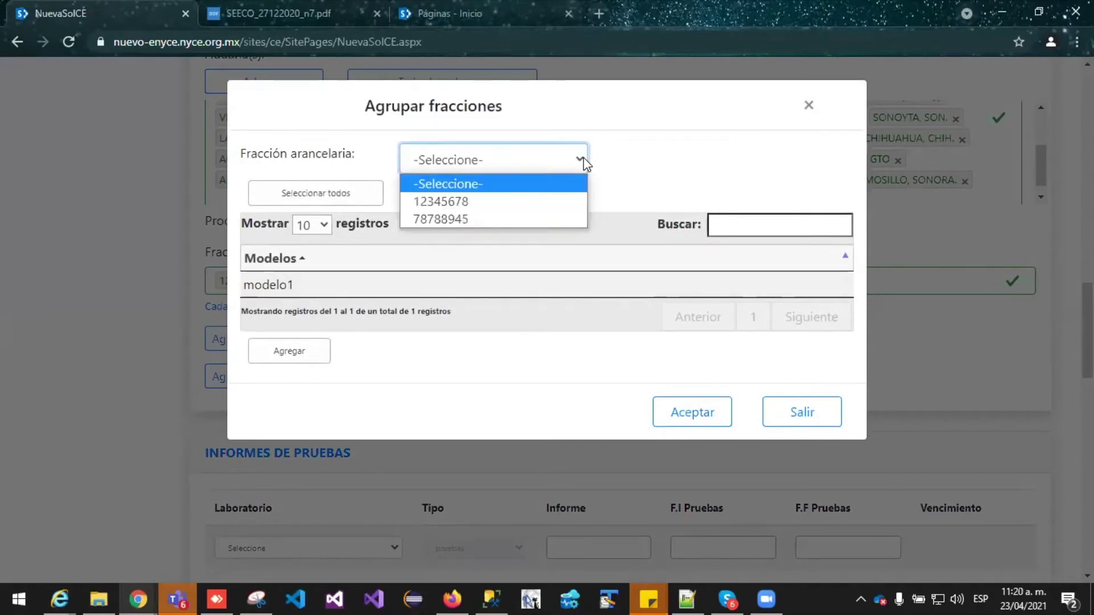
pyautogui.click(550, 203)
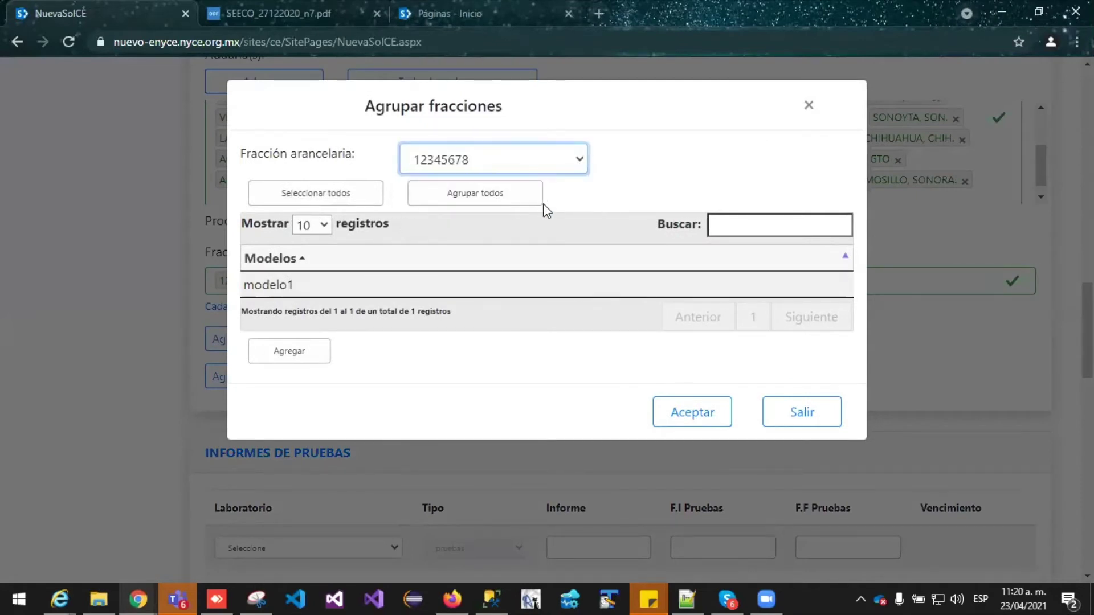
pyautogui.click(298, 284)
pyautogui.click(306, 358)
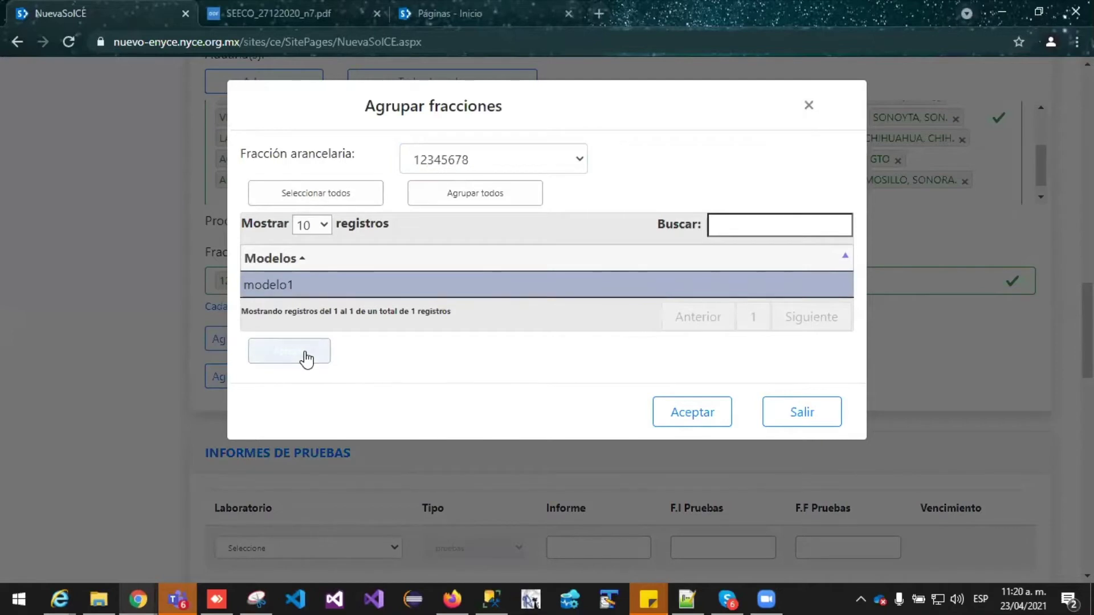
# Group both fractions 12345678 and 78788945 with all models and confirm with Aceptar
pyautogui.click(325, 196)
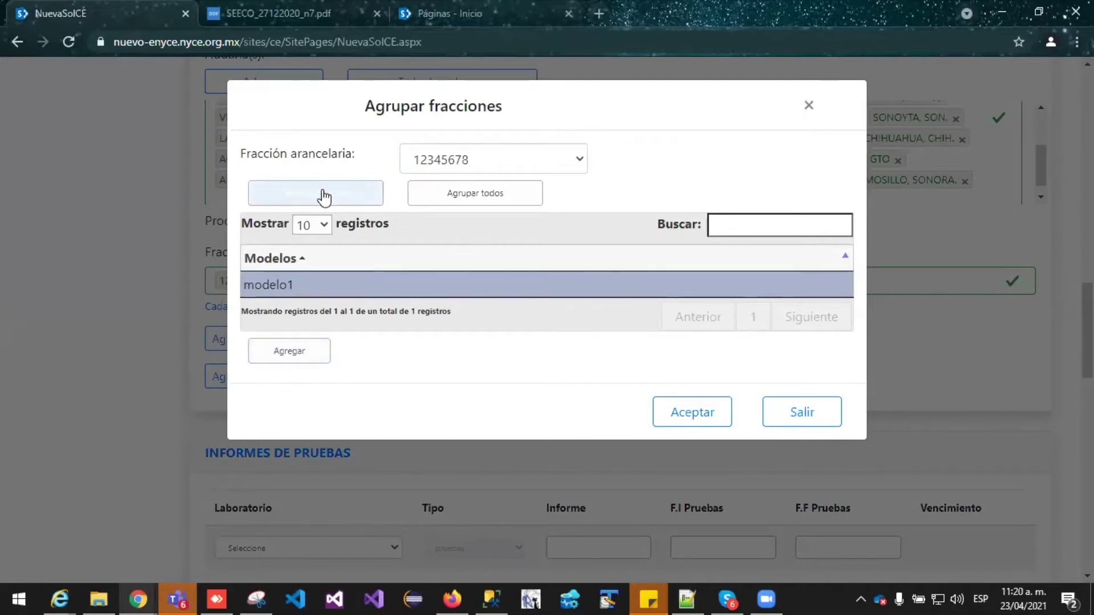
pyautogui.click(514, 206)
pyautogui.scroll(-3, 486, 416)
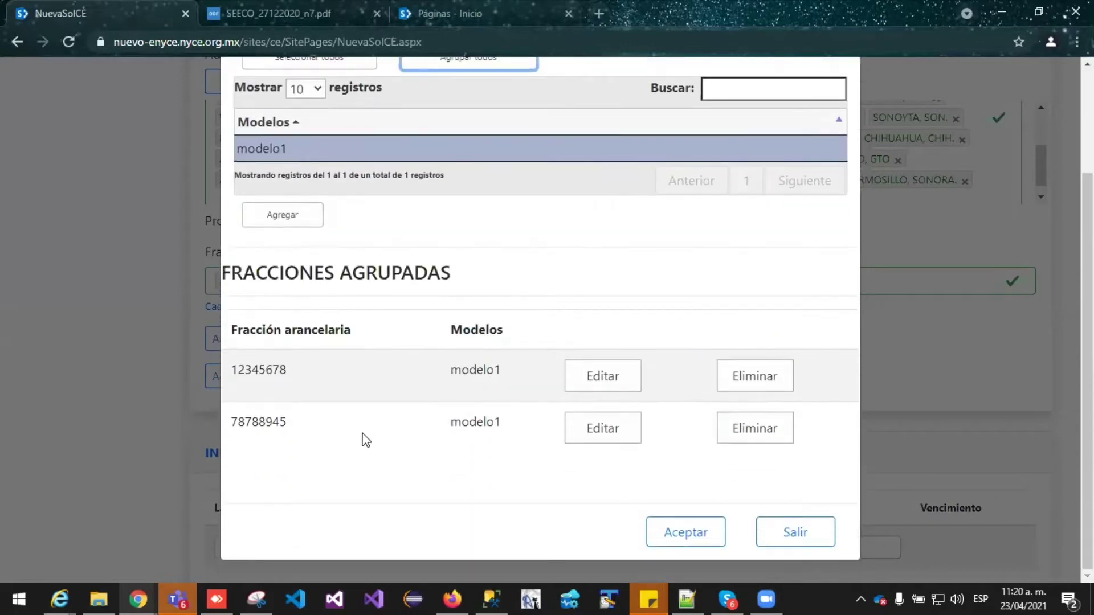
pyautogui.click(764, 377)
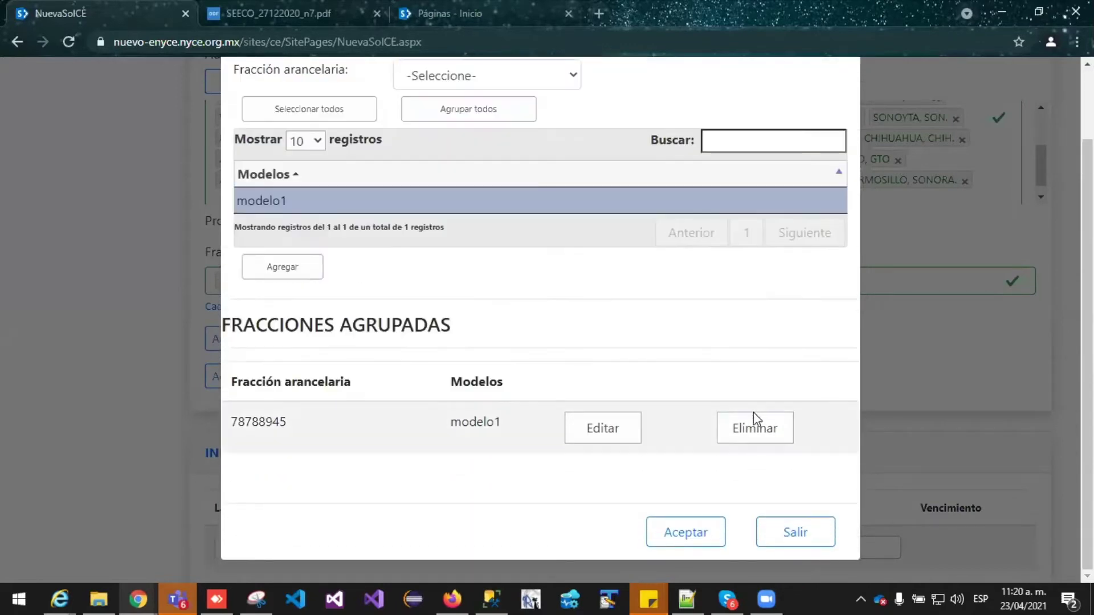
pyautogui.click(757, 427)
pyautogui.click(484, 203)
pyautogui.scroll(-3, 484, 205)
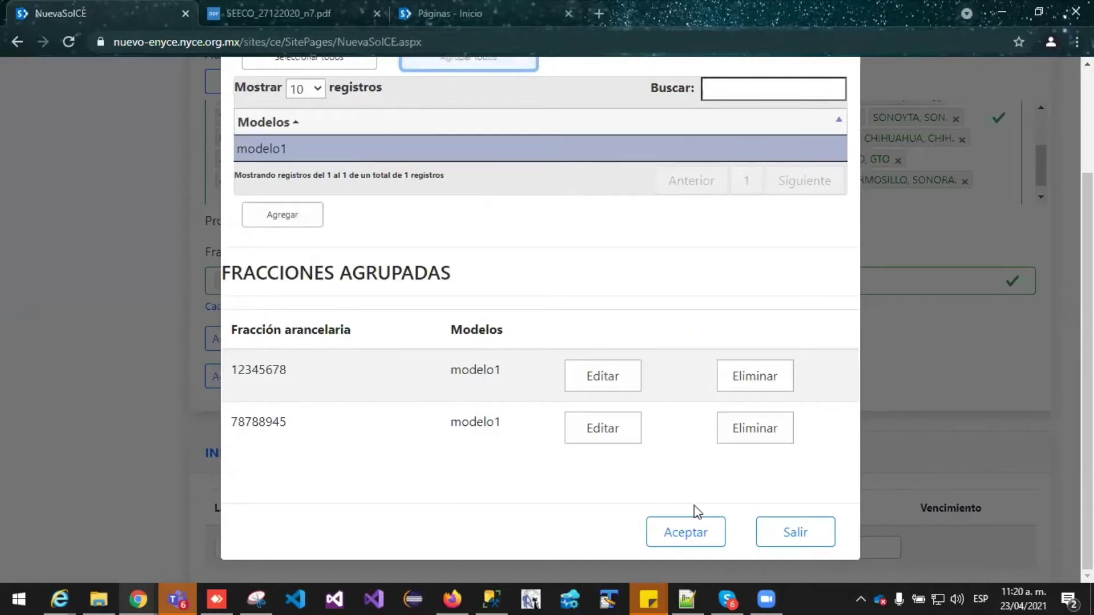
pyautogui.click(680, 535)
# Add a new blank component row
pyautogui.scroll(-1, 548, 288)
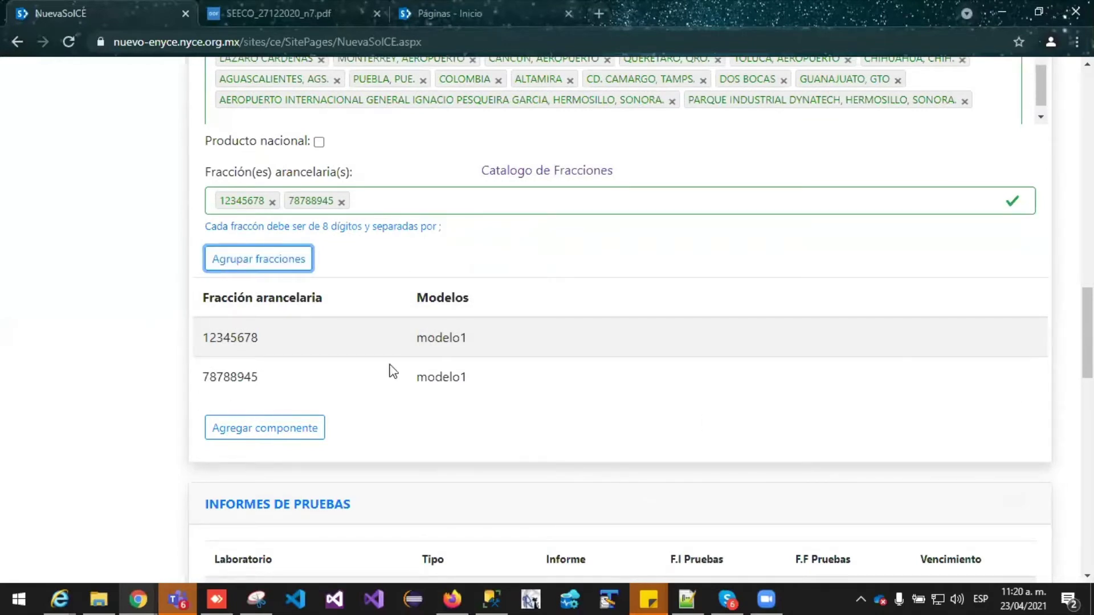
pyautogui.scroll(-4, 341, 329)
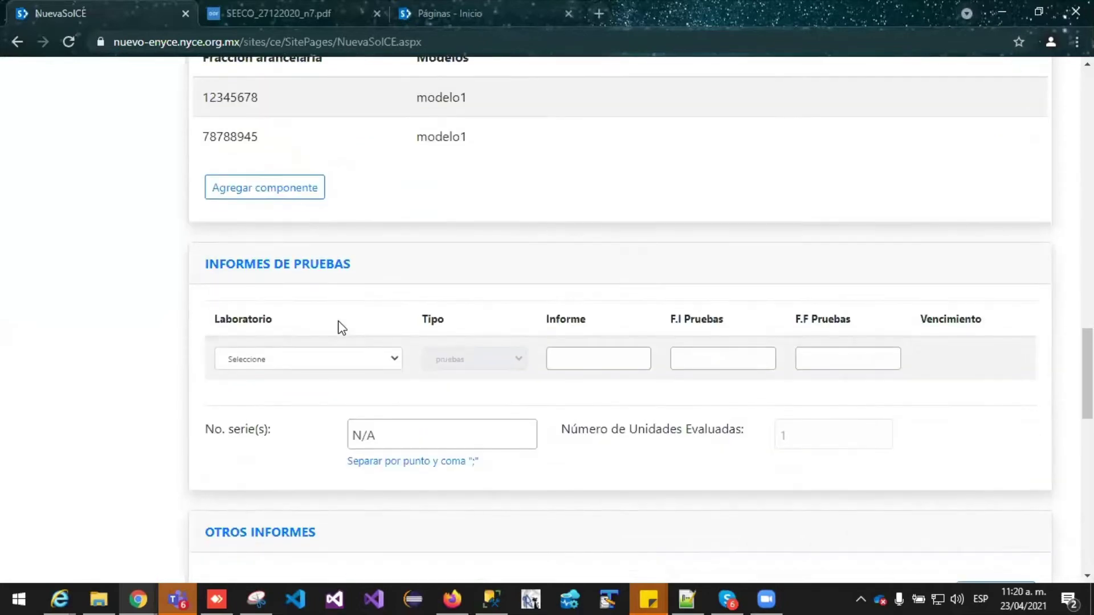
pyautogui.scroll(1, 341, 327)
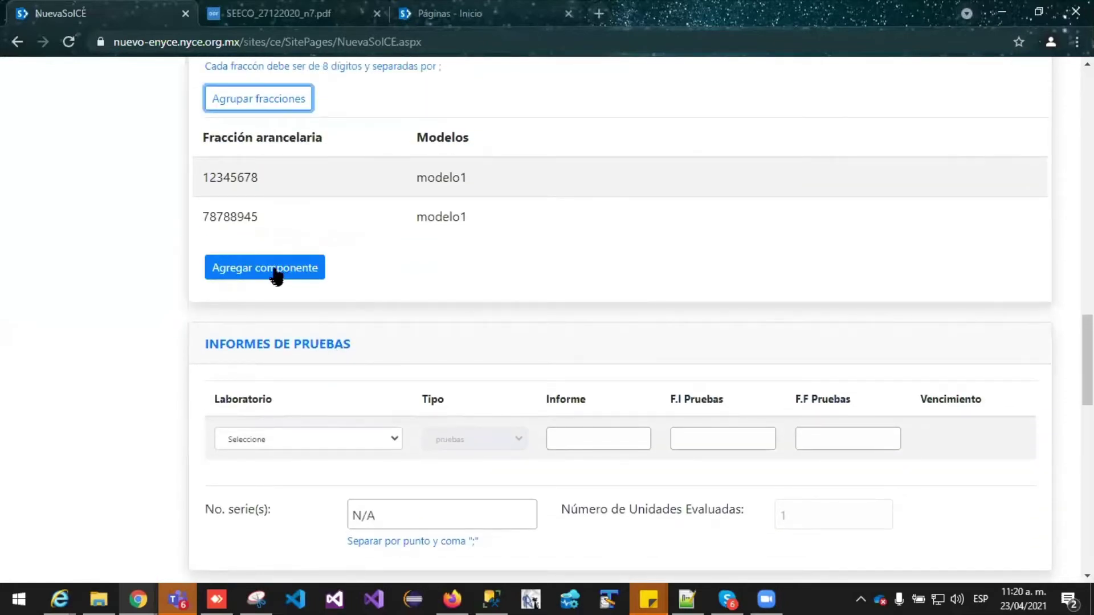
pyautogui.click(276, 274)
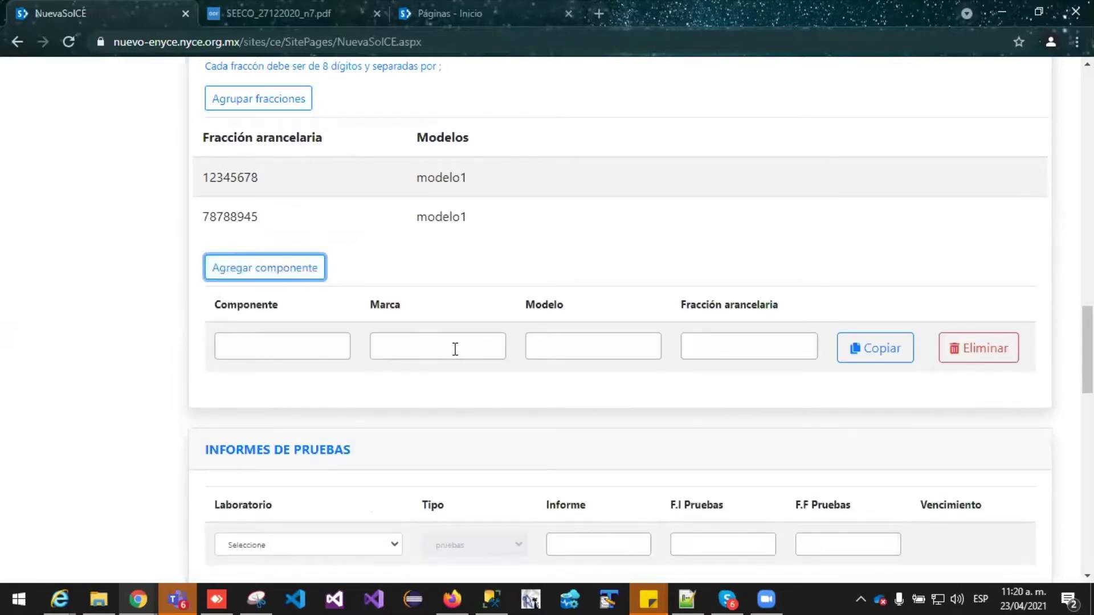
# Enter component name componente1 and brand PRUEBA in the component row
pyautogui.click(268, 345)
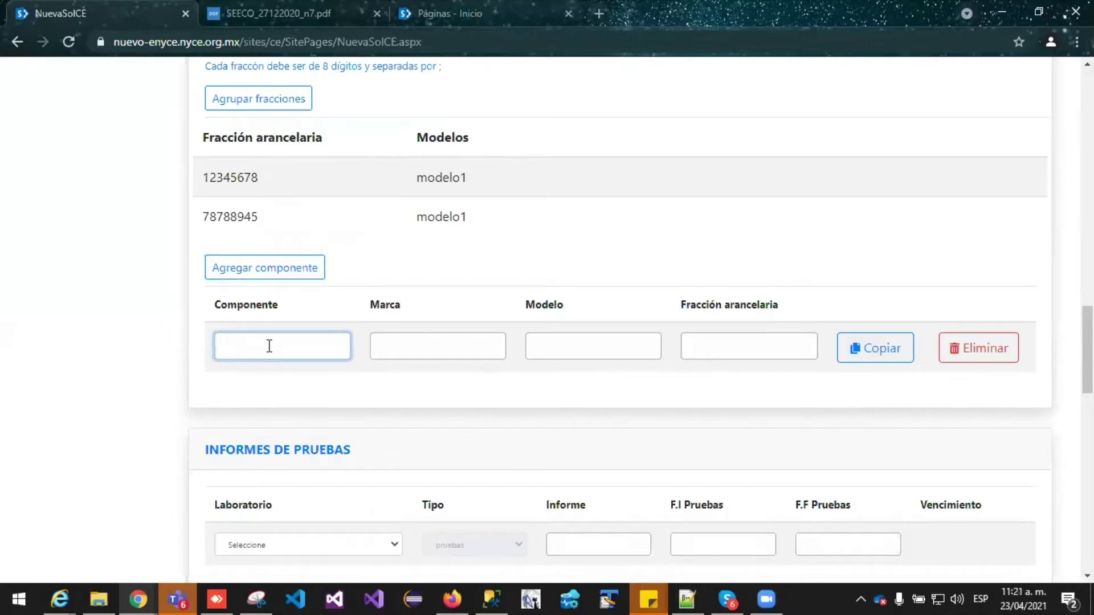
pyautogui.write('componente1')
pyautogui.press('Tab')
pyautogui.scroll(15, 386, 261)
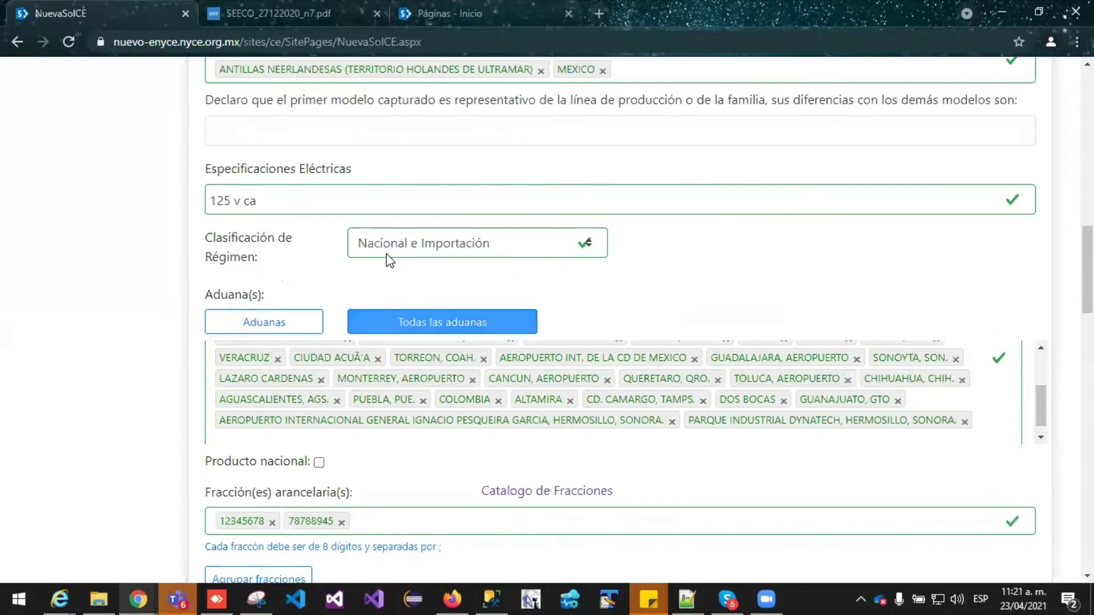
pyautogui.scroll(-15, 415, 288)
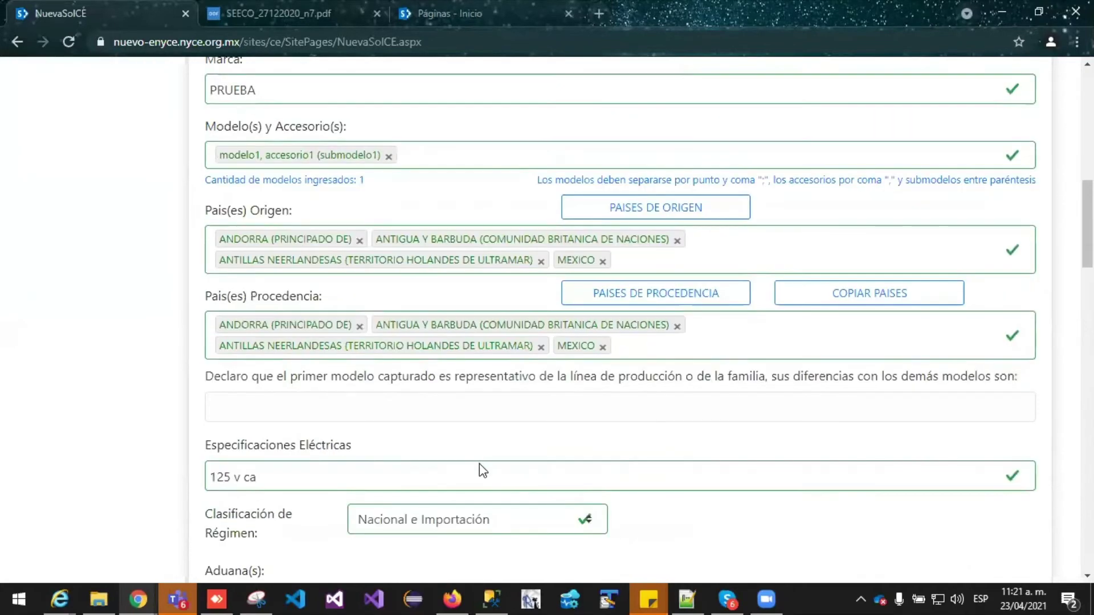
pyautogui.write('PRUEBA')
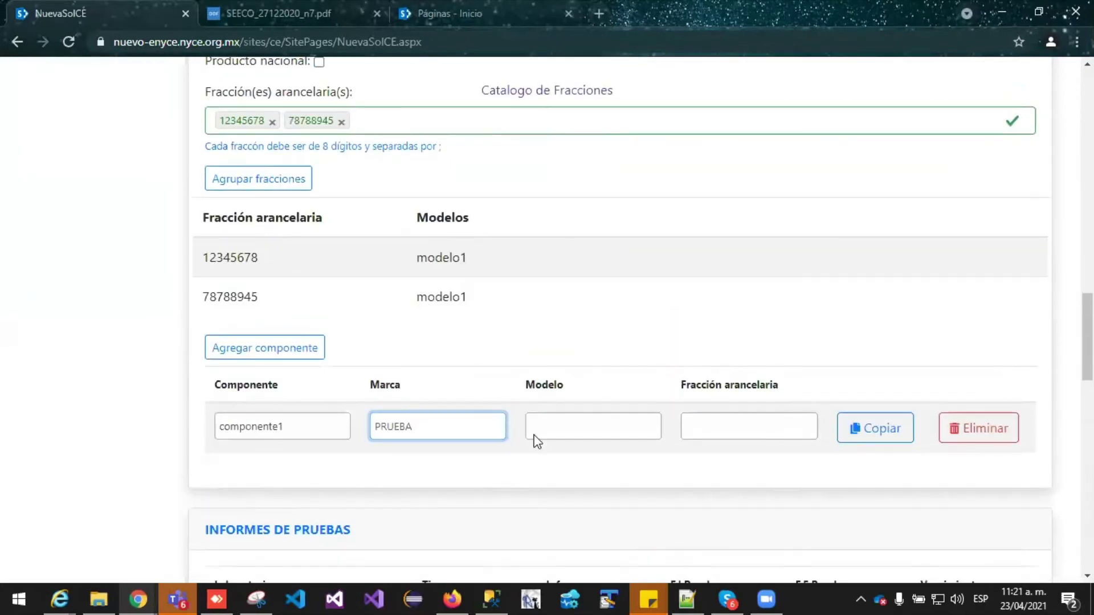
pyautogui.scroll(5, 559, 366)
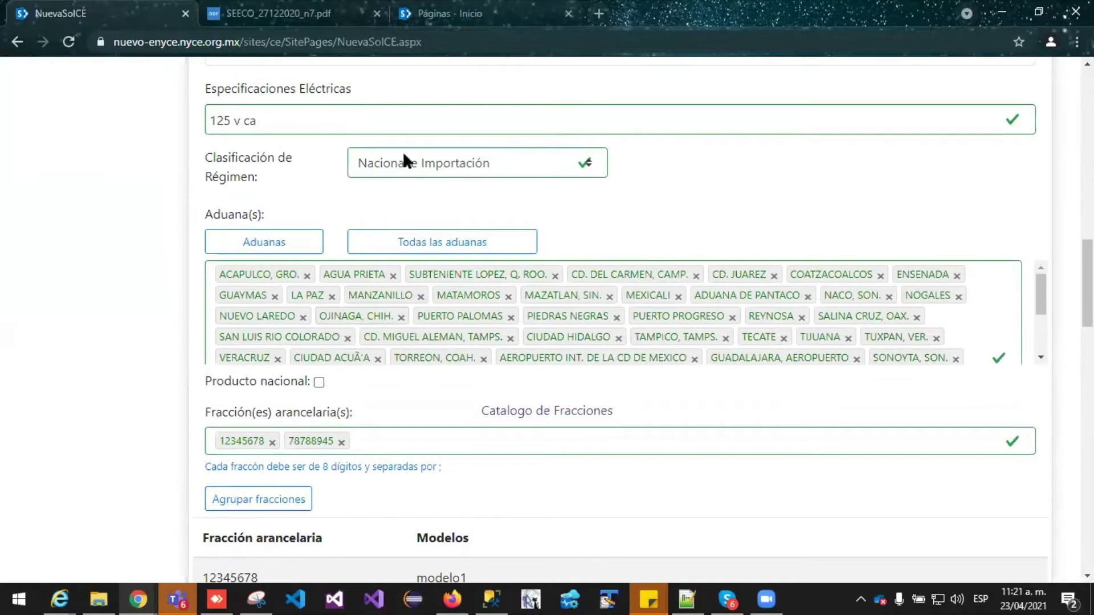
pyautogui.scroll(7, 388, 220)
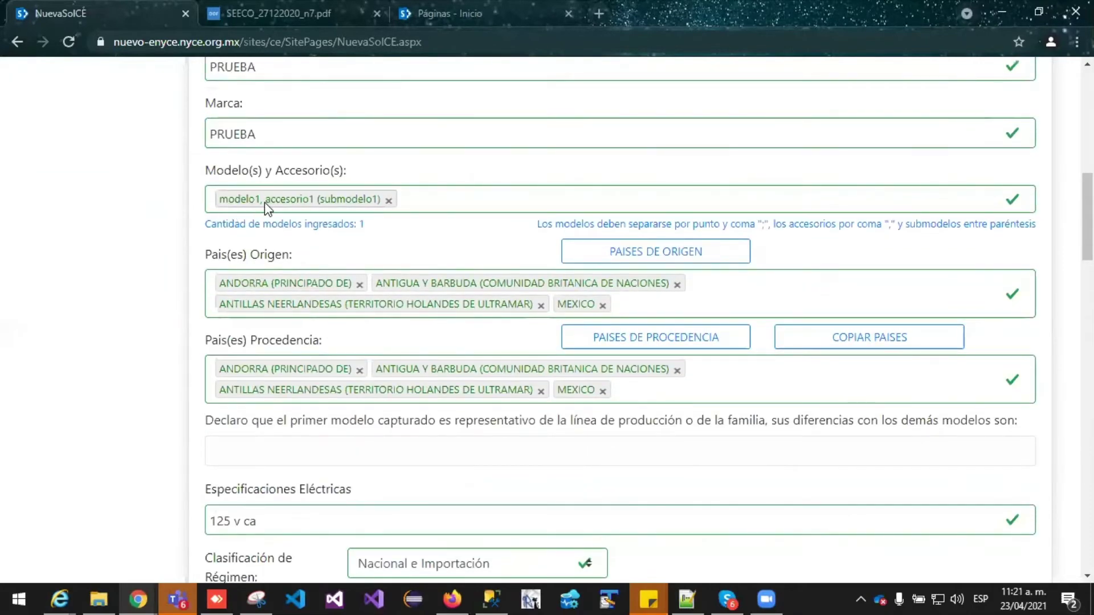
pyautogui.scroll(-12, 576, 463)
# Enter model modelo1 and paste 12345678 as the component's tariff fraction
pyautogui.click(584, 188)
pyautogui.write('modelo1')
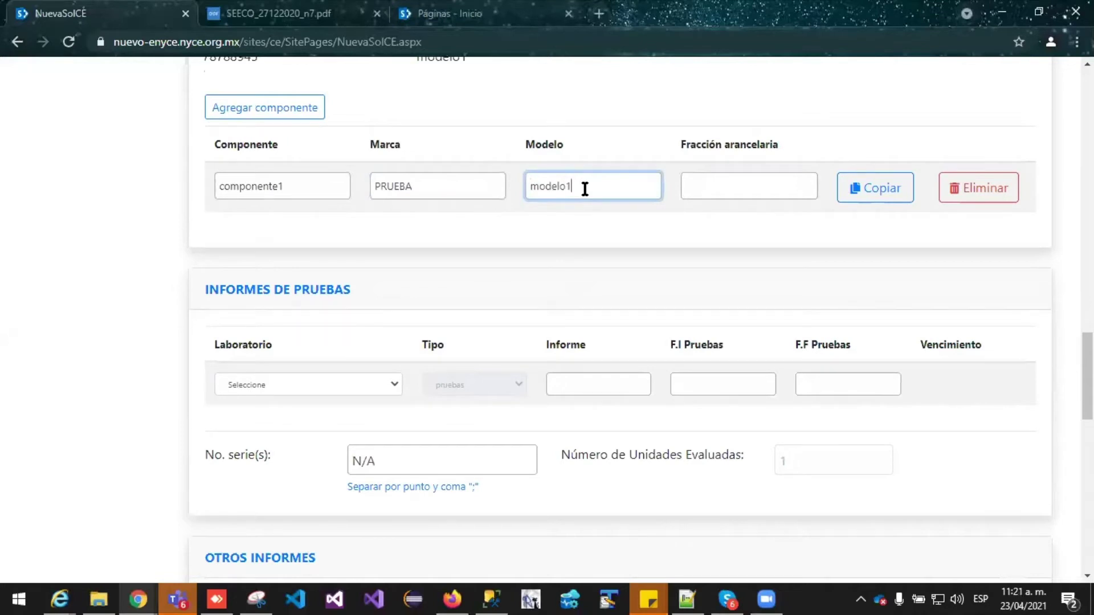
pyautogui.scroll(4, 585, 189)
pyautogui.doubleClick(234, 258)
pyautogui.hotkey('ctrl', 'c')
pyautogui.click(760, 421)
pyautogui.hotkey('ctrl', 'v')
# Delete the duplicated and empty component rows, leaving a single component
pyautogui.click(872, 429)
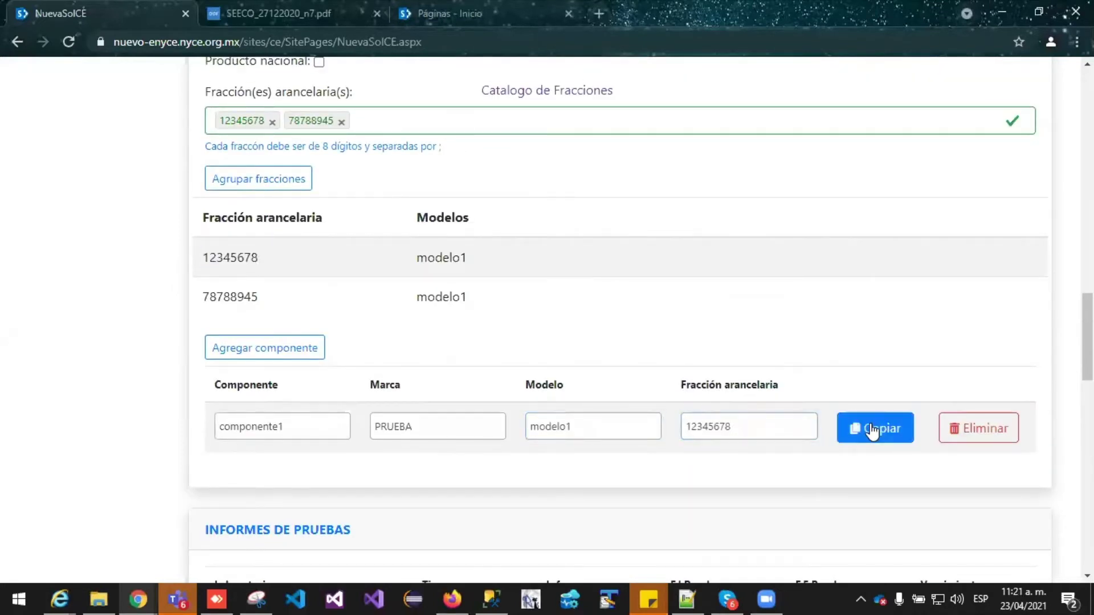
pyautogui.scroll(-1, 870, 373)
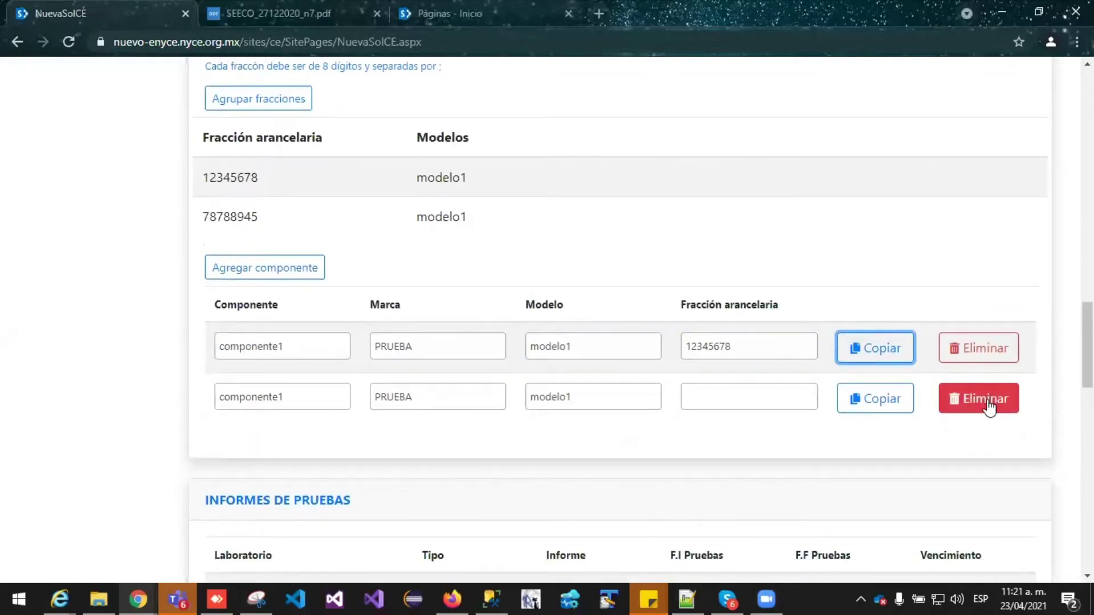
pyautogui.click(307, 278)
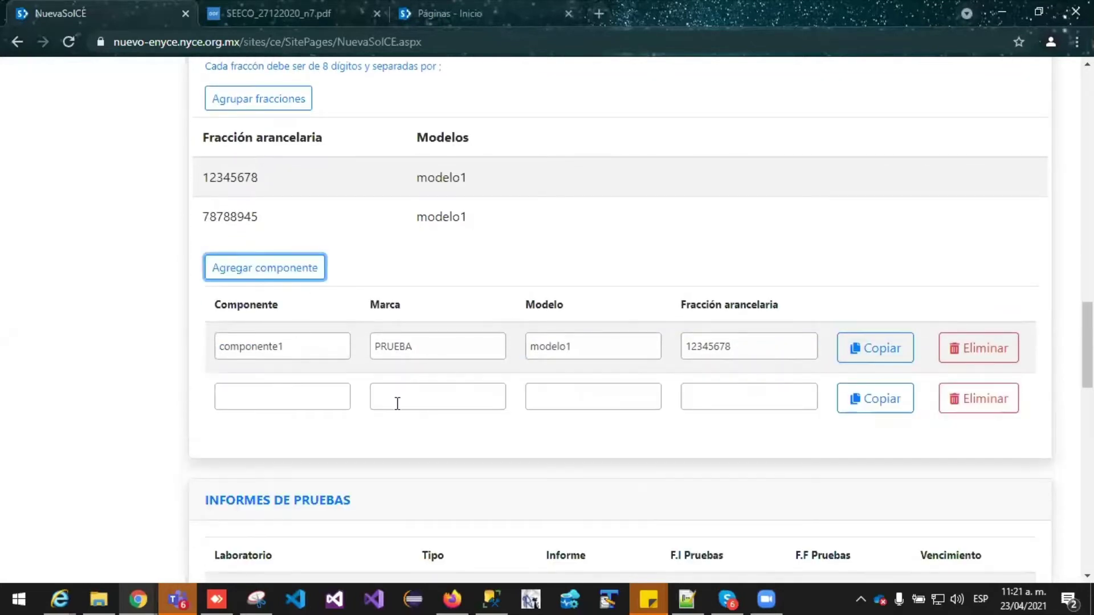
pyautogui.click(996, 404)
pyautogui.scroll(-2, 442, 337)
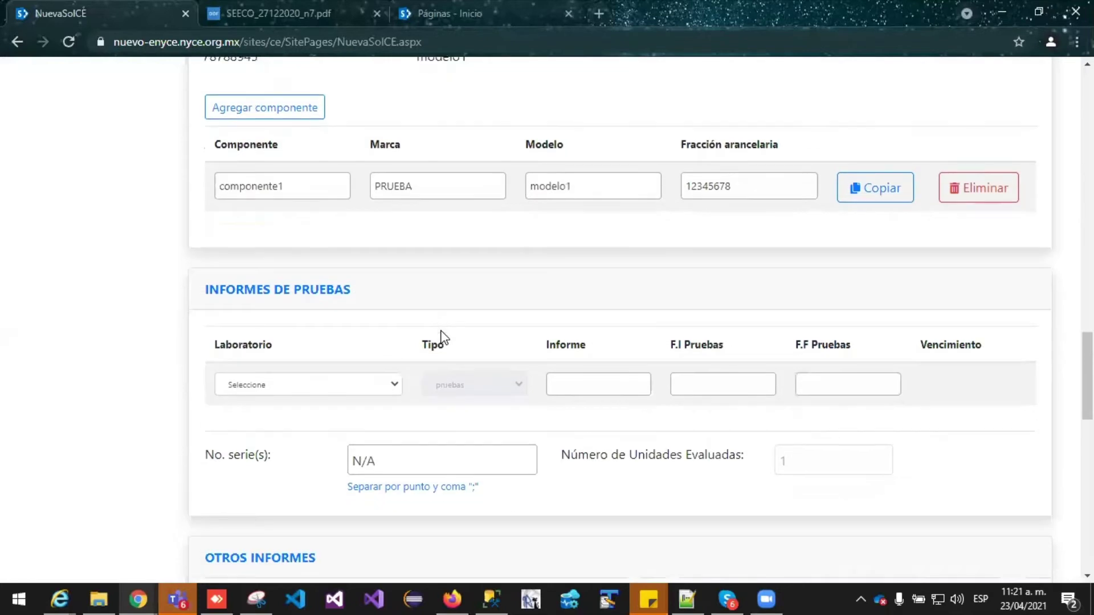
pyautogui.scroll(-2, 442, 337)
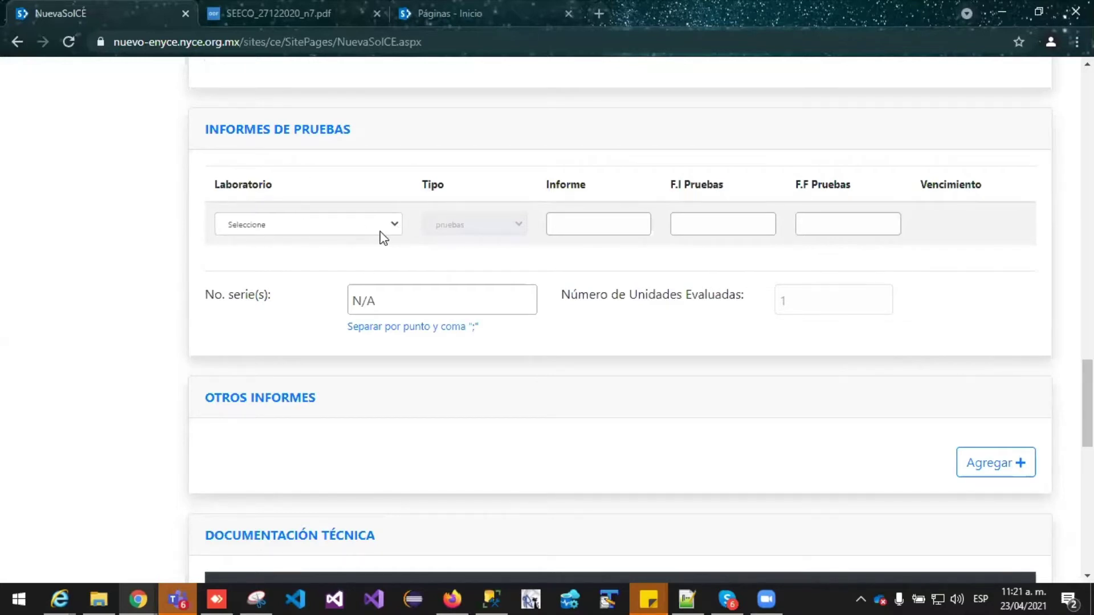
# Choose CANIETI as the test report's laboratory
pyautogui.scroll(20, 429, 272)
pyautogui.scroll(-3, 428, 276)
pyautogui.scroll(-20, 426, 267)
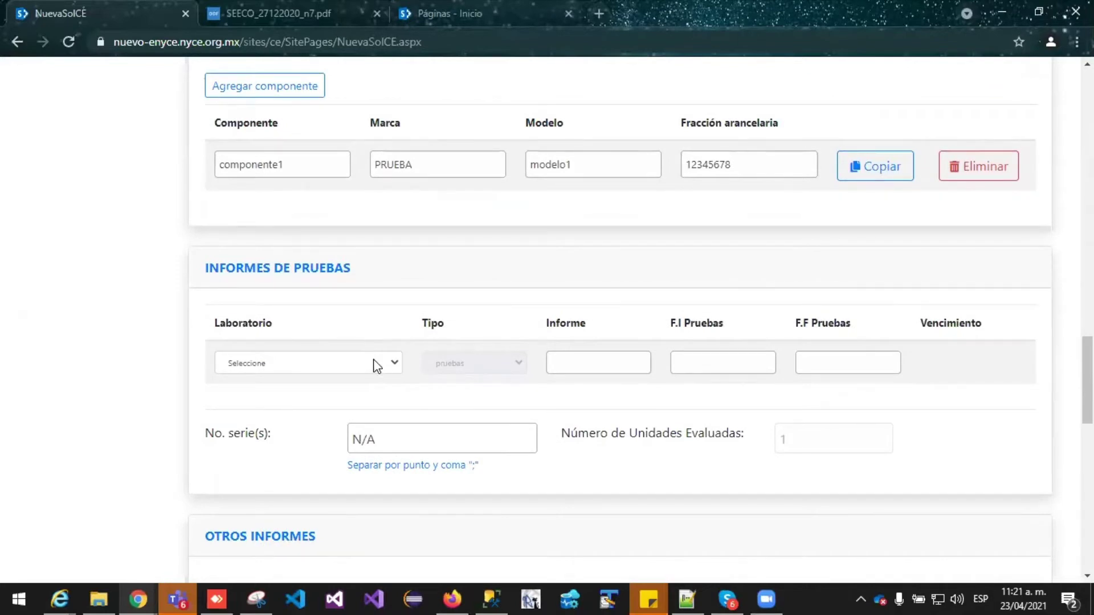
pyautogui.click(375, 363)
pyautogui.scroll(-1, 376, 358)
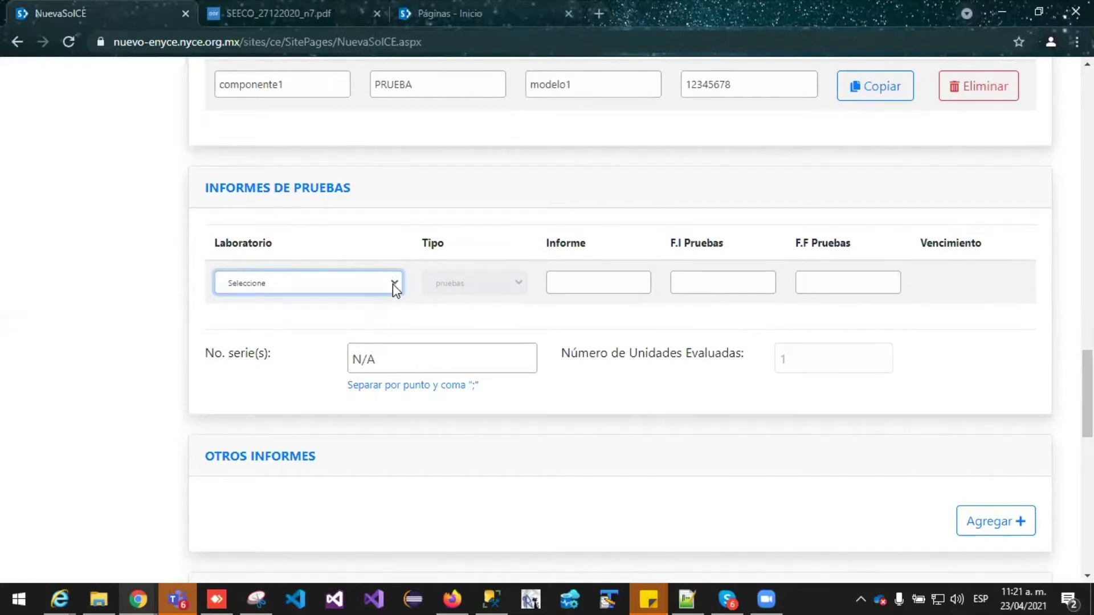
pyautogui.click(393, 283)
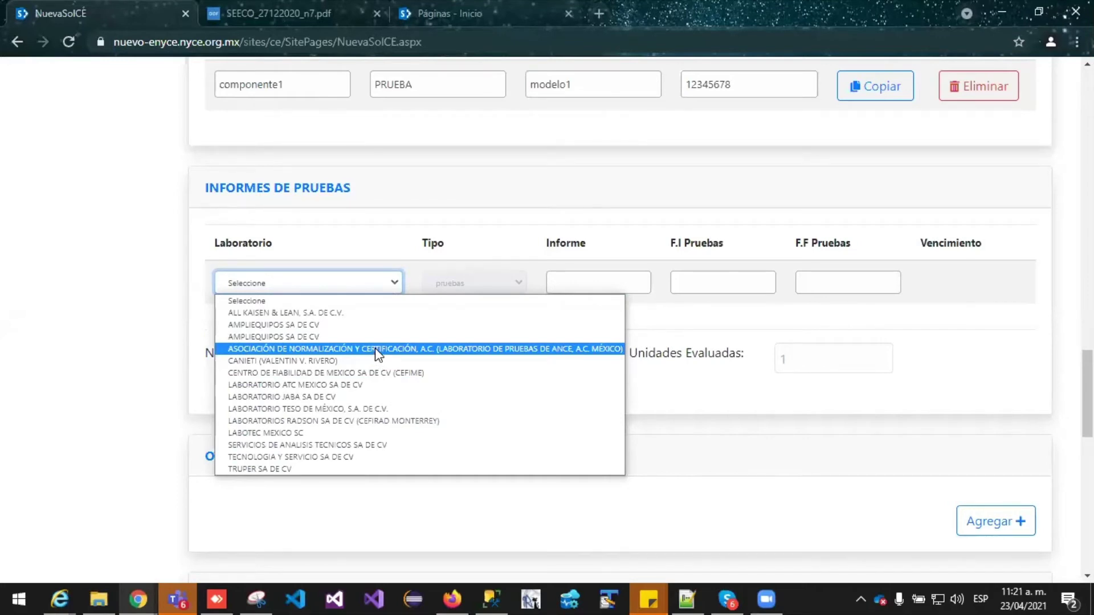
pyautogui.click(373, 364)
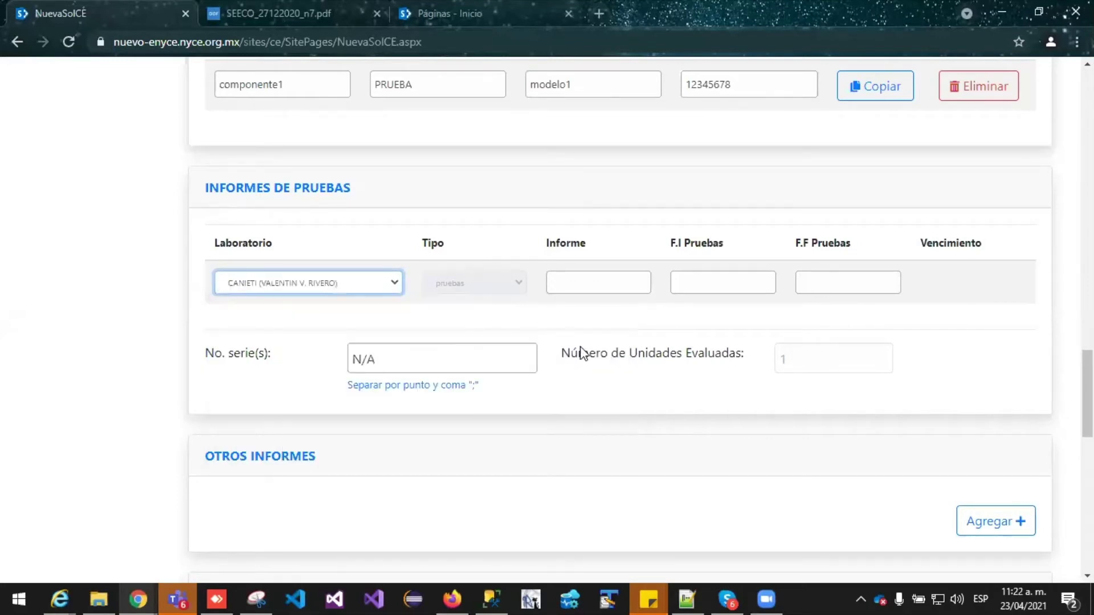
# Enter report number CVR23042021 in the Informe field
pyautogui.click(590, 277)
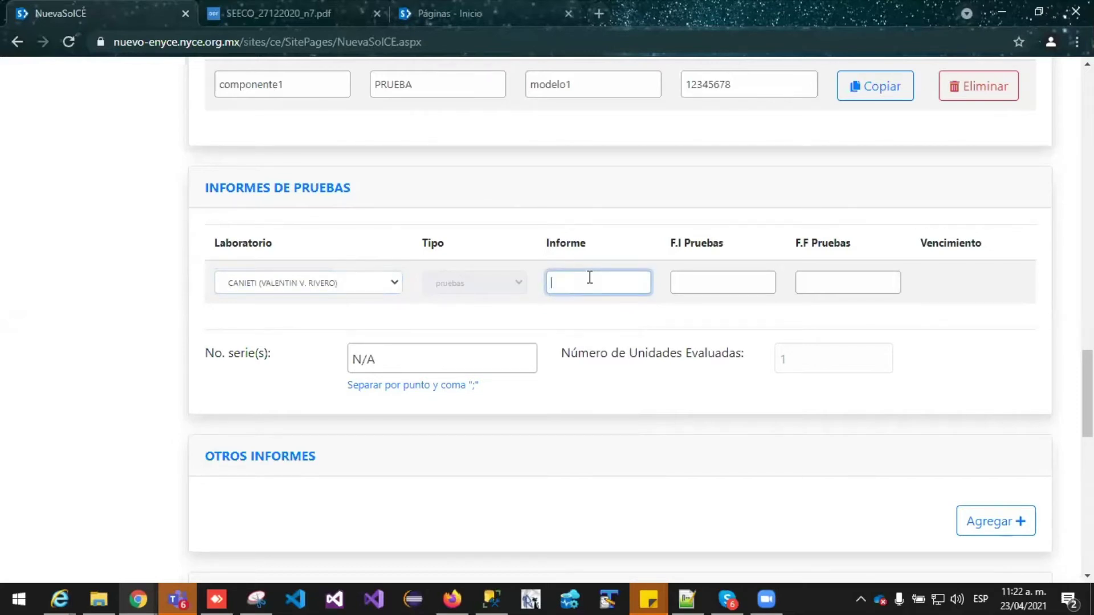
pyautogui.write('CV')
pyautogui.press('BackSpace')
pyautogui.press('BackSpace')
pyautogui.write('cv')
pyautogui.press('BackSpace')
pyautogui.write('CVR23042021')
# Set the F.I Pruebas test start date to 2021-02-02
pyautogui.click(686, 281)
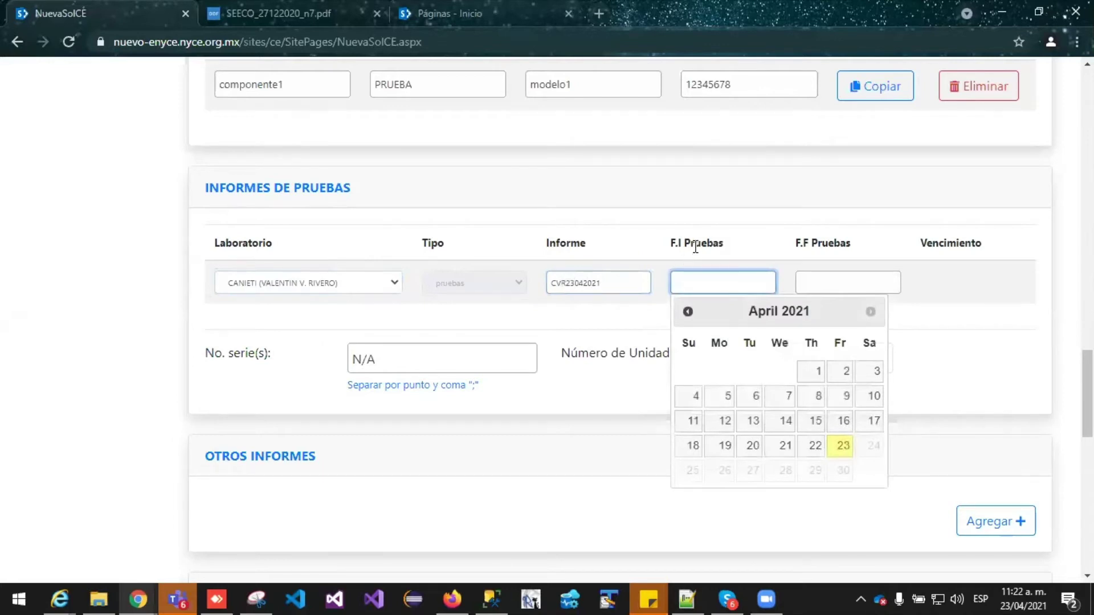
pyautogui.click(688, 312)
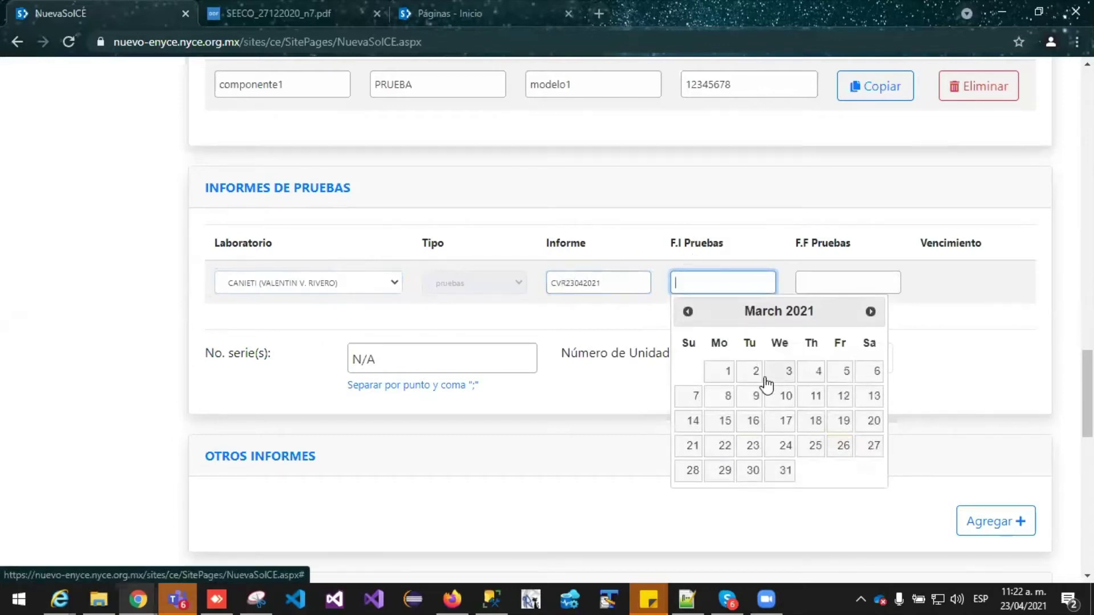
pyautogui.click(688, 312)
pyautogui.click(753, 373)
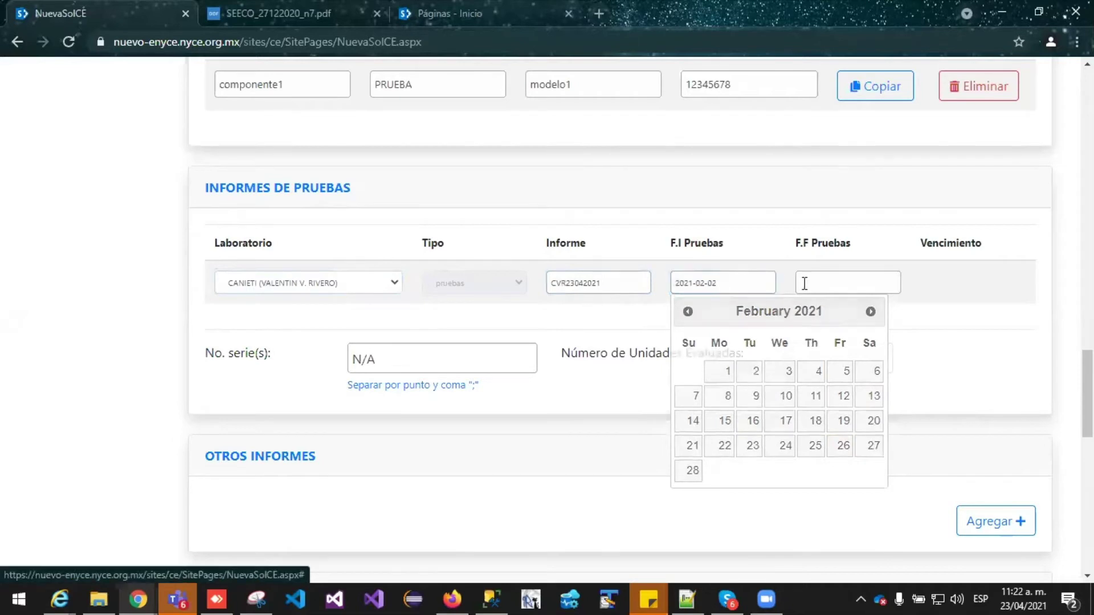
# Set the F.F Pruebas test end date to 2021-03-01, giving expiry 2021-05-30
pyautogui.click(852, 283)
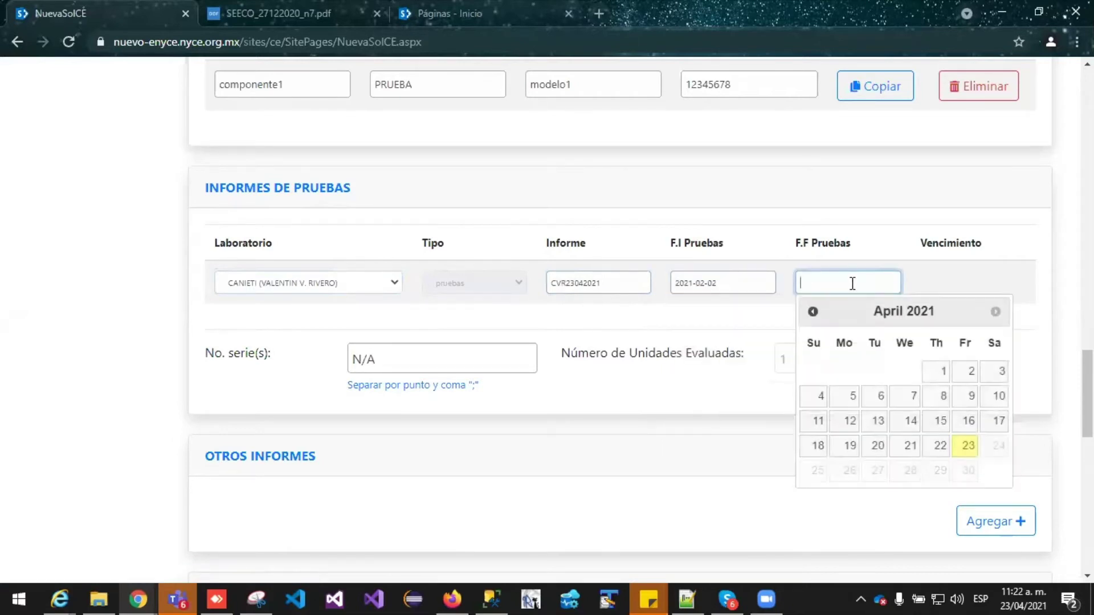
pyautogui.click(811, 311)
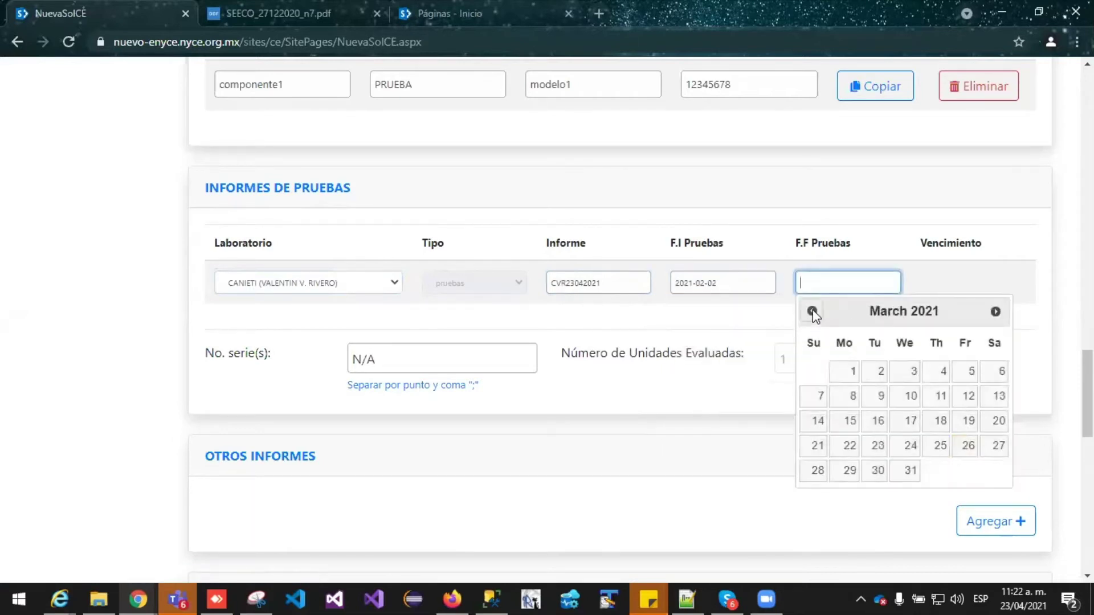
pyautogui.click(844, 376)
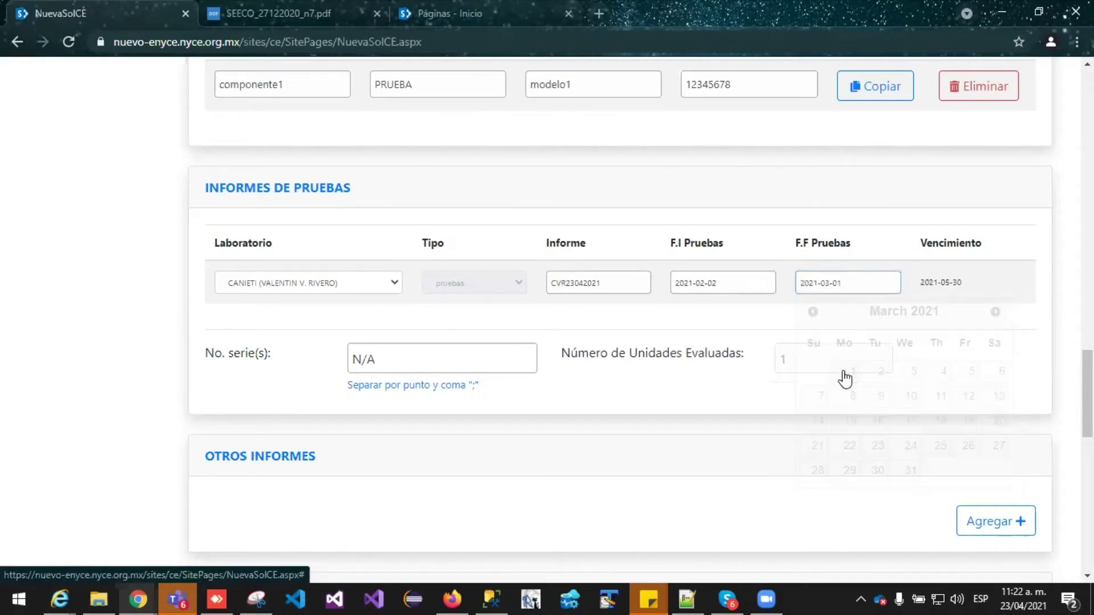
pyautogui.moveTo(923, 283); pyautogui.dragTo(961, 280)
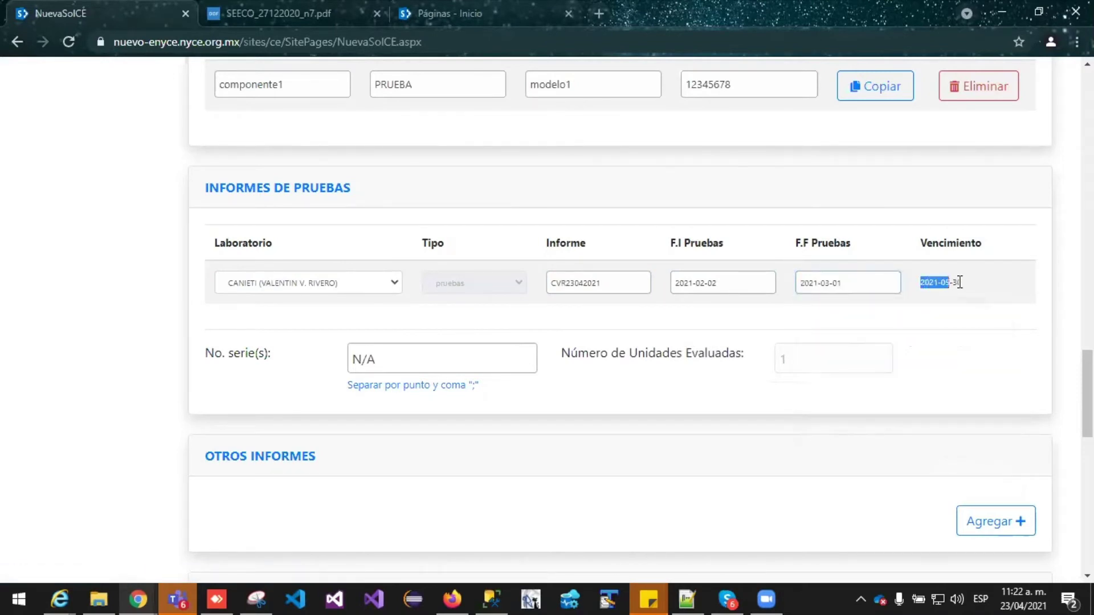
pyautogui.click(962, 277)
pyautogui.click(863, 283)
pyautogui.press('Escape')
pyautogui.scroll(-1, 886, 215)
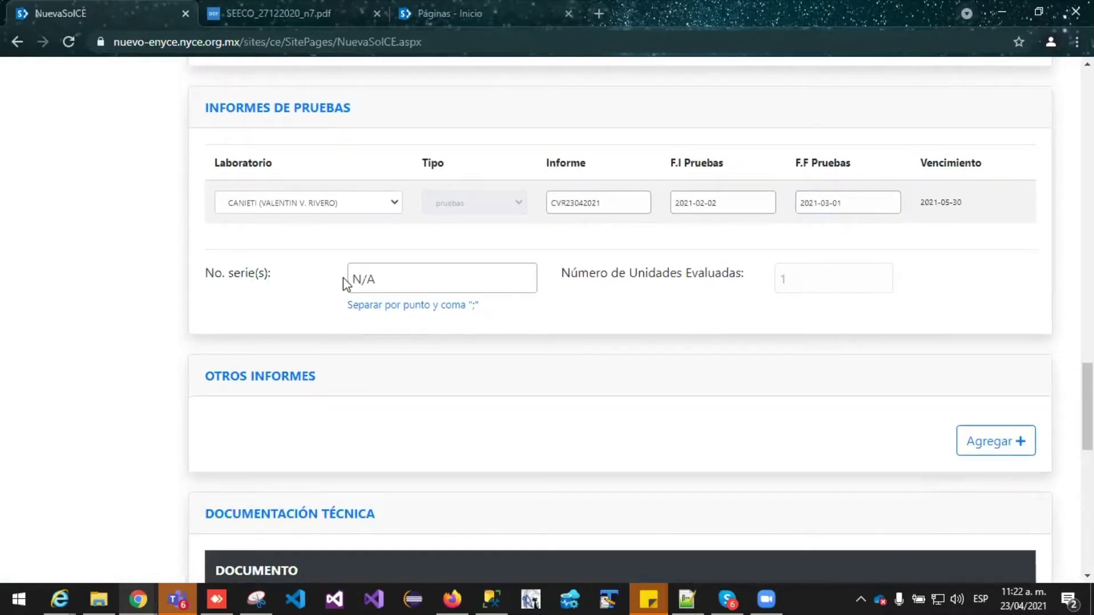
# Clear the N/A placeholder from the No. serie(s) field
pyautogui.click(397, 280)
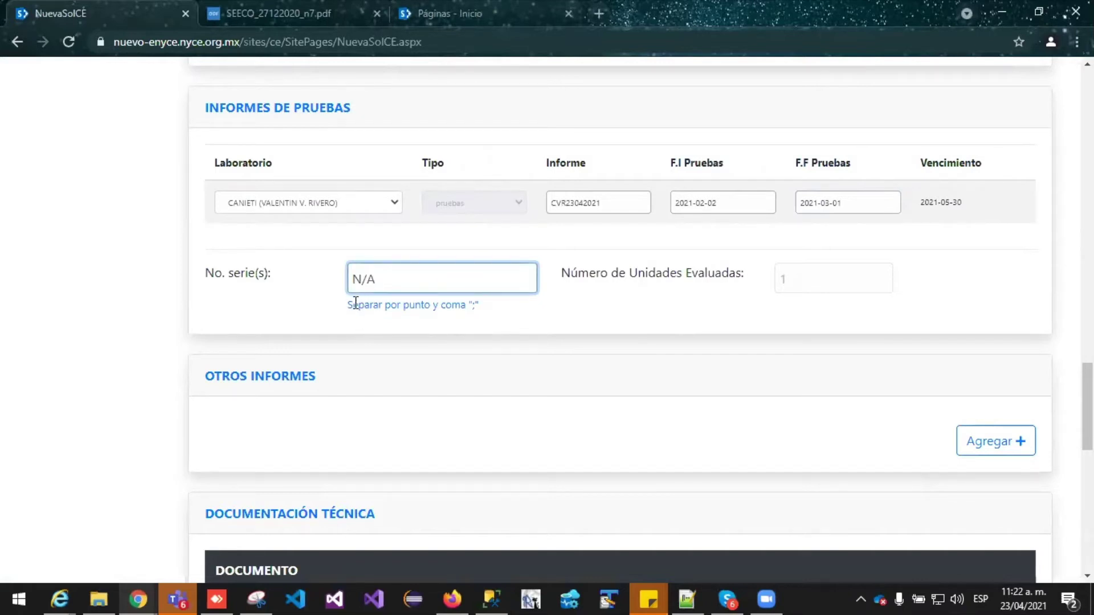
pyautogui.click(355, 280)
pyautogui.moveTo(358, 279); pyautogui.dragTo(376, 279)
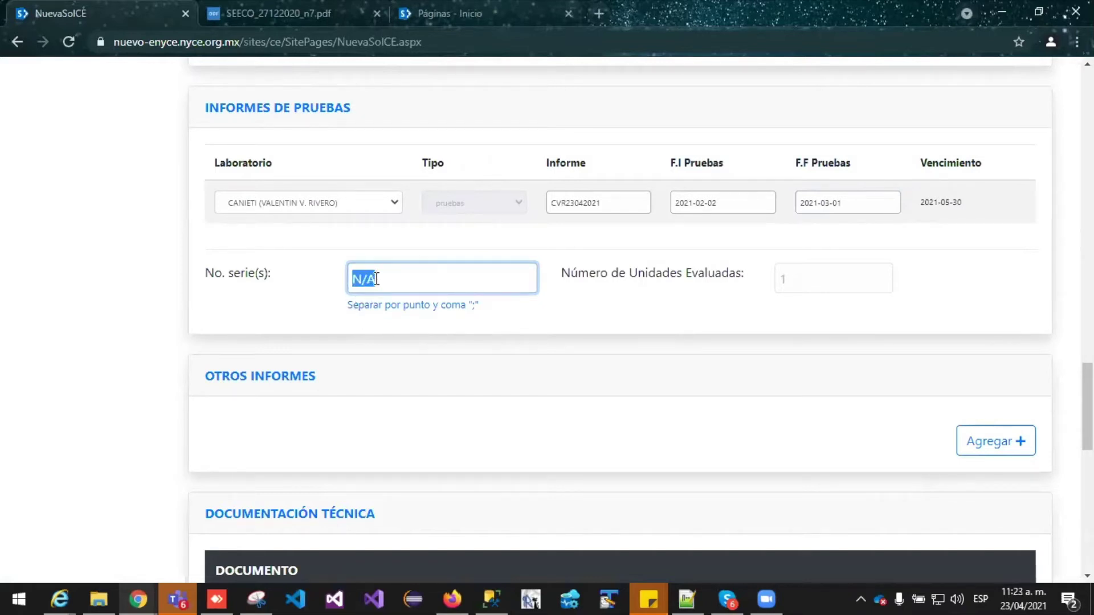
pyautogui.click(385, 279)
pyautogui.press('BackSpace')
pyautogui.press('BackSpace')
# Enter serial numbers 1; 2; 3; 4 from the suggestion, so evaluated units become 4
pyautogui.write('1')
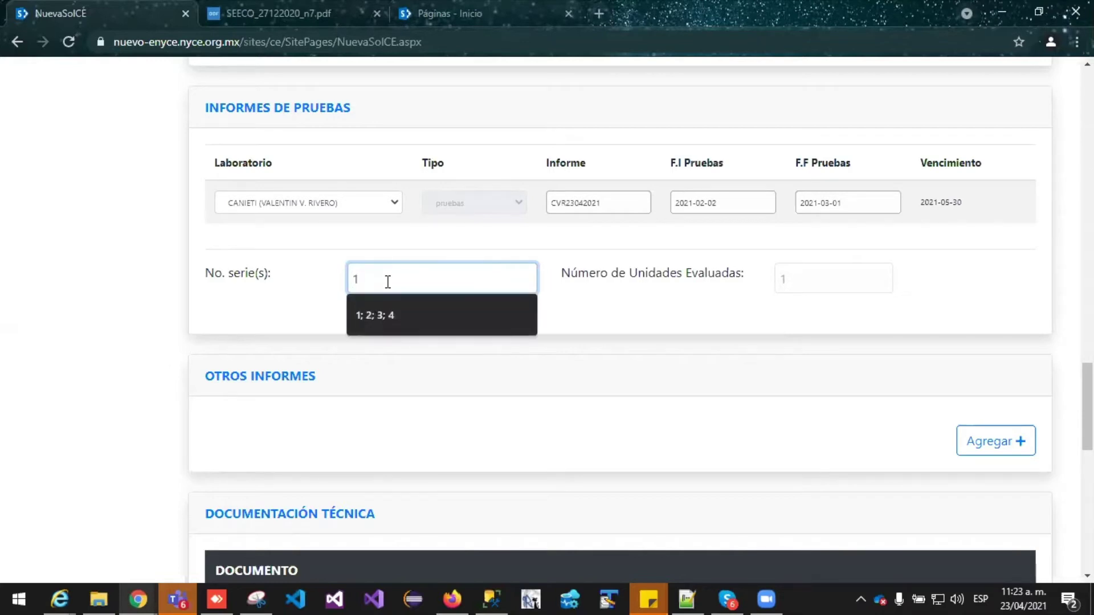
pyautogui.press('Down')
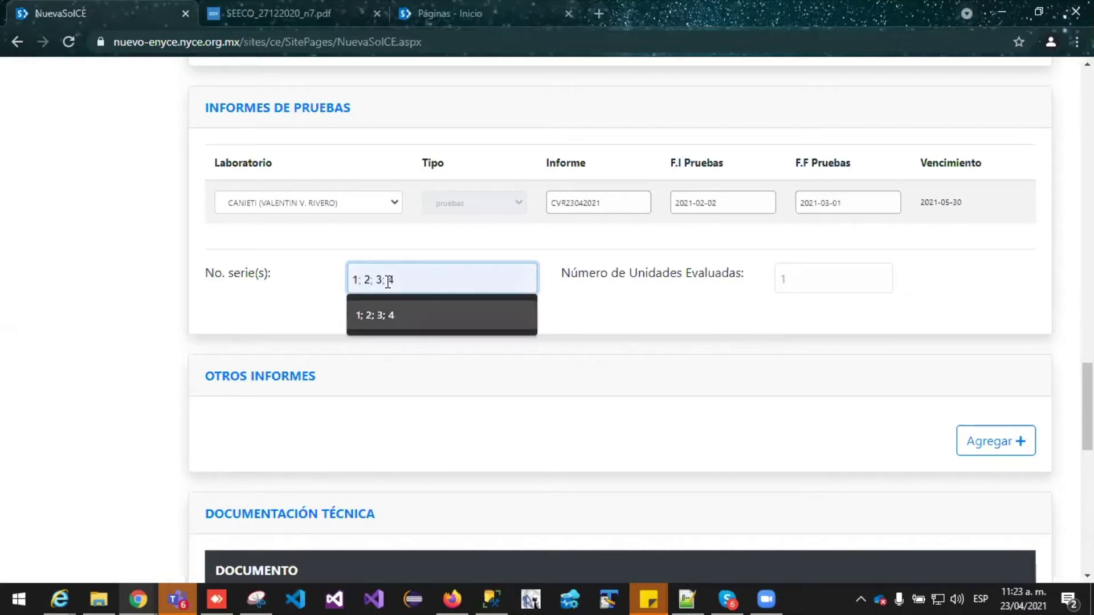
pyautogui.press('Return')
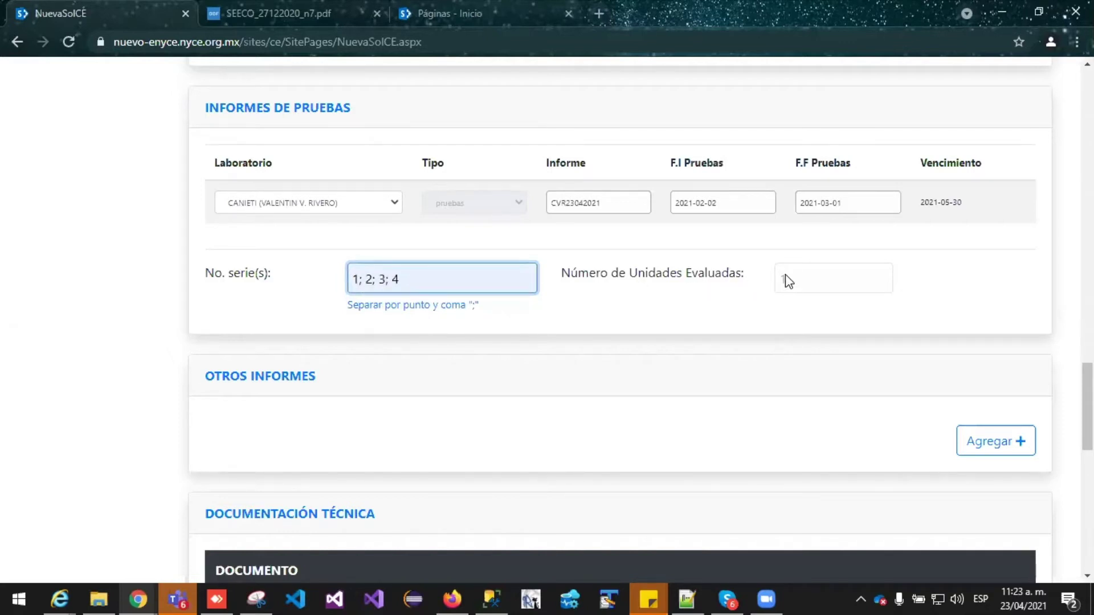
pyautogui.click(550, 317)
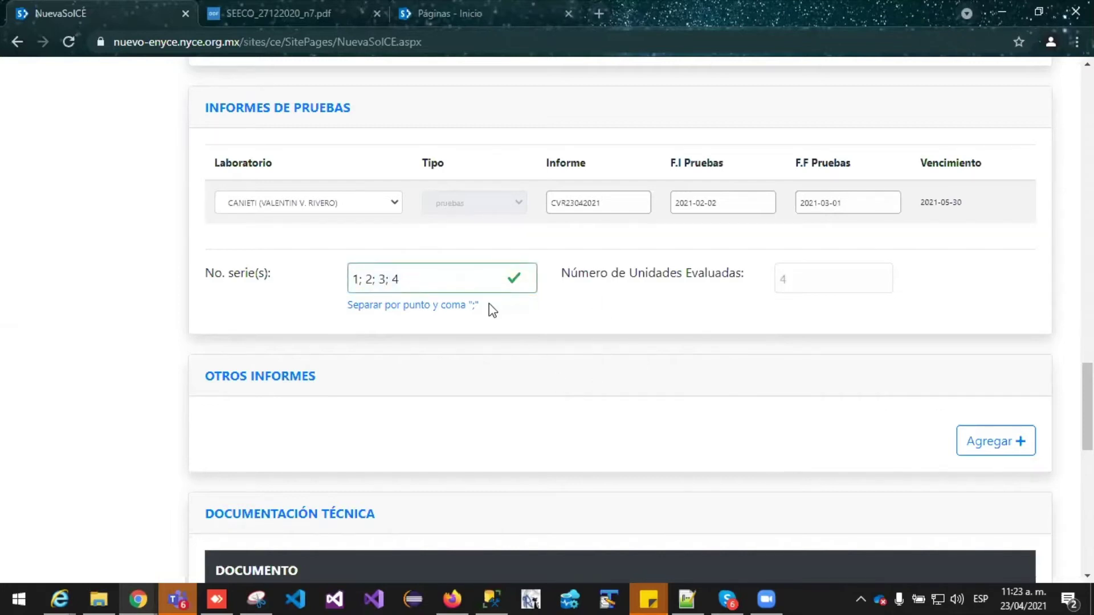
pyautogui.click(508, 277)
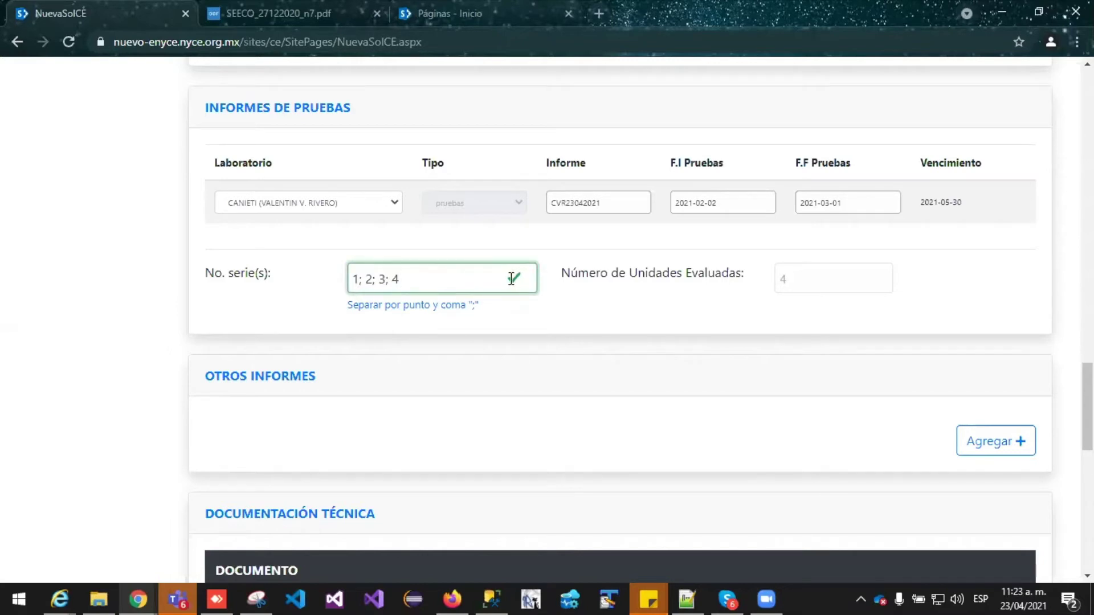
pyautogui.click(811, 296)
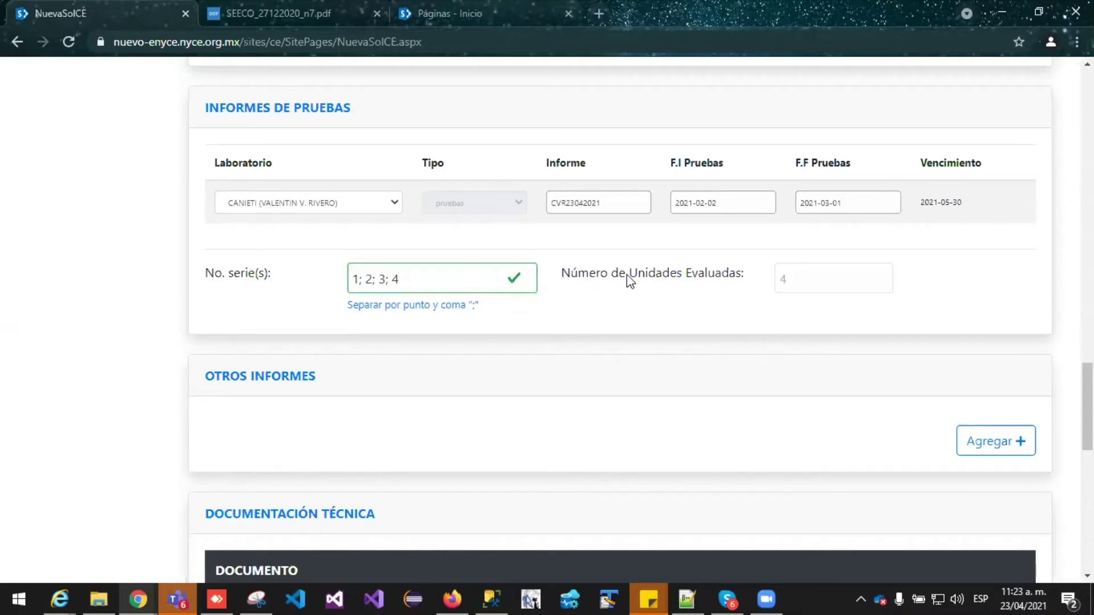
pyautogui.click(242, 279)
pyautogui.scroll(-1, 232, 279)
# Add an Otros Informes row with laboratory CANIETI and type Adicional
pyautogui.scroll(-1, 232, 279)
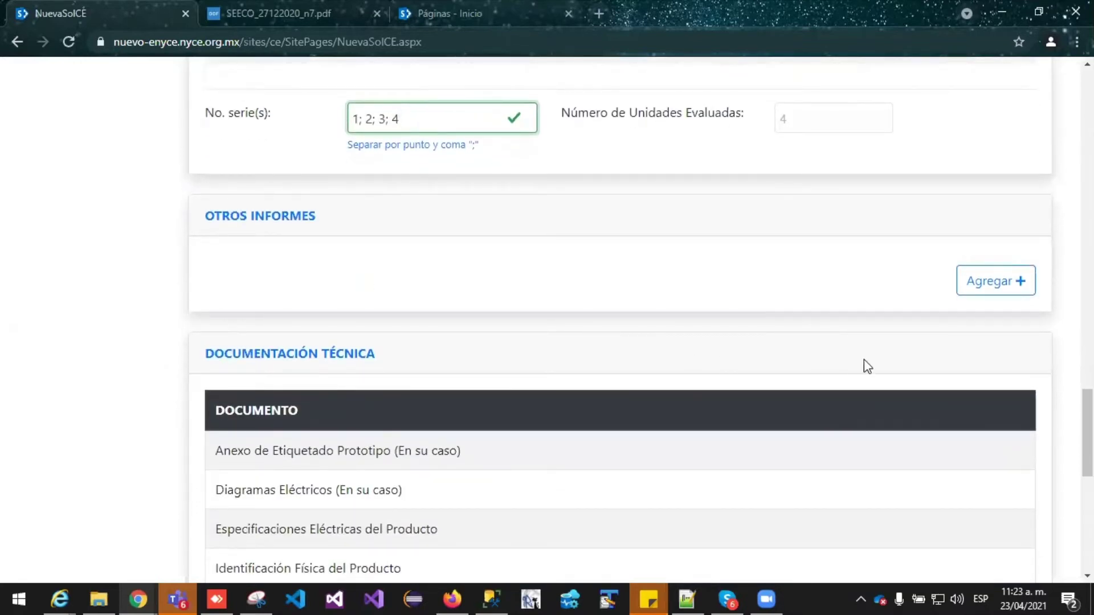
pyautogui.click(991, 281)
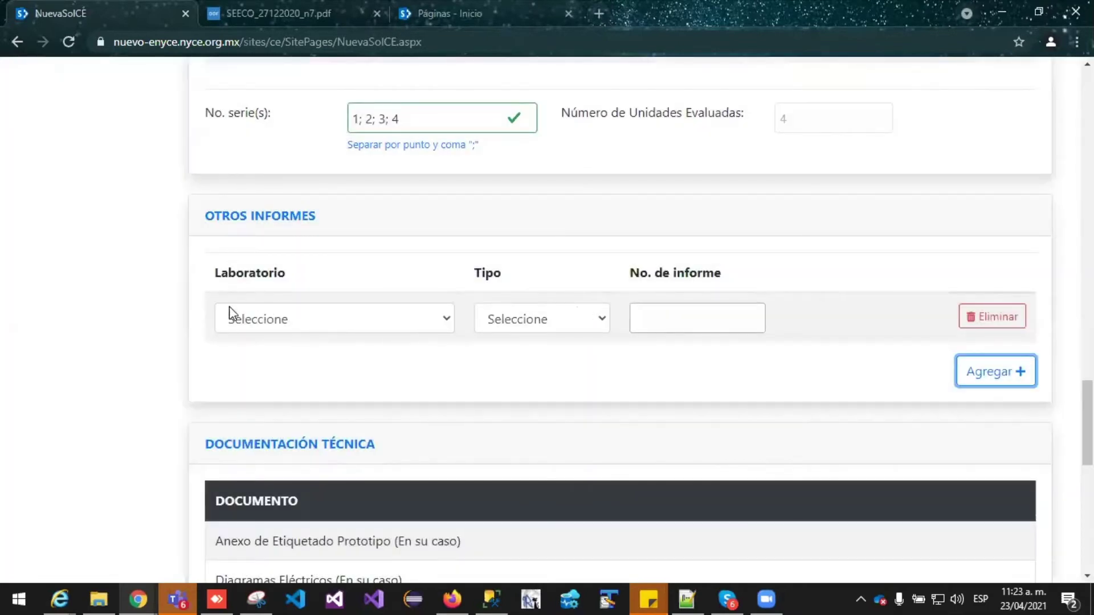
pyautogui.click(442, 324)
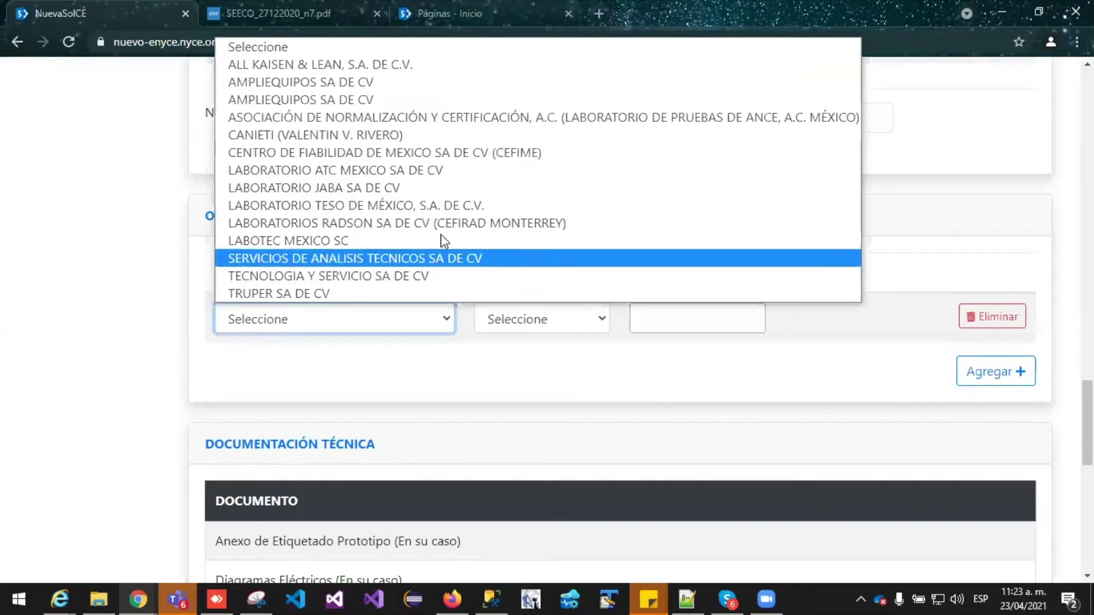
pyautogui.click(347, 136)
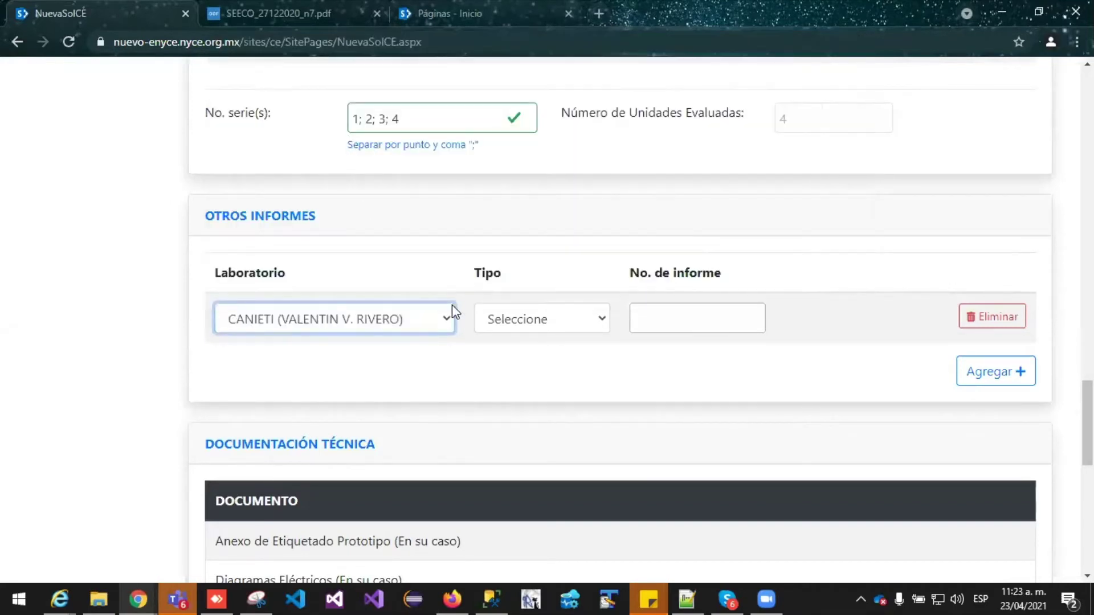
pyautogui.click(570, 326)
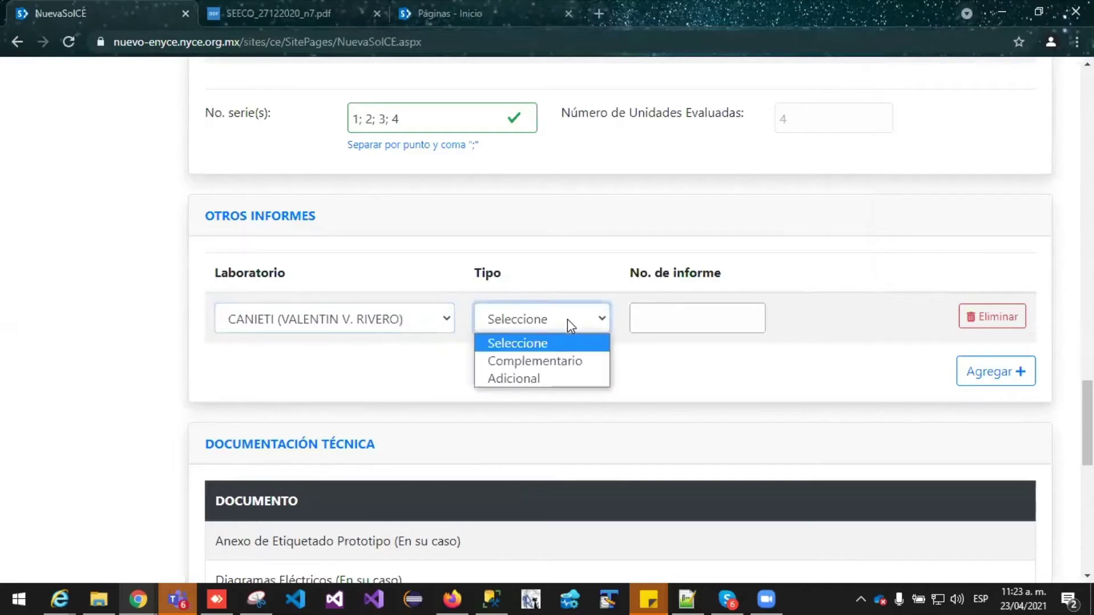
pyautogui.click(532, 375)
# Enter CVR22042021 as the additional report number
pyautogui.click(664, 315)
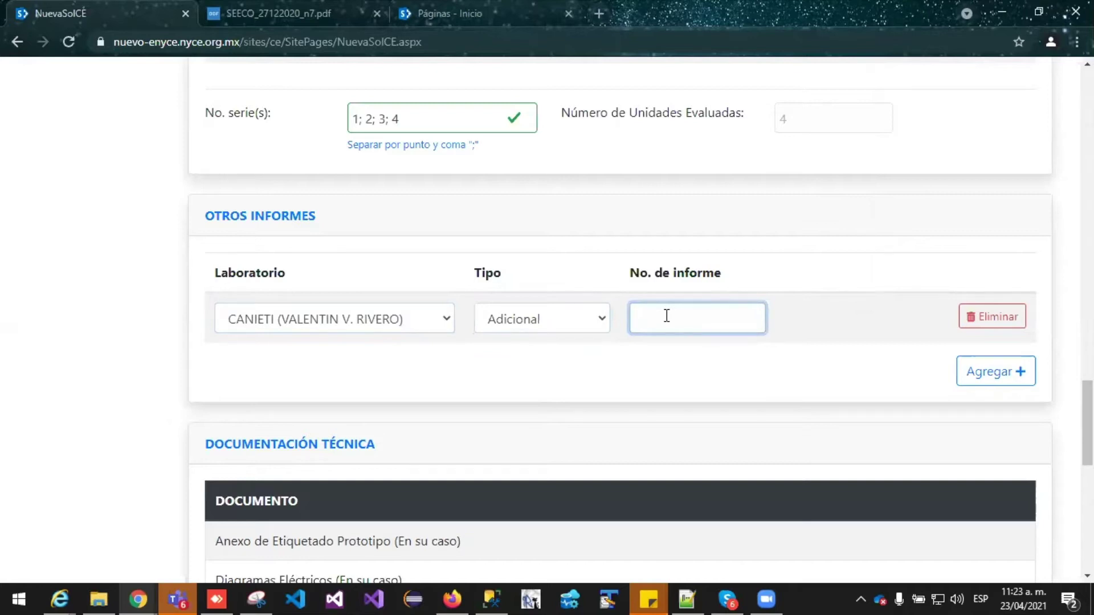
pyautogui.write('CVR22042021')
pyautogui.click(546, 348)
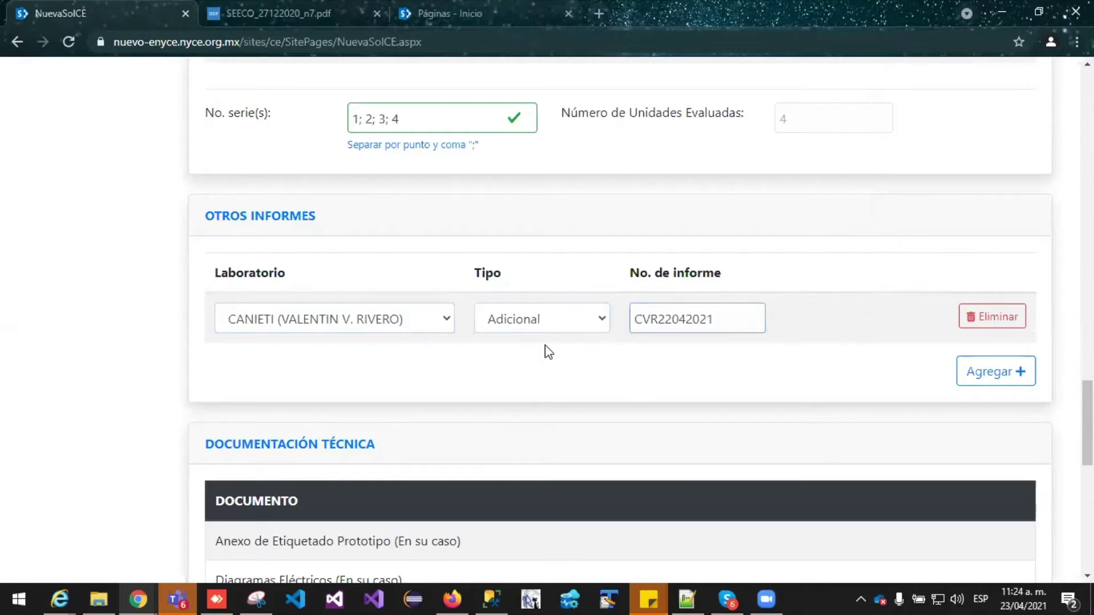
pyautogui.scroll(-4, 545, 344)
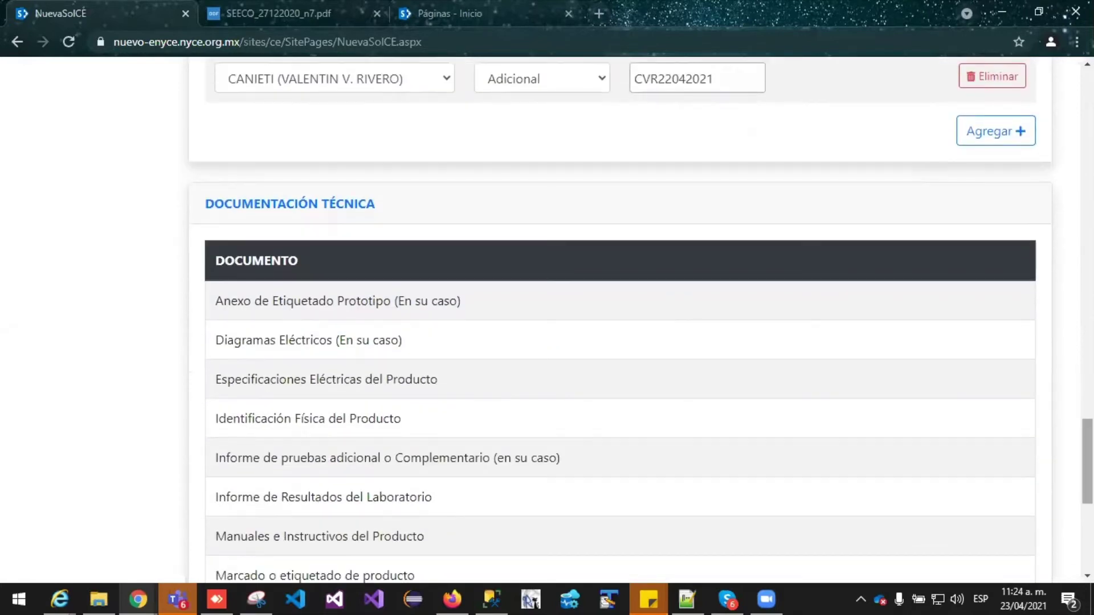
# Scroll through the form's entries down to the eight required Documentación Técnica documents
pyautogui.scroll(-1, 544, 344)
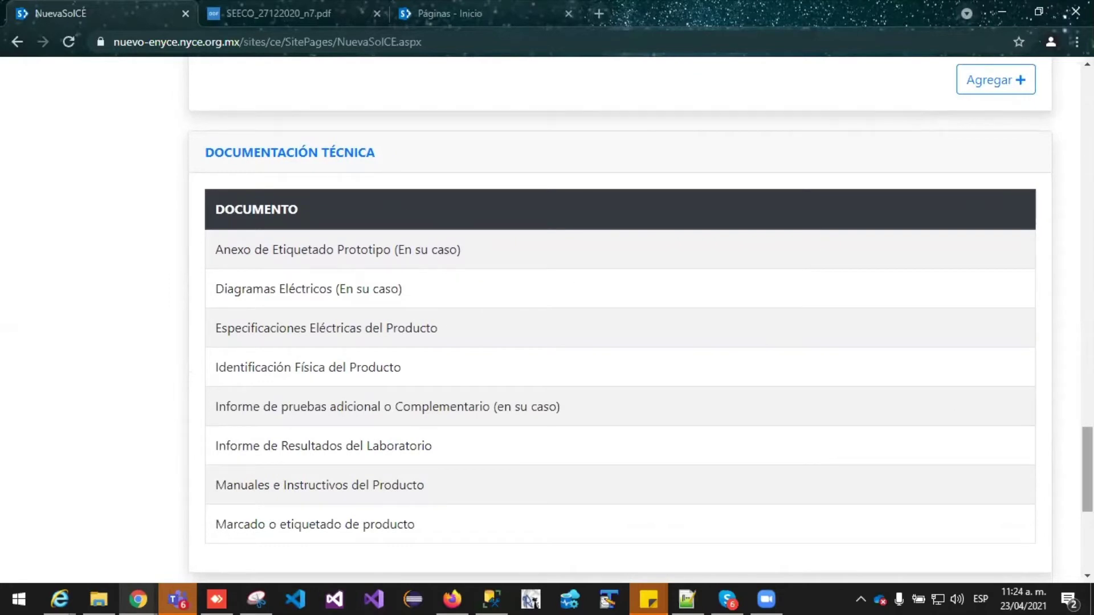
pyautogui.scroll(-1, 639, 319)
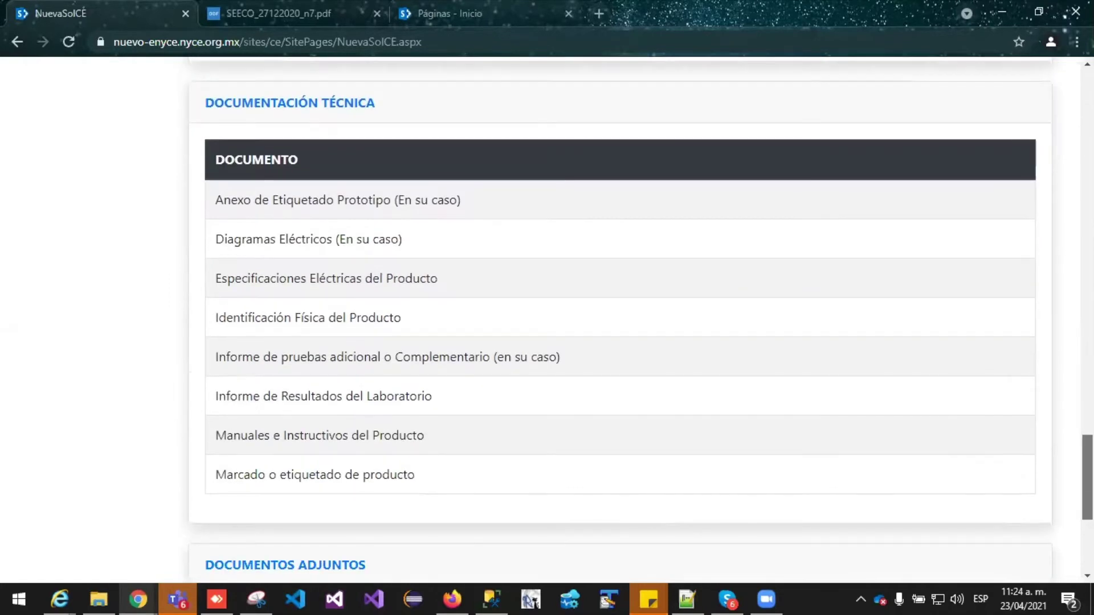
pyautogui.scroll(10, 627, 319)
pyautogui.scroll(-10, 626, 319)
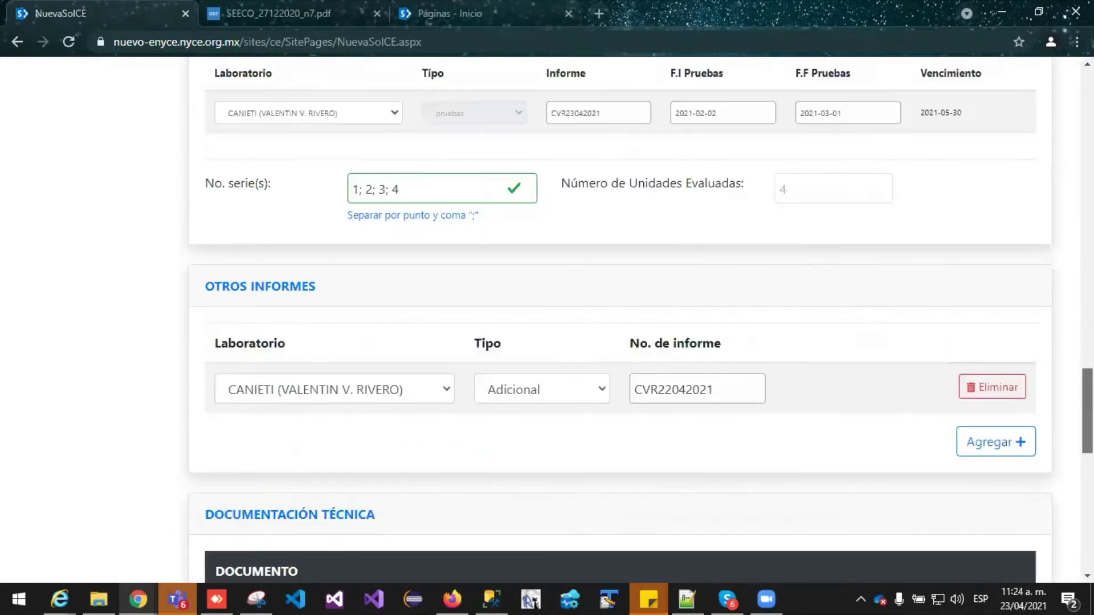
pyautogui.scroll(2, 473, 271)
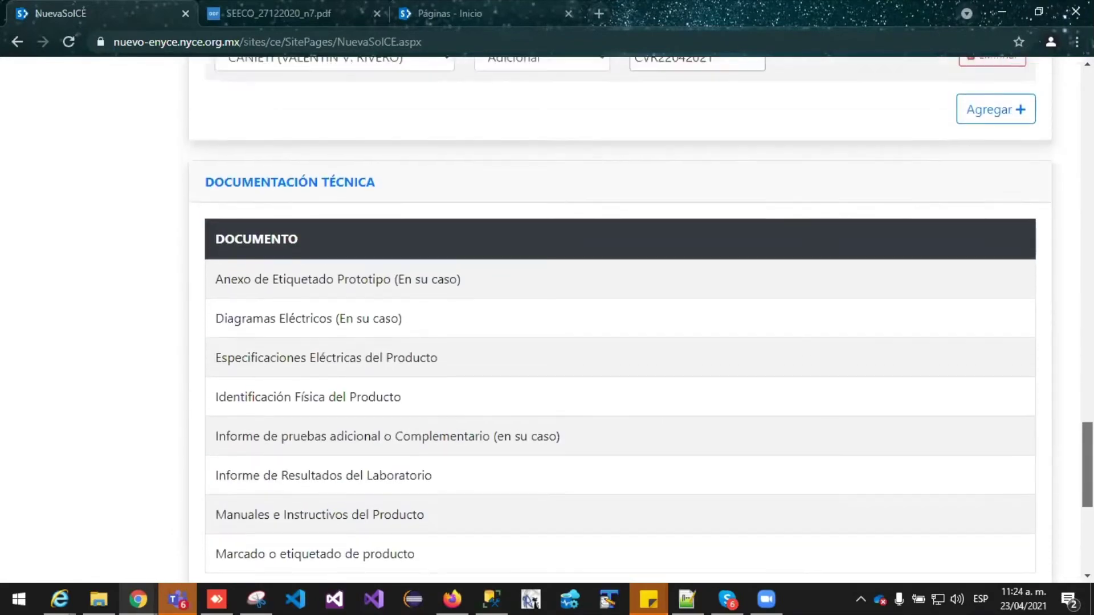
pyautogui.scroll(-1, 473, 271)
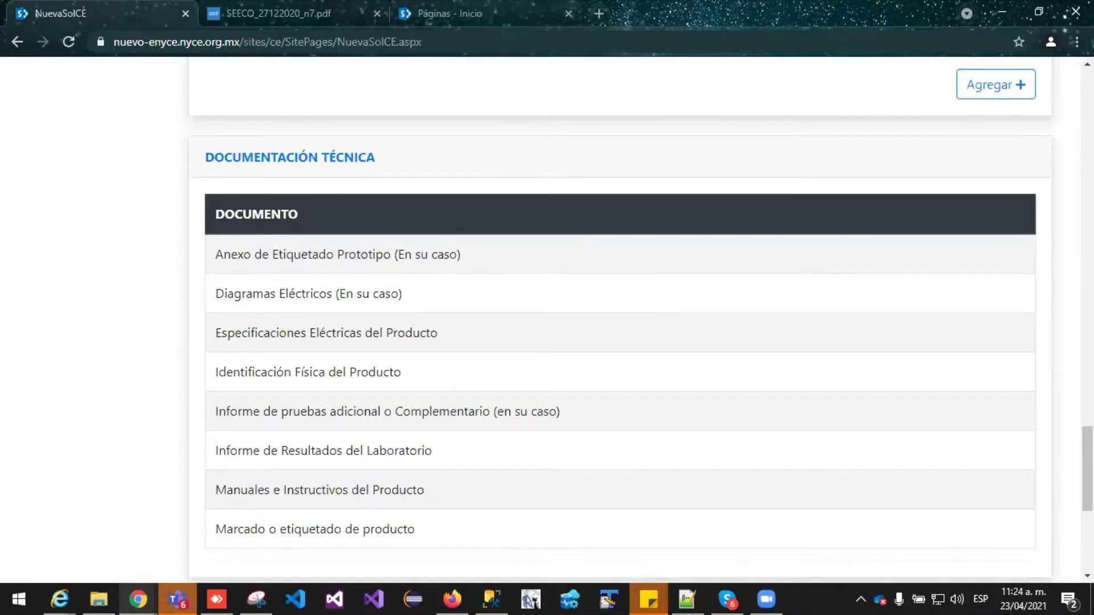
pyautogui.scroll(4, 655, 307)
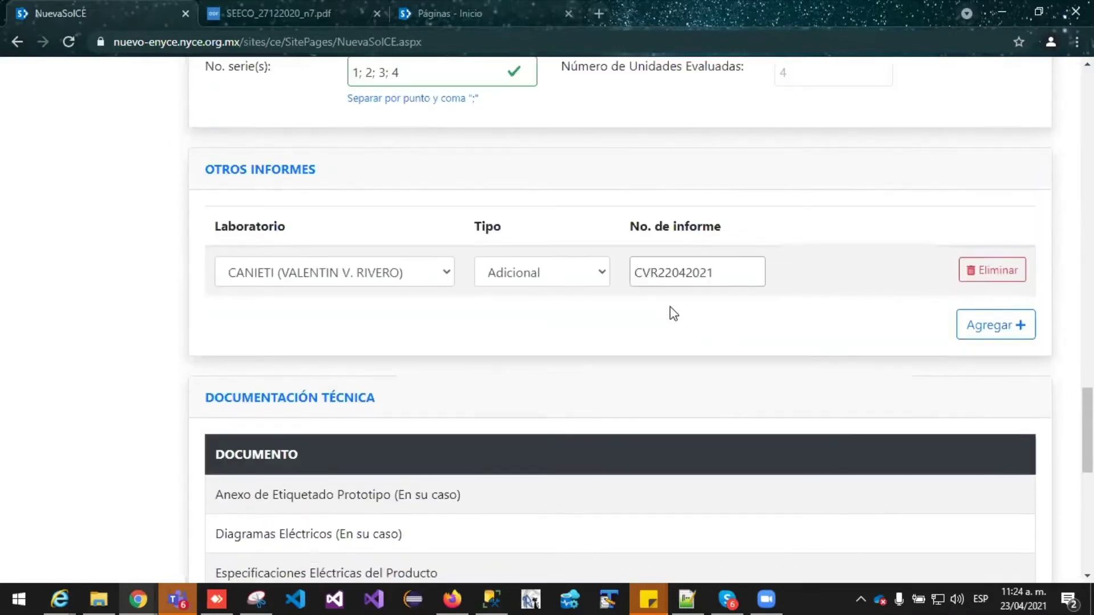
pyautogui.scroll(3, 461, 194)
pyautogui.scroll(4, 837, 264)
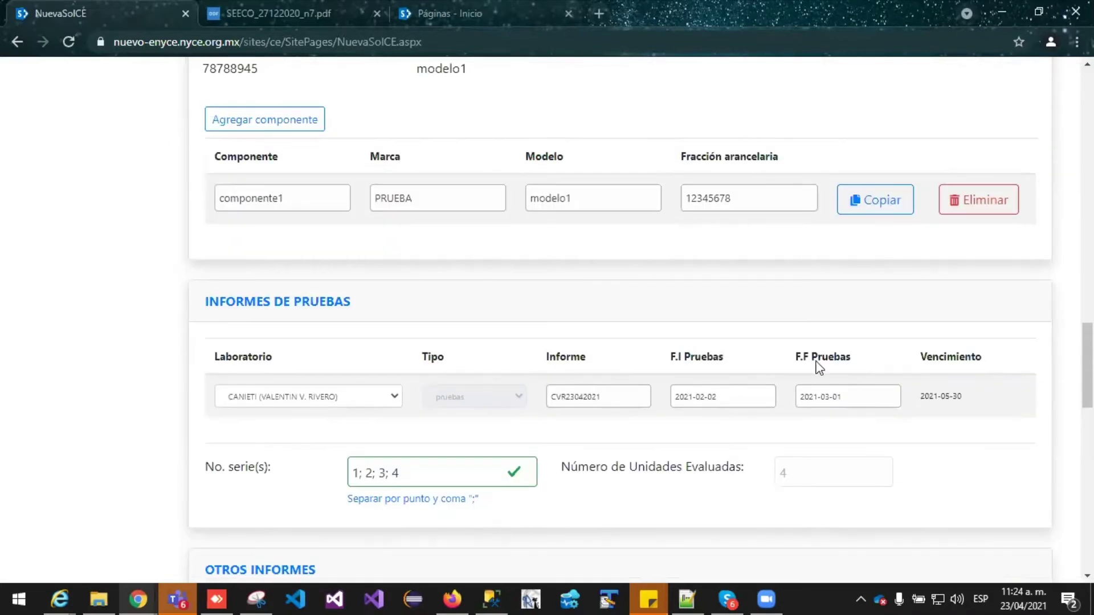
pyautogui.scroll(-9, 877, 342)
pyautogui.scroll(-4, 853, 341)
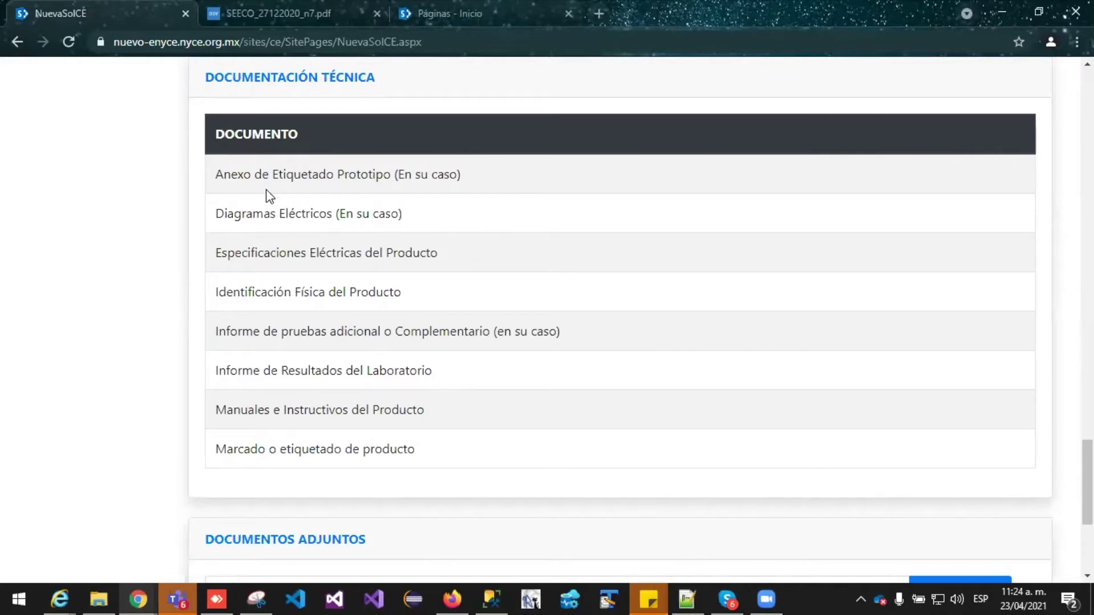
pyautogui.scroll(-1, 532, 313)
pyautogui.scroll(-3, 530, 300)
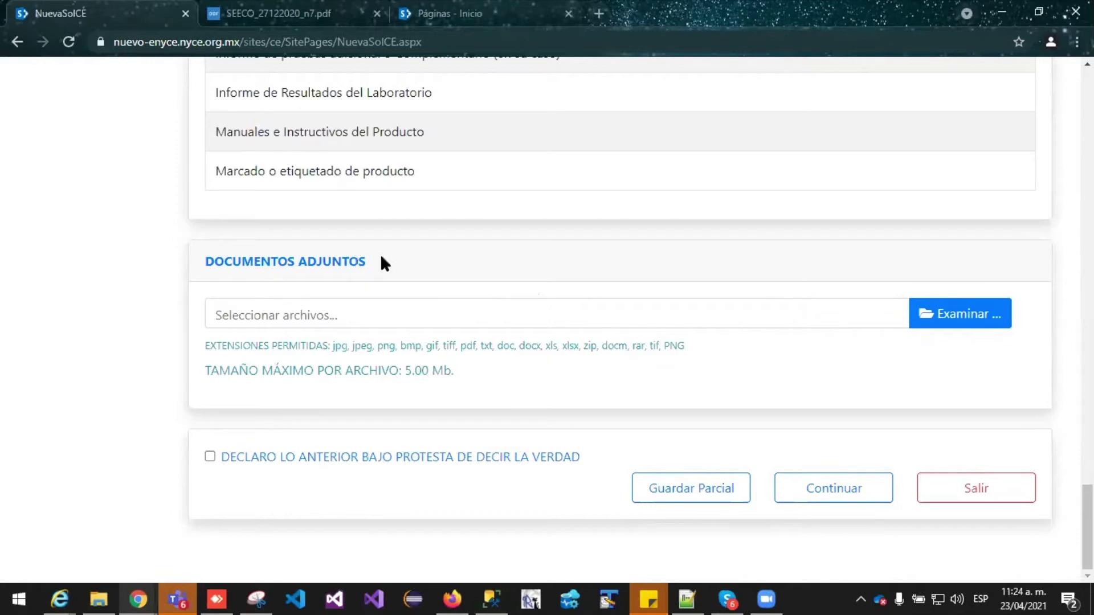
pyautogui.scroll(1, 402, 342)
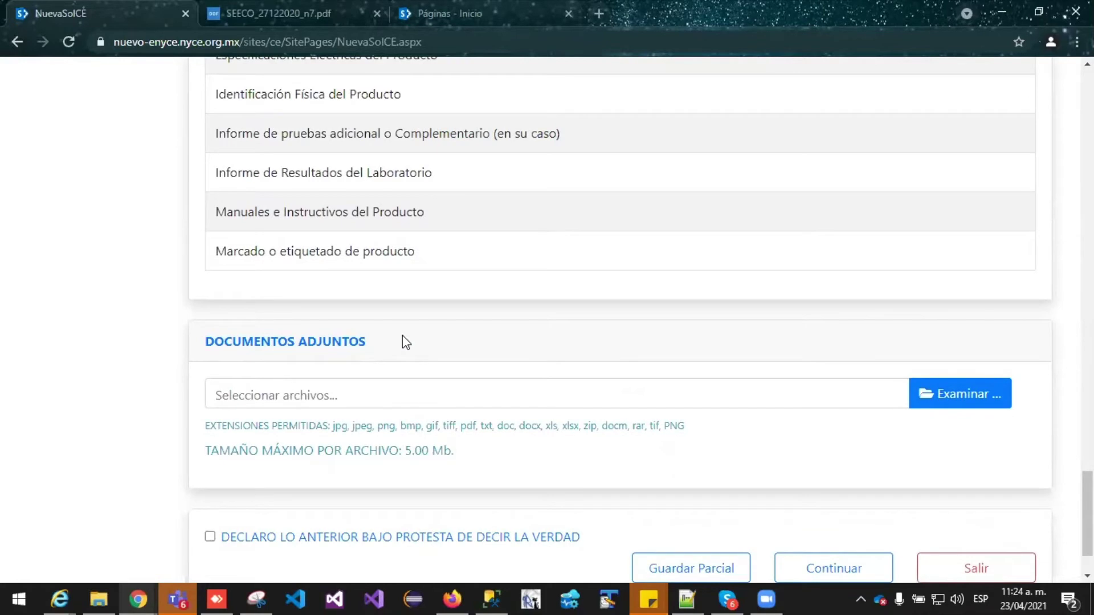
pyautogui.click(932, 394)
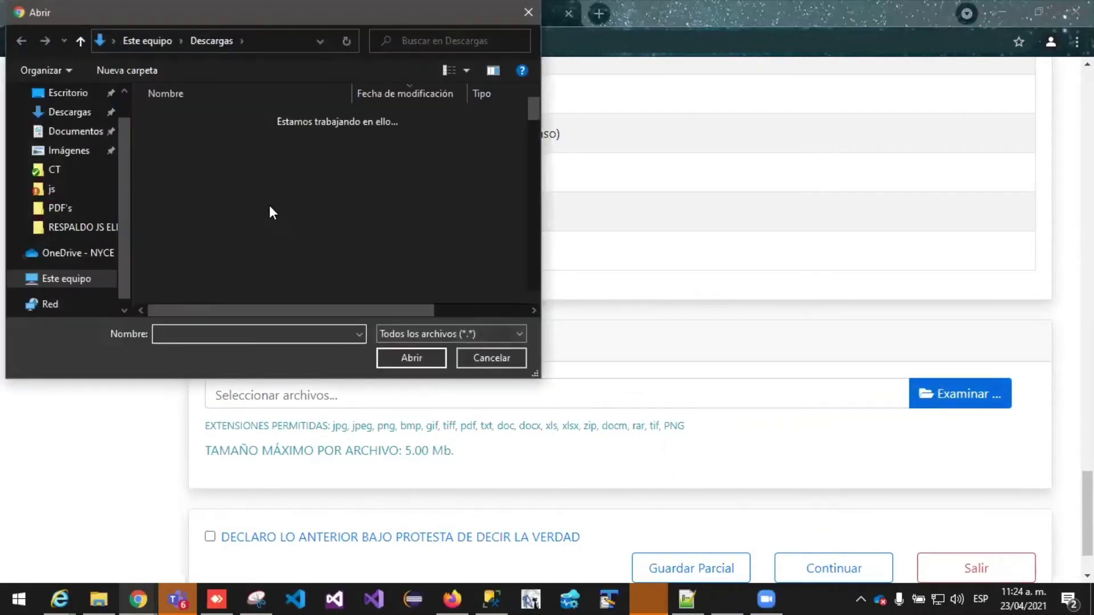
pyautogui.scroll(-1, 269, 205)
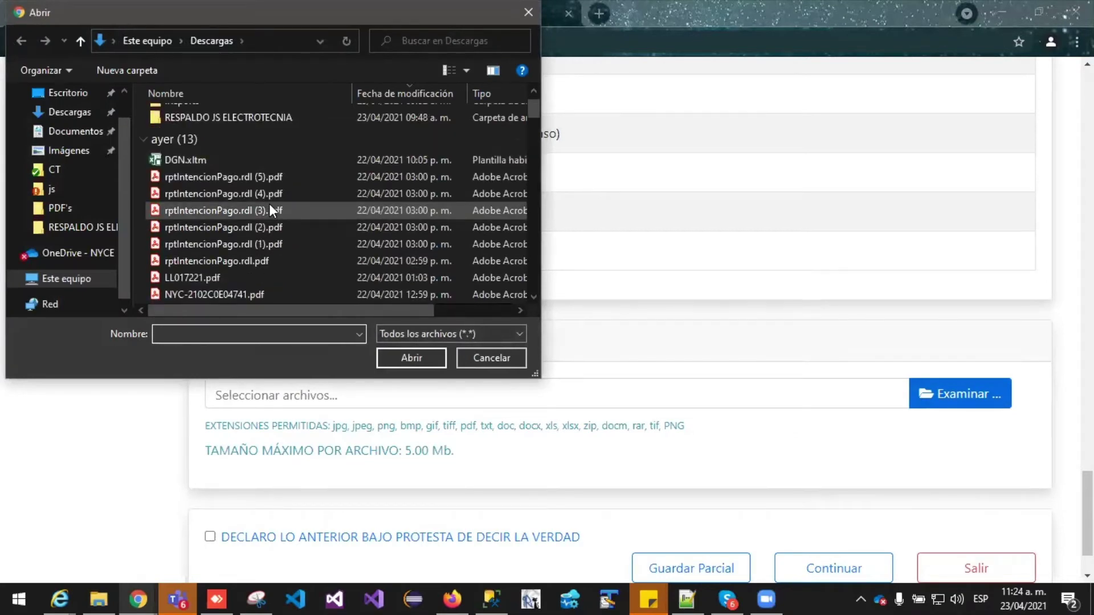
pyautogui.scroll(-1, 270, 207)
pyautogui.moveTo(141, 125); pyautogui.dragTo(156, 181)
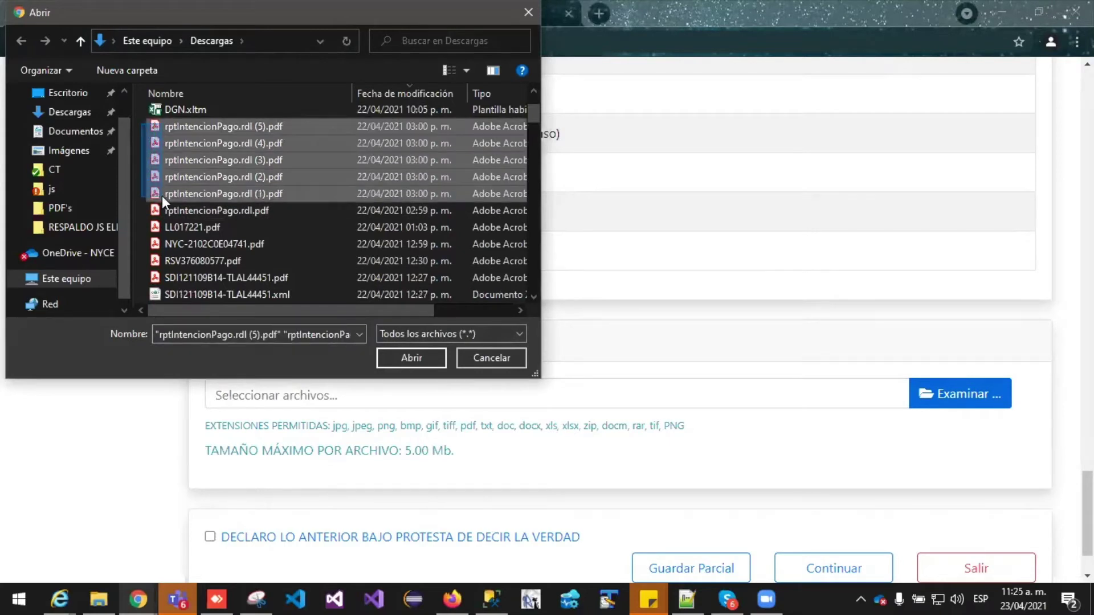
pyautogui.moveTo(162, 196); pyautogui.dragTo(170, 239)
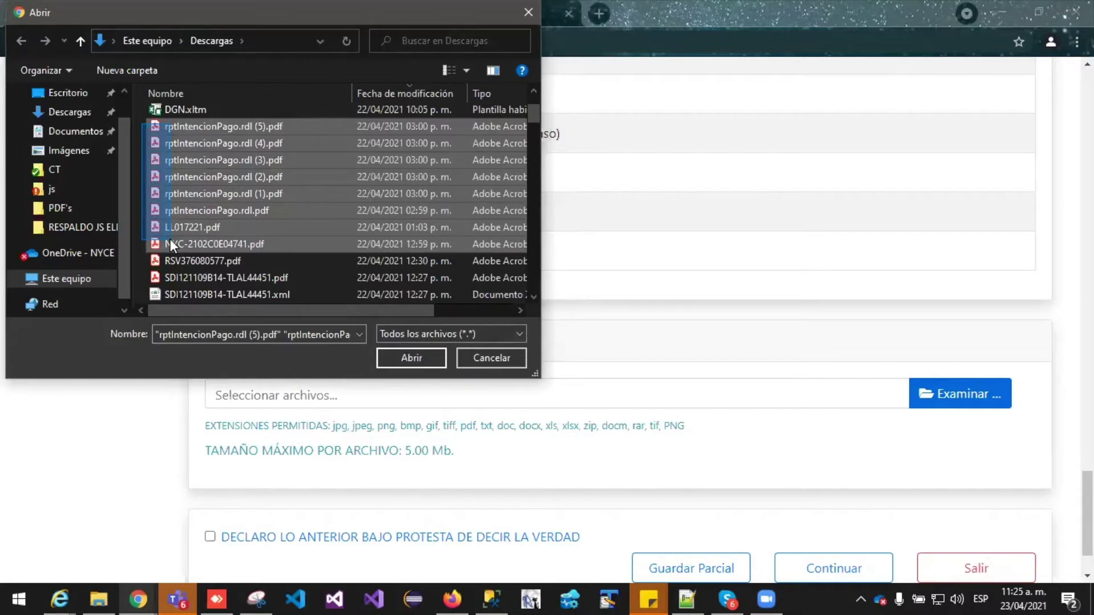
pyautogui.moveTo(176, 242); pyautogui.dragTo(182, 233)
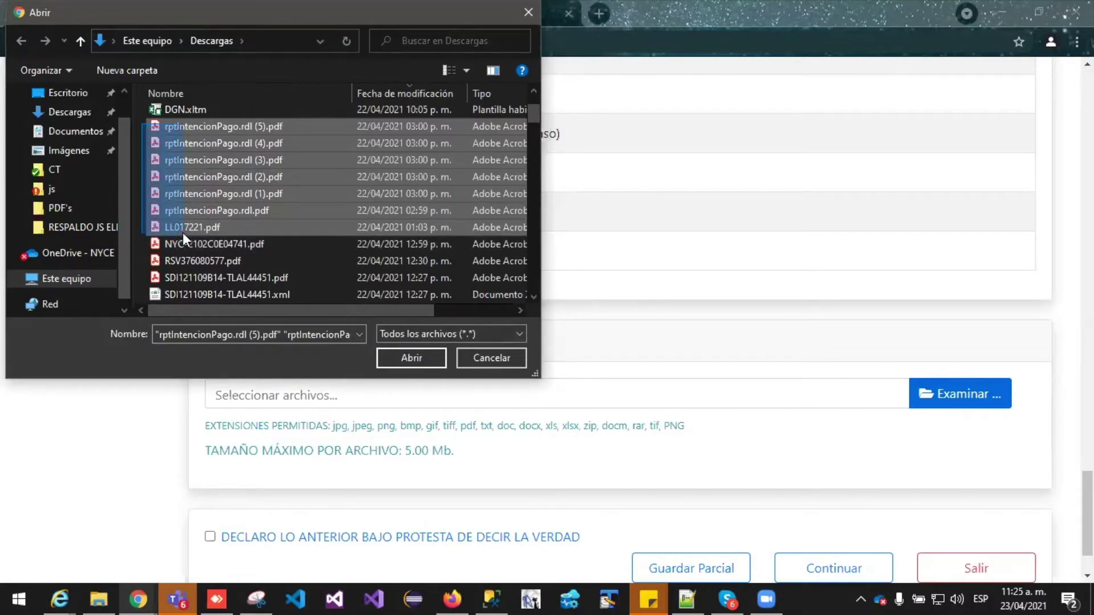
pyautogui.moveTo(182, 233); pyautogui.dragTo(183, 242)
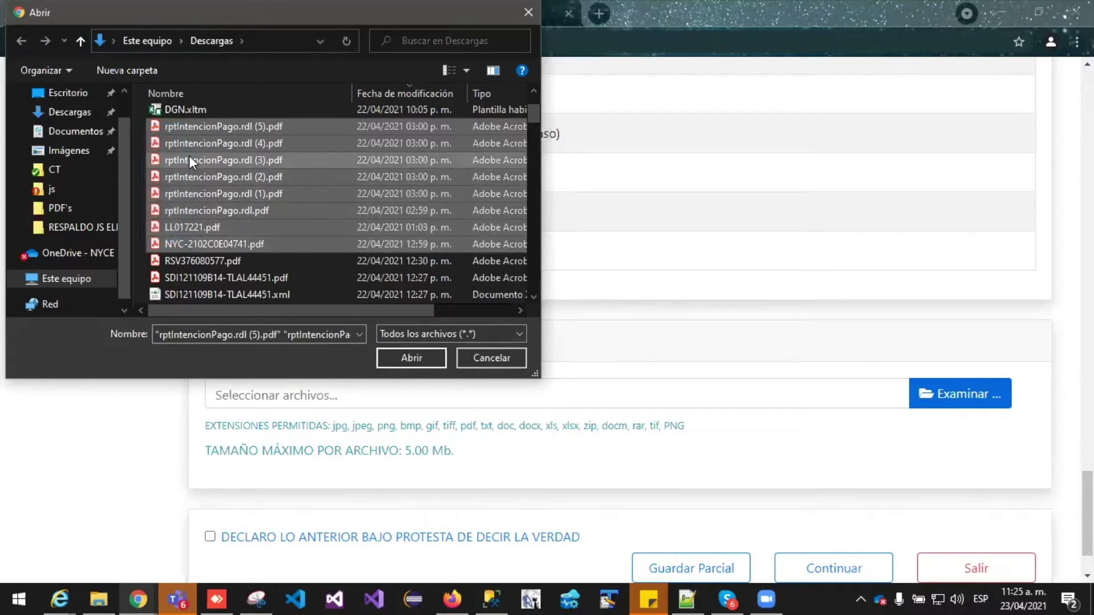
pyautogui.moveTo(139, 132); pyautogui.dragTo(176, 254)
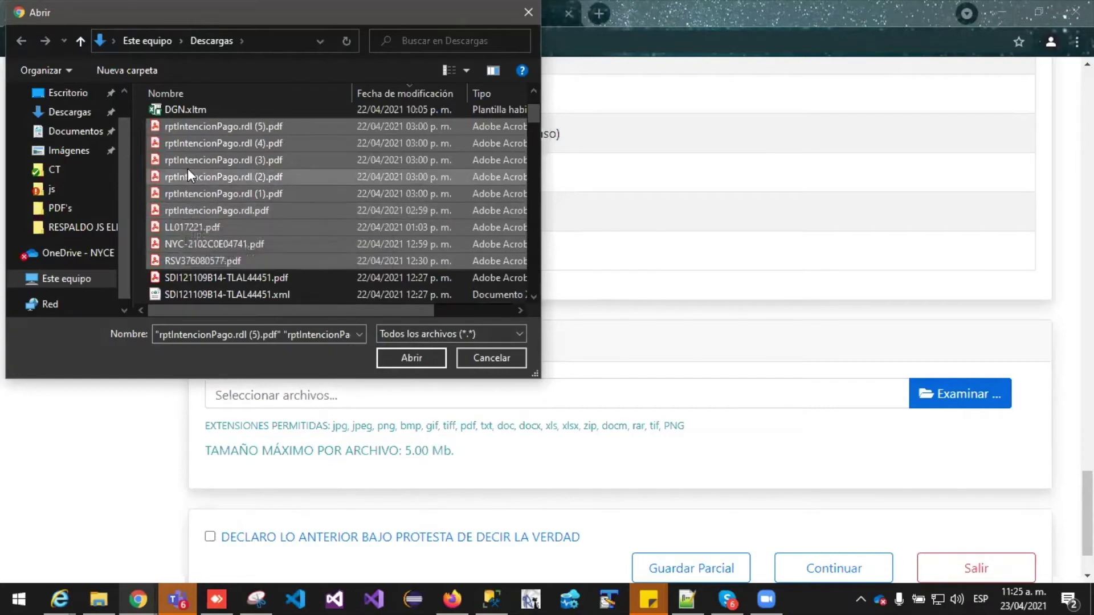
pyautogui.keyDown('ctrl'); pyautogui.click(182, 274); pyautogui.keyUp('ctrl')
# Attach the ten selected files and check them in the Lista de adjuntos
pyautogui.click(399, 353)
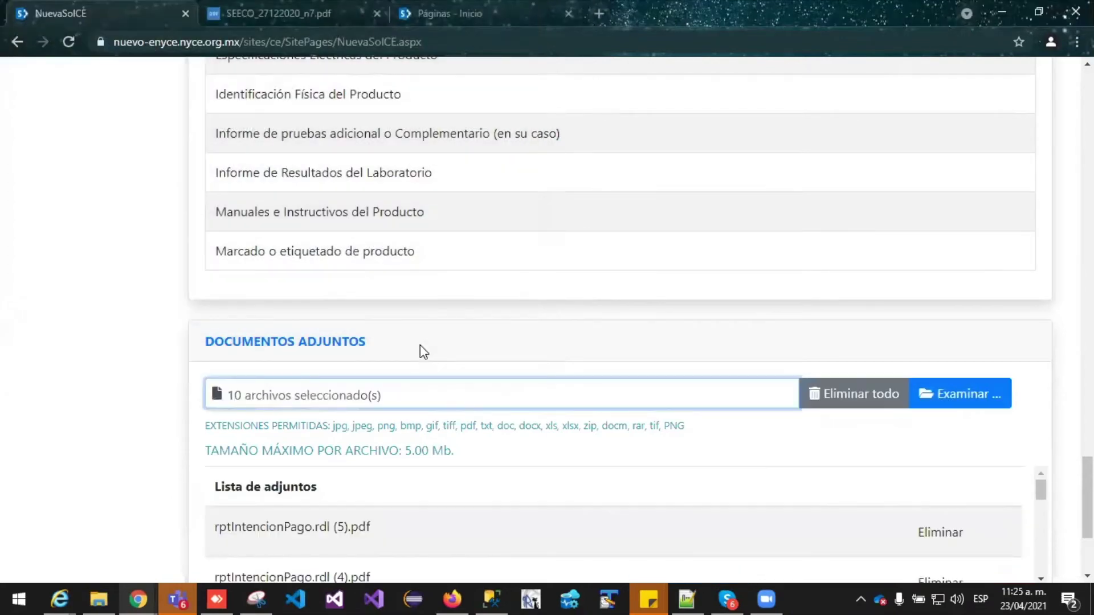
pyautogui.scroll(-3, 709, 347)
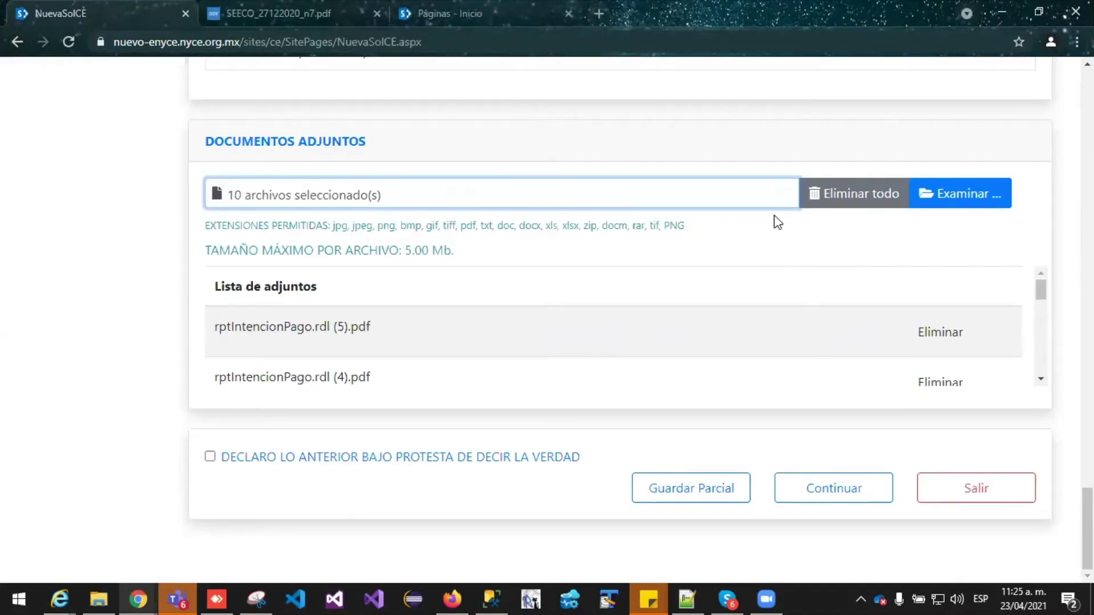
pyautogui.moveTo(1044, 289); pyautogui.dragTo(1040, 343)
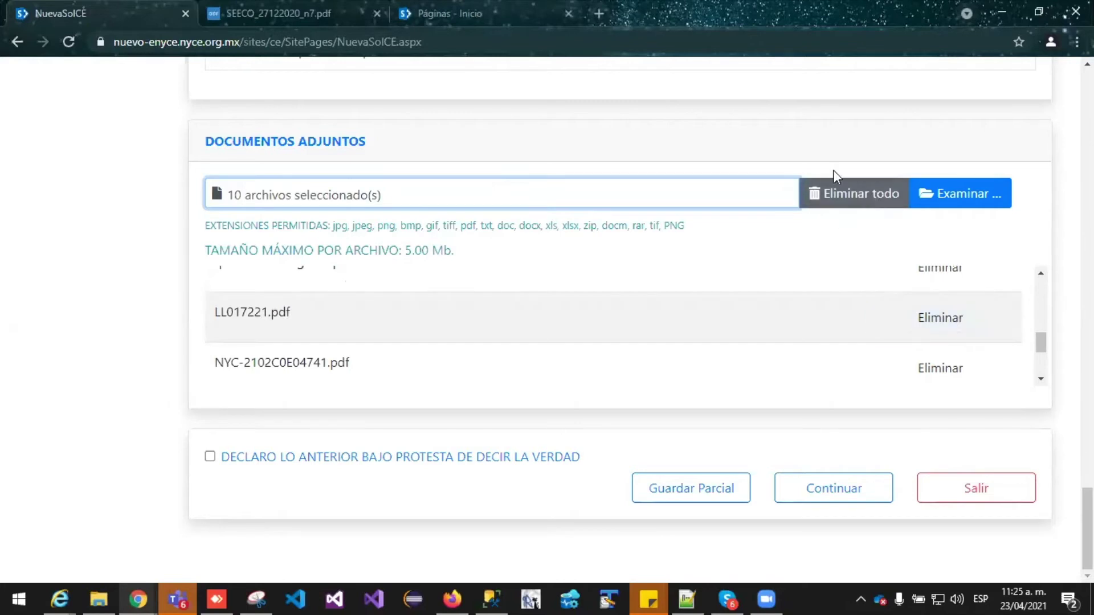
pyautogui.moveTo(1041, 345); pyautogui.dragTo(1035, 361)
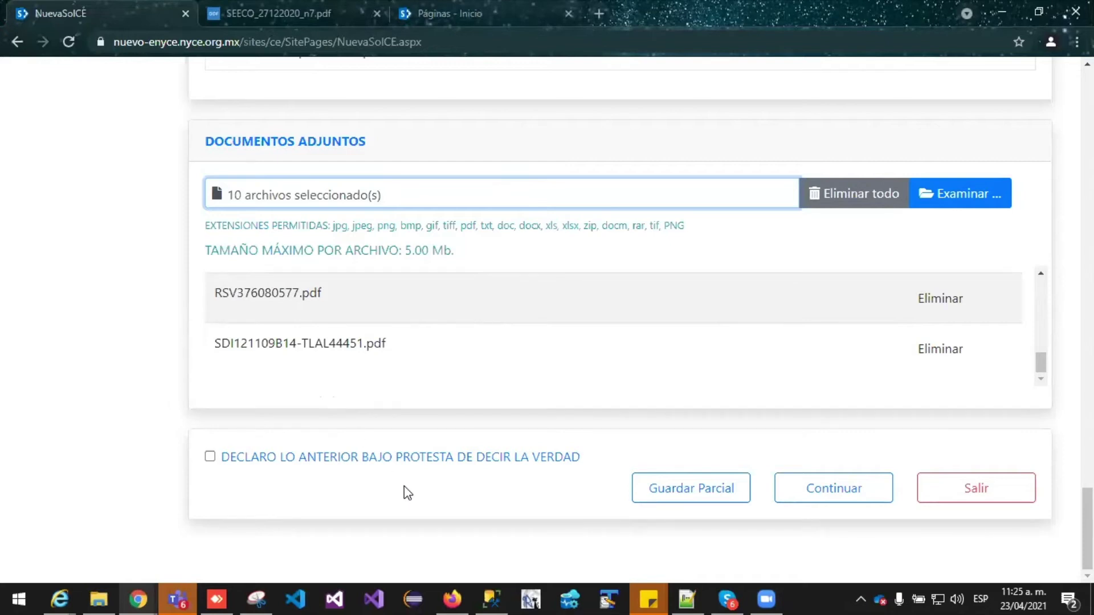
pyautogui.click(300, 444)
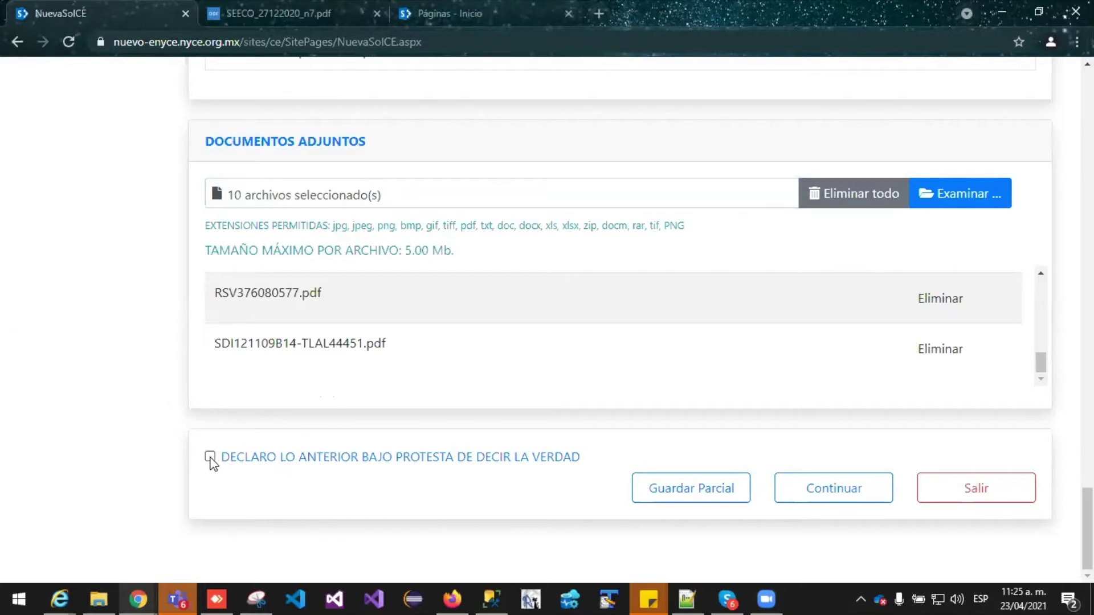
# Tick the DECLARO LO ANTERIOR BAJO PROTESTA DE DECIR LA VERDAD checkbox
pyautogui.click(234, 462)
pyautogui.click(237, 463)
pyautogui.click(237, 463)
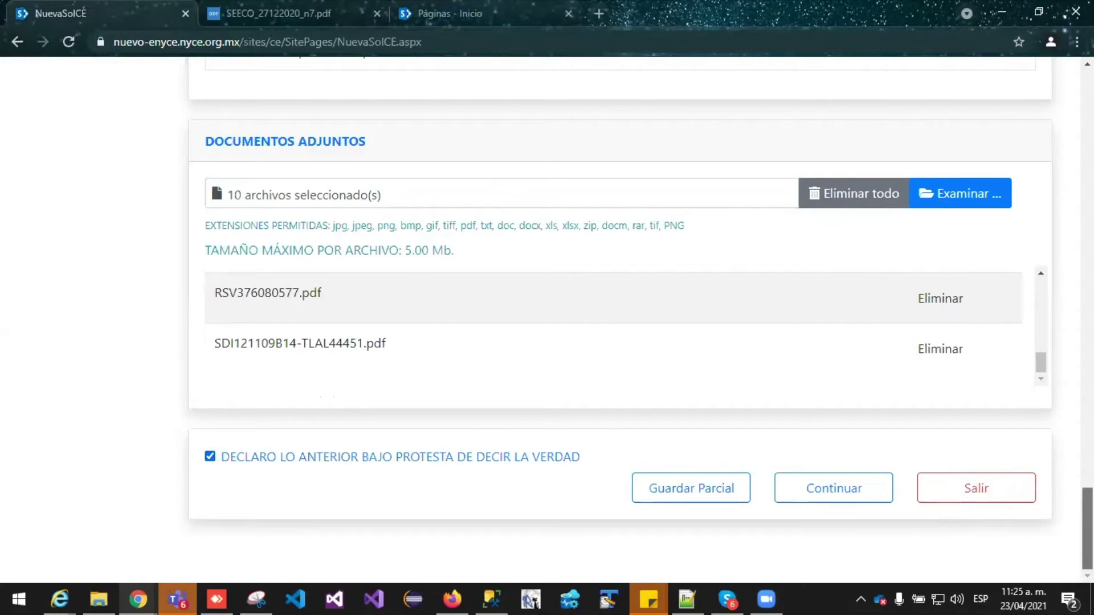
pyautogui.moveTo(1087, 530); pyautogui.dragTo(1087, 157)
pyautogui.scroll(4, 654, 245)
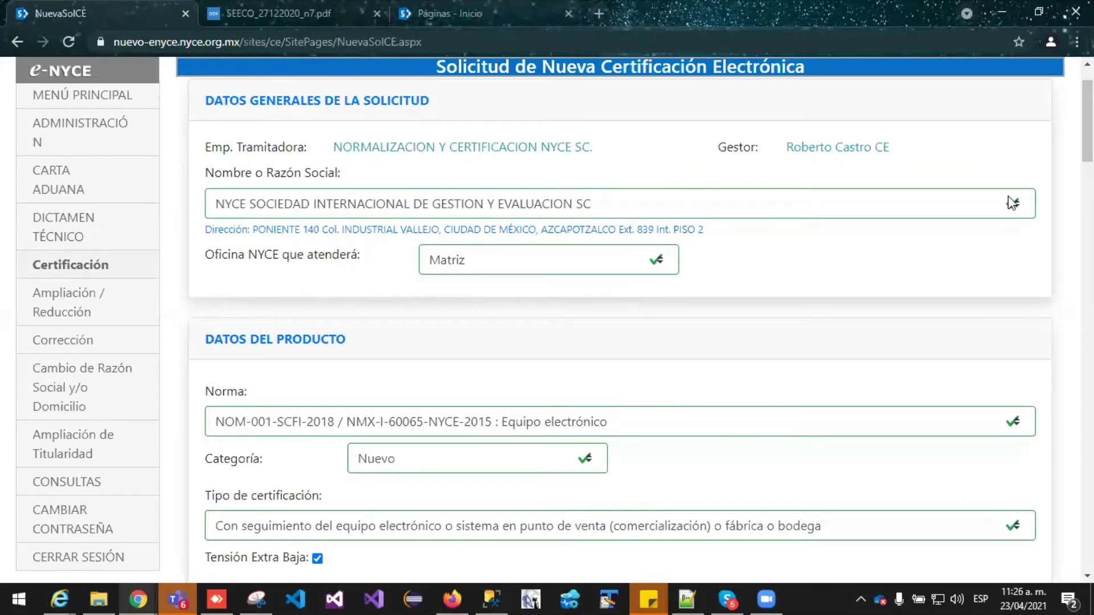
pyautogui.moveTo(1087, 123); pyautogui.dragTo(1087, 527)
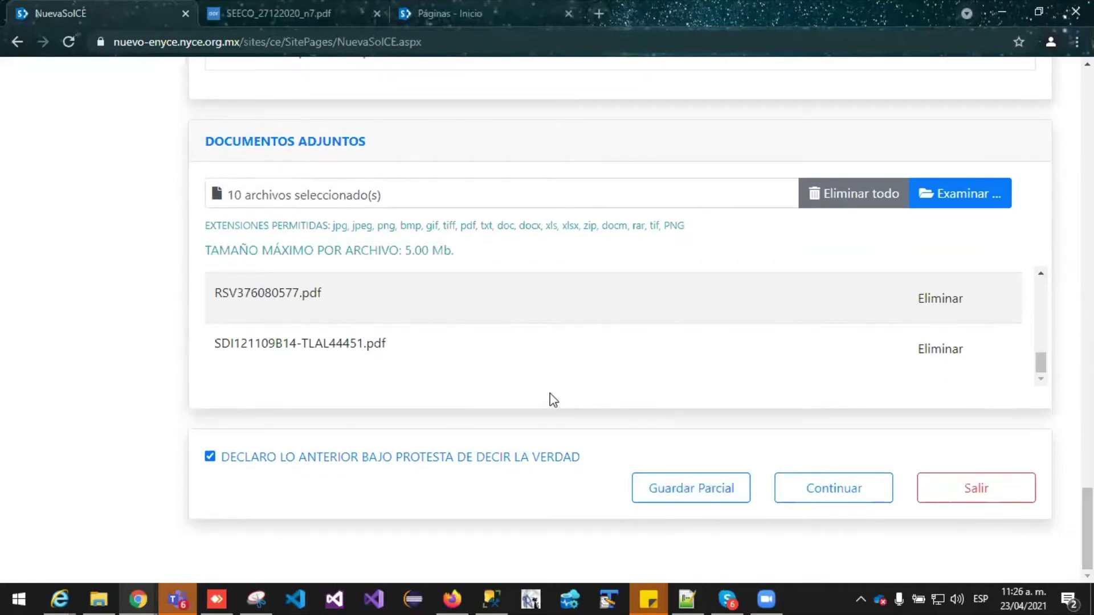
pyautogui.scroll(8, 552, 399)
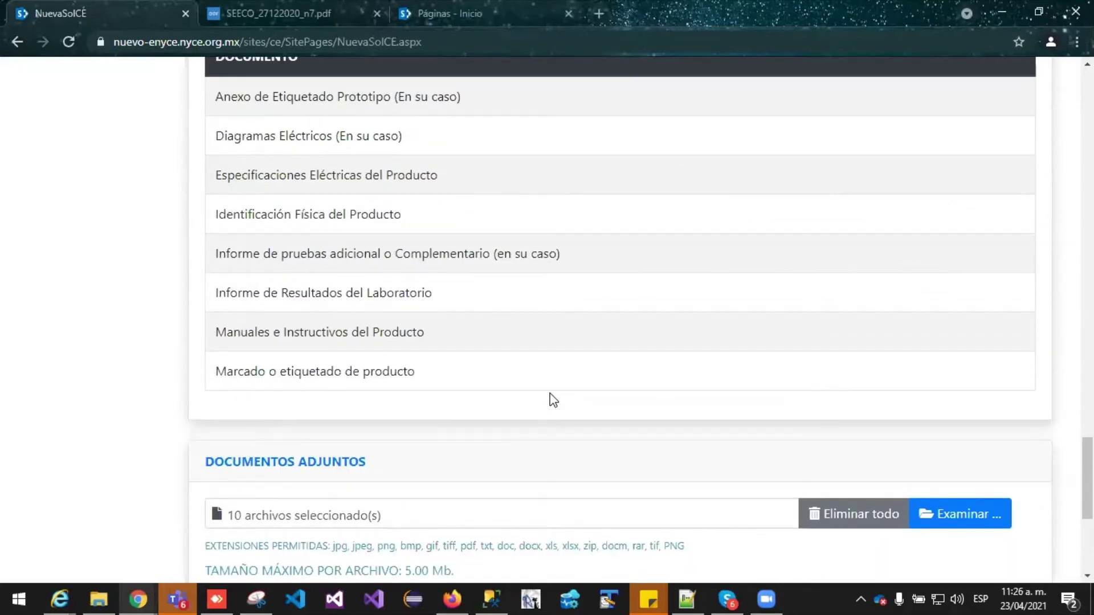
pyautogui.scroll(-4, 552, 399)
pyautogui.scroll(11, 552, 399)
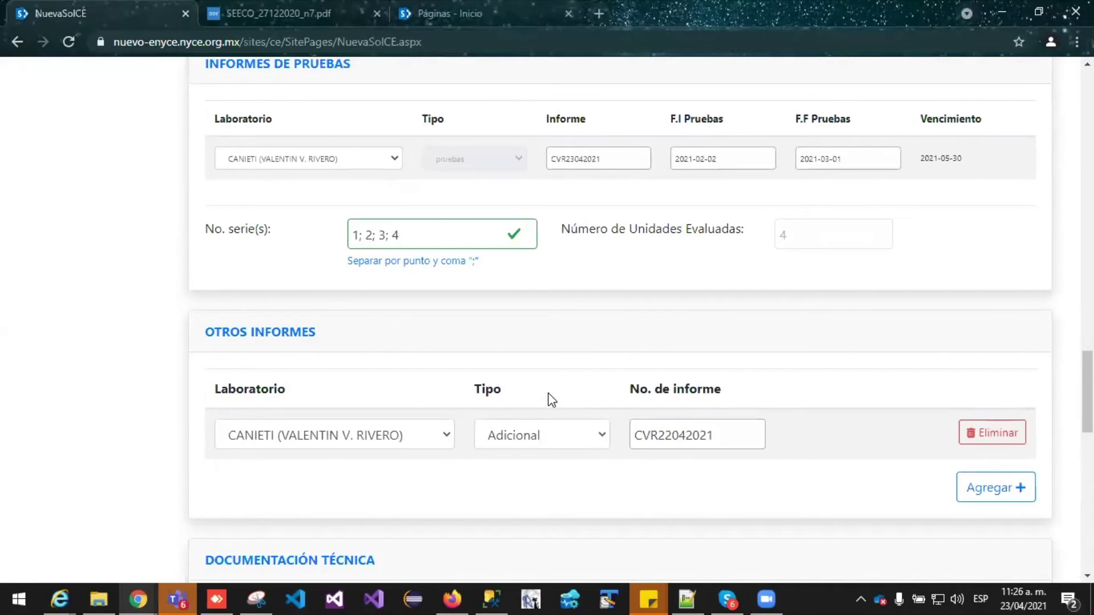
pyautogui.scroll(6, 548, 395)
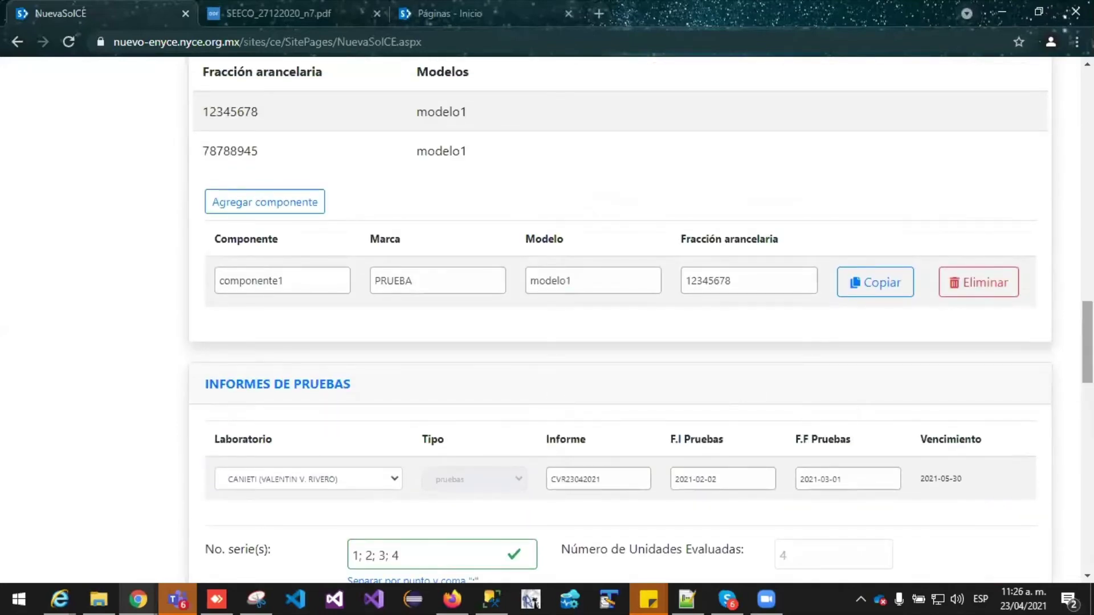
pyautogui.scroll(8, 549, 399)
pyautogui.scroll(3, 548, 399)
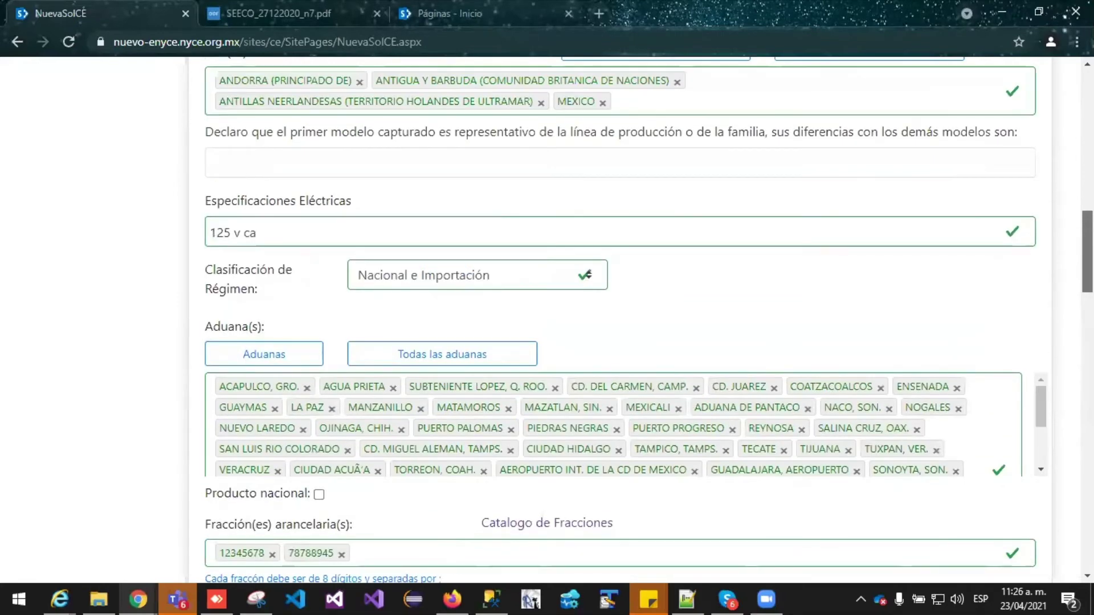
pyautogui.scroll(-5, 548, 399)
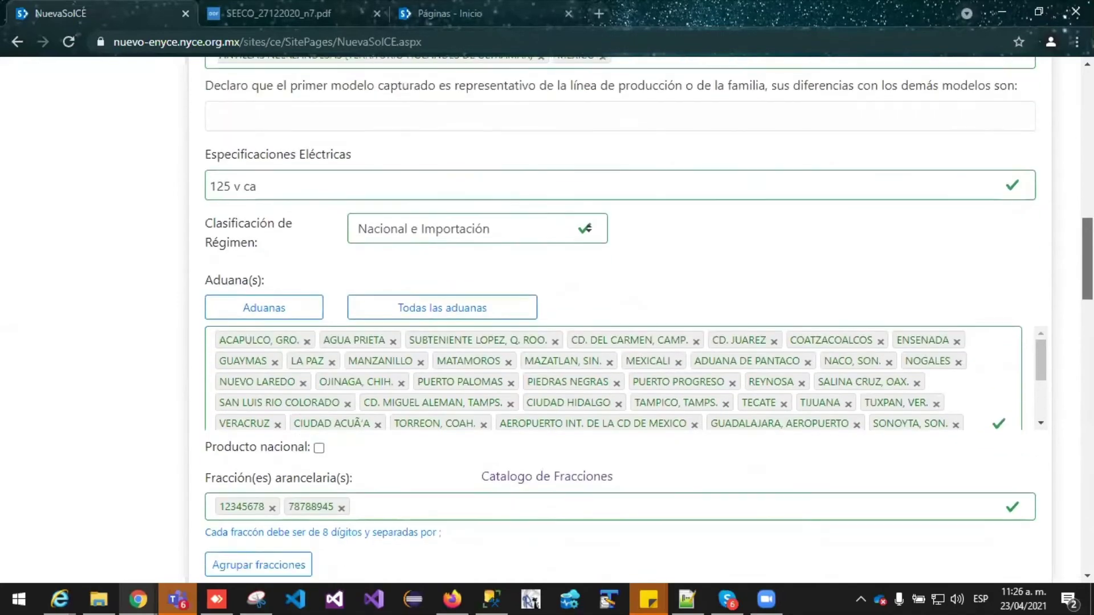
pyautogui.scroll(-3, 638, 319)
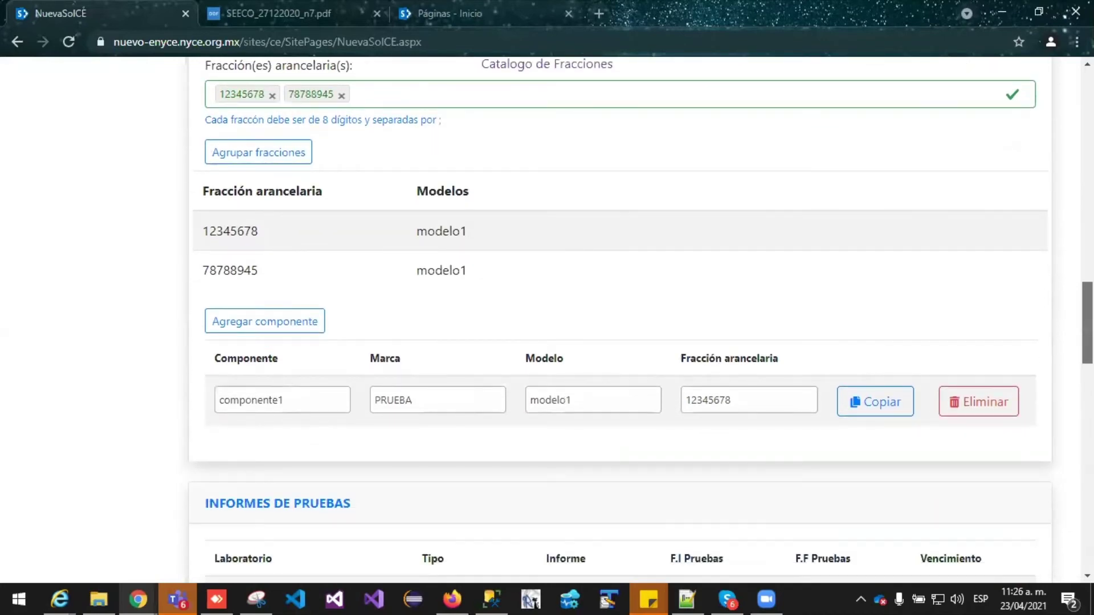
pyautogui.scroll(-20, 620, 319)
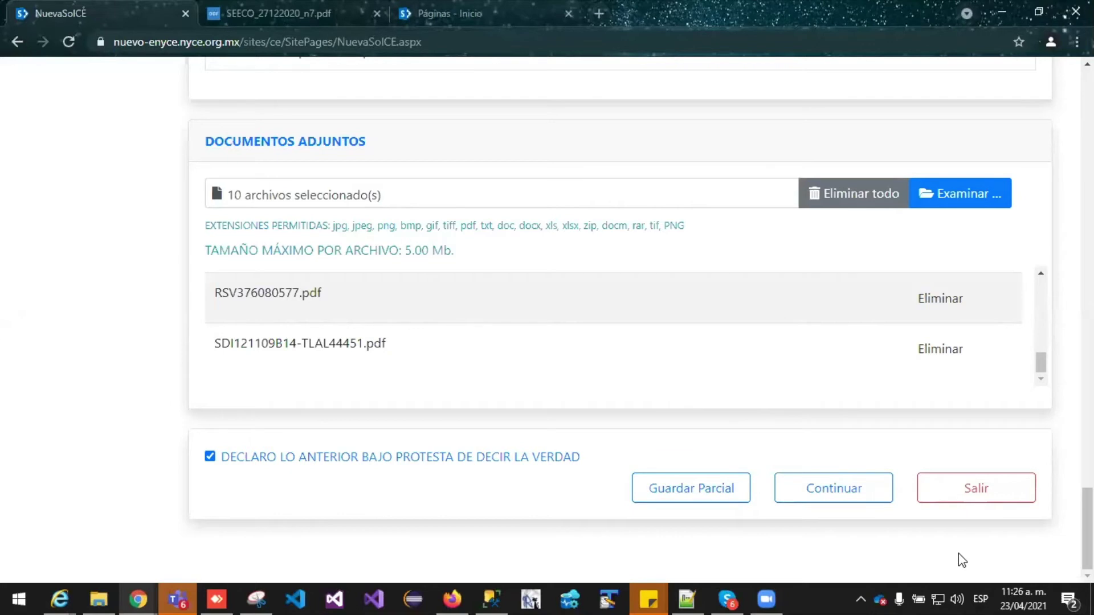
# Open the Previsualización and review product data, components, test reports and attached PDFs
pyautogui.click(828, 501)
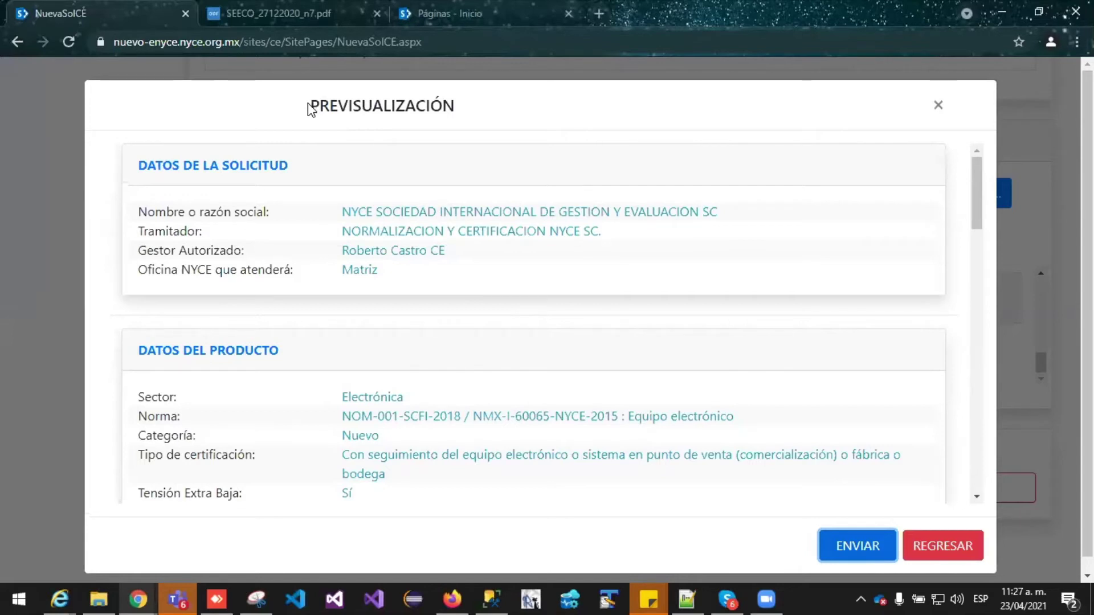
pyautogui.moveTo(980, 190); pyautogui.dragTo(980, 192)
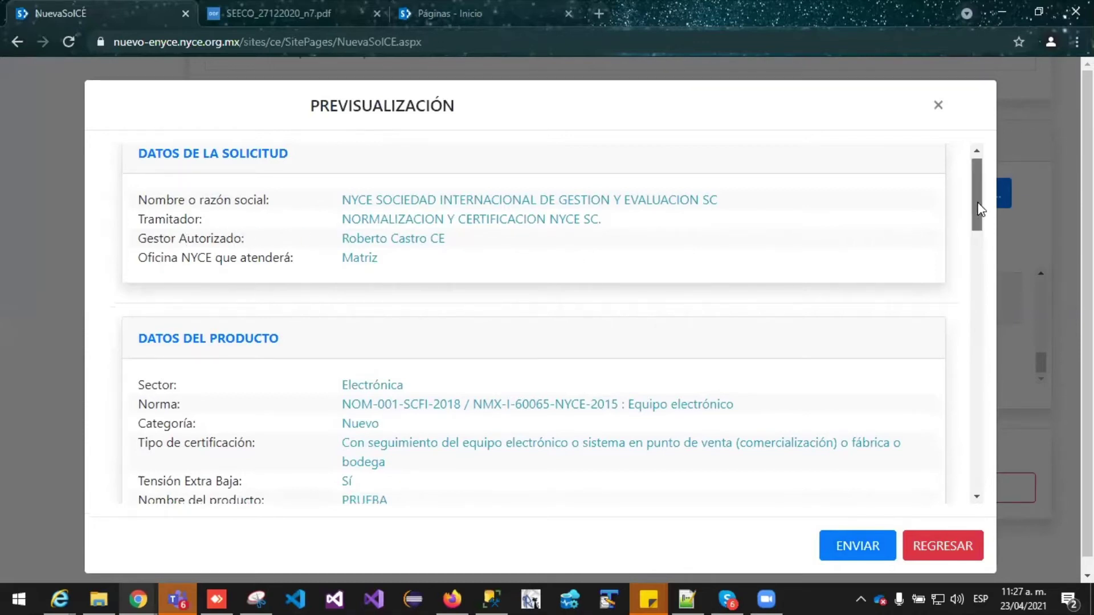
pyautogui.moveTo(978, 204); pyautogui.dragTo(973, 250)
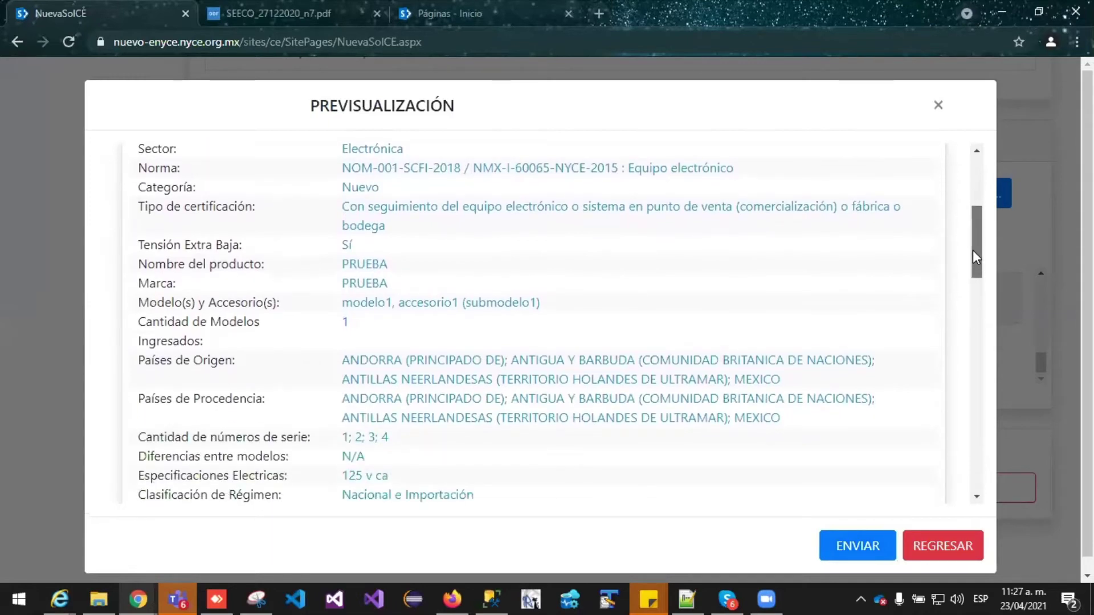
pyautogui.moveTo(973, 251); pyautogui.dragTo(971, 262)
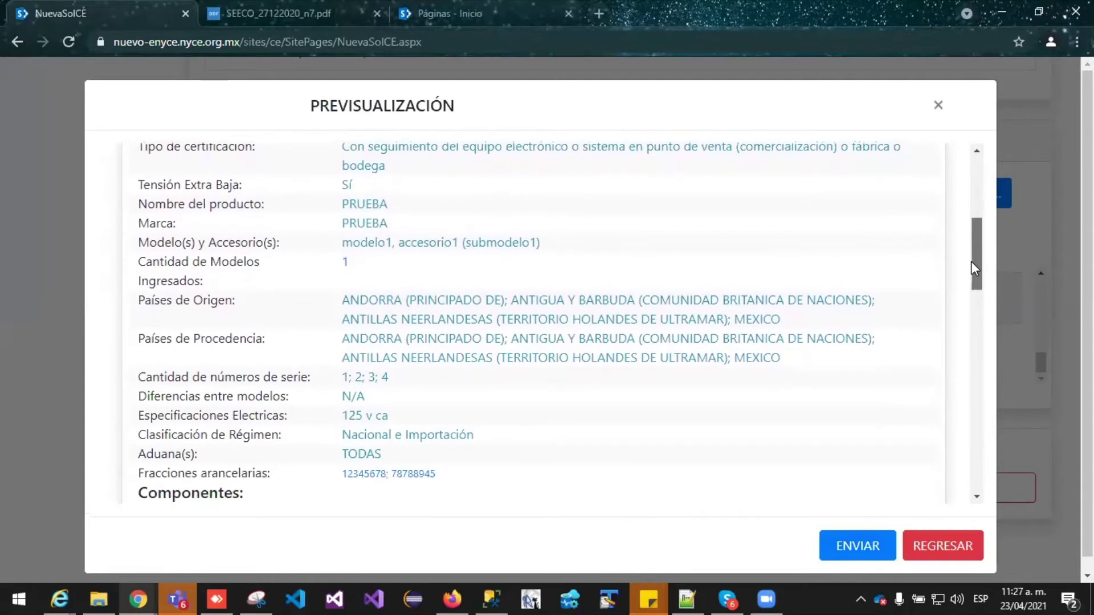
pyautogui.moveTo(971, 261); pyautogui.dragTo(946, 319)
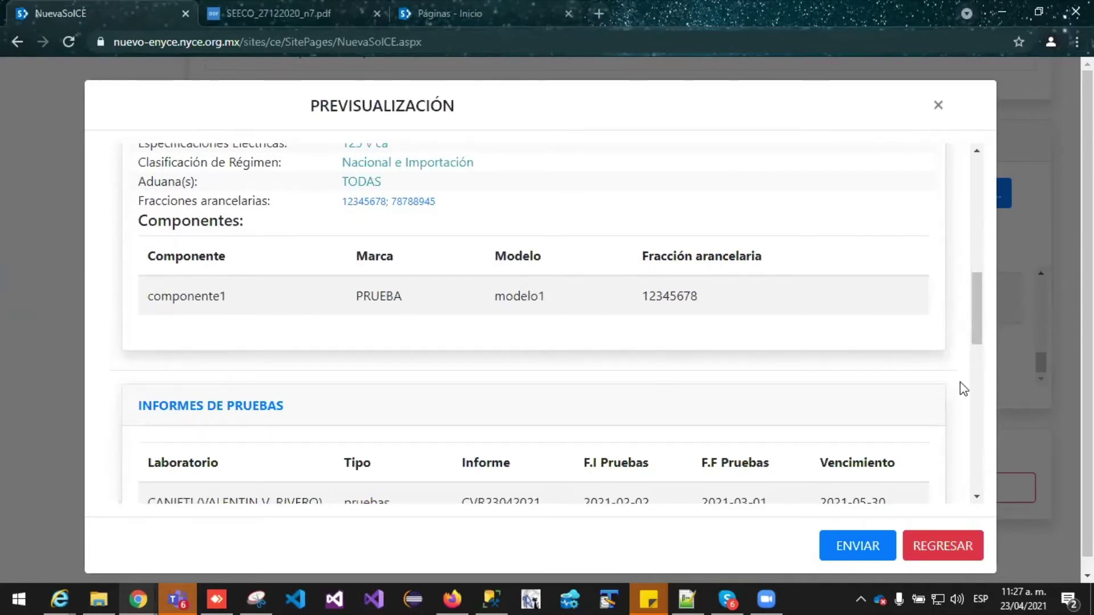
pyautogui.moveTo(975, 340); pyautogui.dragTo(975, 379)
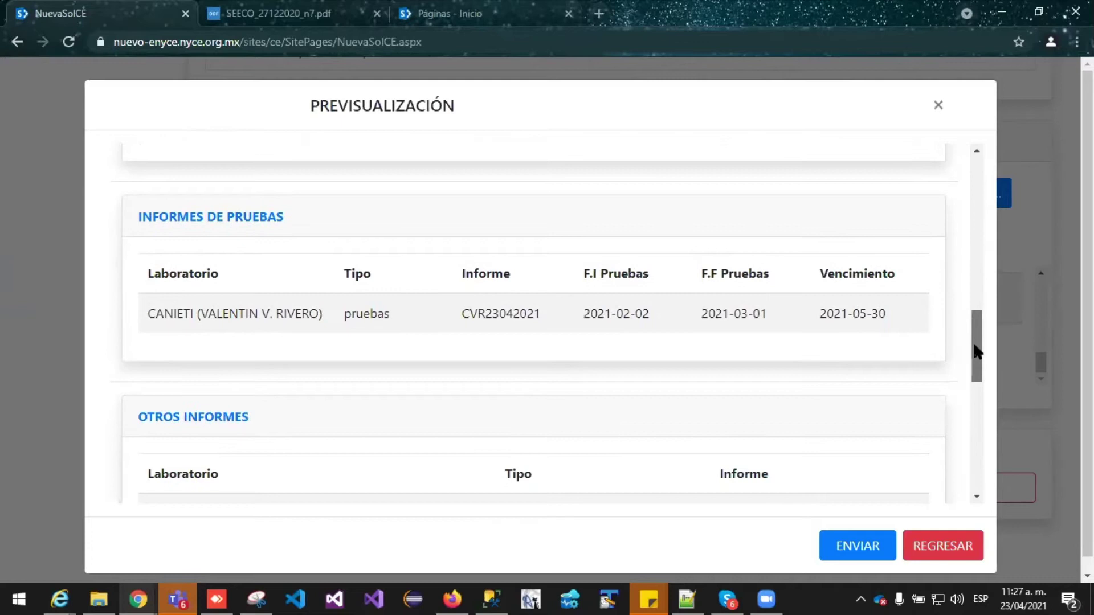
pyautogui.moveTo(974, 342); pyautogui.dragTo(979, 281)
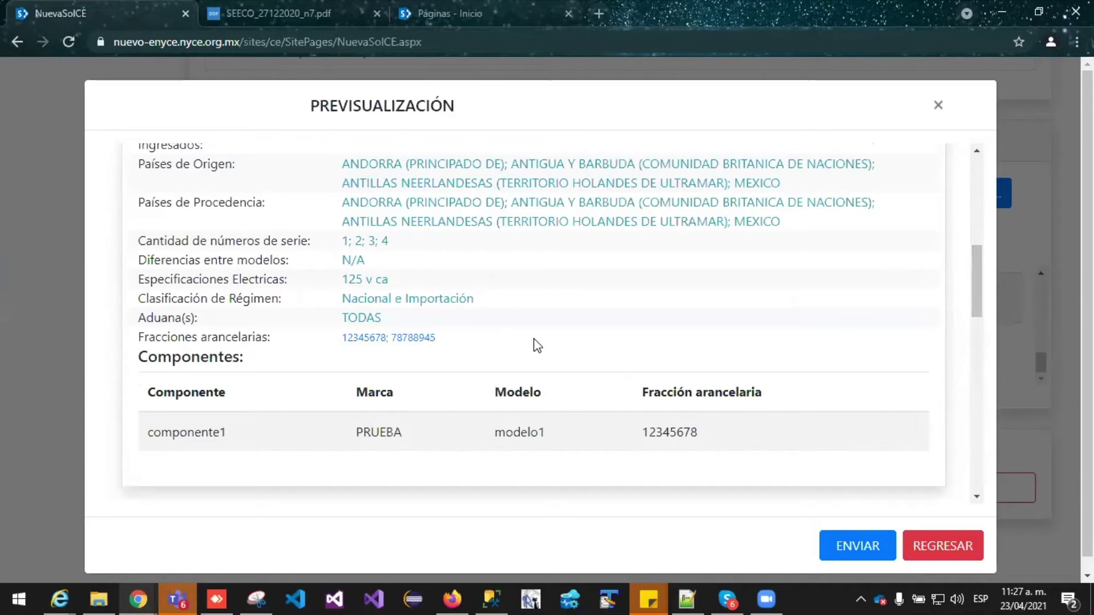
pyautogui.scroll(-1, 537, 346)
pyautogui.scroll(2, 537, 345)
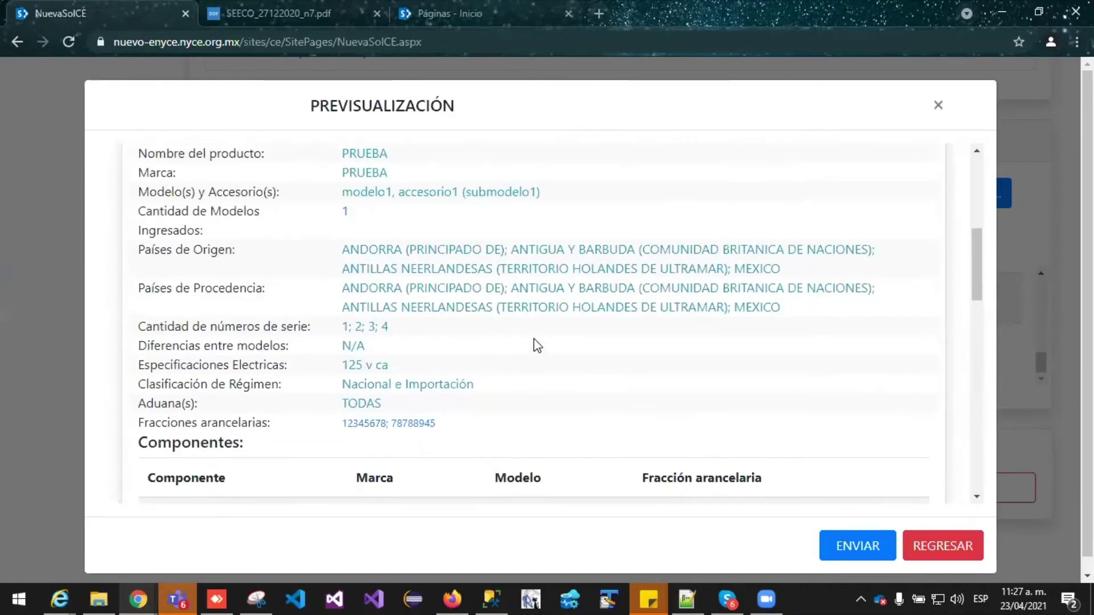
pyautogui.scroll(1, 537, 345)
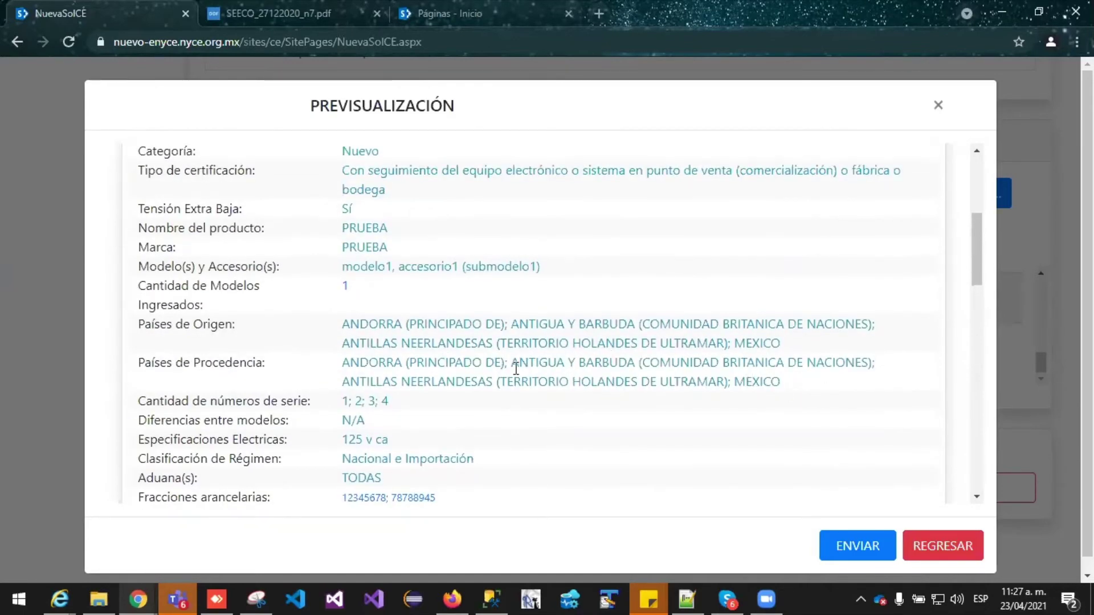
pyautogui.scroll(1, 516, 369)
# Return to the form, reopen the preview, and send the request with ENVIAR
pyautogui.click(961, 555)
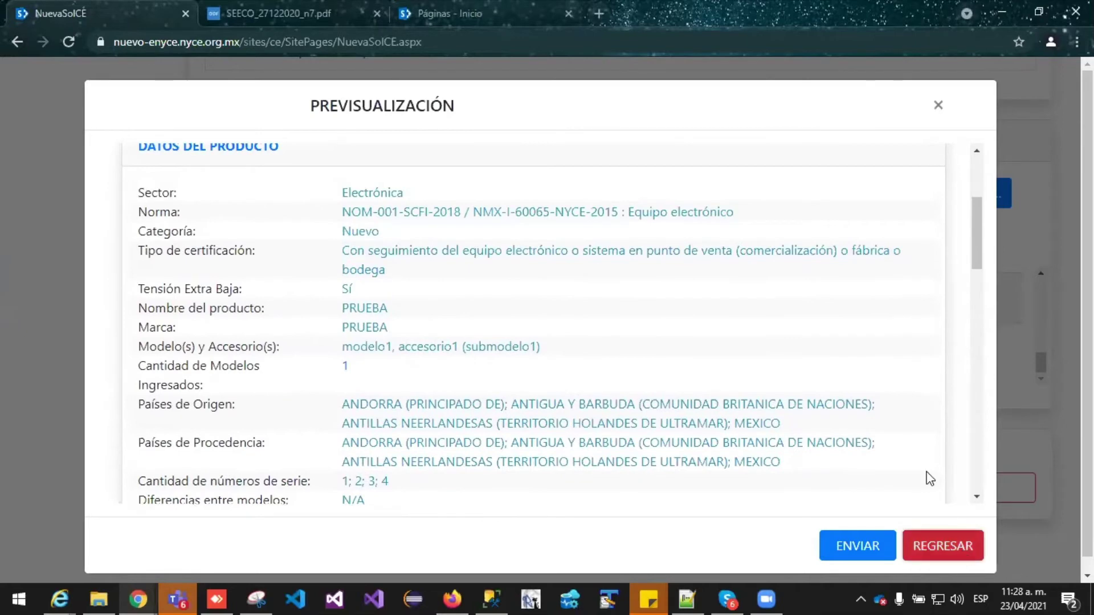
pyautogui.scroll(10, 683, 256)
pyautogui.scroll(15, 641, 313)
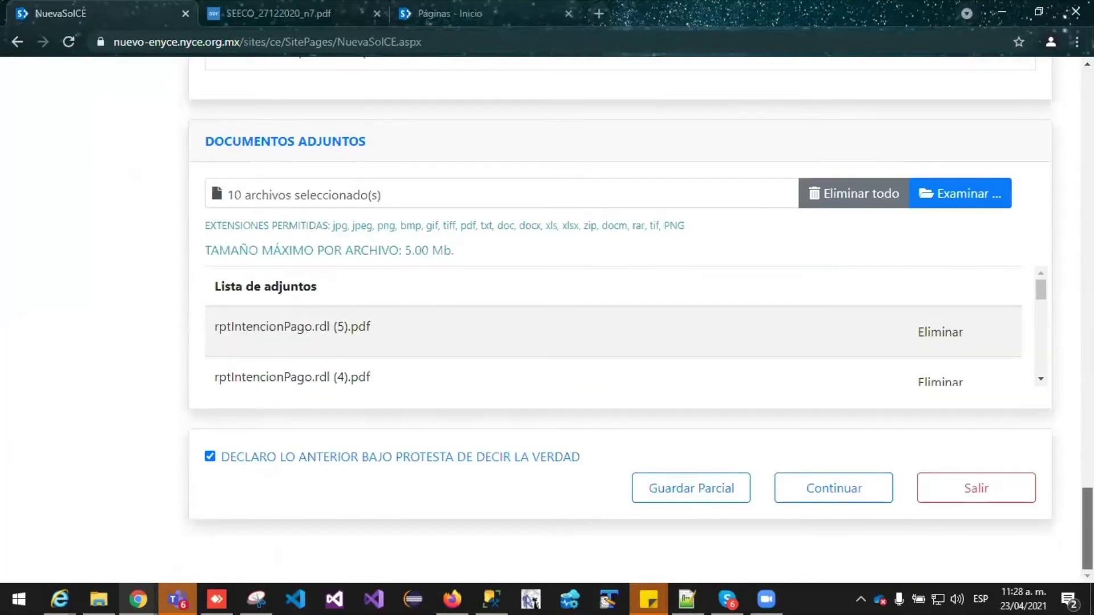
pyautogui.click(814, 494)
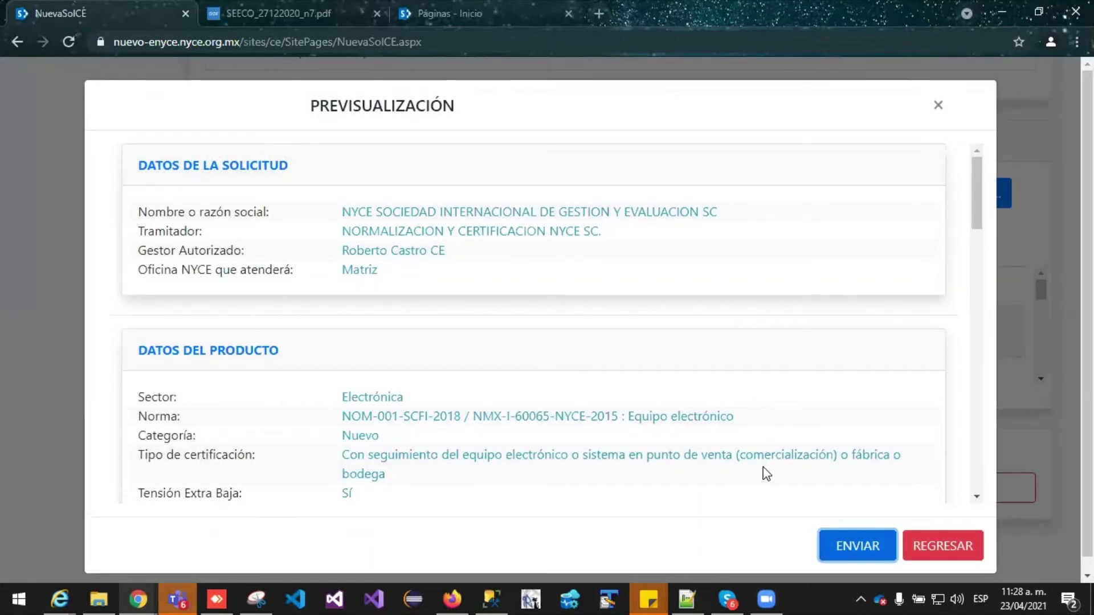
pyautogui.scroll(-15, 969, 314)
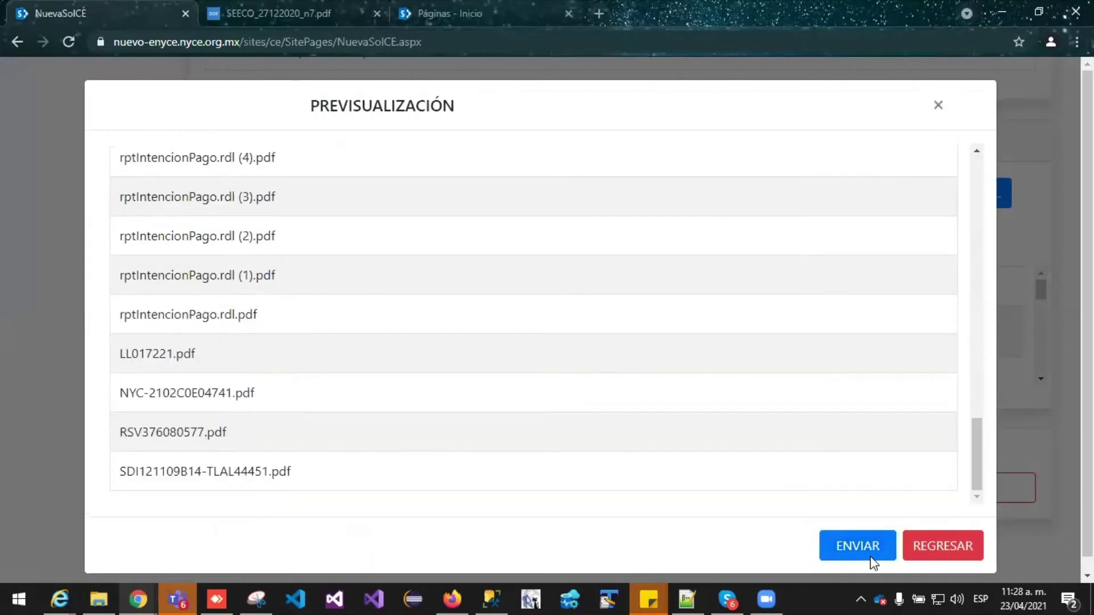
pyautogui.click(857, 547)
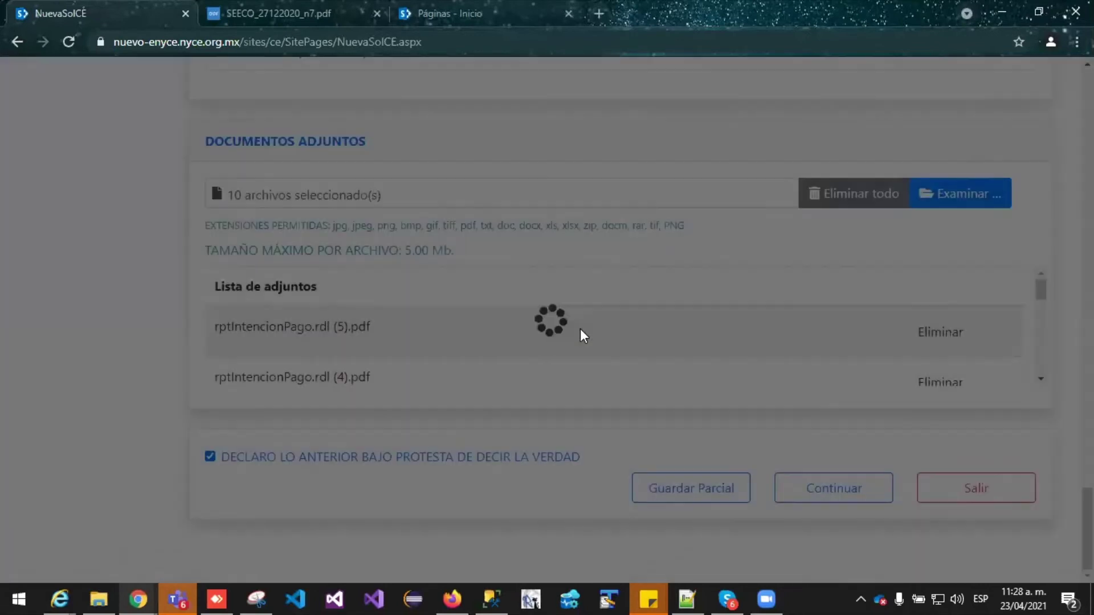
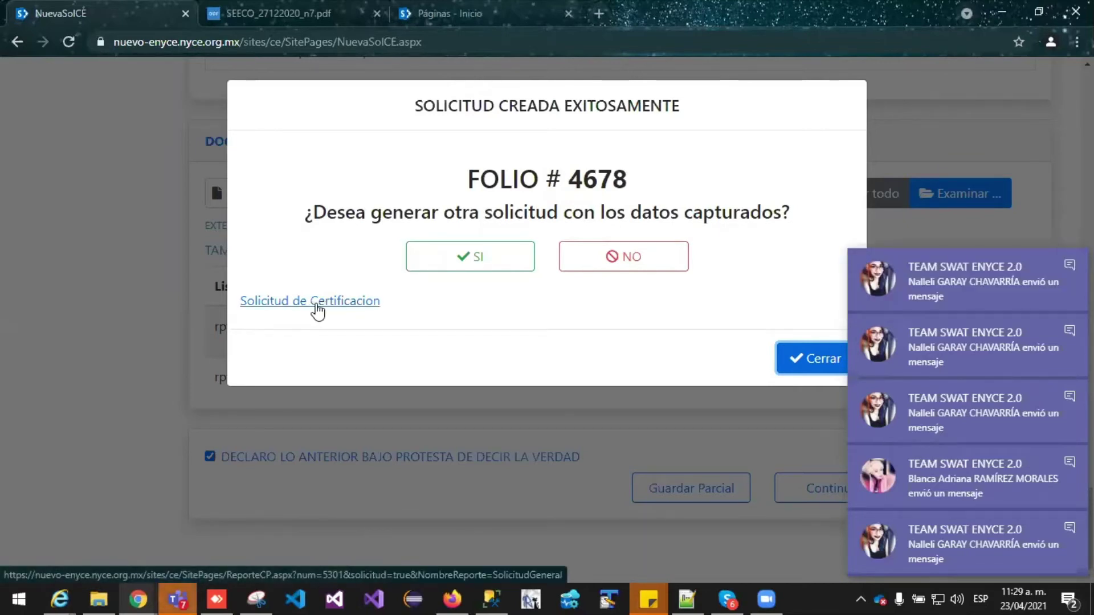
# Answer NO to reusing folio 4678's data, landing on the requests list
pyautogui.click(639, 264)
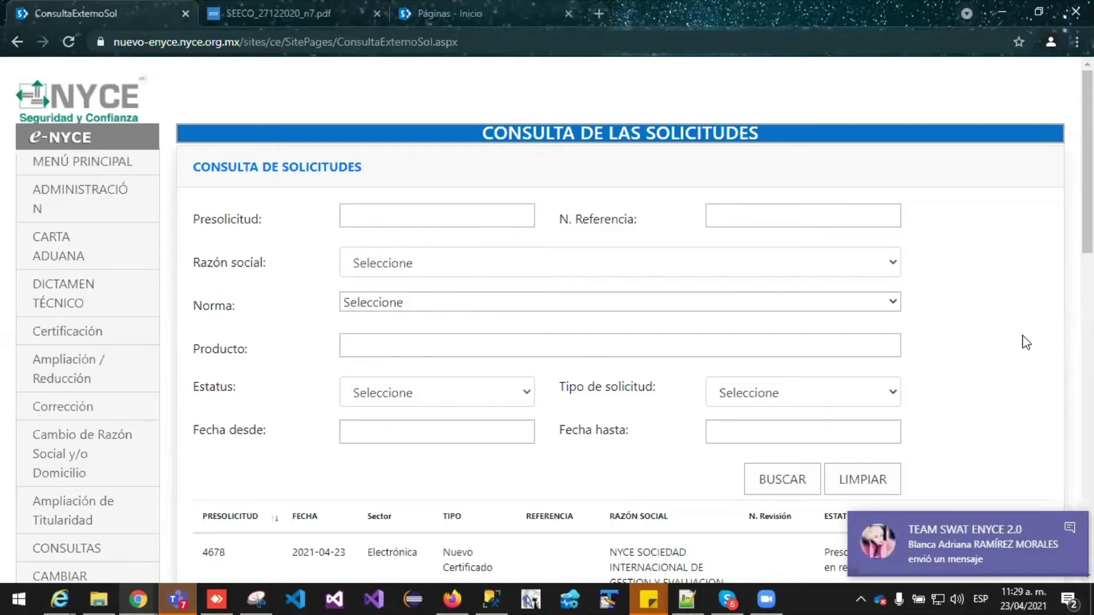
pyautogui.scroll(-1, 1025, 342)
pyautogui.scroll(1, 1026, 342)
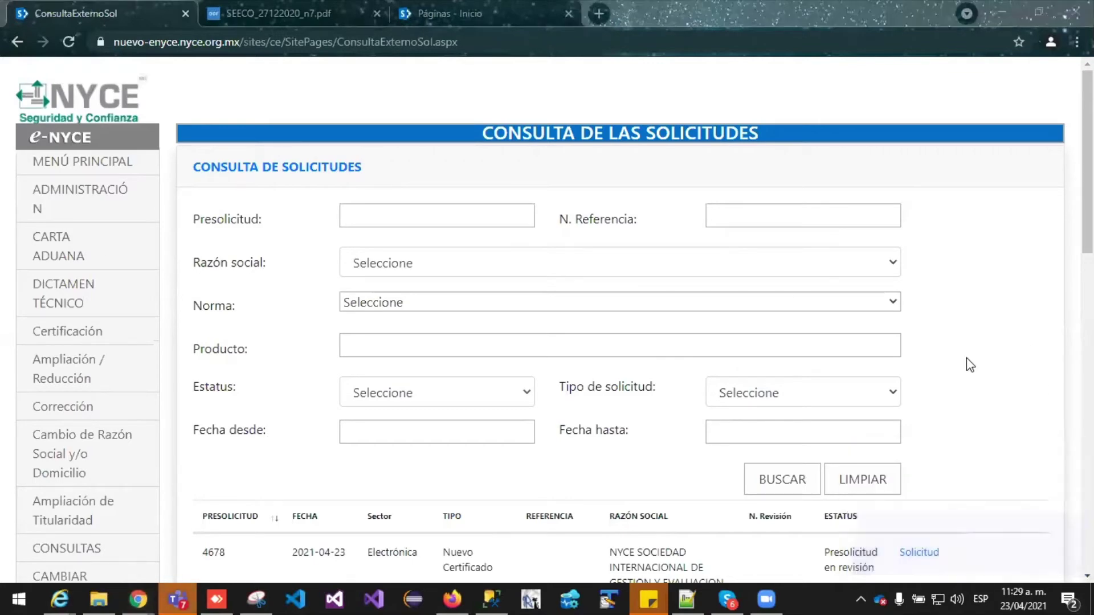
pyautogui.scroll(-1, 971, 350)
pyautogui.scroll(1, 971, 350)
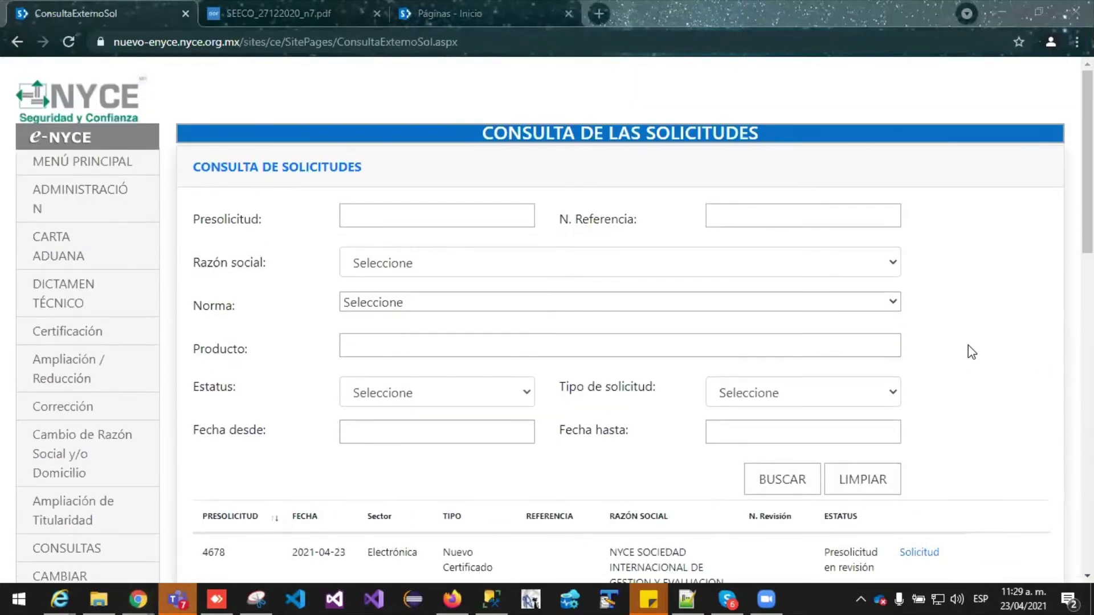
pyautogui.scroll(-3, 971, 352)
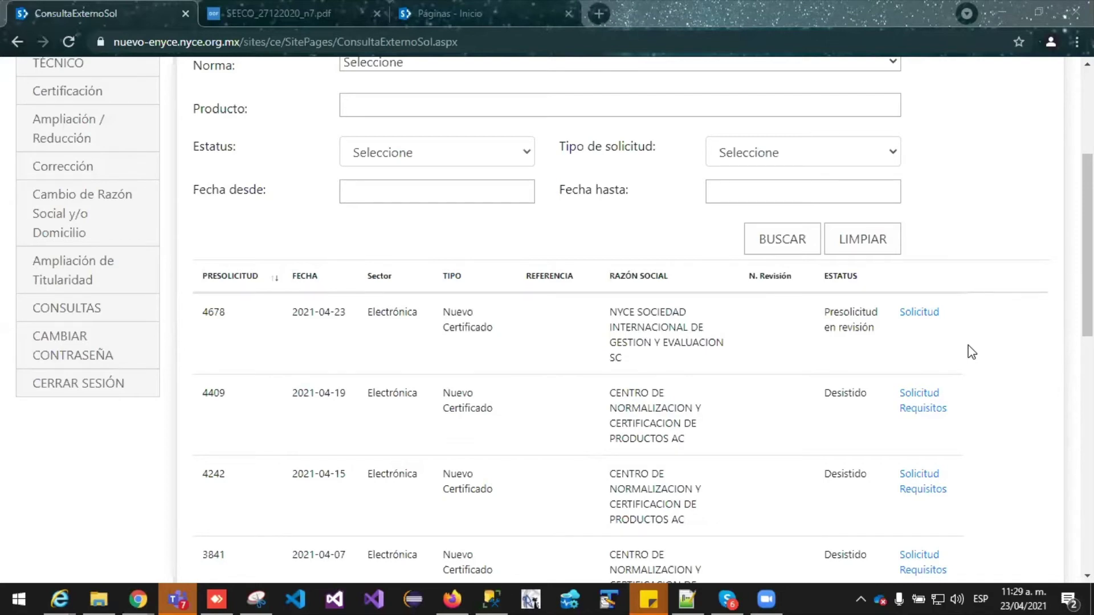
pyautogui.scroll(-3, 971, 352)
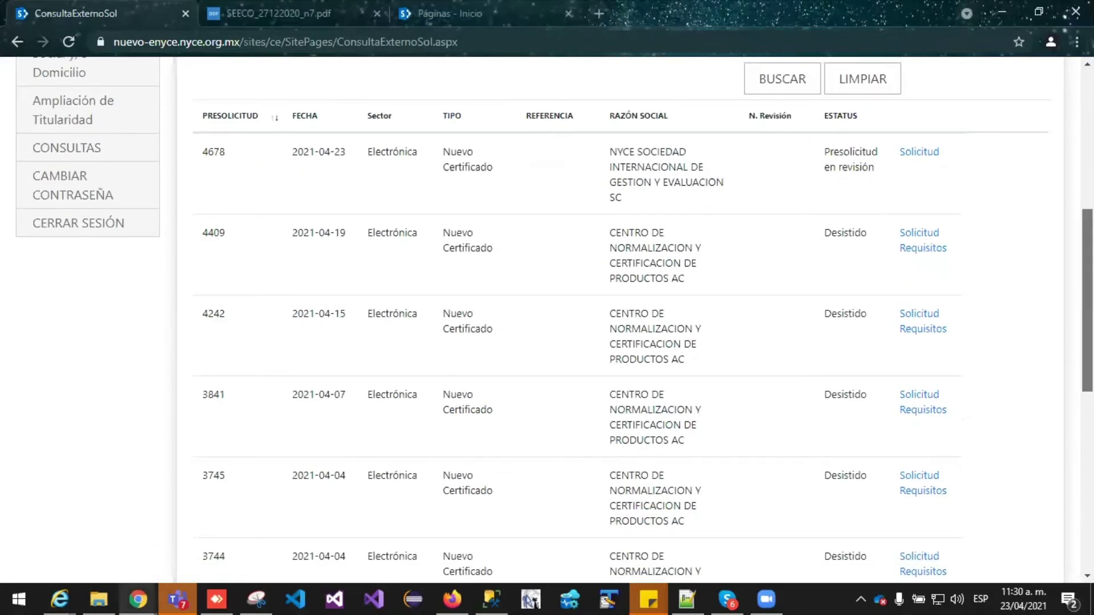
pyautogui.scroll(-1, 546, 319)
pyautogui.scroll(-4, 547, 319)
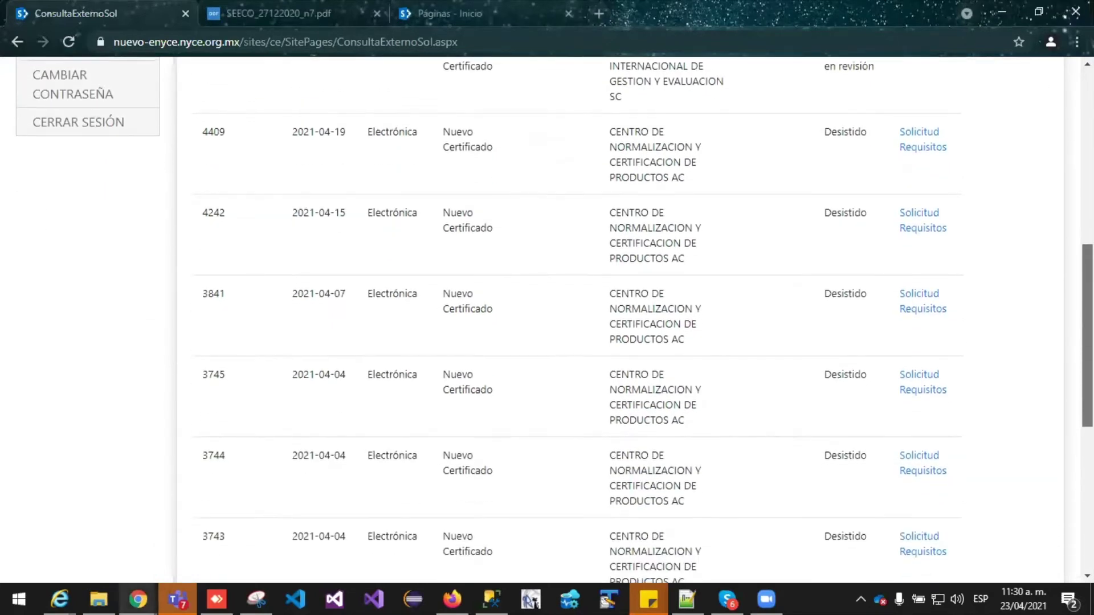
pyautogui.scroll(-3, 546, 319)
pyautogui.scroll(-1, 547, 319)
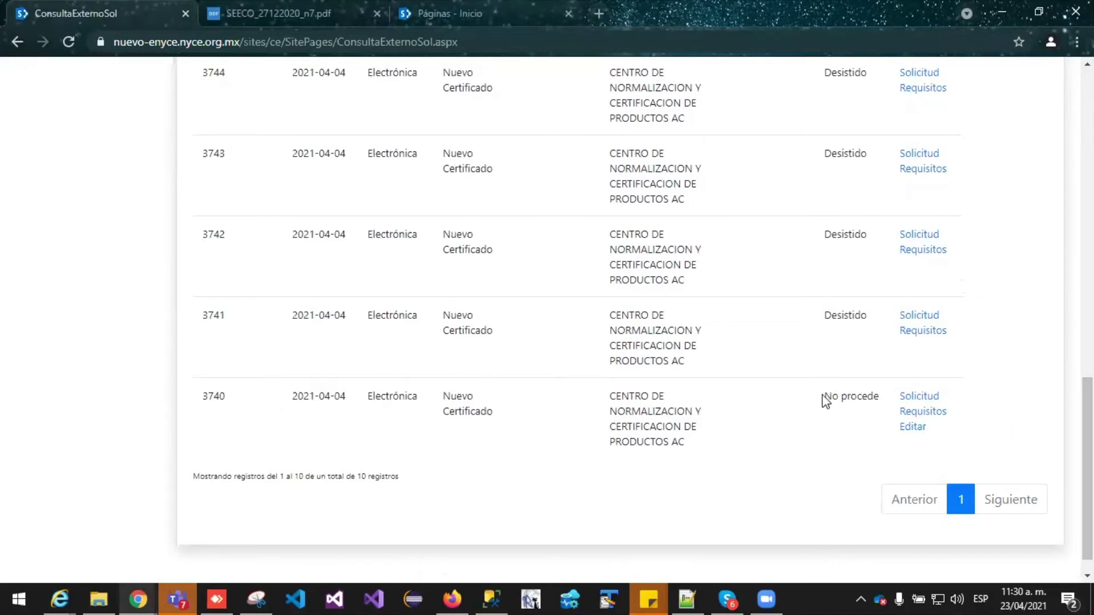
pyautogui.moveTo(825, 395); pyautogui.dragTo(877, 395)
pyautogui.click(833, 428)
pyautogui.scroll(2, 920, 452)
pyautogui.scroll(13, 947, 332)
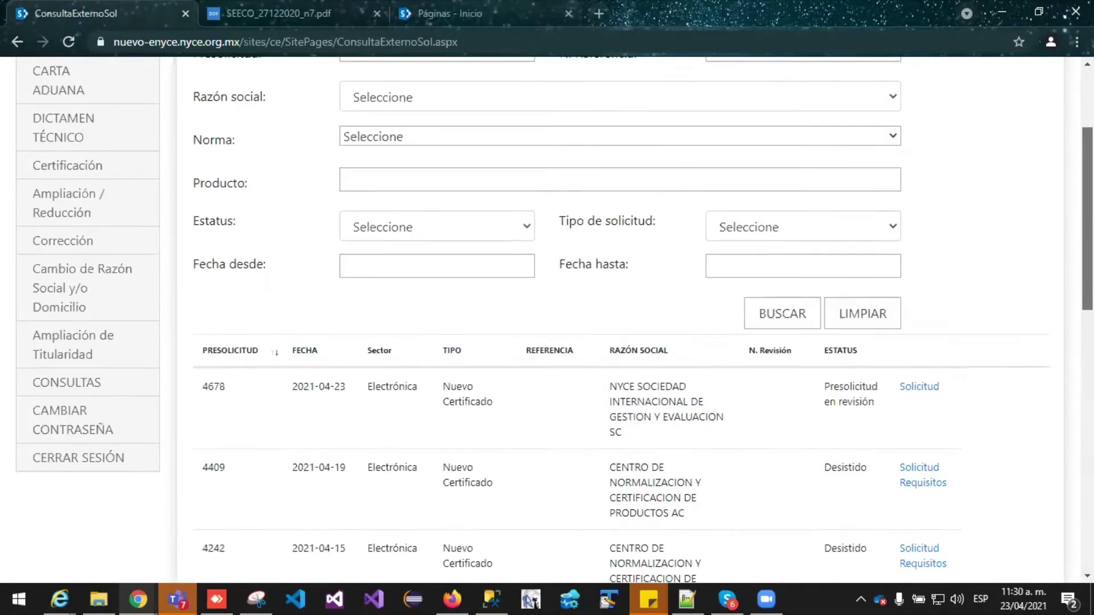
pyautogui.scroll(-1, 947, 332)
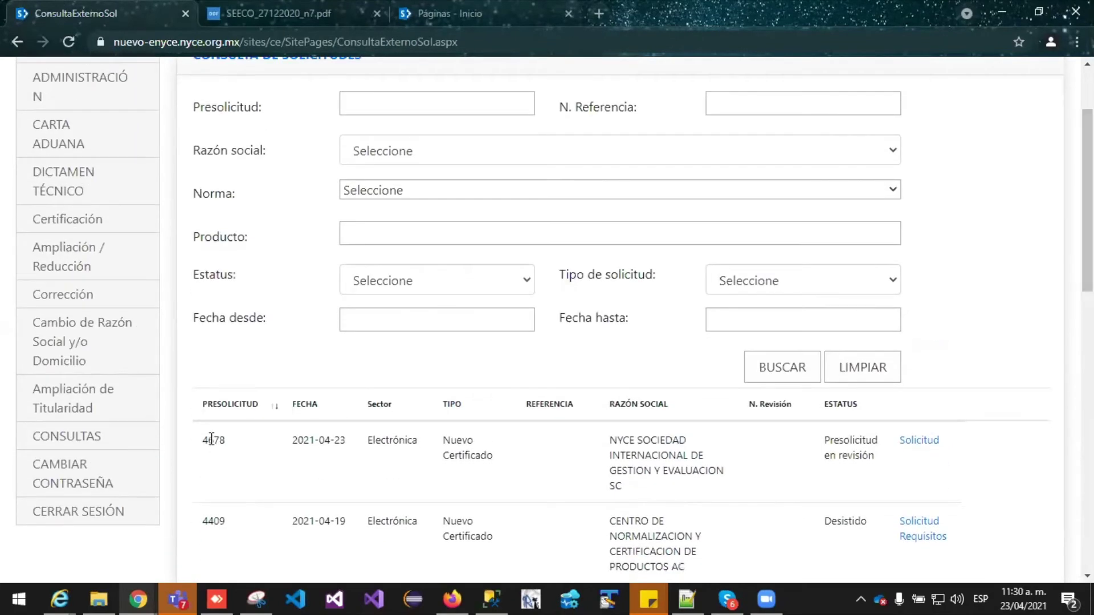
pyautogui.moveTo(203, 439); pyautogui.dragTo(228, 441)
pyautogui.scroll(-1, 673, 419)
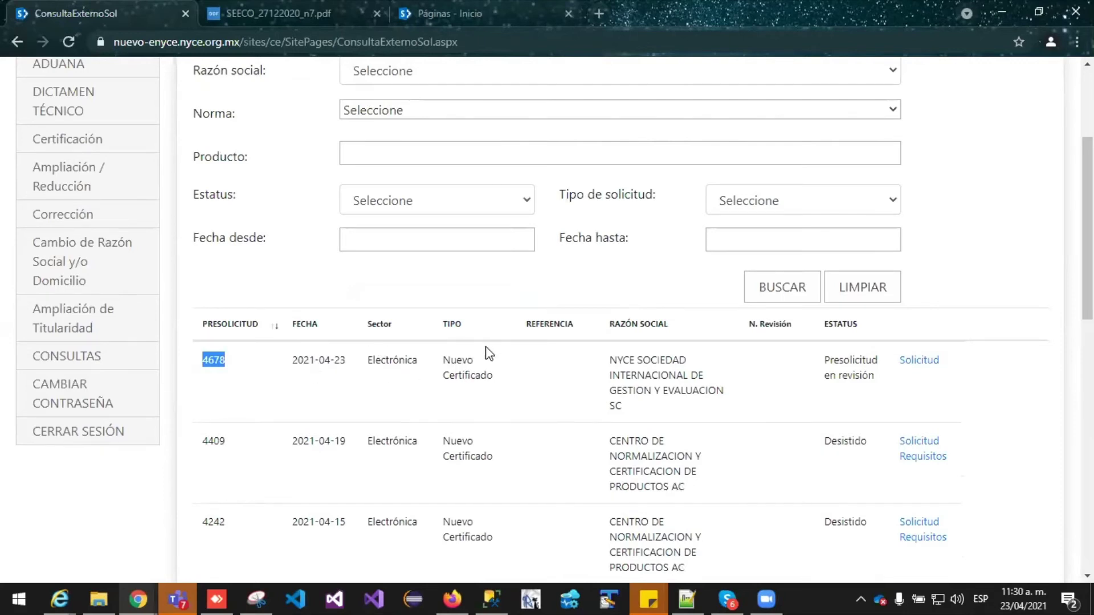
pyautogui.scroll(-6, 568, 353)
pyautogui.scroll(6, 570, 408)
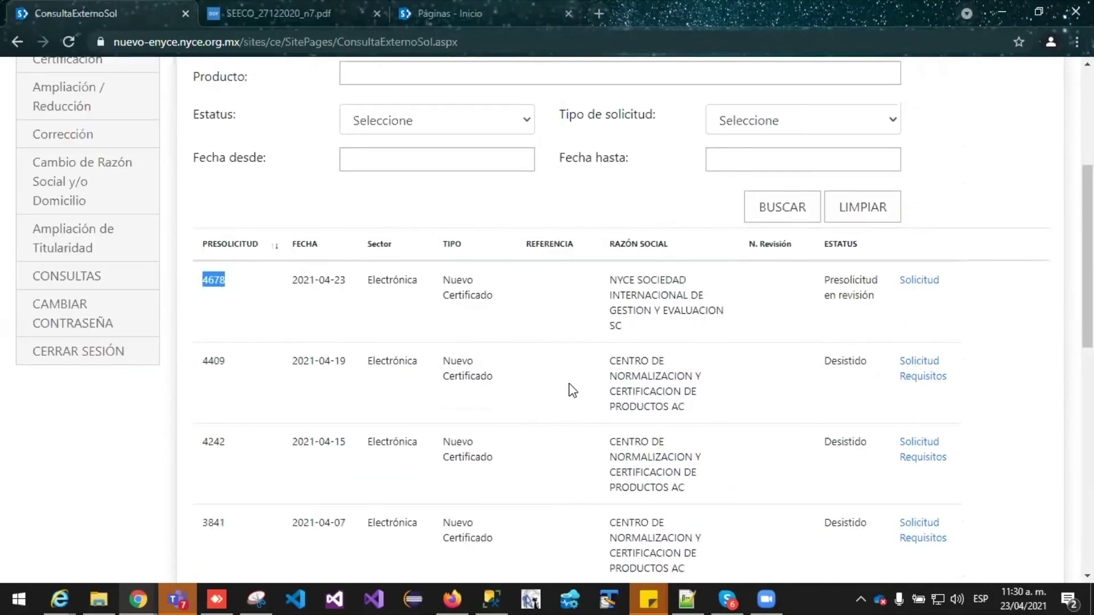
pyautogui.scroll(-4, 867, 376)
pyautogui.scroll(5, 854, 435)
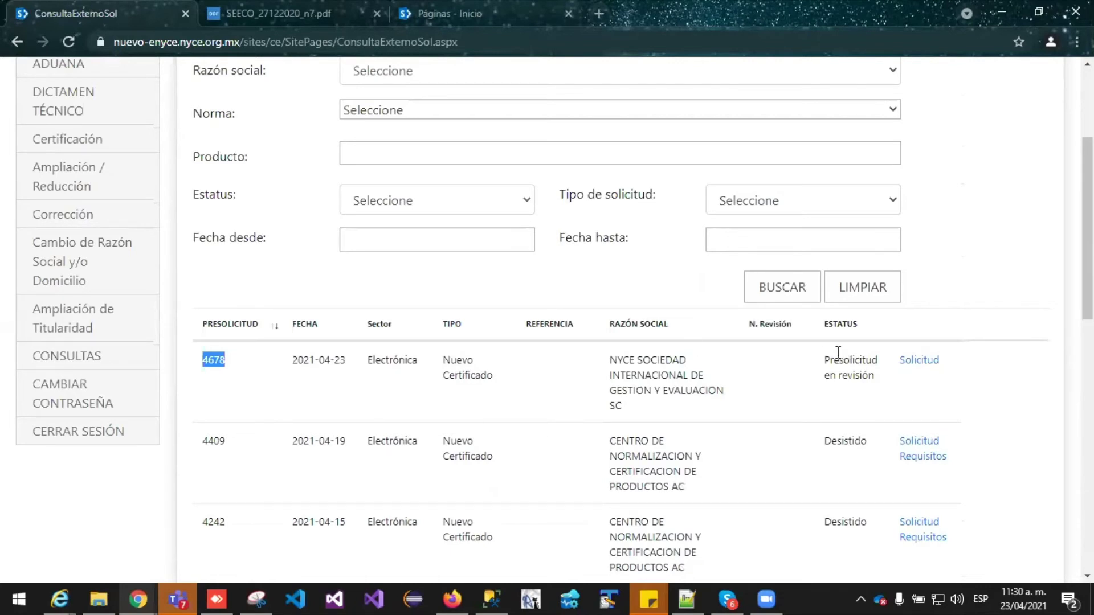
pyautogui.scroll(-3, 897, 373)
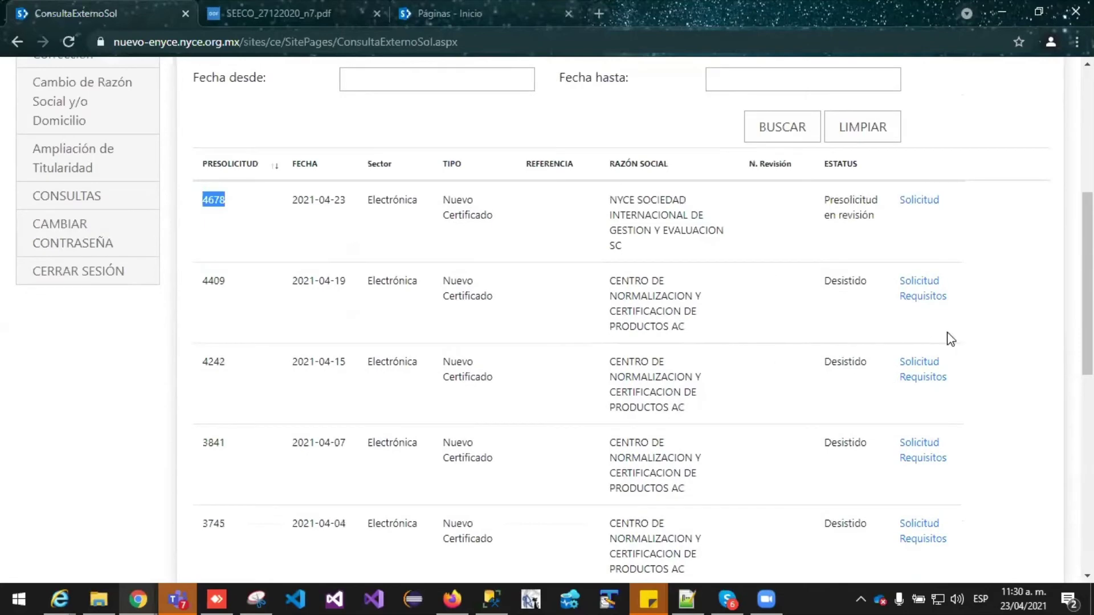
pyautogui.scroll(1, 725, 386)
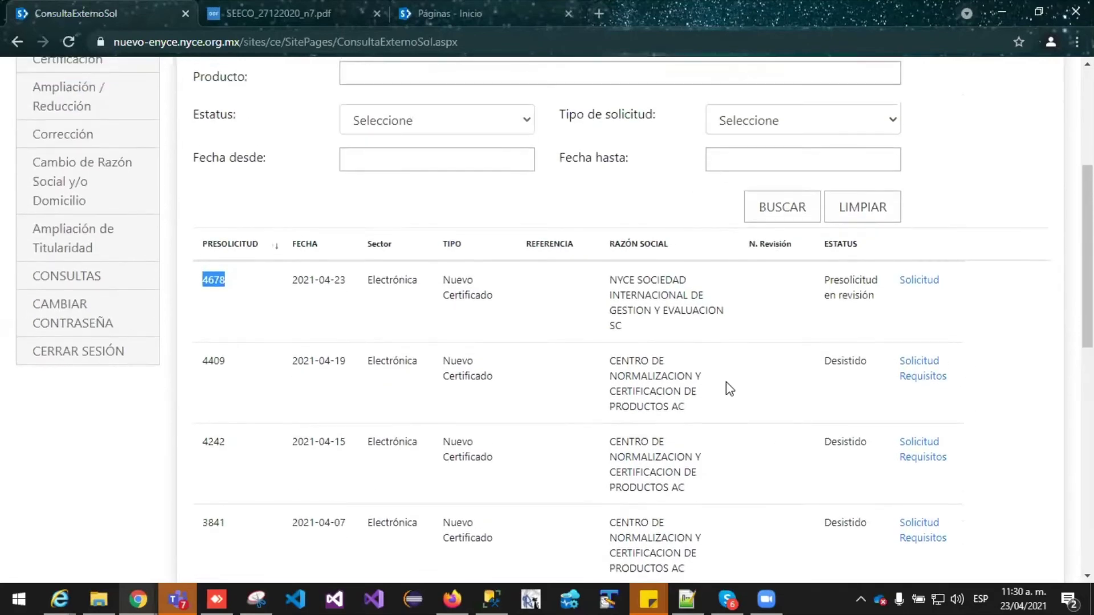
pyautogui.scroll(2, 626, 359)
pyautogui.scroll(3, 627, 359)
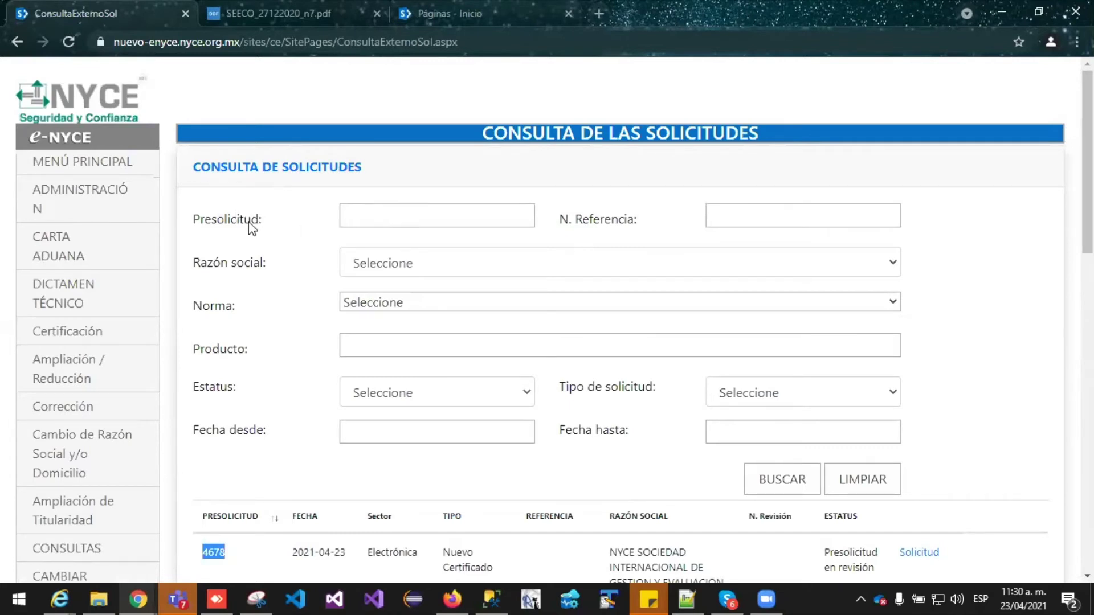
pyautogui.click(386, 219)
pyautogui.click(757, 218)
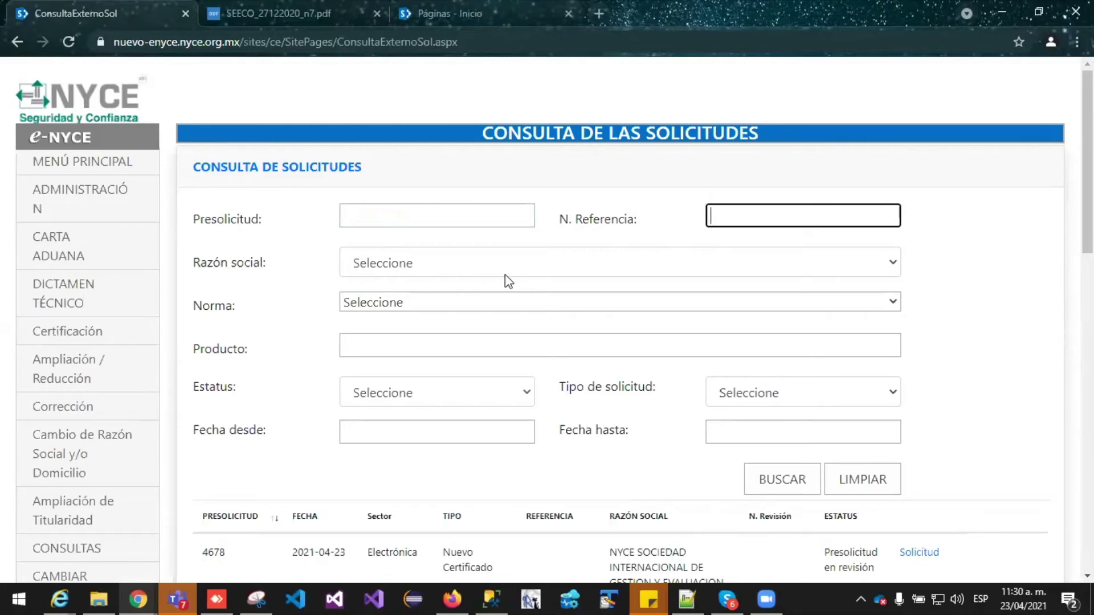
pyautogui.click(517, 266)
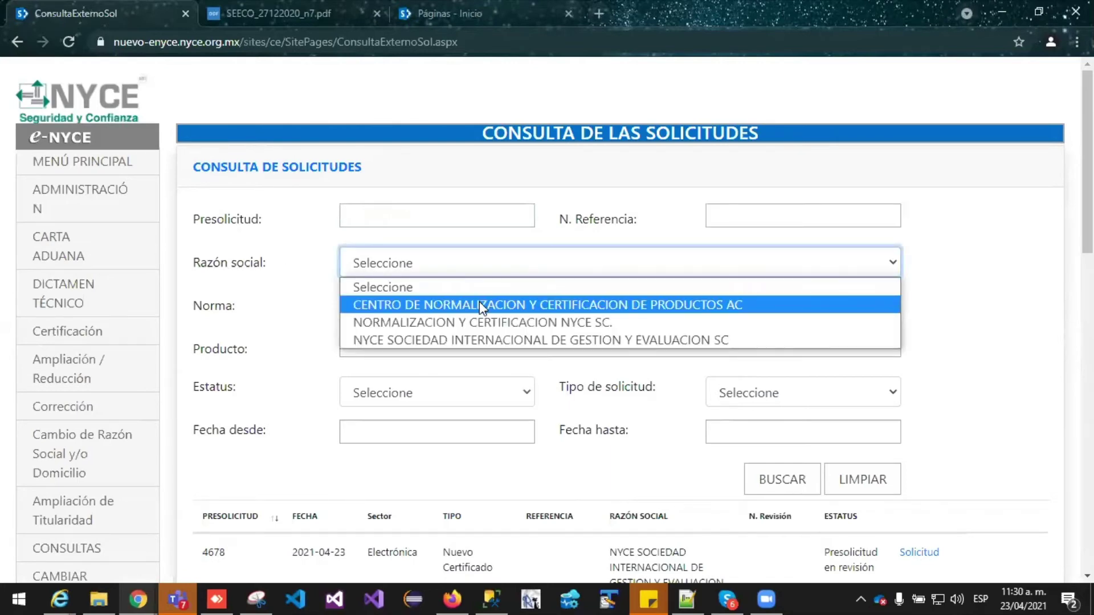
pyautogui.click(461, 302)
pyautogui.click(423, 305)
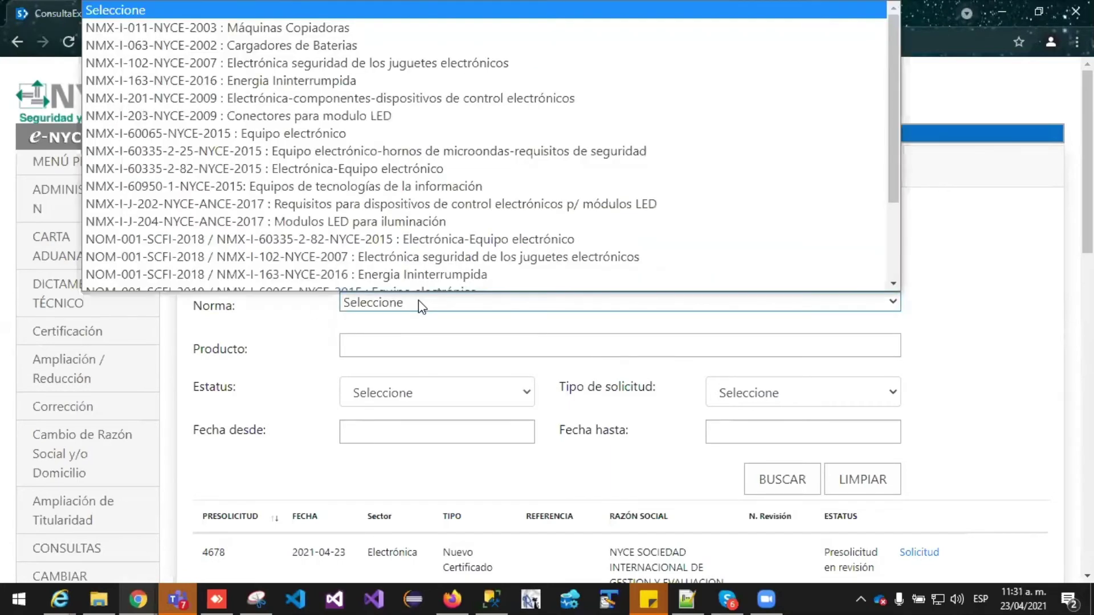
pyautogui.scroll(-3, 370, 280)
pyautogui.click(969, 323)
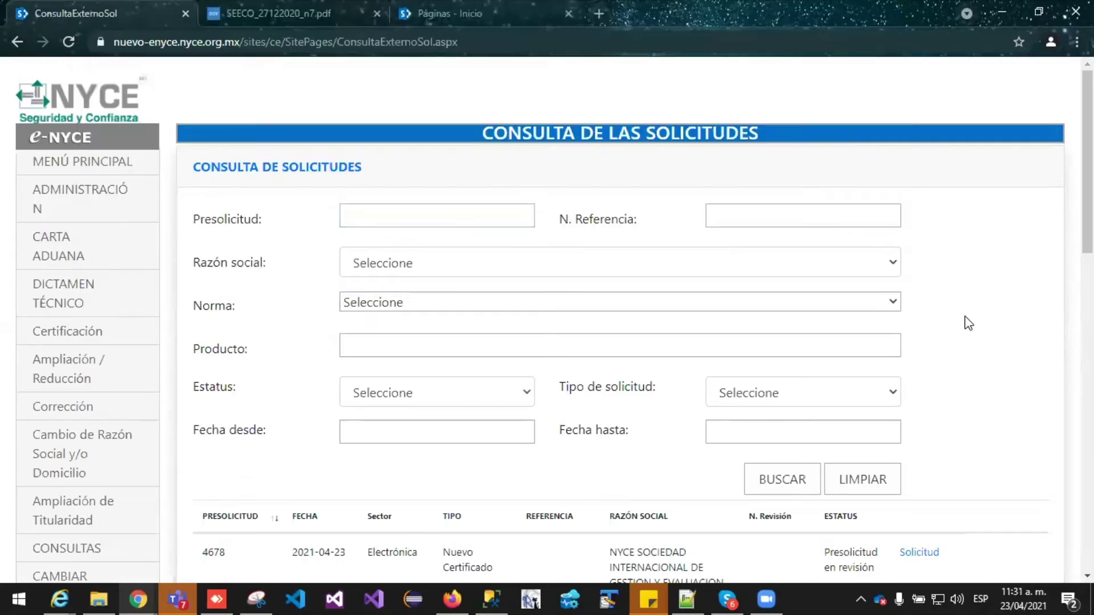
pyautogui.scroll(-1, 419, 339)
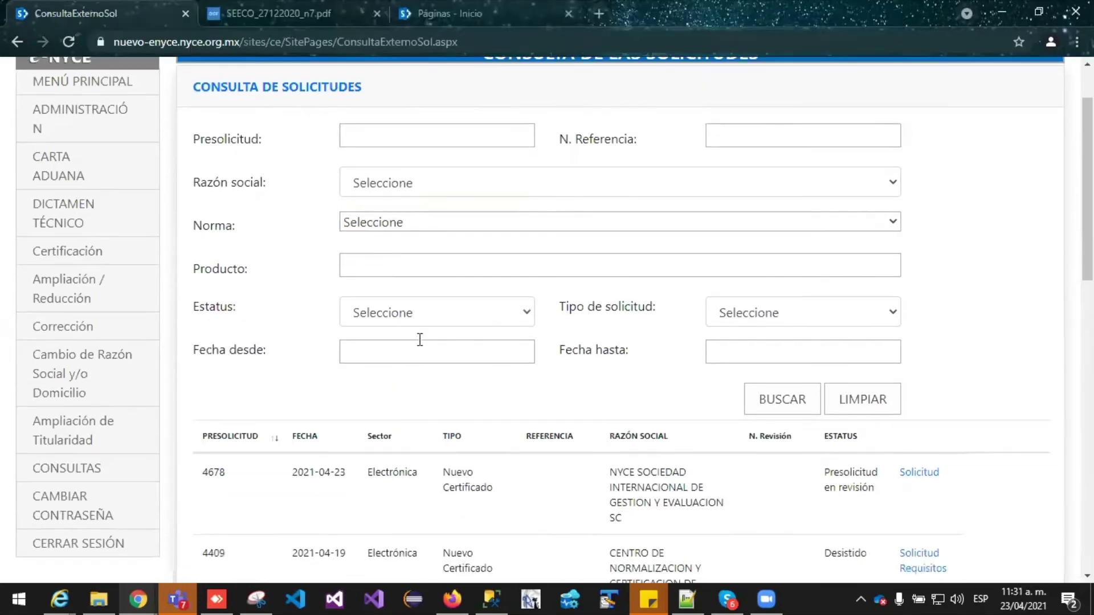
pyautogui.click(442, 315)
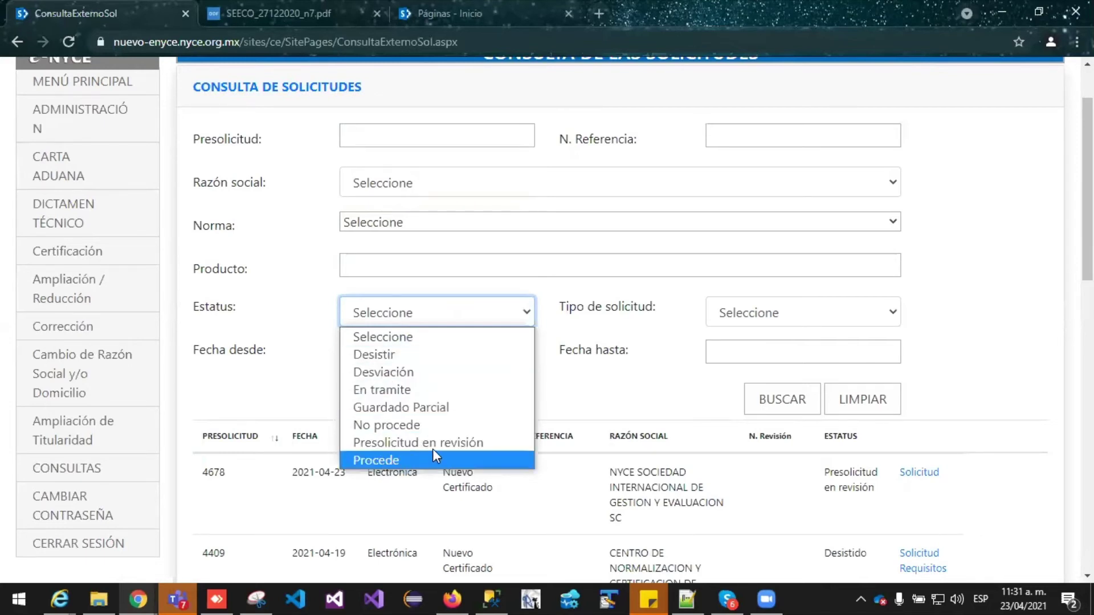
pyautogui.click(589, 407)
pyautogui.click(845, 305)
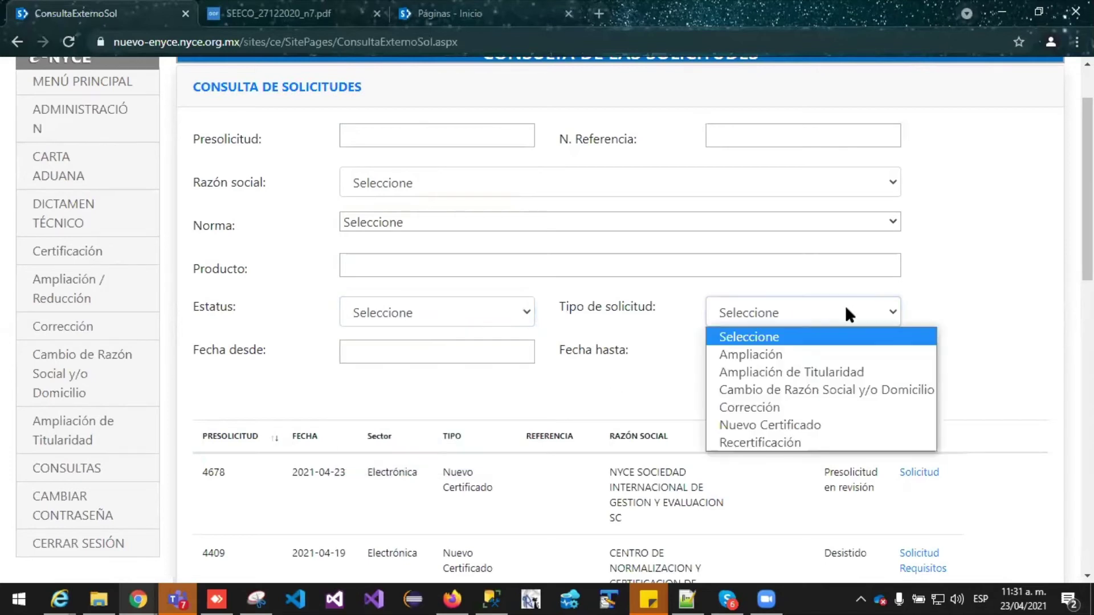
pyautogui.click(973, 301)
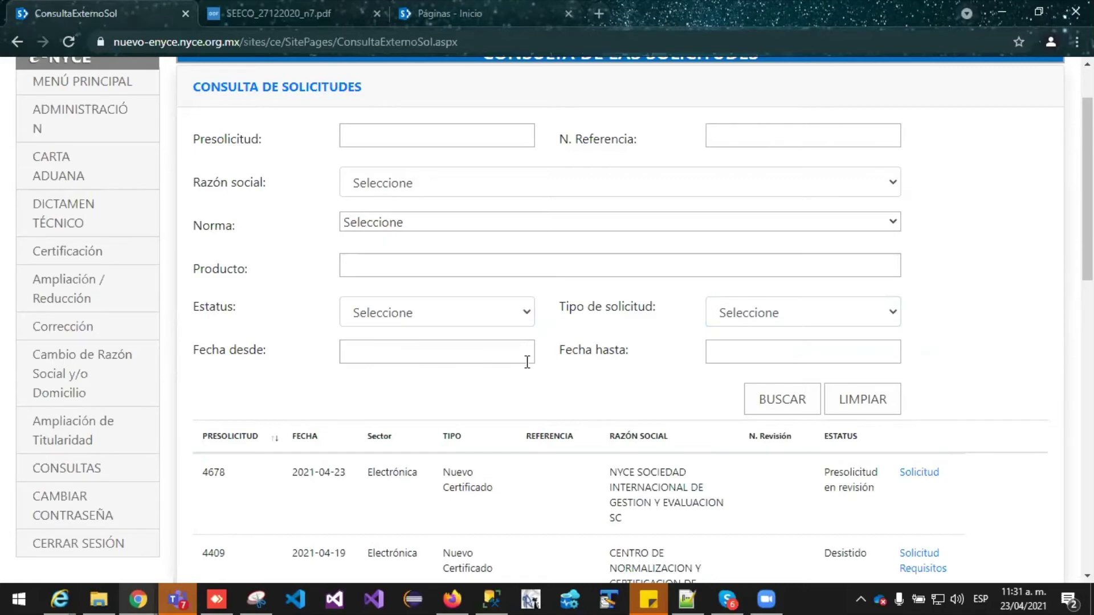
# Edit request 3740, the No procede row at the bottom of the results table
pyautogui.scroll(-5, 587, 360)
pyautogui.scroll(-8, 638, 350)
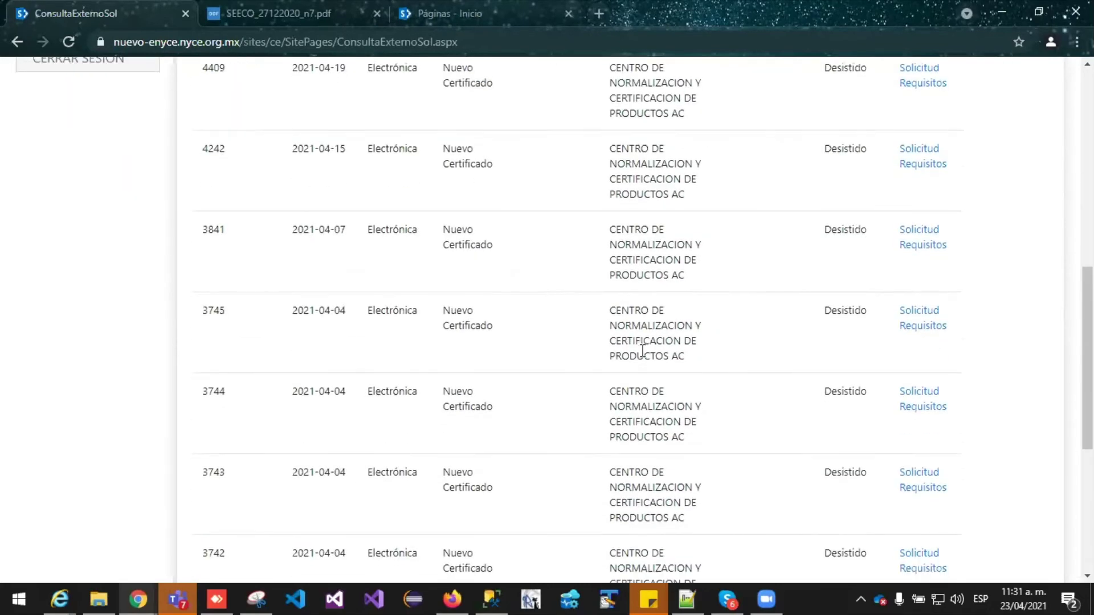
pyautogui.scroll(3, 624, 363)
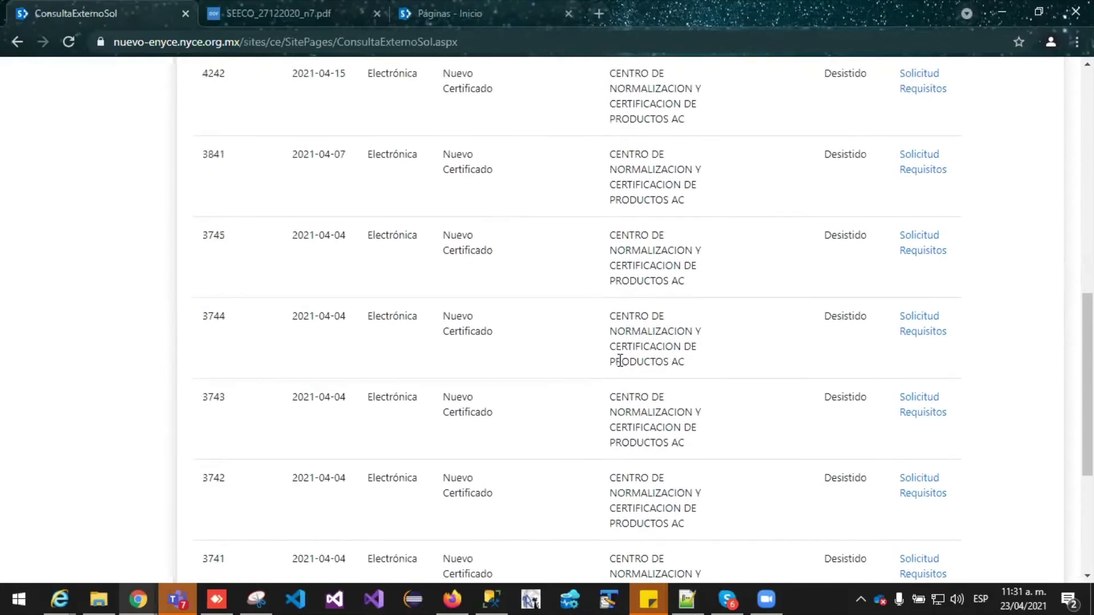
pyautogui.scroll(-5, 623, 363)
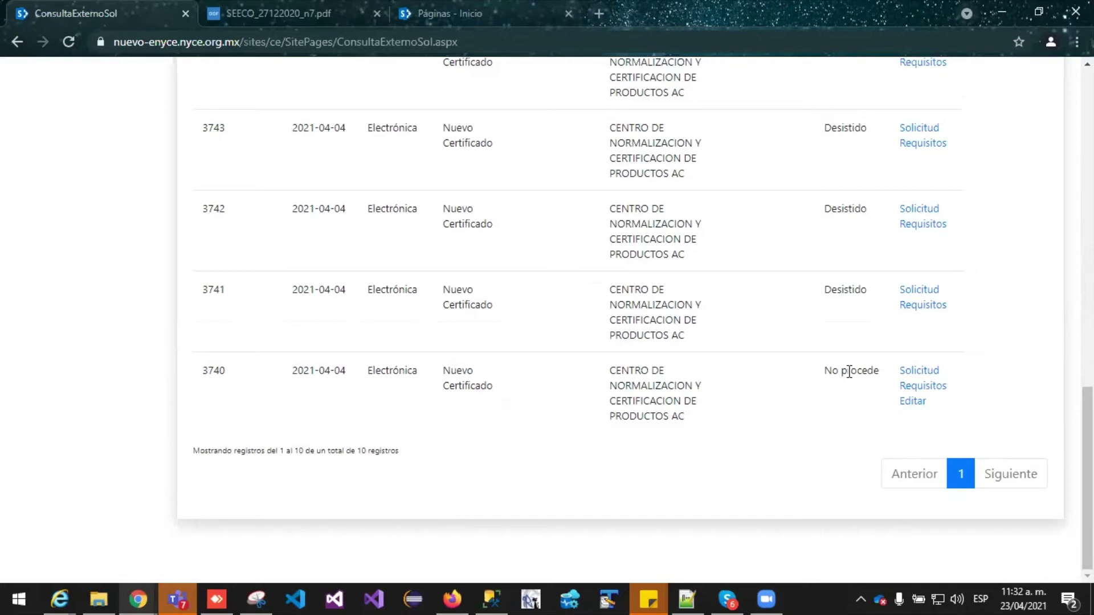
pyautogui.click(912, 403)
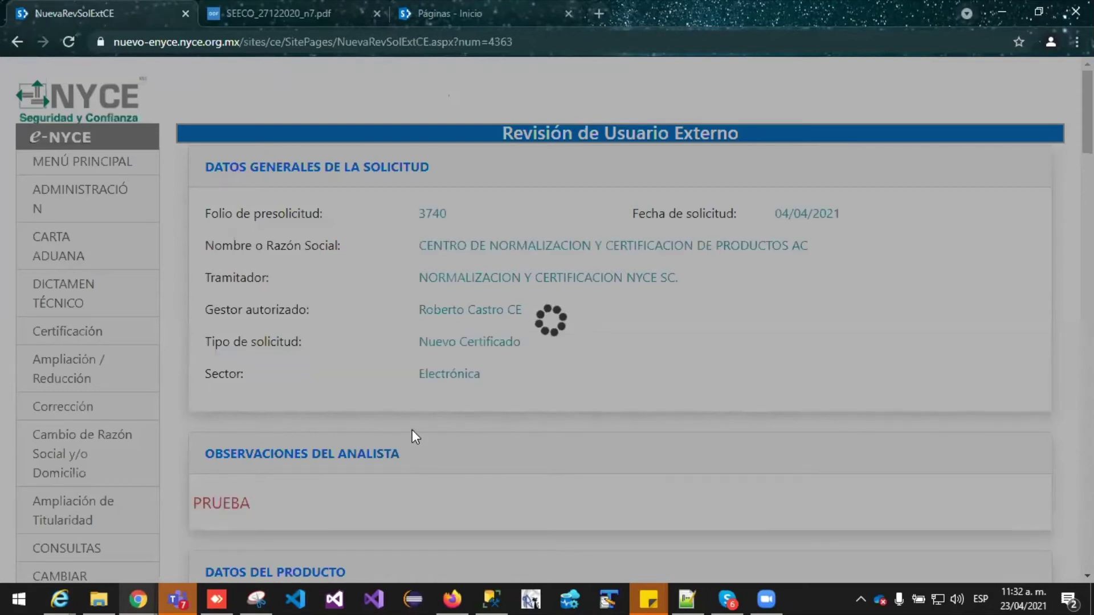
pyautogui.scroll(-1, 411, 430)
pyautogui.scroll(-1, 415, 437)
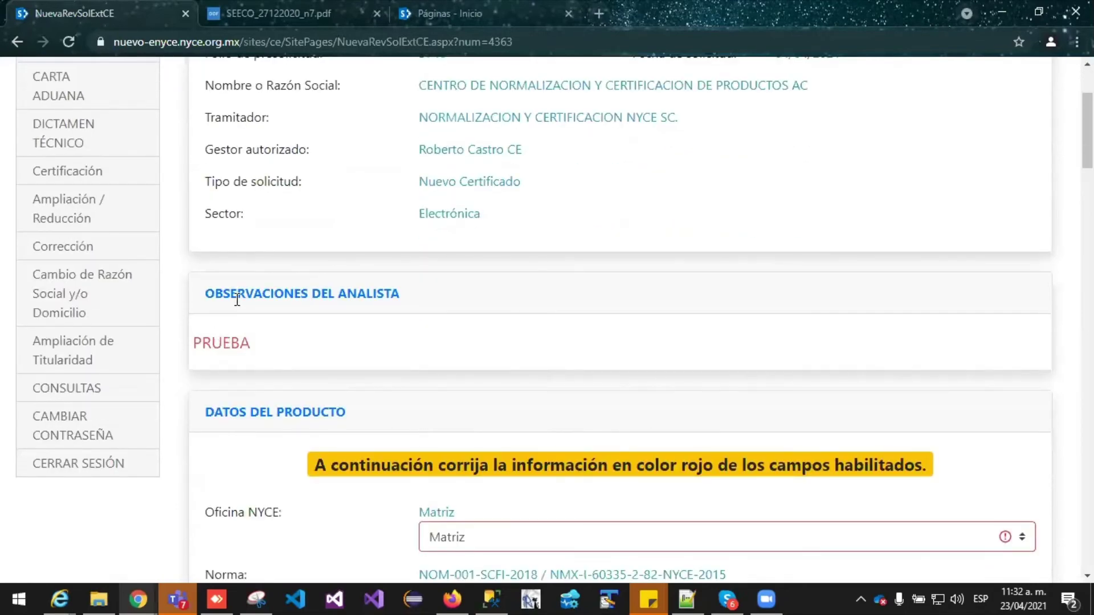
pyautogui.scroll(-1, 245, 344)
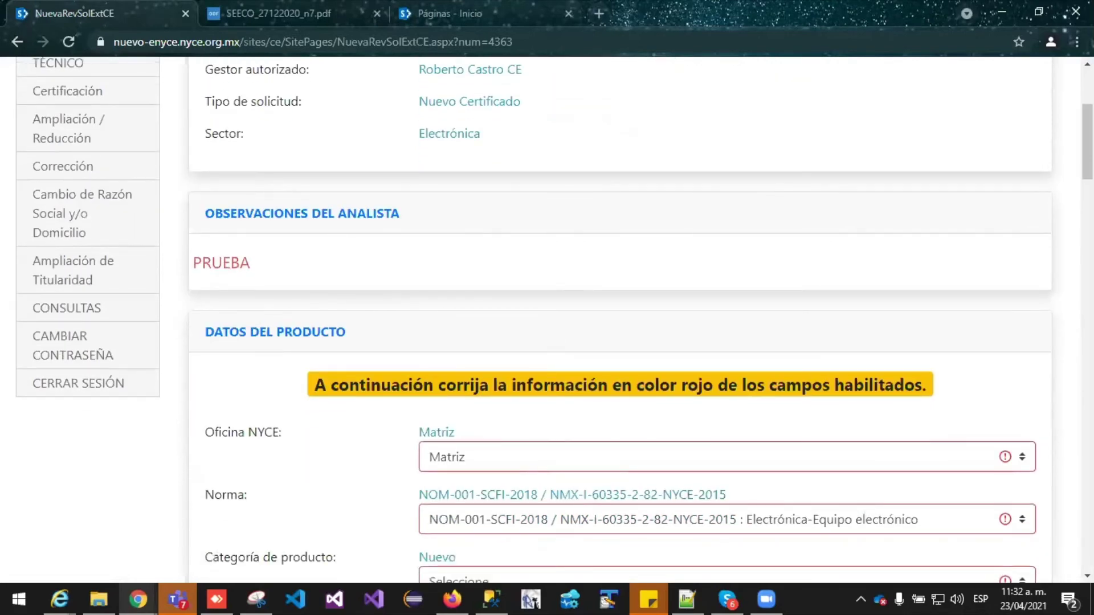
pyautogui.scroll(-5, 547, 319)
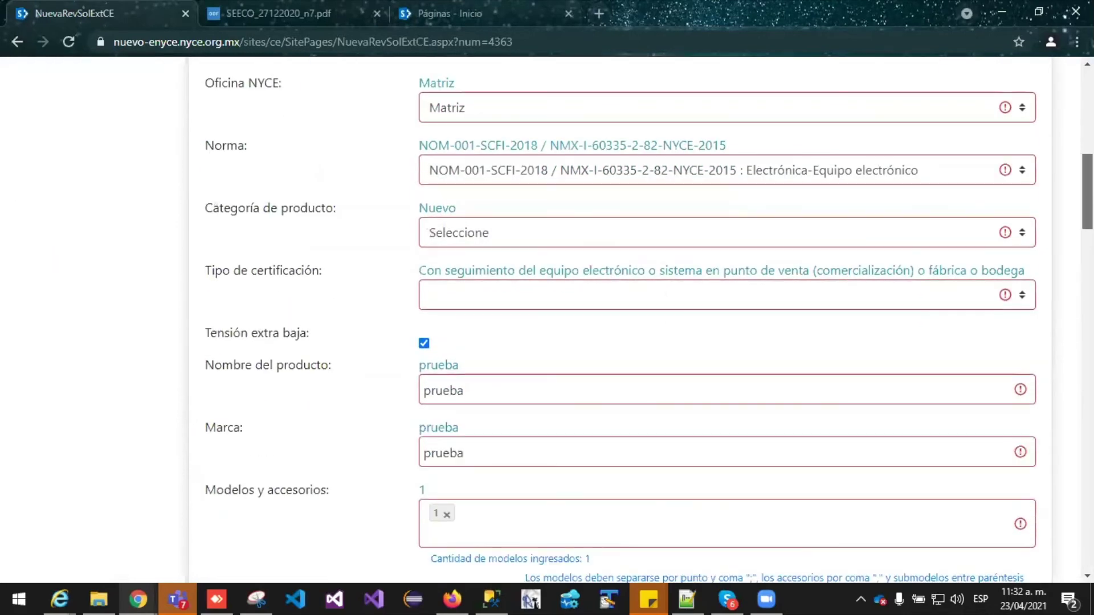
pyautogui.scroll(-9, 546, 319)
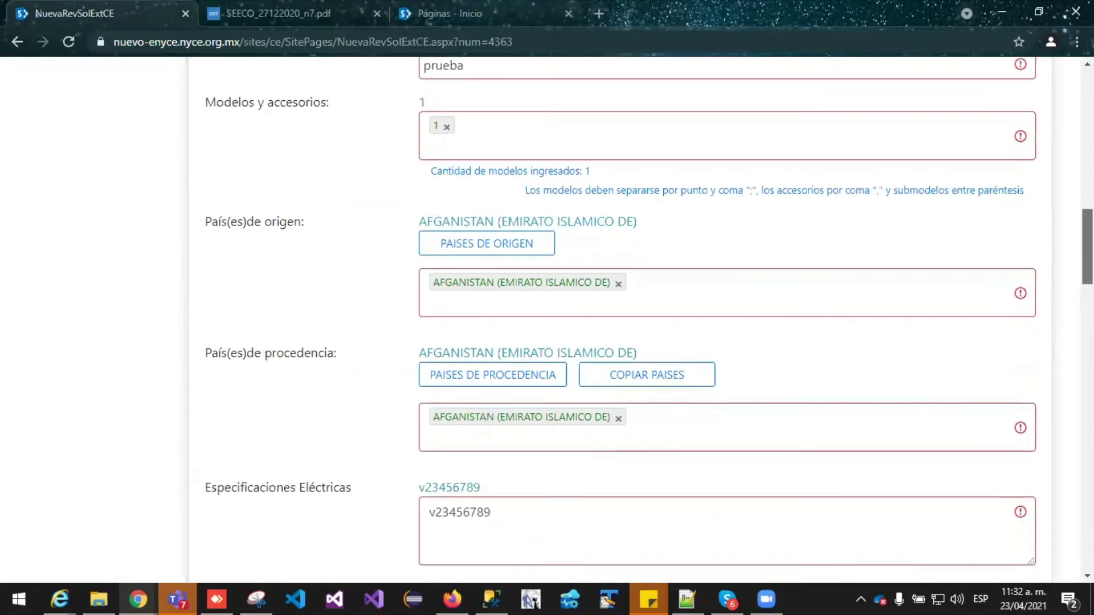
pyautogui.scroll(-4, 547, 319)
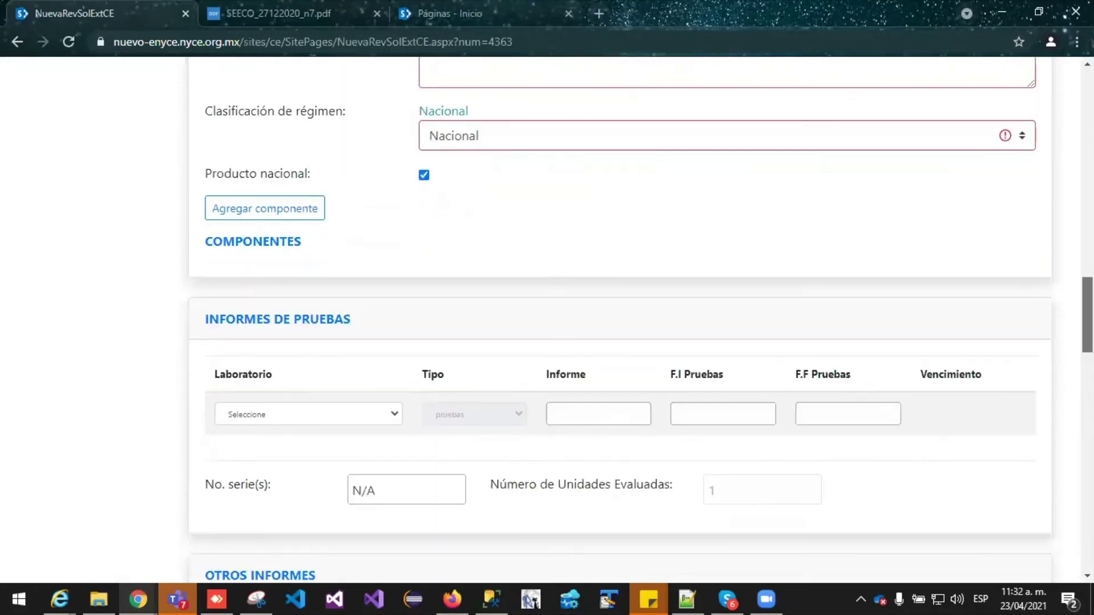
pyautogui.scroll(16, 1027, 190)
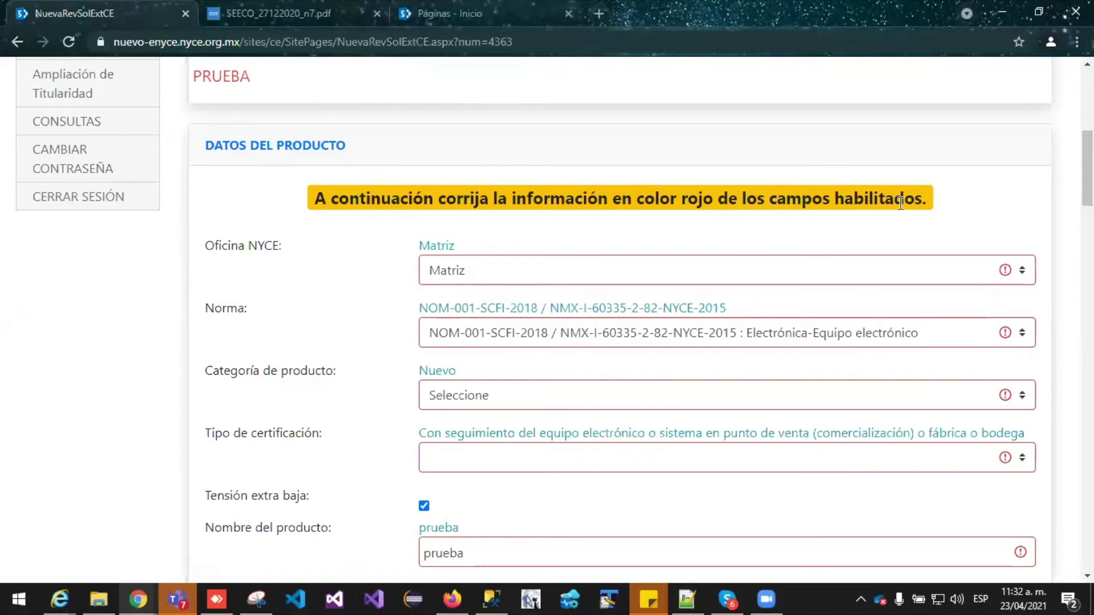
pyautogui.scroll(-1, 446, 192)
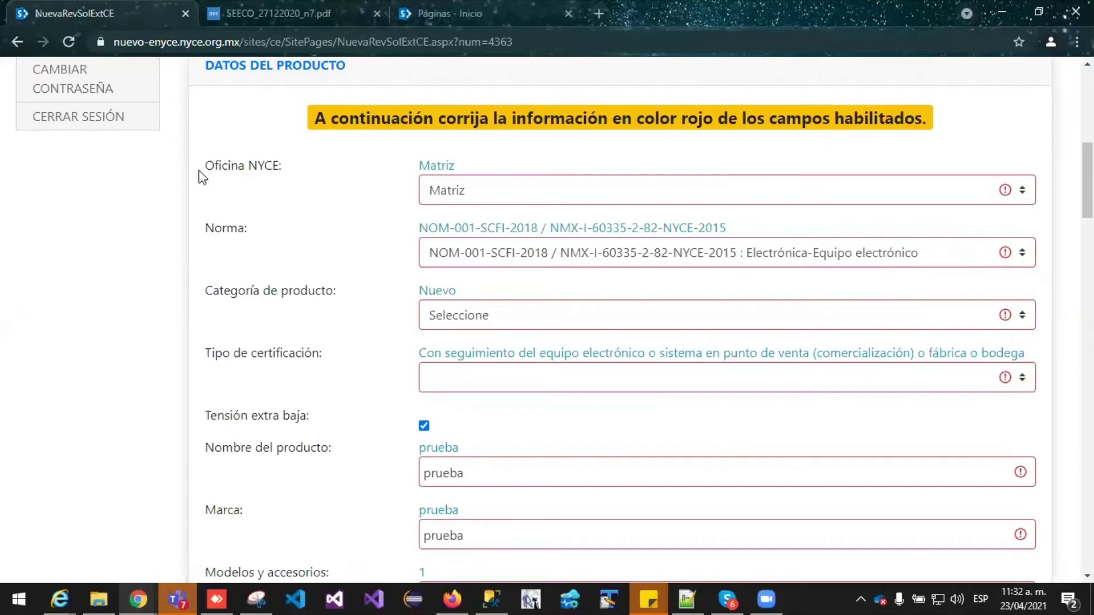
# Change the Norma to NMX-I-J-202-NYCE-ANCE-2017
pyautogui.doubleClick(443, 166)
pyautogui.doubleClick(481, 227)
pyautogui.click(969, 256)
pyautogui.click(857, 206)
pyautogui.moveTo(419, 228); pyautogui.dragTo(727, 235)
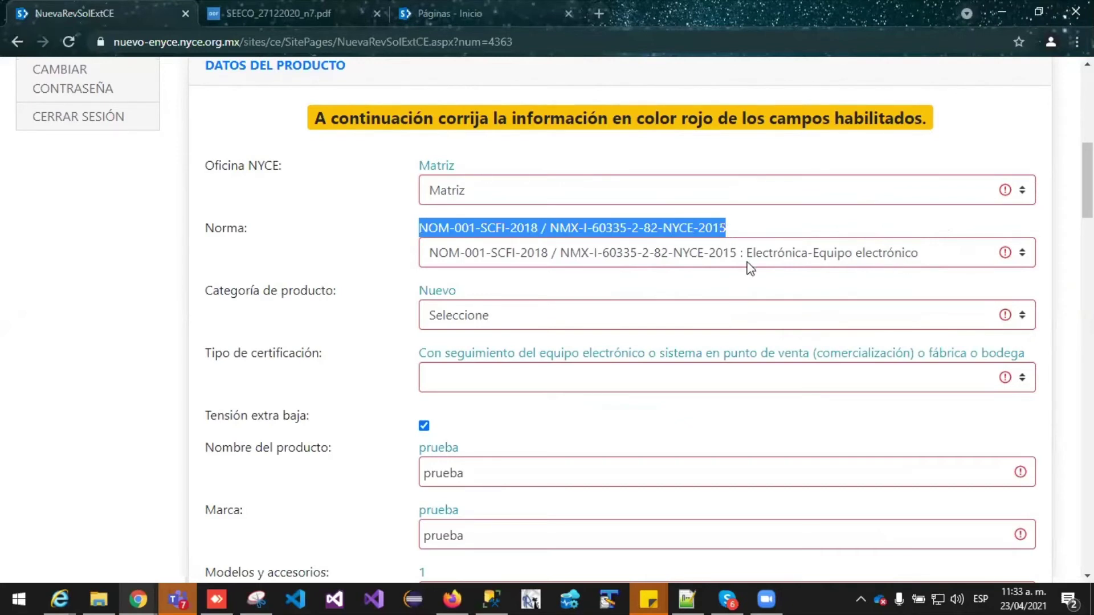
pyautogui.click(942, 254)
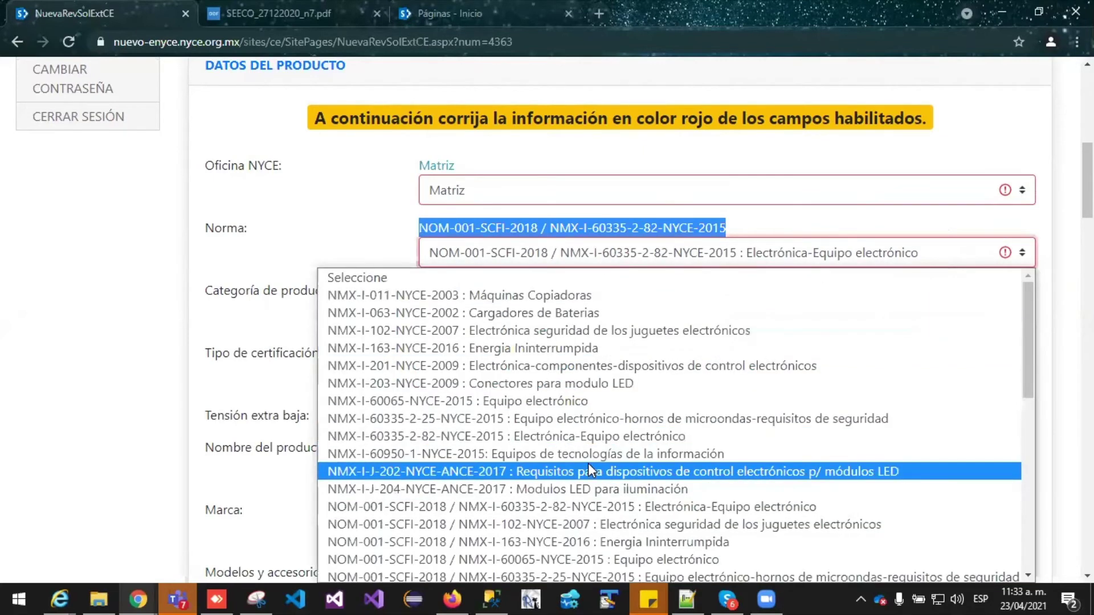
pyautogui.press('Escape')
pyautogui.press('Down')
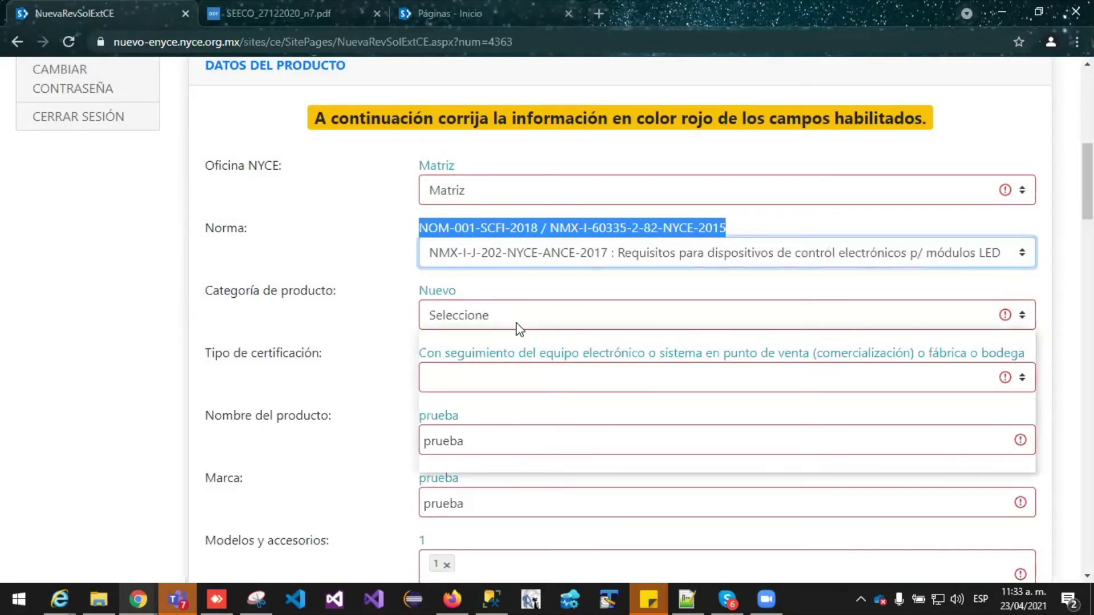
# Set Categoría to Reacondicionado and Tipo de certificación to Por lote
pyautogui.click(518, 323)
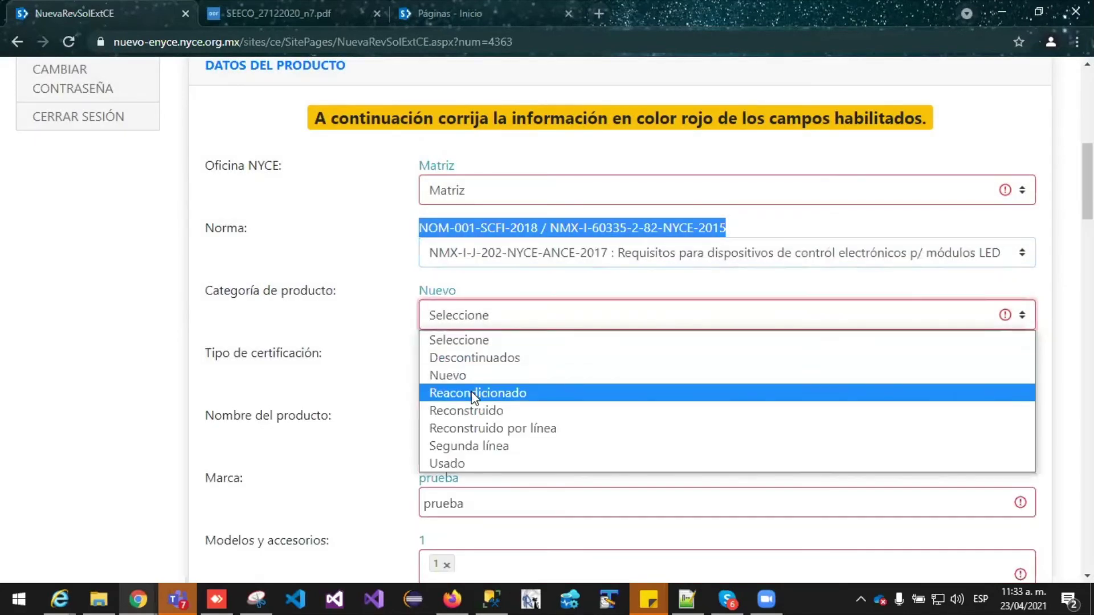
pyautogui.click(477, 392)
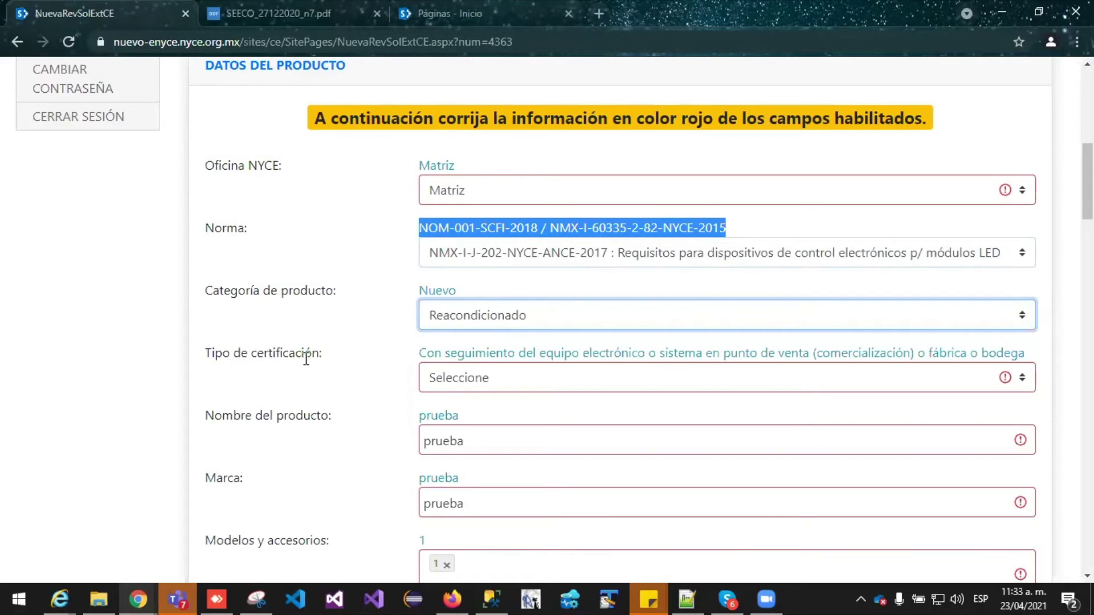
pyautogui.scroll(-1, 288, 337)
pyautogui.click(476, 296)
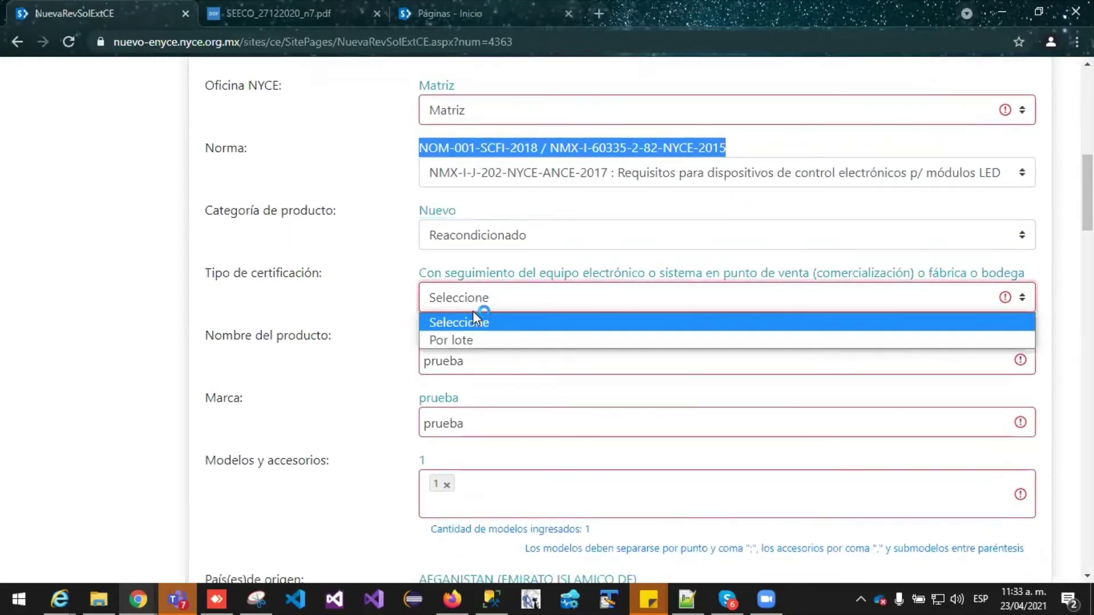
pyautogui.click(460, 340)
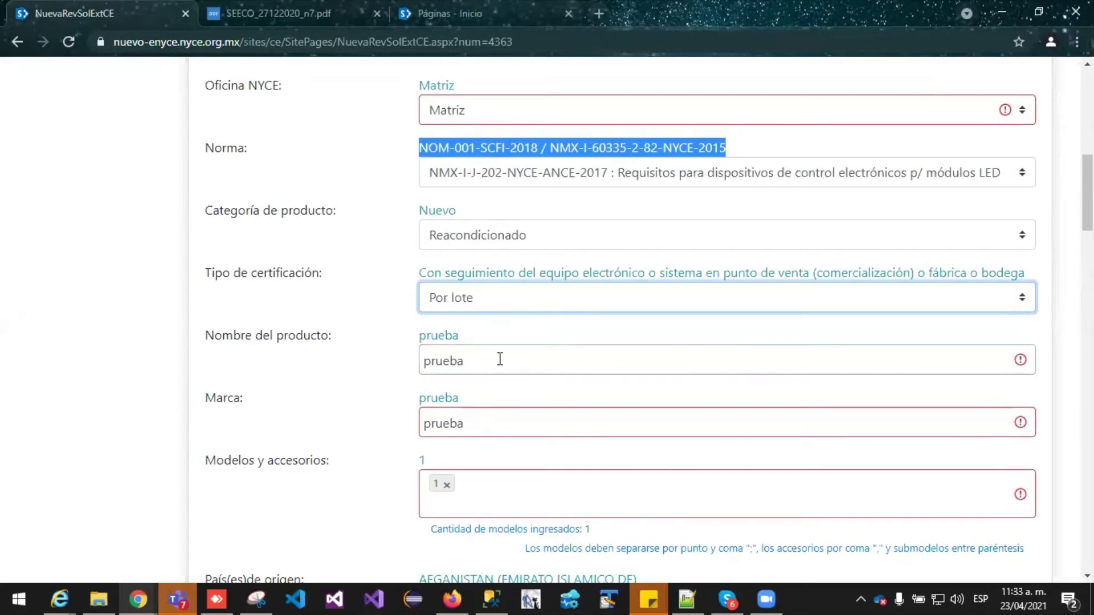
# Replace the product name 'prueba' with 'test'
pyautogui.click(479, 358)
pyautogui.moveTo(479, 358); pyautogui.dragTo(369, 365)
pyautogui.write('test')
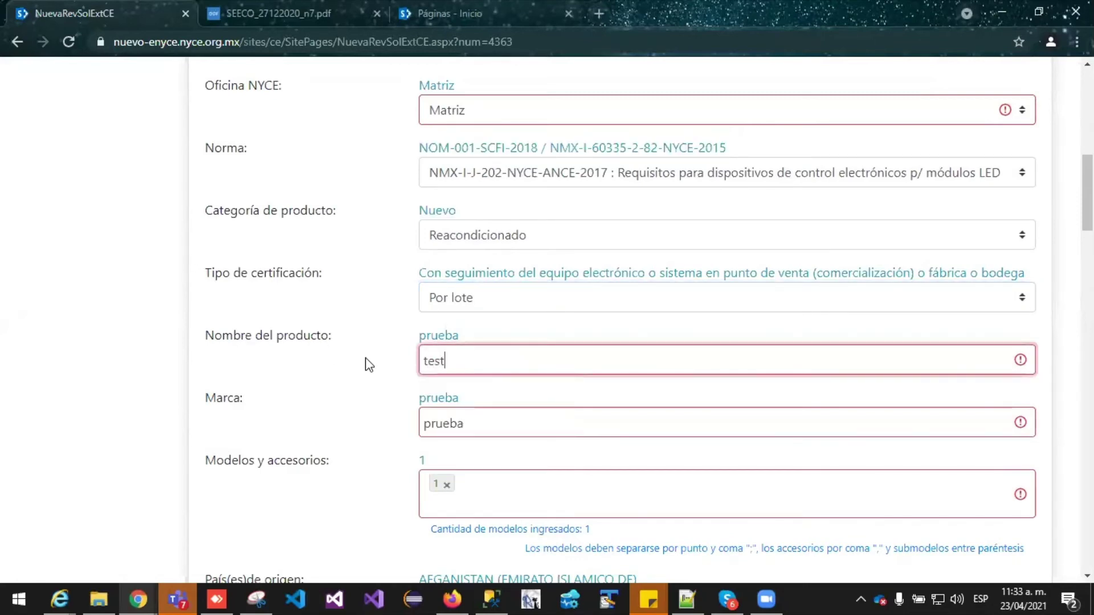
pyautogui.scroll(2, 391, 335)
pyautogui.scroll(-4, 391, 334)
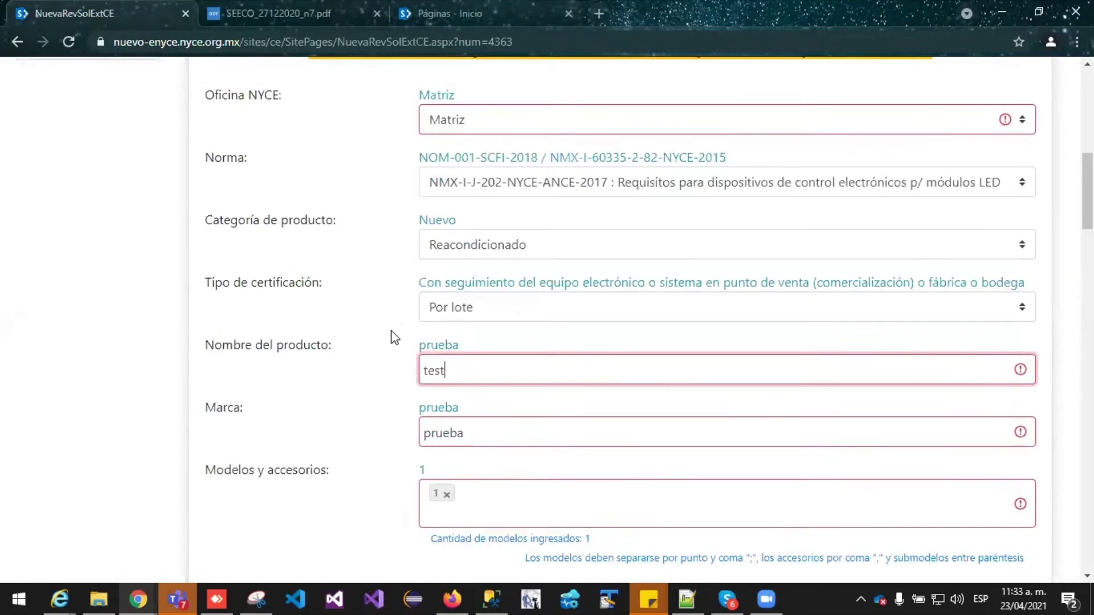
# Check the brand field and highlight the current country of origin
pyautogui.click(481, 255)
pyautogui.click(347, 243)
pyautogui.scroll(-3, 513, 319)
pyautogui.scroll(-3, 444, 316)
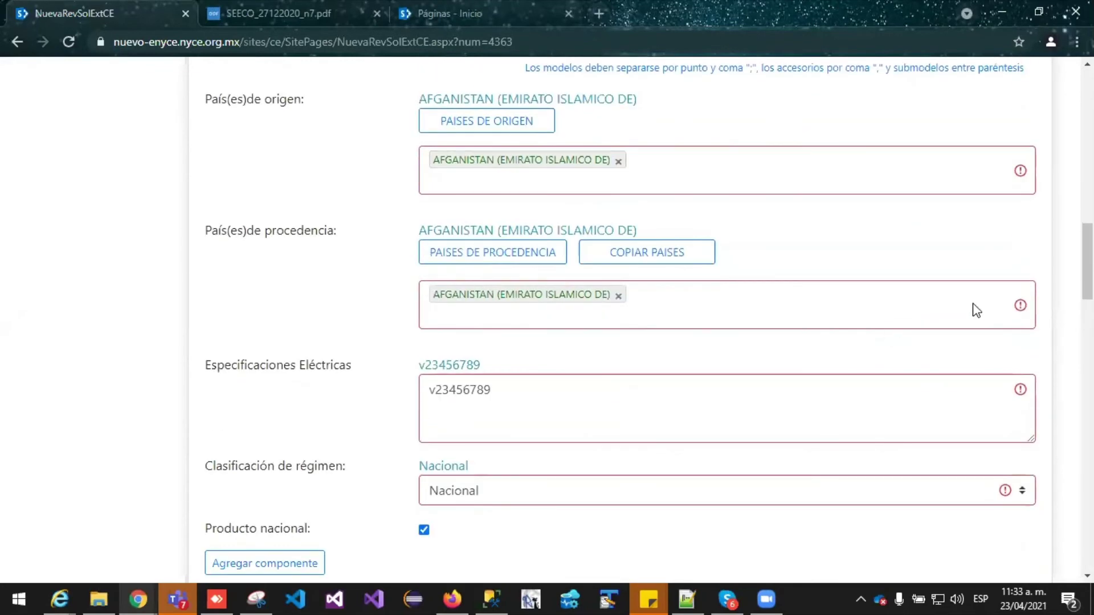
pyautogui.scroll(1, 925, 318)
pyautogui.scroll(6, 623, 300)
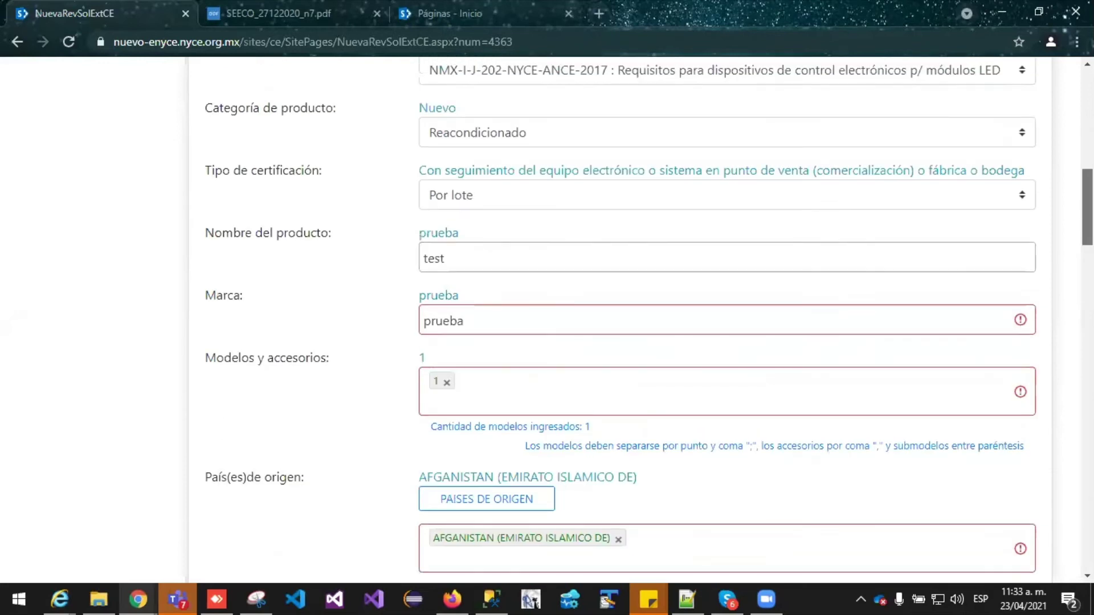
pyautogui.scroll(-3, 623, 300)
pyautogui.moveTo(641, 298); pyautogui.dragTo(402, 296)
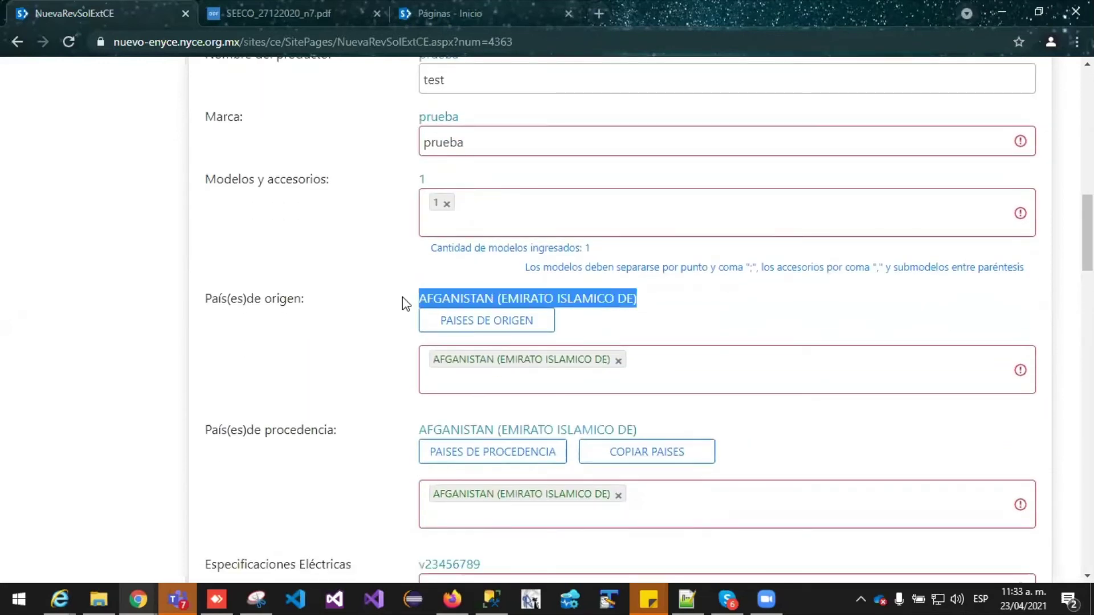
# Replace the AFGANISTAN origin tag with MEXICO, found by searching 'mexi'
pyautogui.click(664, 305)
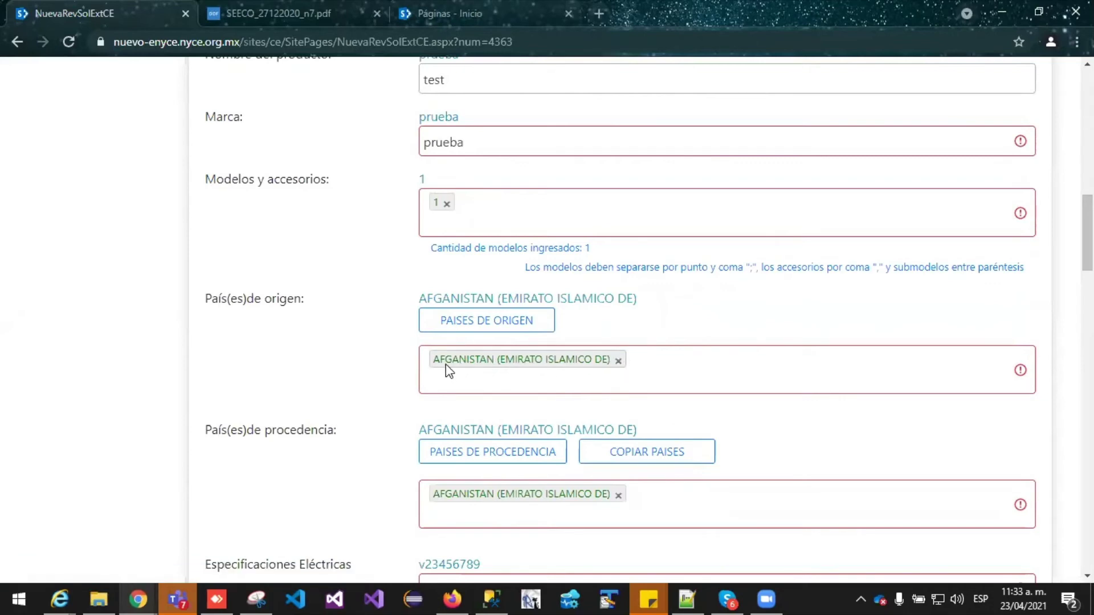
pyautogui.click(618, 361)
pyautogui.click(484, 319)
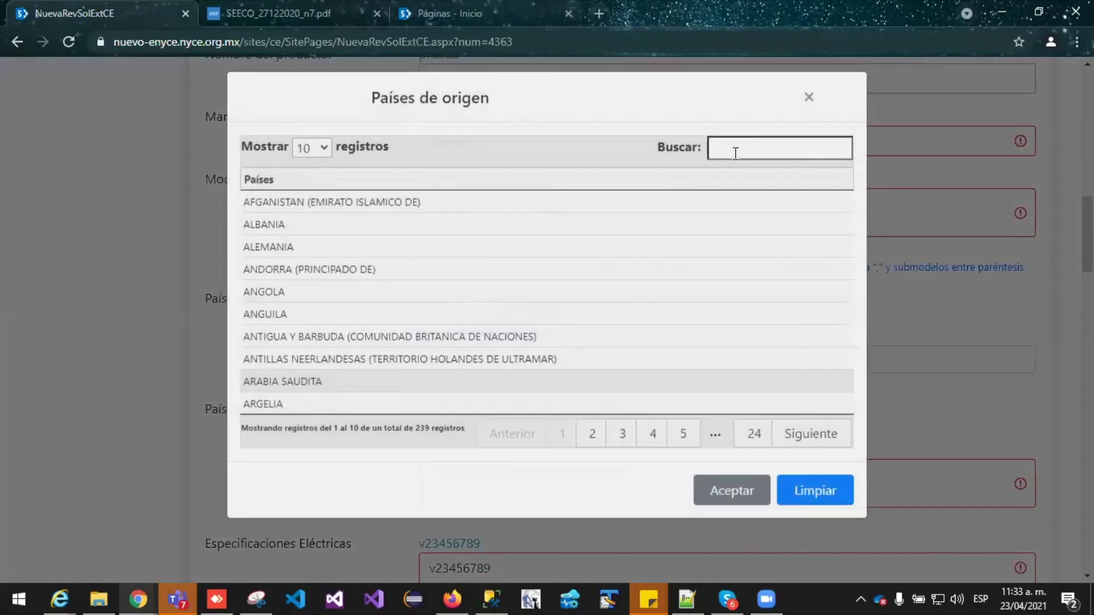
pyautogui.click(735, 154)
pyautogui.write('mexi')
pyautogui.click(471, 211)
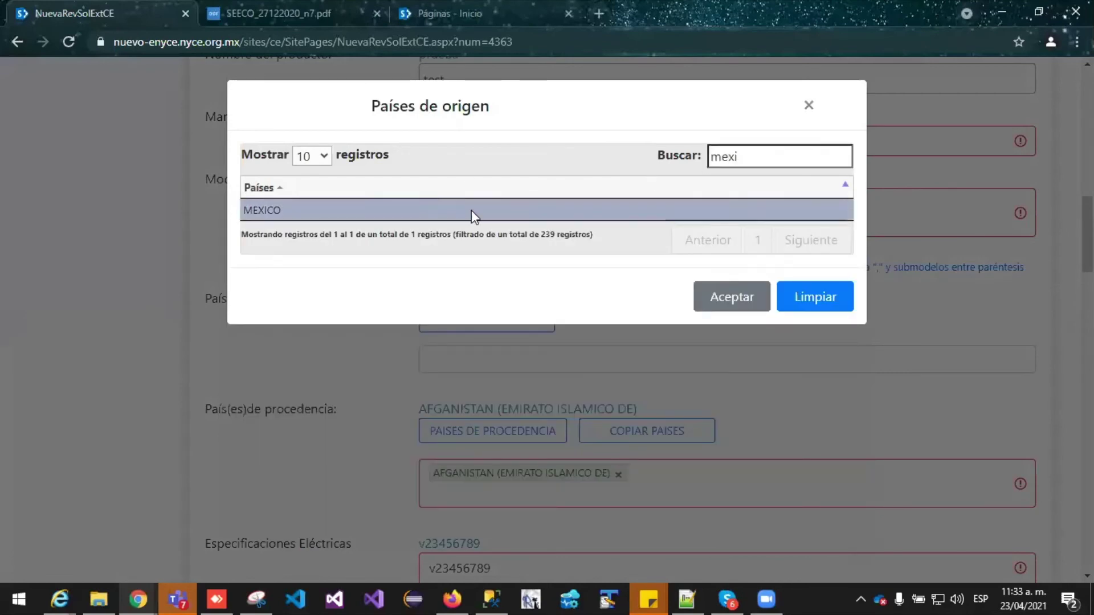
pyautogui.click(733, 303)
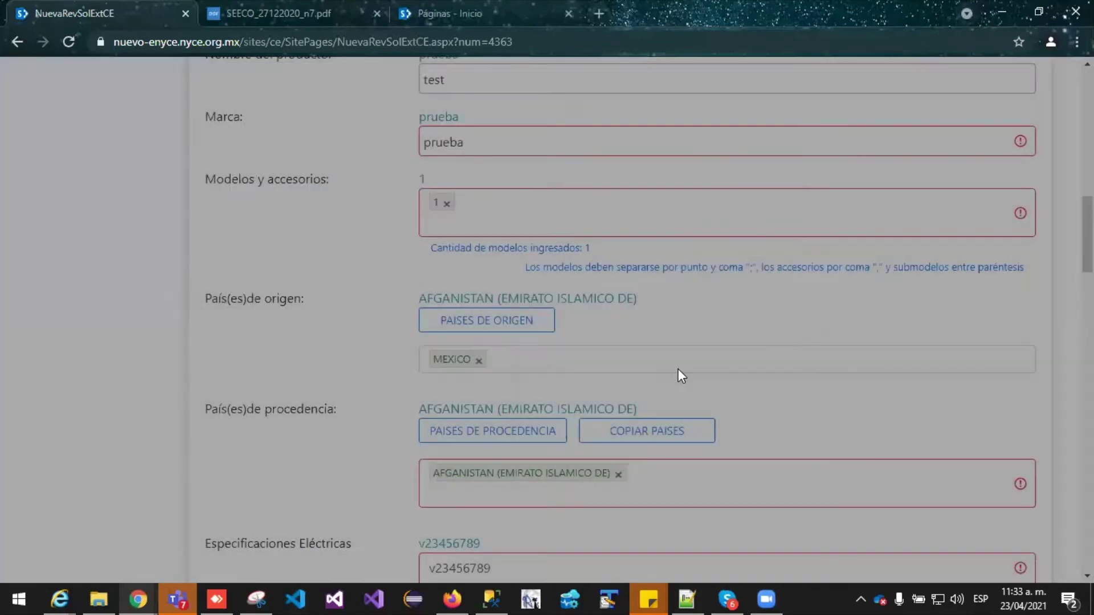
pyautogui.scroll(-4, 678, 368)
pyautogui.scroll(-2, 1038, 286)
pyautogui.moveTo(1087, 280); pyautogui.dragTo(1087, 424)
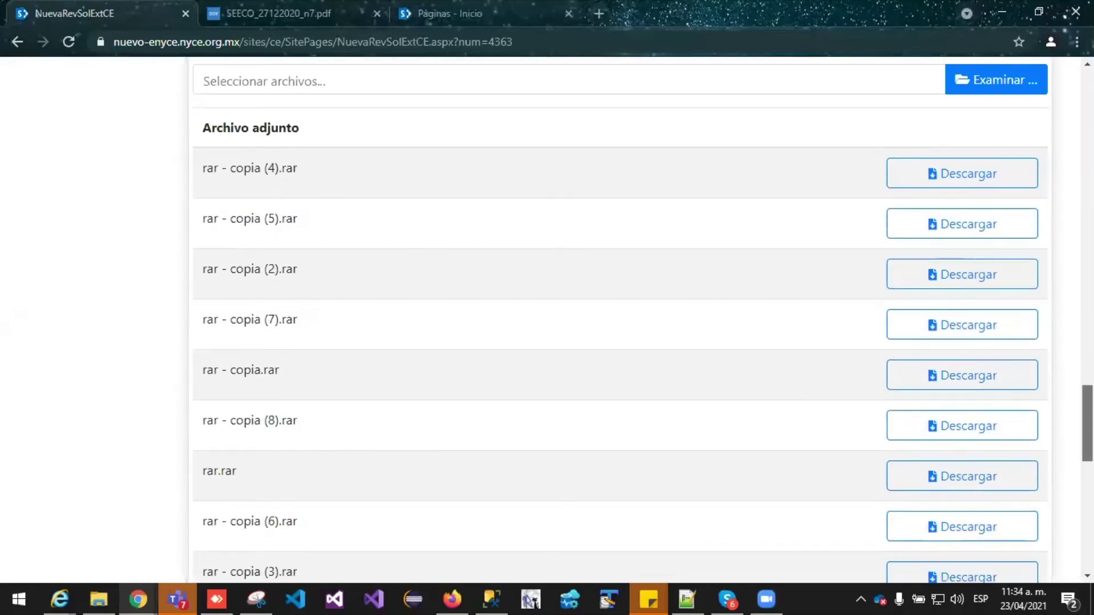
pyautogui.scroll(-4, 545, 391)
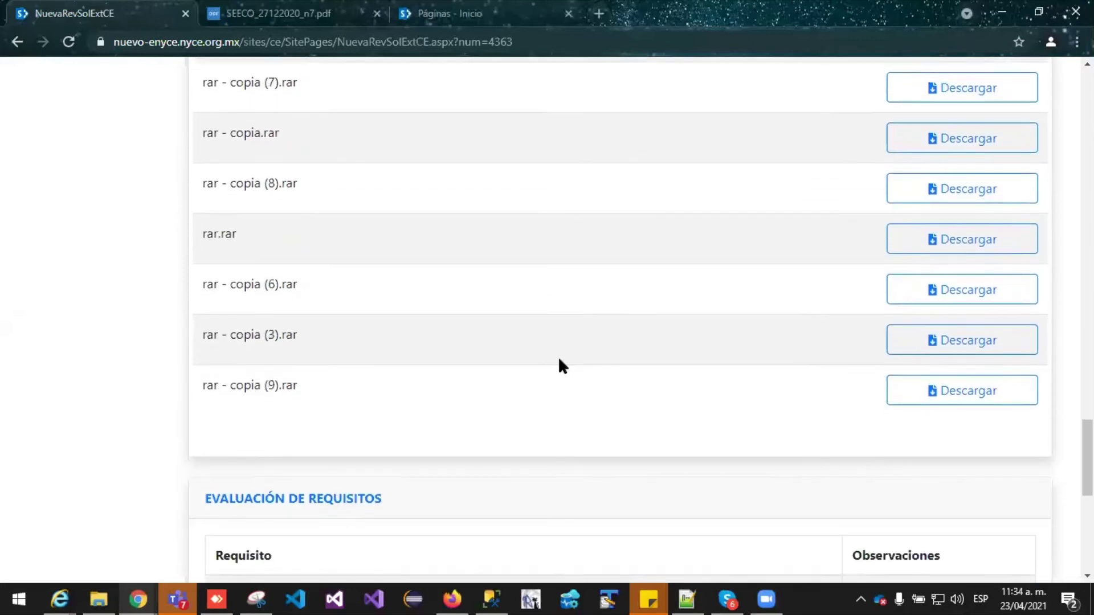
pyautogui.scroll(7, 558, 366)
pyautogui.scroll(2, 677, 330)
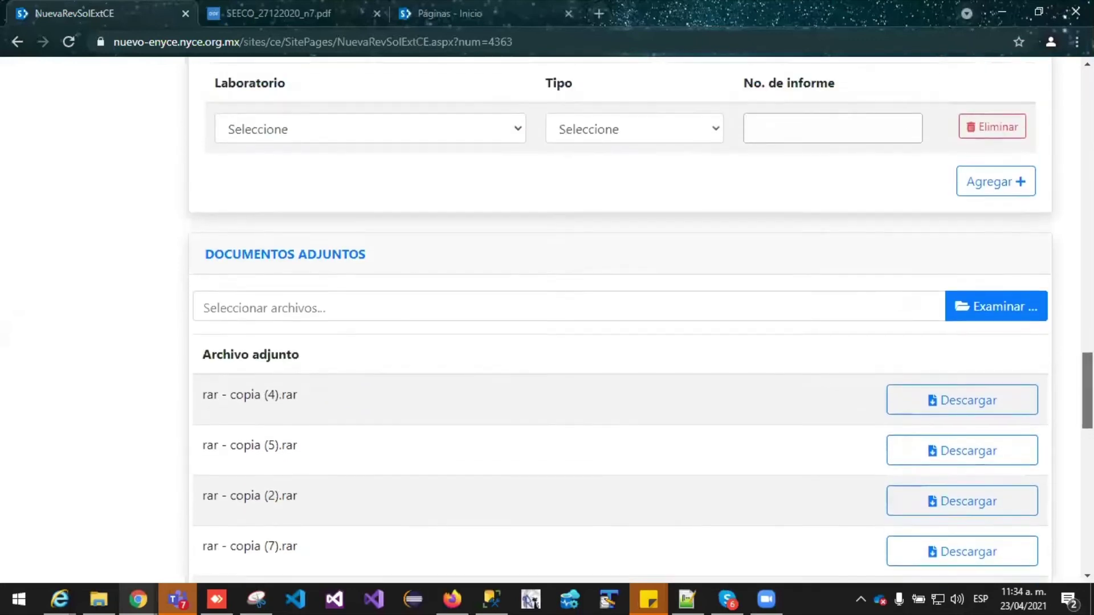
pyautogui.scroll(-3, 678, 331)
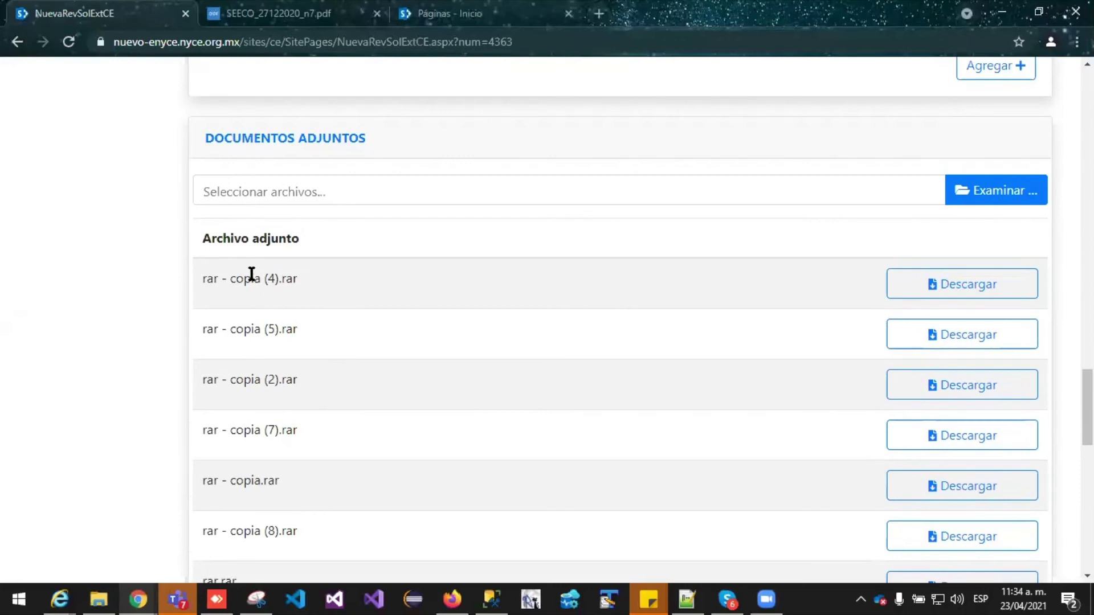
pyautogui.scroll(-11, 252, 274)
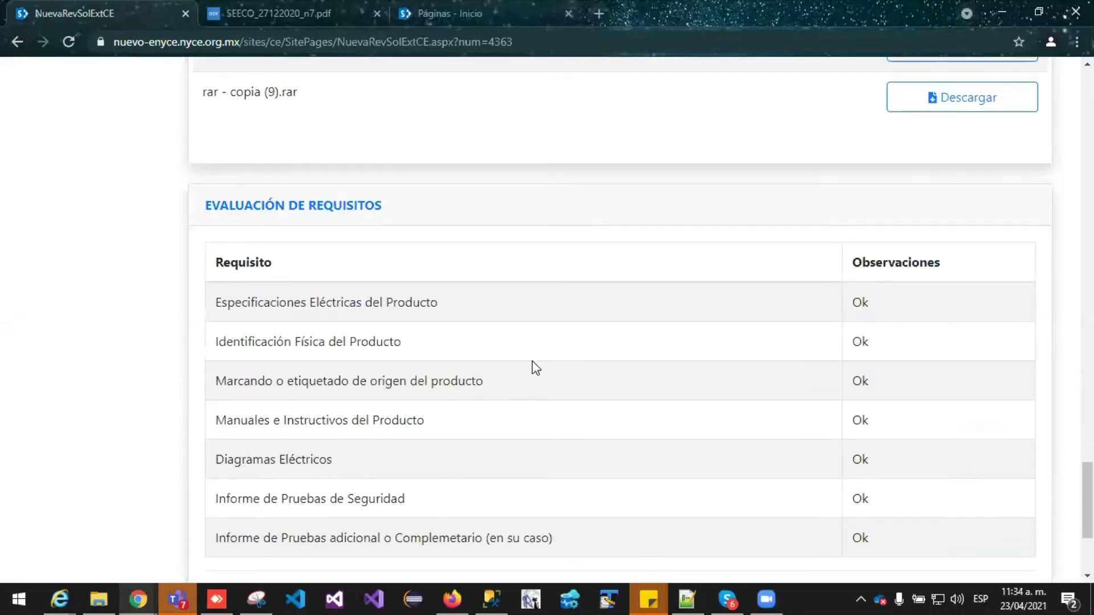
pyautogui.scroll(-2, 245, 285)
pyautogui.scroll(6, 403, 298)
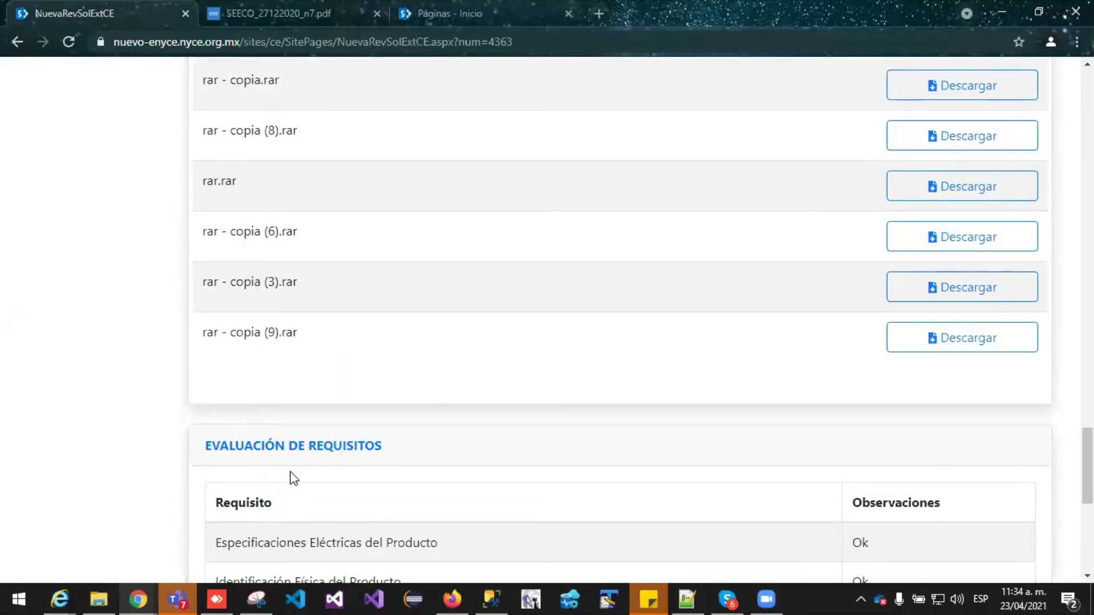
pyautogui.scroll(-4, 293, 477)
pyautogui.scroll(-1, 399, 428)
pyautogui.scroll(8, 456, 388)
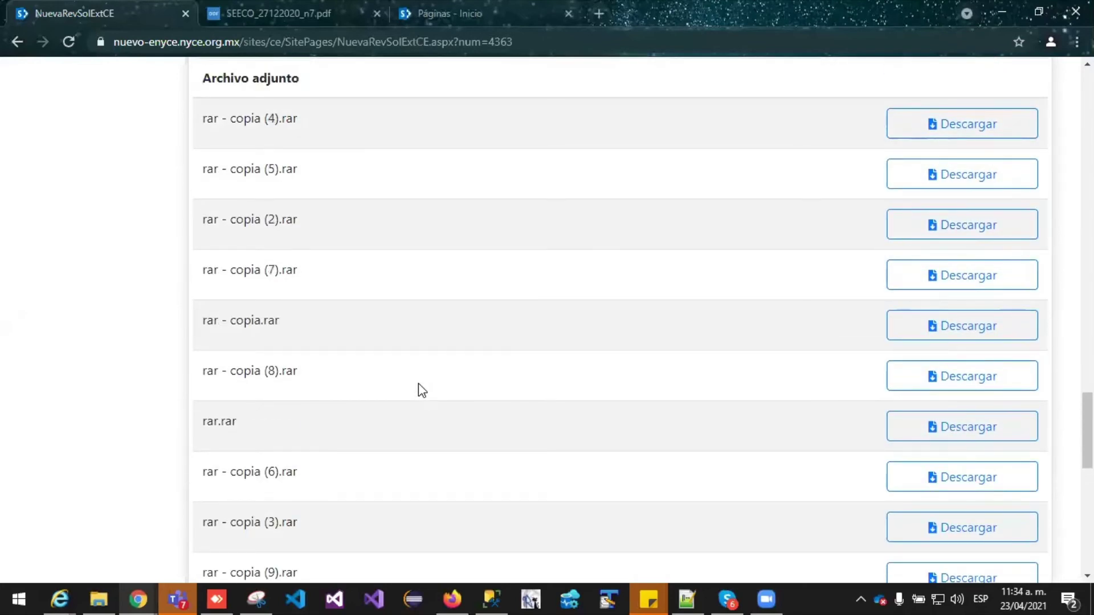
pyautogui.scroll(4, 513, 365)
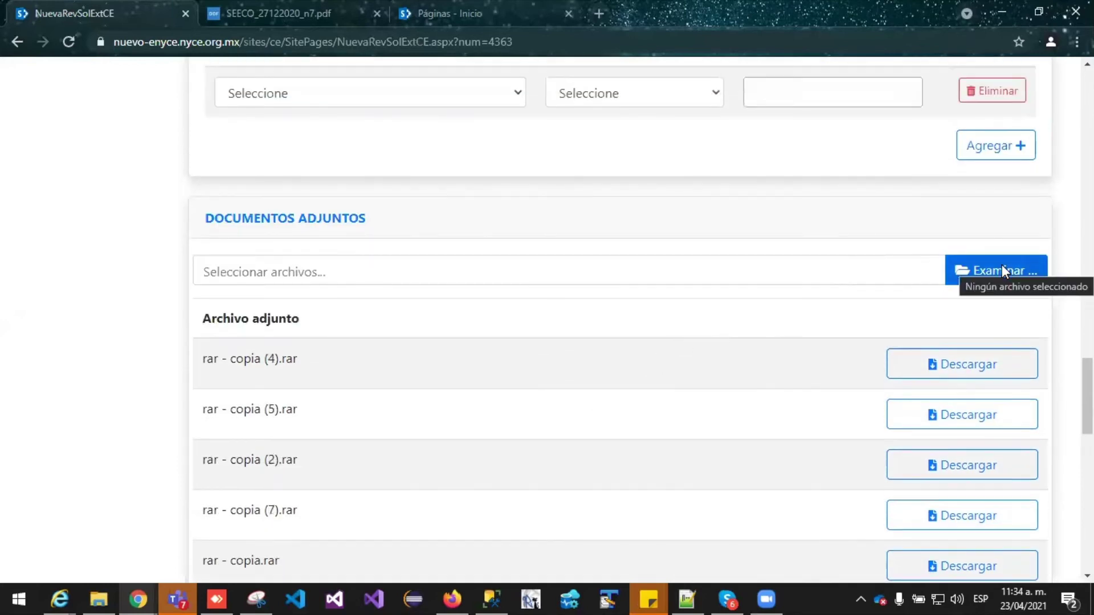
pyautogui.scroll(-10, 834, 315)
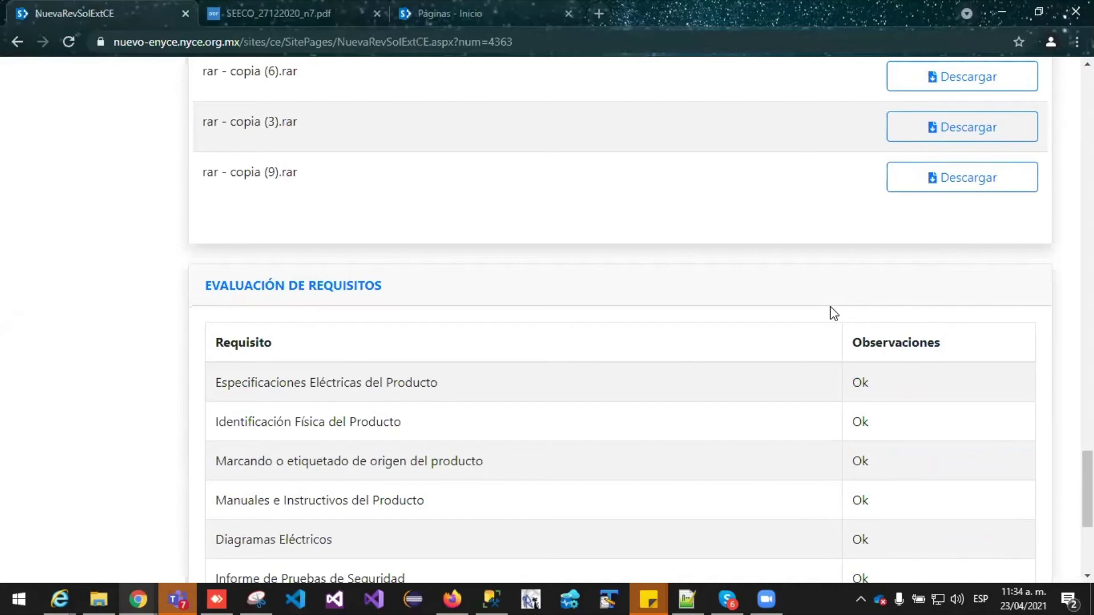
pyautogui.scroll(-3, 830, 306)
pyautogui.scroll(20, 1022, 360)
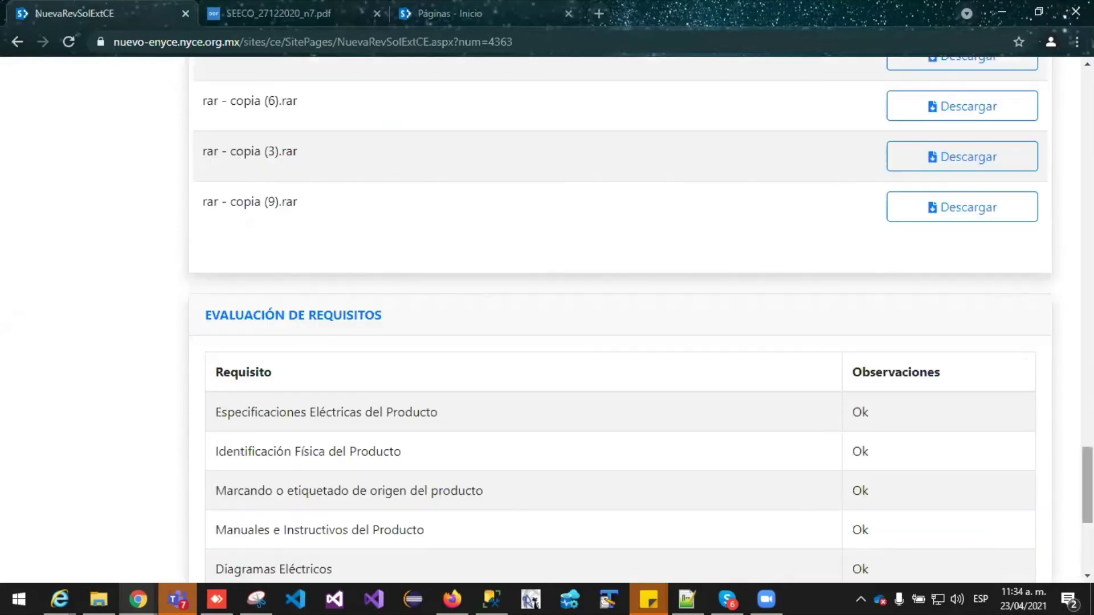
pyautogui.scroll(3, 620, 318)
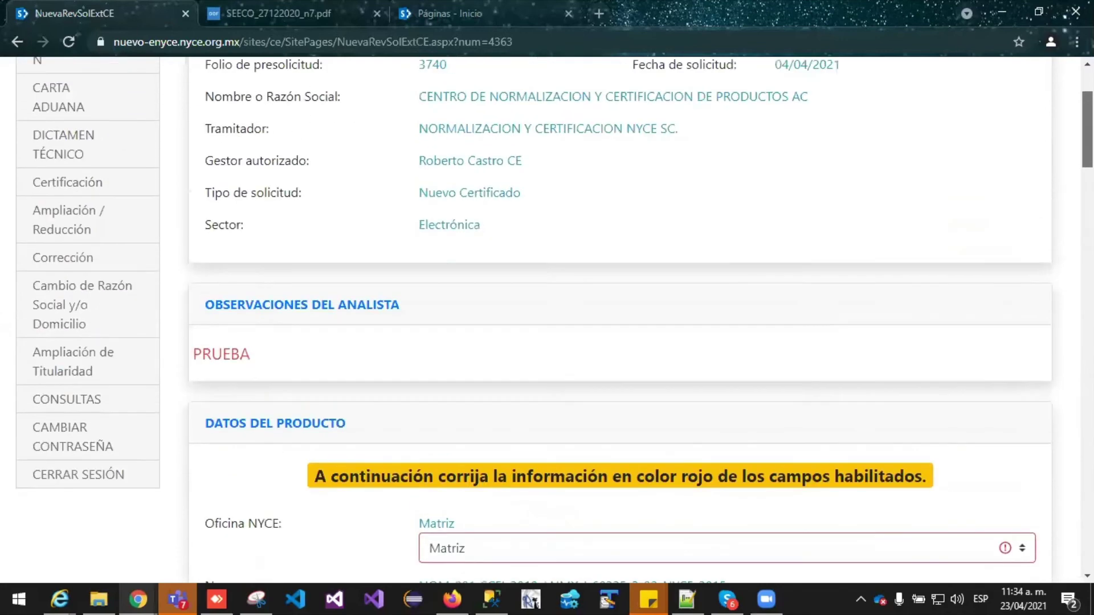
pyautogui.scroll(-6, 251, 112)
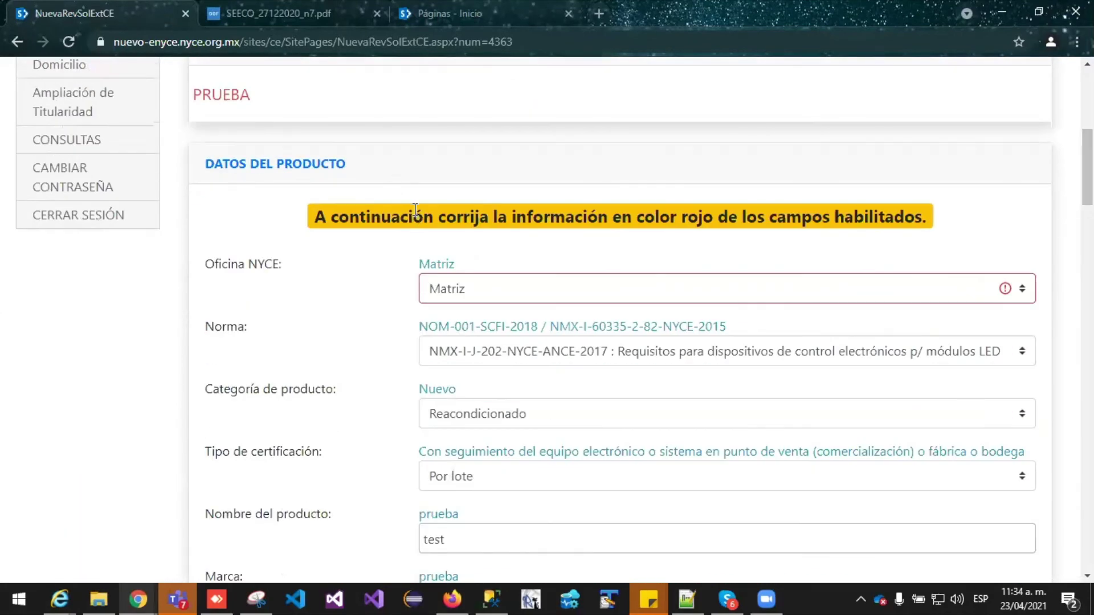
pyautogui.scroll(1, 313, 145)
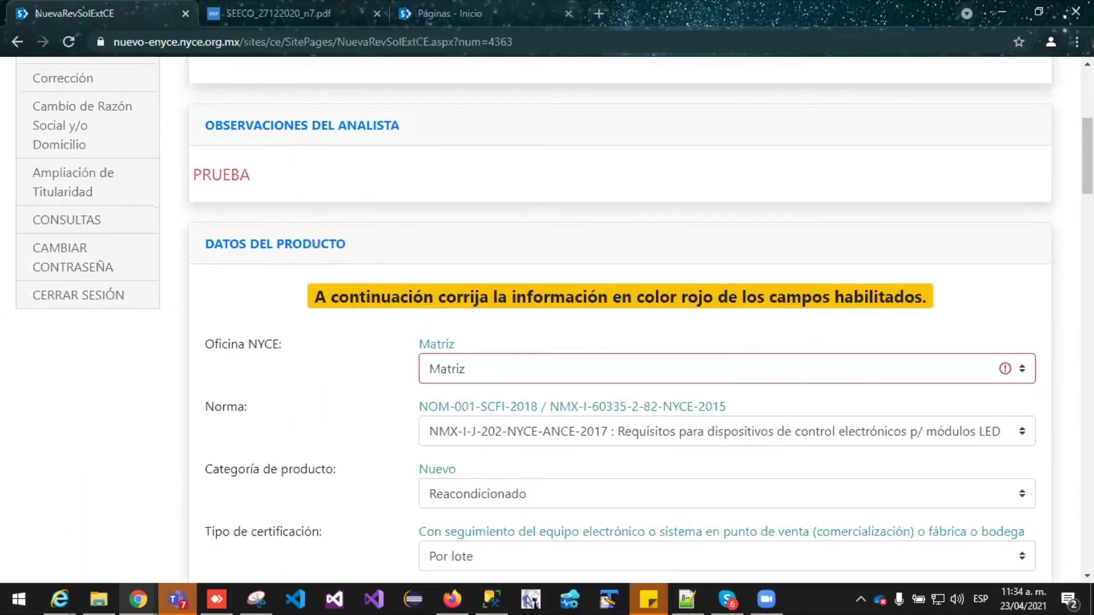
pyautogui.scroll(-15, 620, 319)
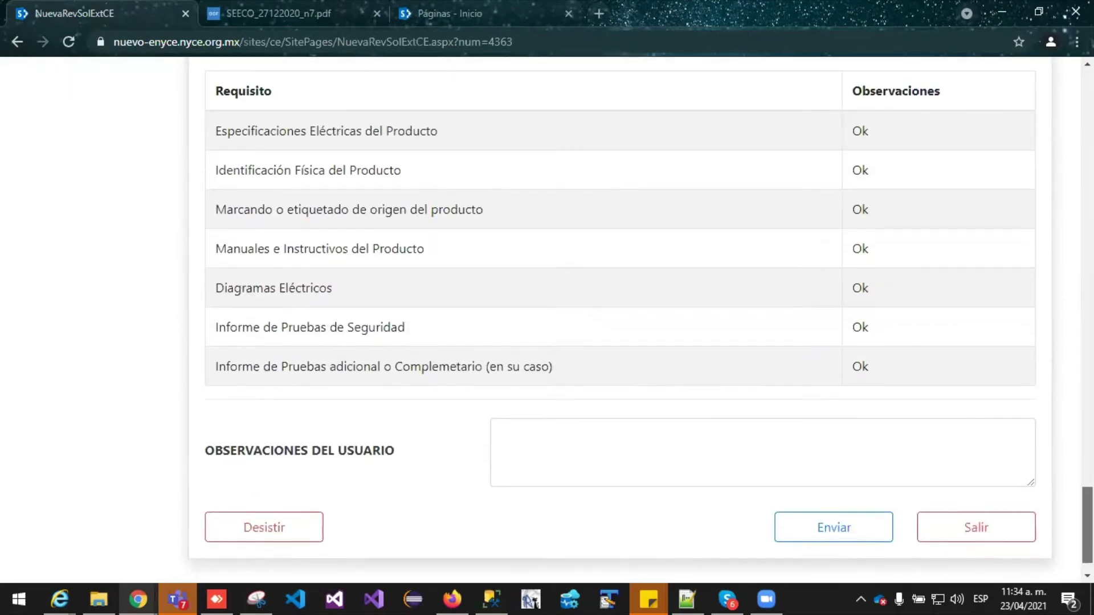
pyautogui.click(576, 436)
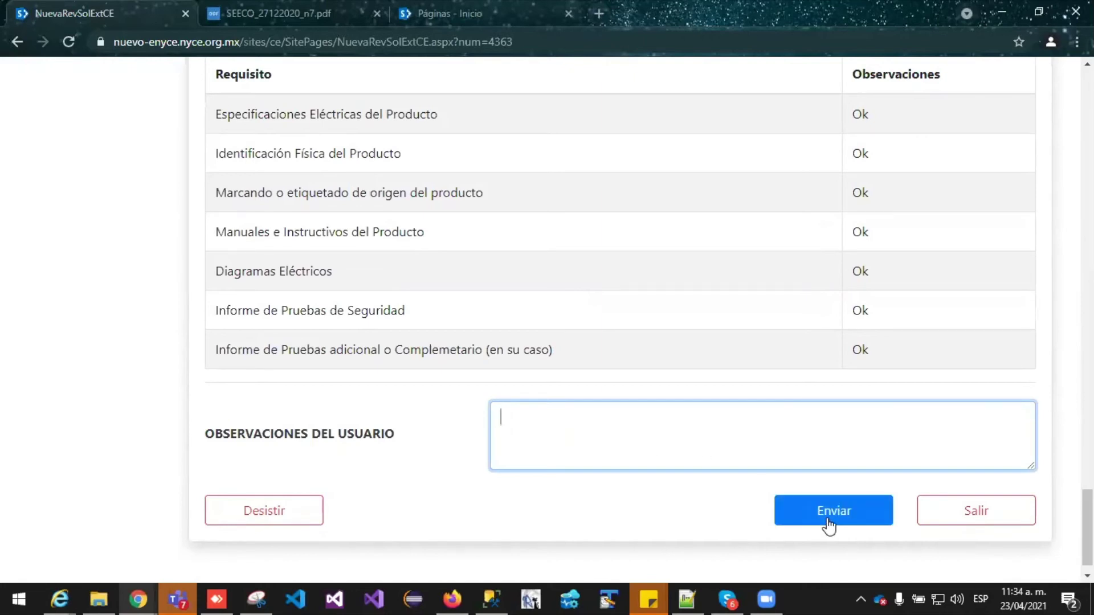
pyautogui.scroll(7, 788, 451)
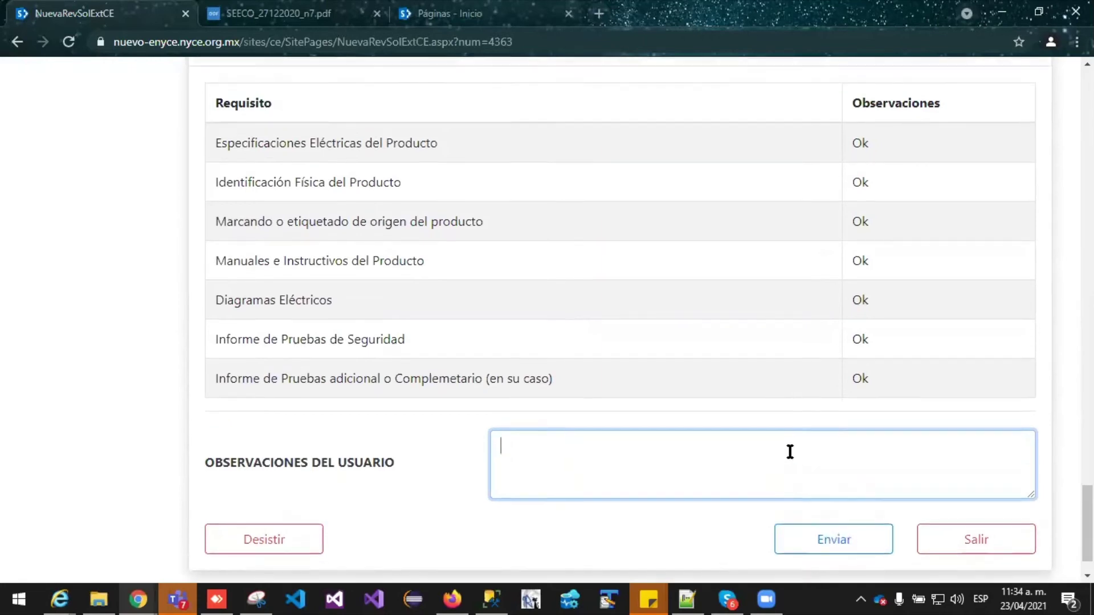
pyautogui.scroll(-7, 695, 344)
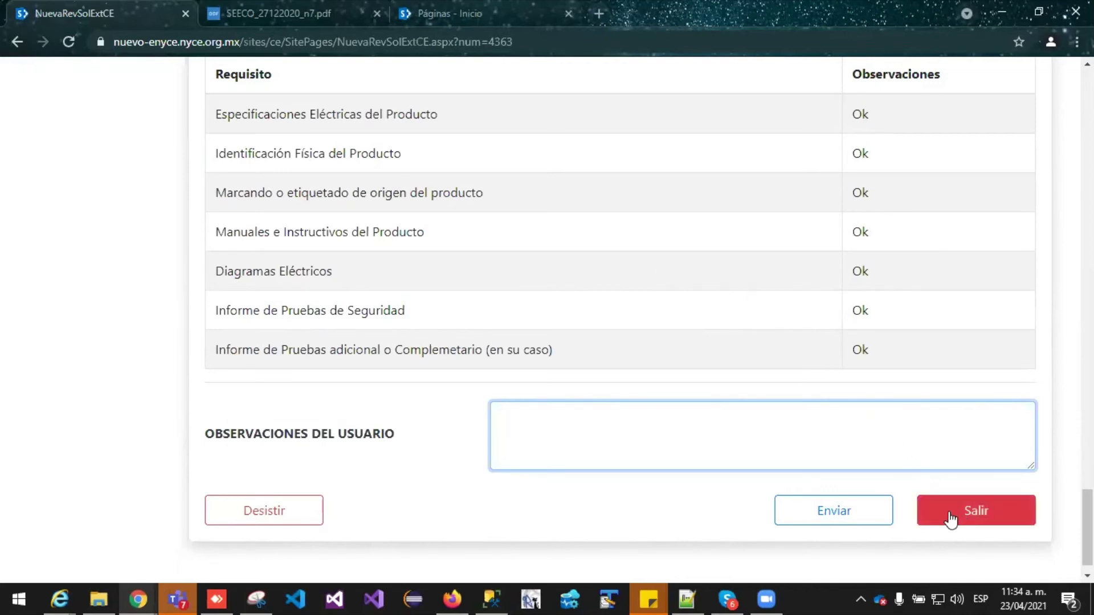
# Desist request 3740 with the reason 'se ingreso dos veces.'
pyautogui.click(279, 516)
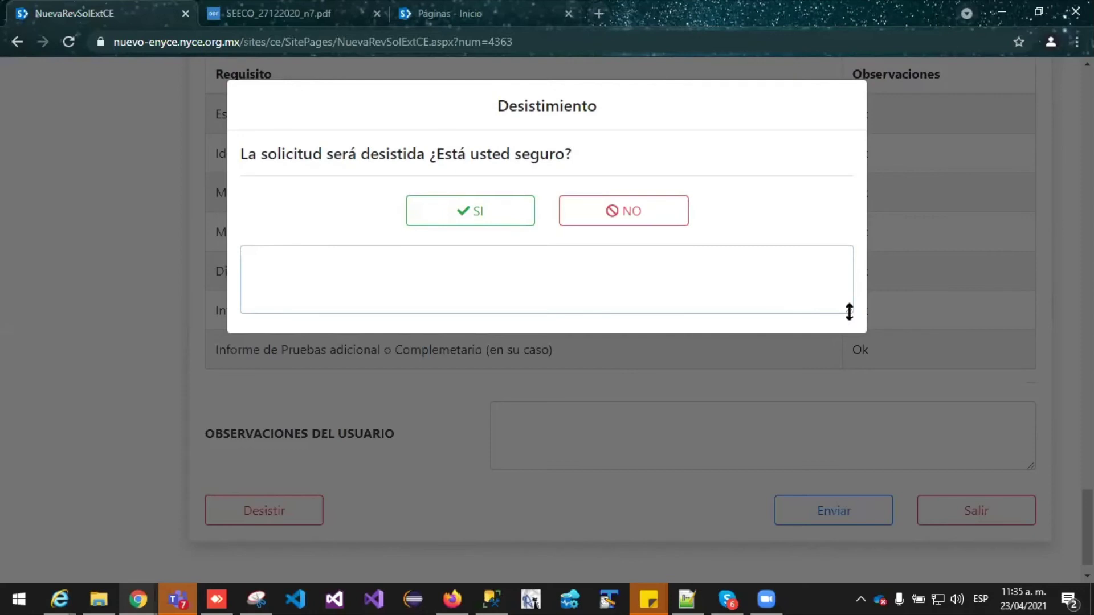
pyautogui.click(427, 262)
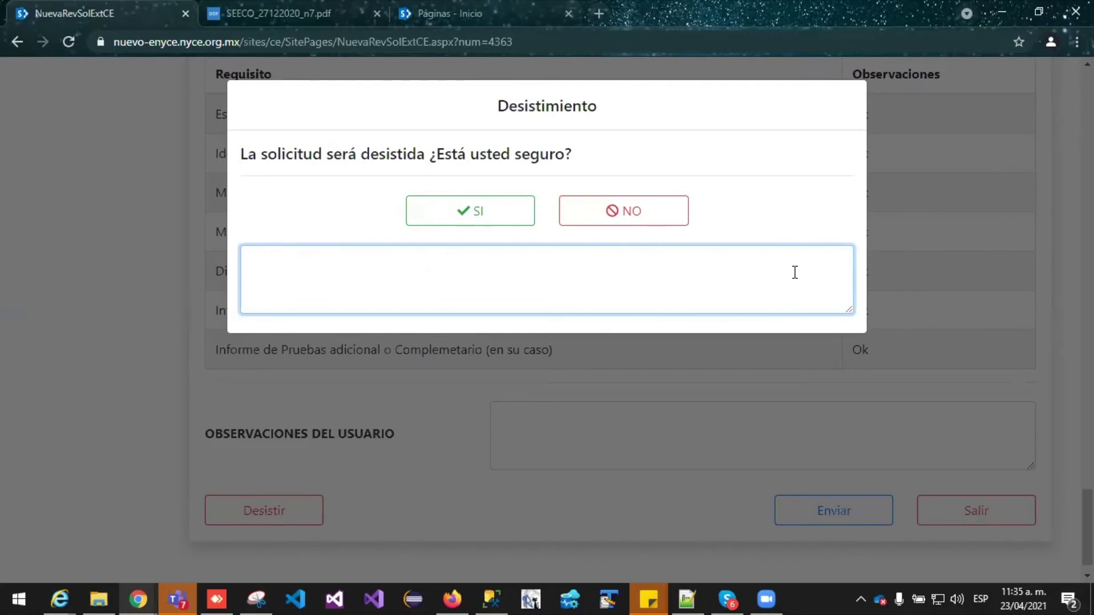
pyautogui.write('se ingreso dos veces.')
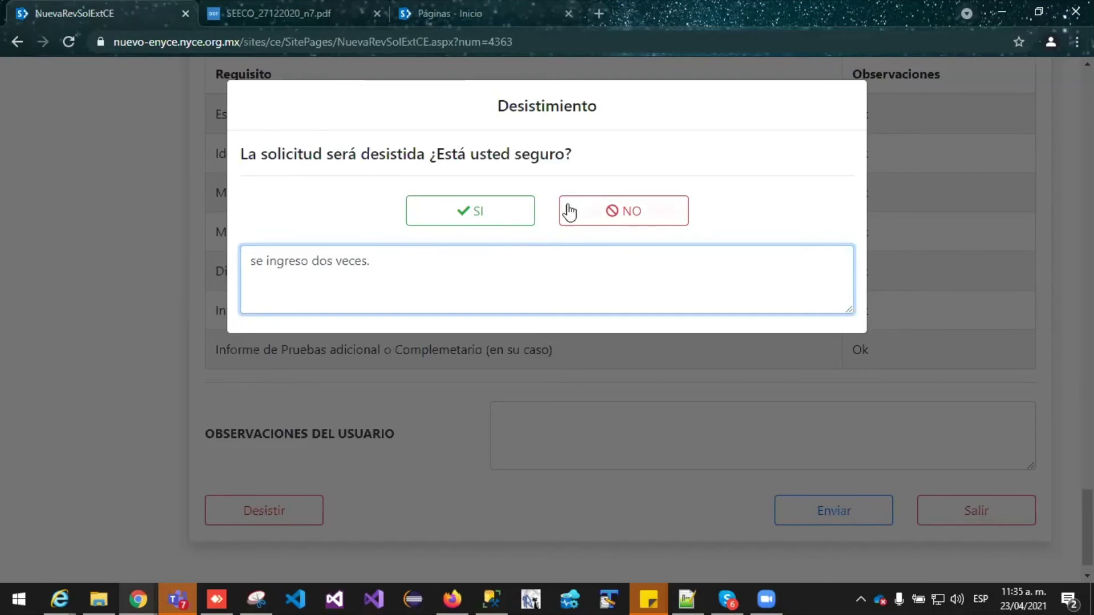
pyautogui.click(477, 209)
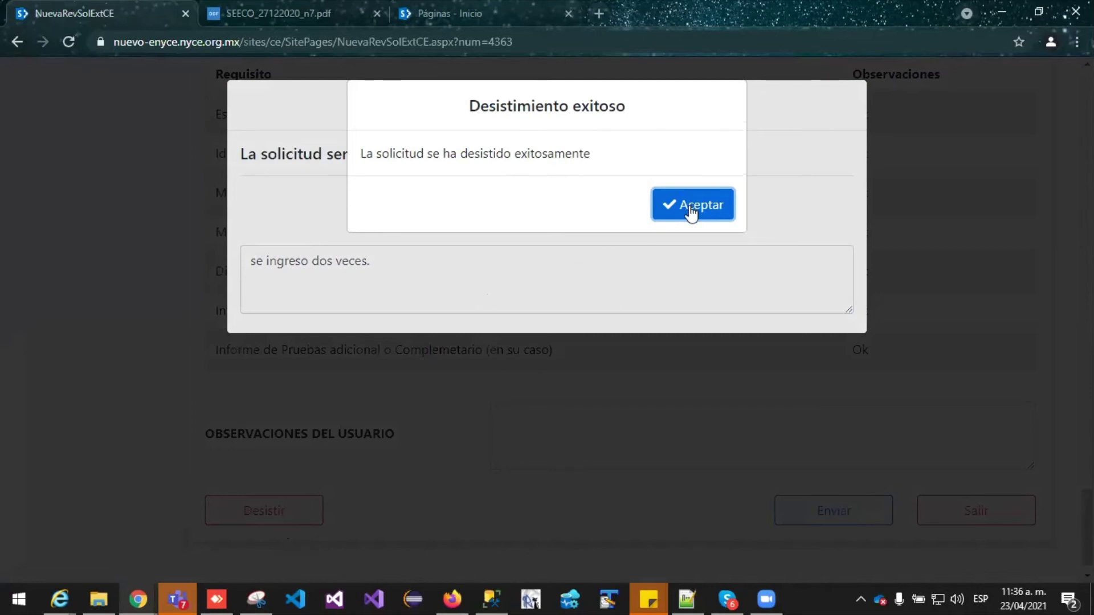
# Accept the Desistimiento exitoso notice to return to the ENYCE home page
pyautogui.click(691, 208)
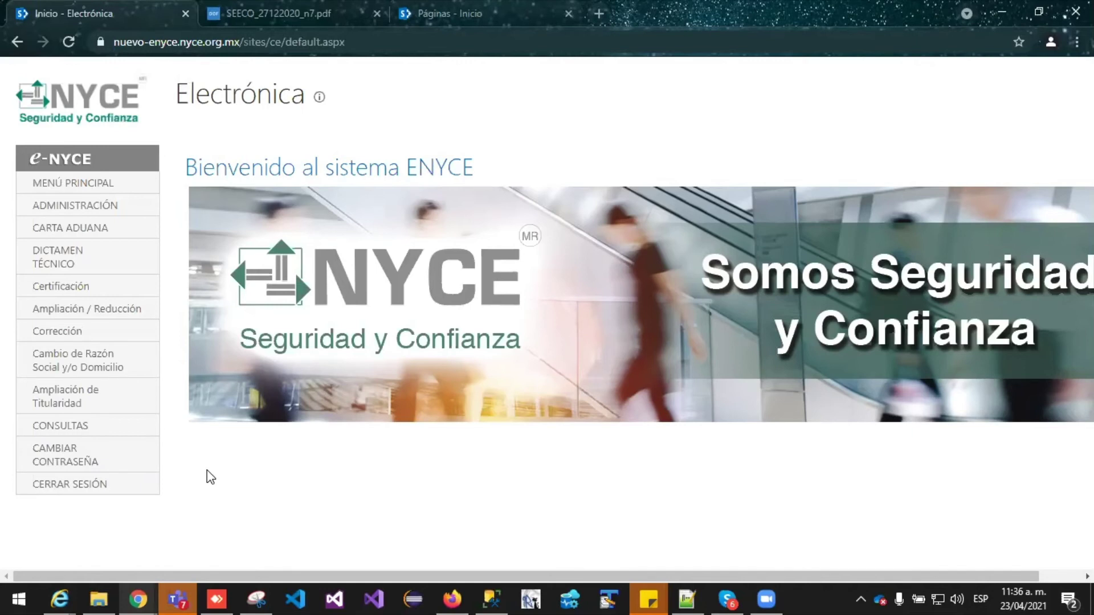
pyautogui.moveTo(147, 429)
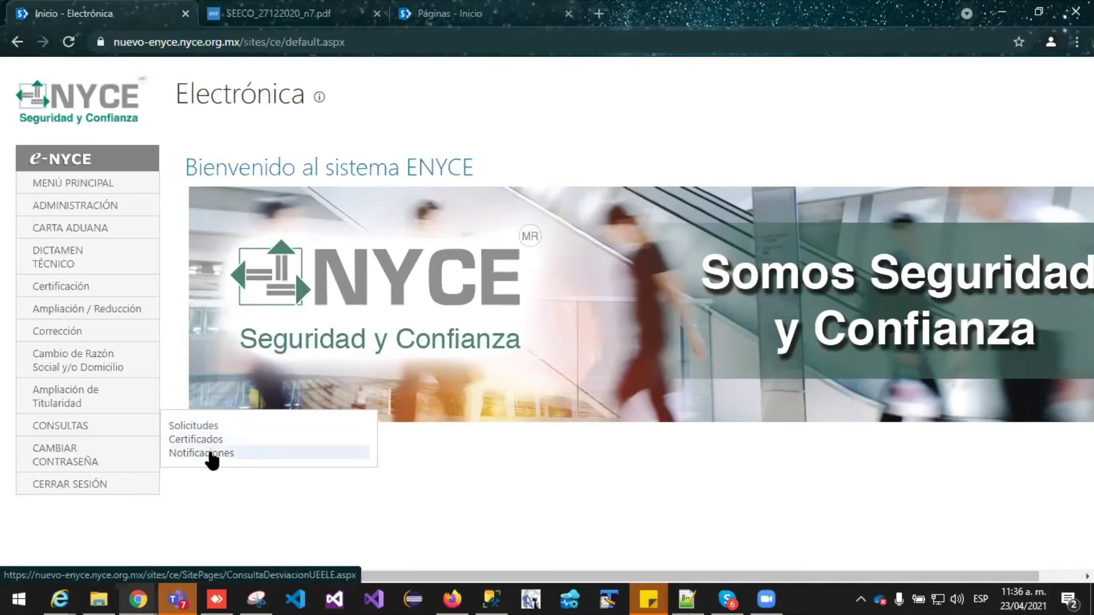
# Open Notificaciones under CONSULTAS, reloading it once
pyautogui.click(211, 454)
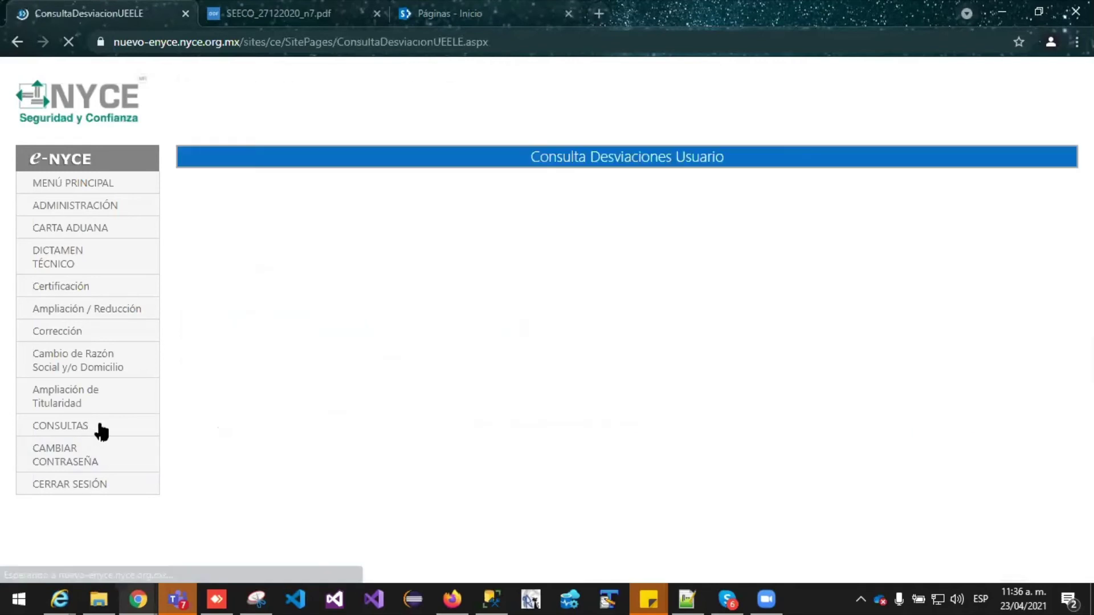
pyautogui.moveTo(31, 435)
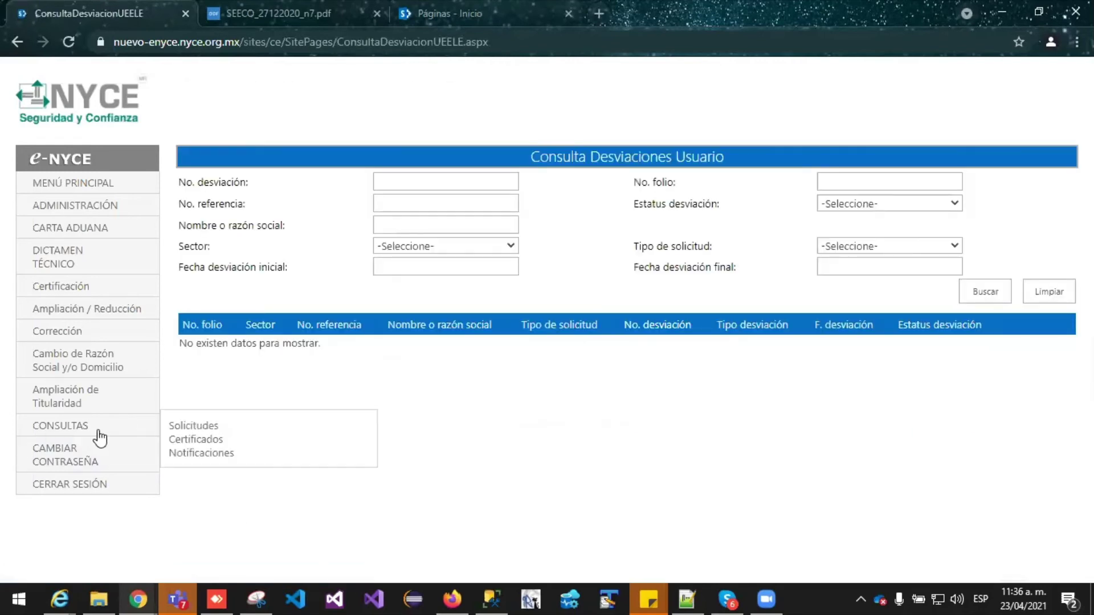
pyautogui.click(211, 454)
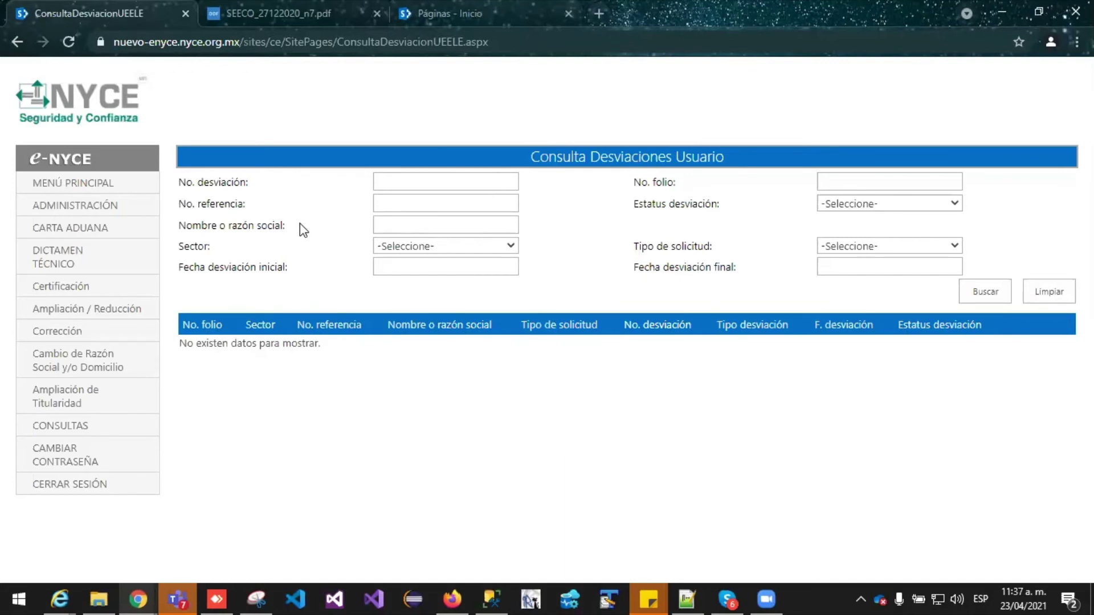
# Open Solicitudes under CONSULTAS and scroll through the request statuses
pyautogui.moveTo(37, 428)
pyautogui.click(199, 426)
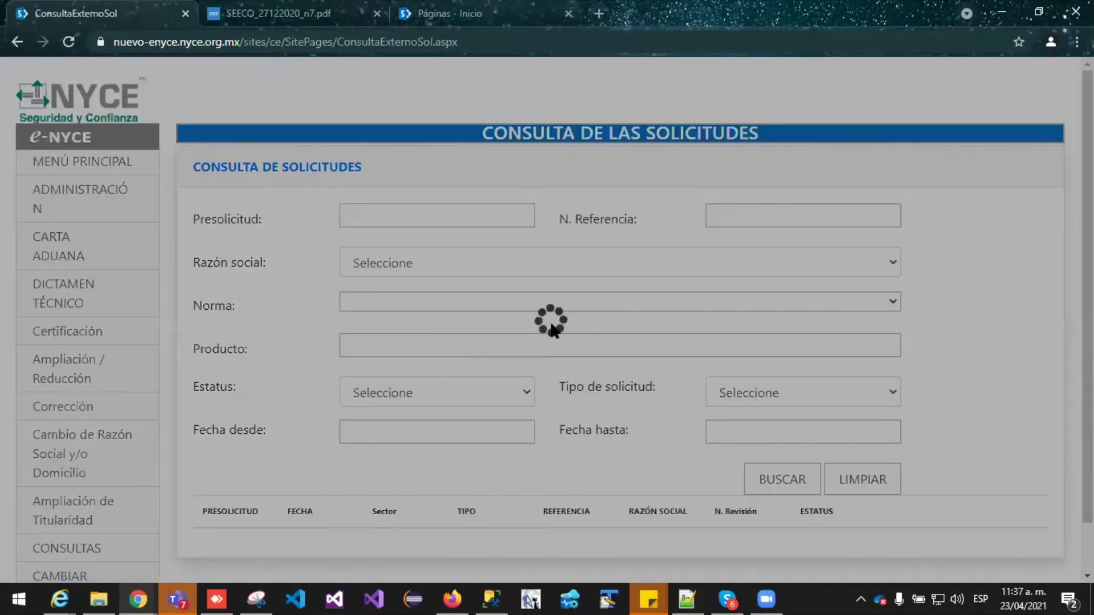
pyautogui.scroll(-4, 551, 324)
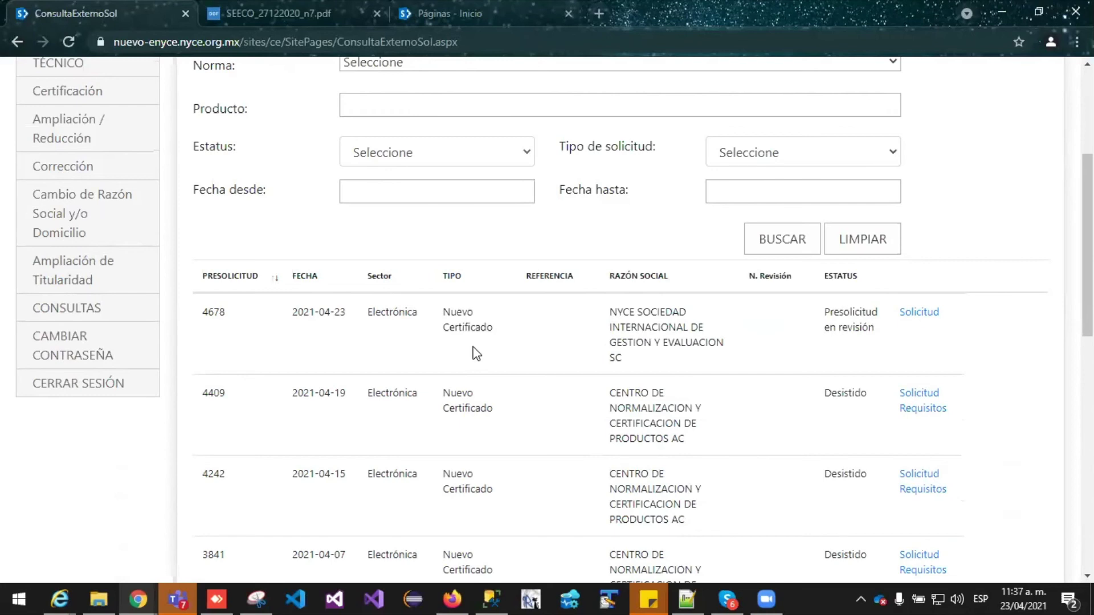
pyautogui.scroll(3, 476, 353)
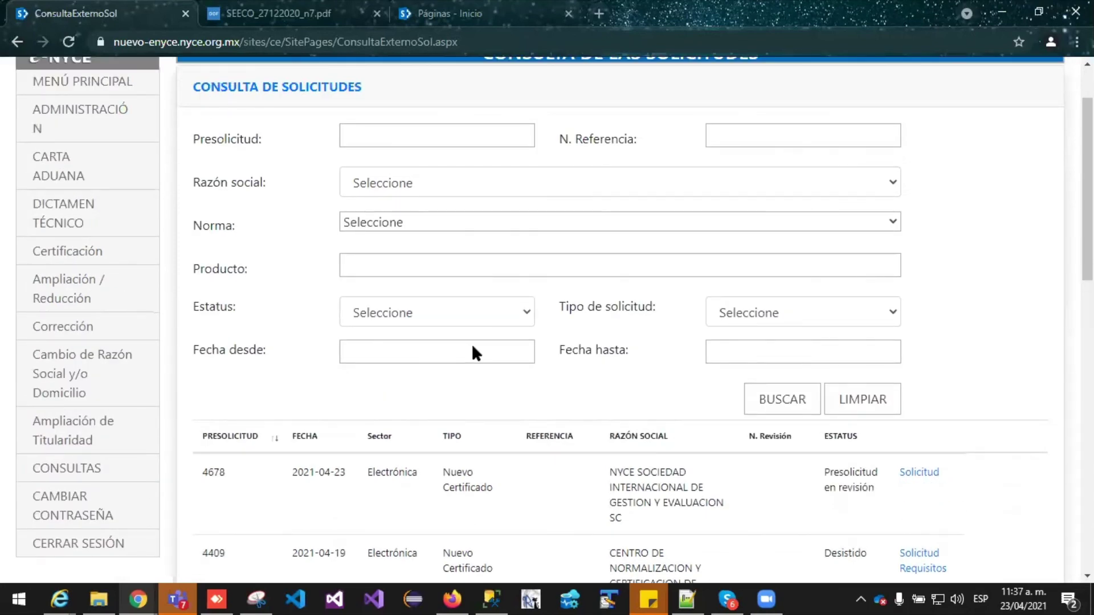
# Go to Intención de pago under ADMINISTRACIÓN
pyautogui.moveTo(108, 115)
pyautogui.scroll(2, 273, 182)
pyautogui.moveTo(156, 204)
pyautogui.click(219, 196)
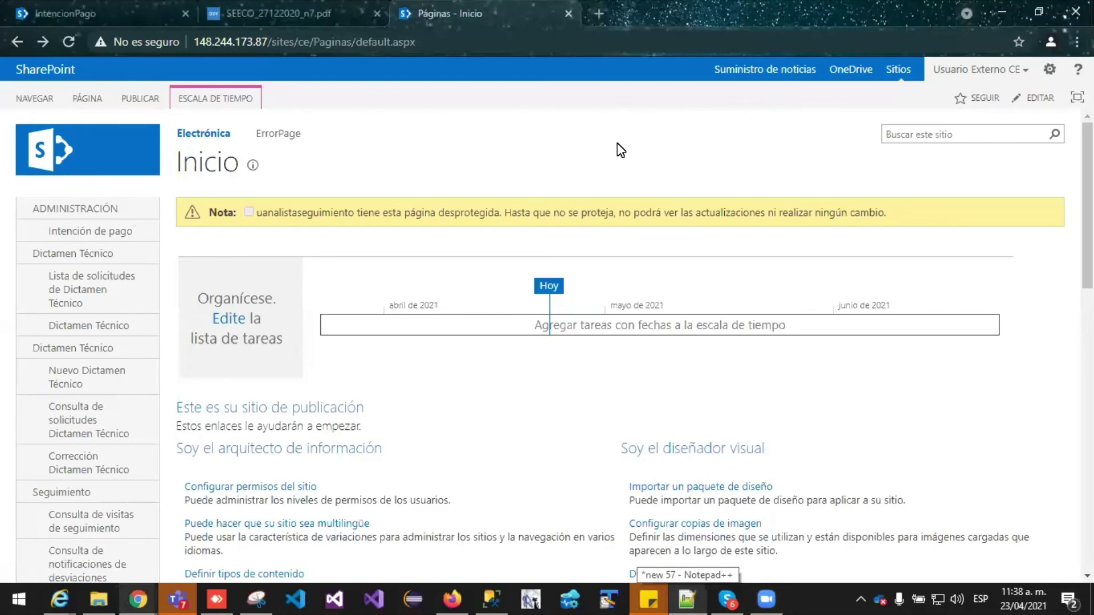
# Open Intención de pago from the SharePoint Inicio page's left navigation
pyautogui.click(90, 239)
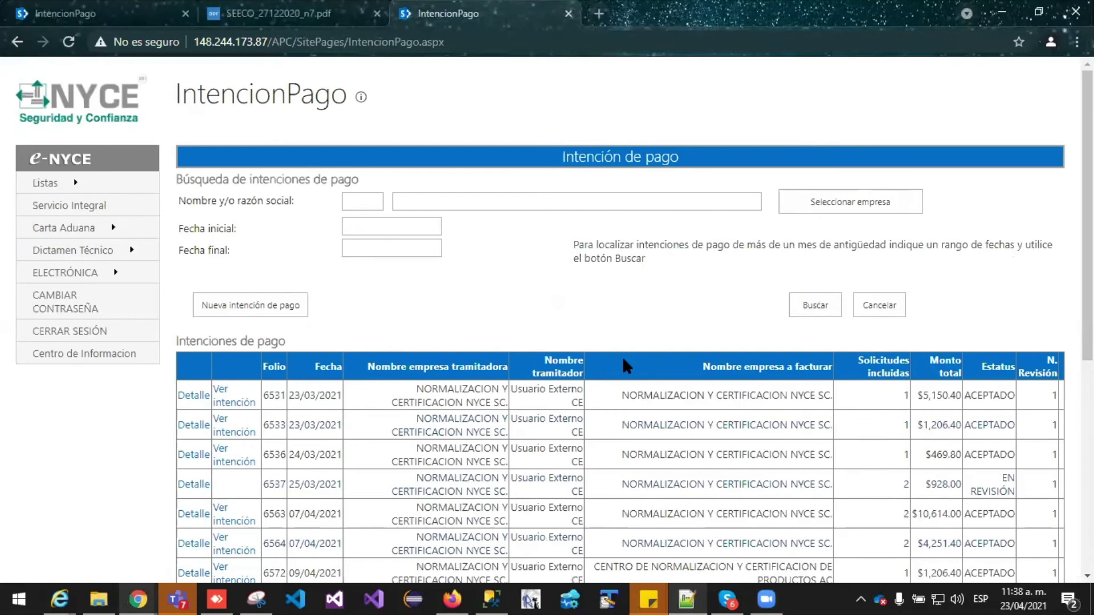
# Scroll the Intenciones de pago table down to its last row and back up
pyautogui.scroll(-3, 711, 331)
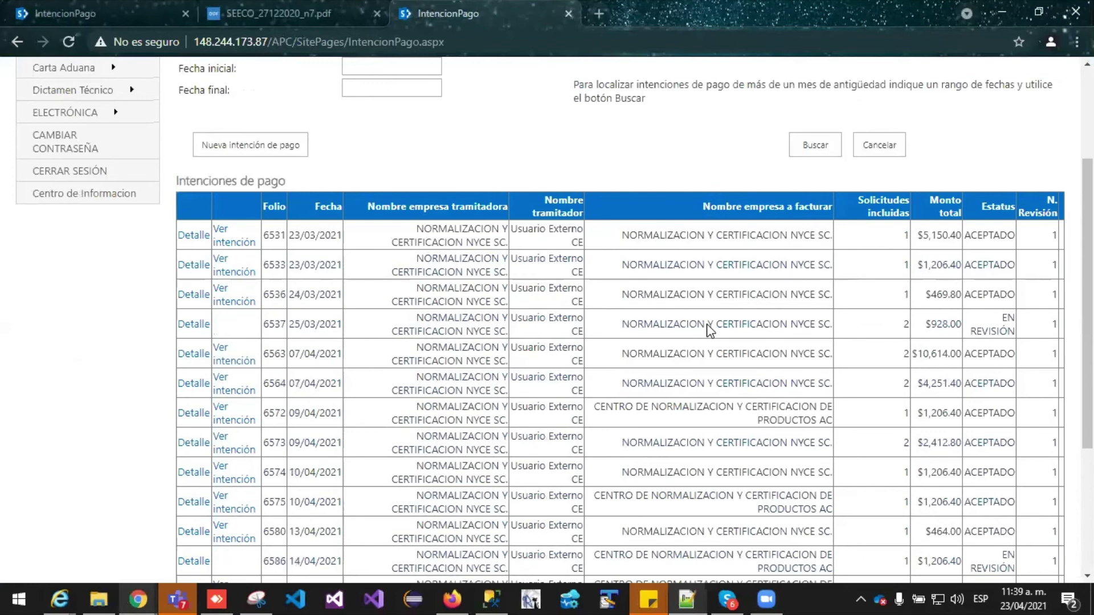
pyautogui.scroll(-1, 980, 236)
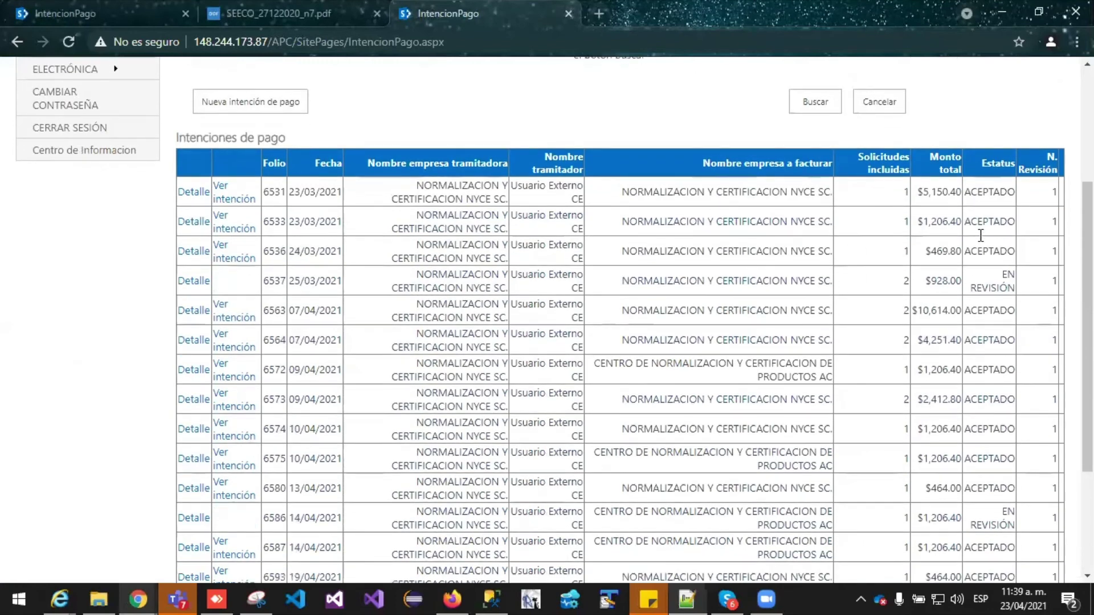
pyautogui.scroll(-1, 981, 235)
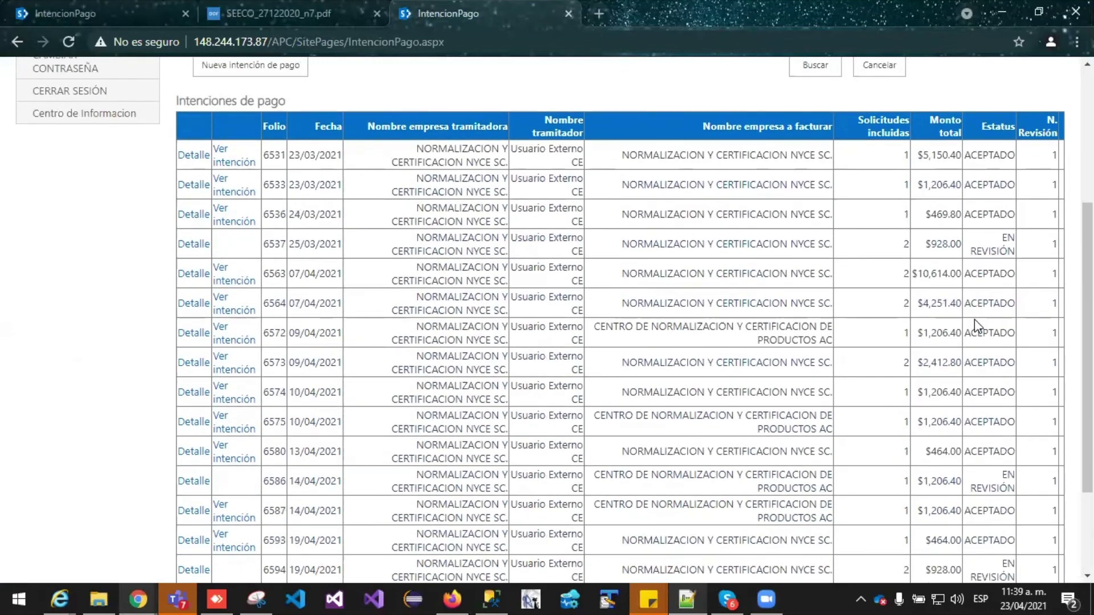
pyautogui.scroll(-3, 974, 319)
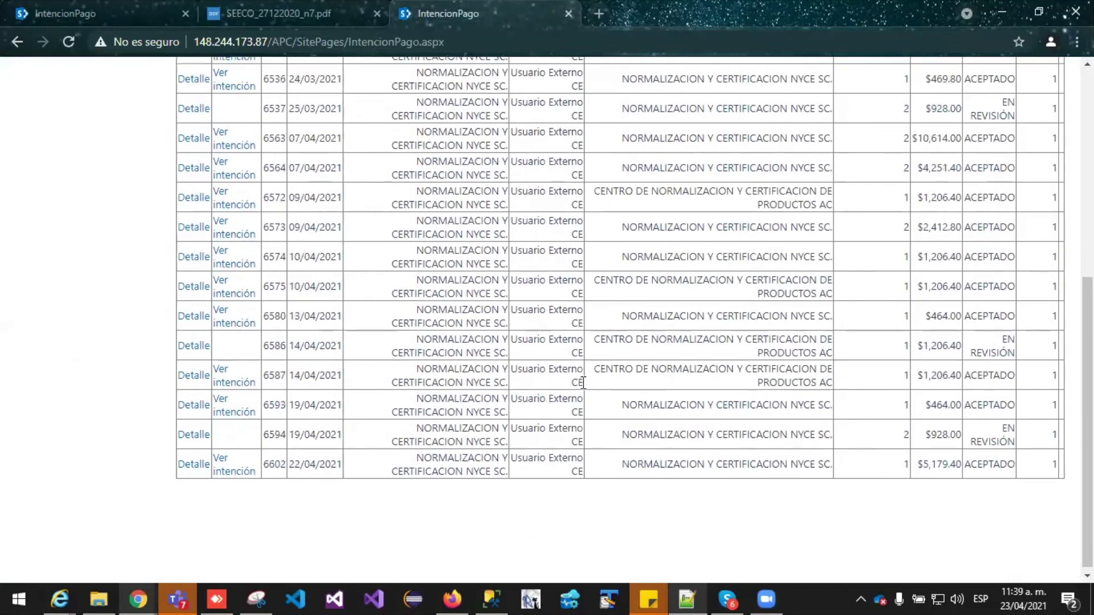
pyautogui.scroll(7, 583, 383)
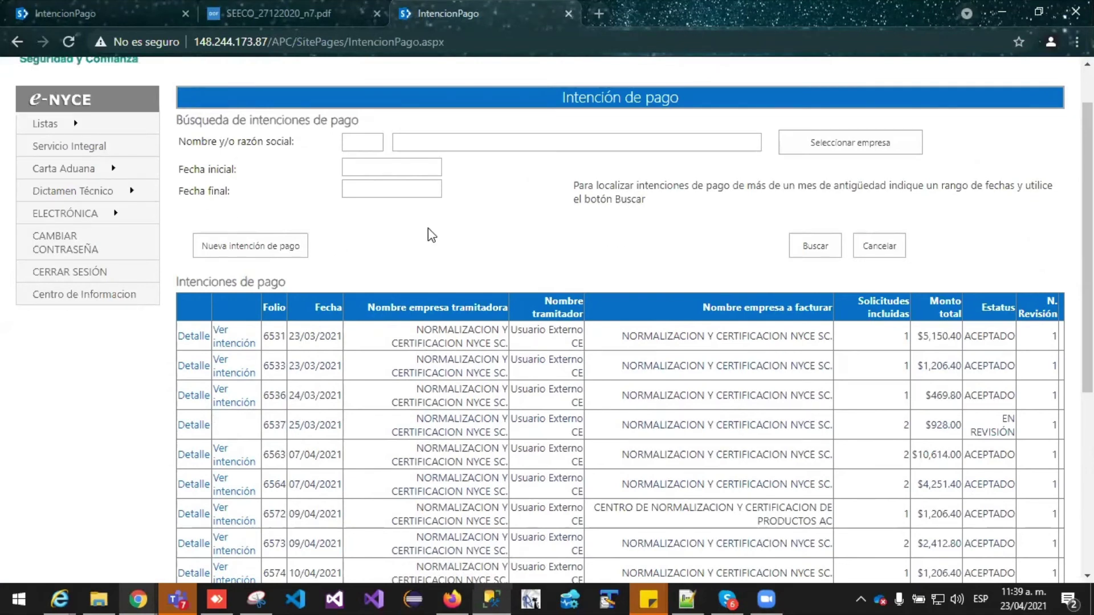
pyautogui.scroll(2, 427, 237)
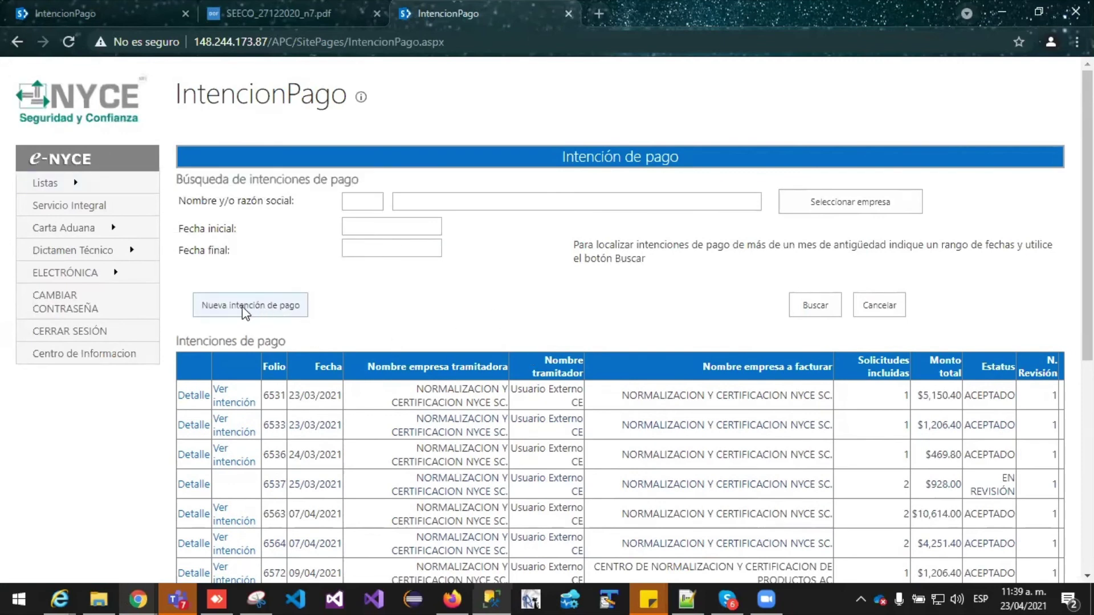
# Start a new payment intention, tick folios 4523 and 4489, and calculate their $9,123.40 cost
pyautogui.click(221, 308)
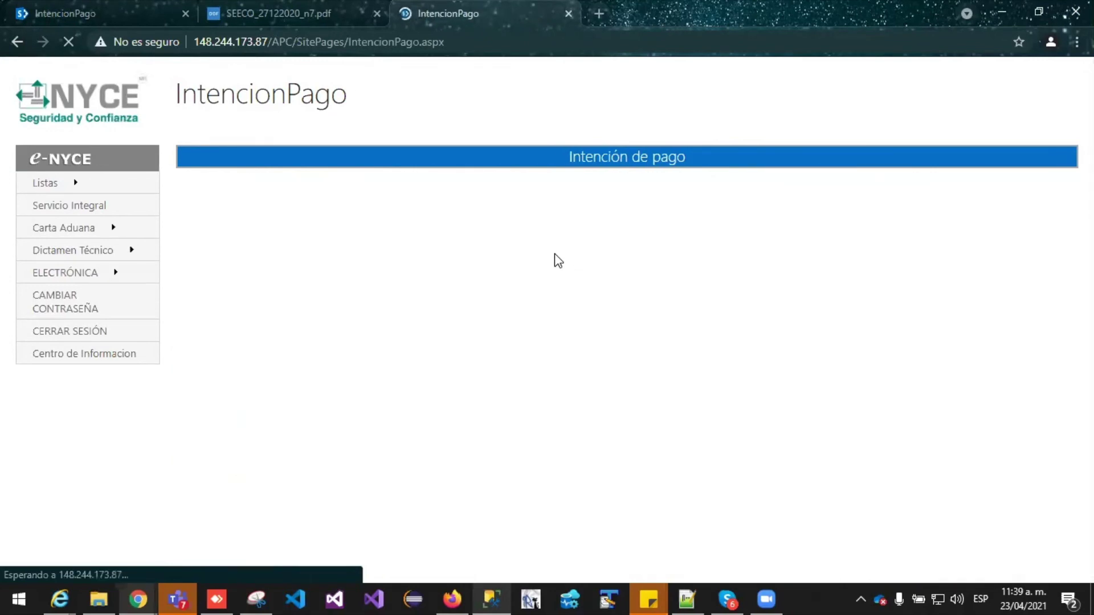
pyautogui.scroll(-1, 557, 260)
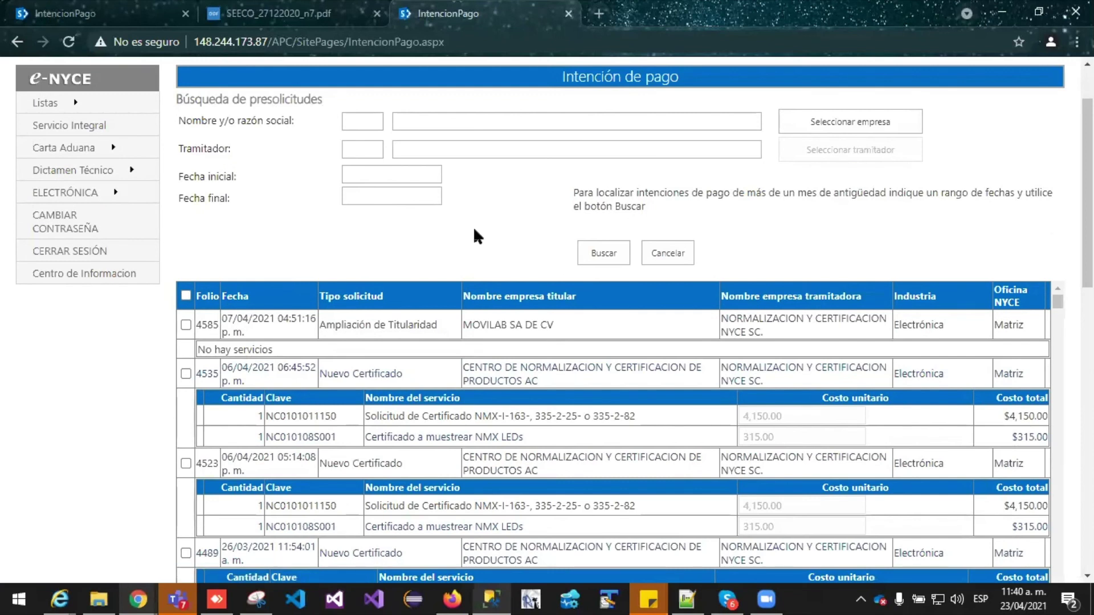
pyautogui.scroll(-1, 436, 227)
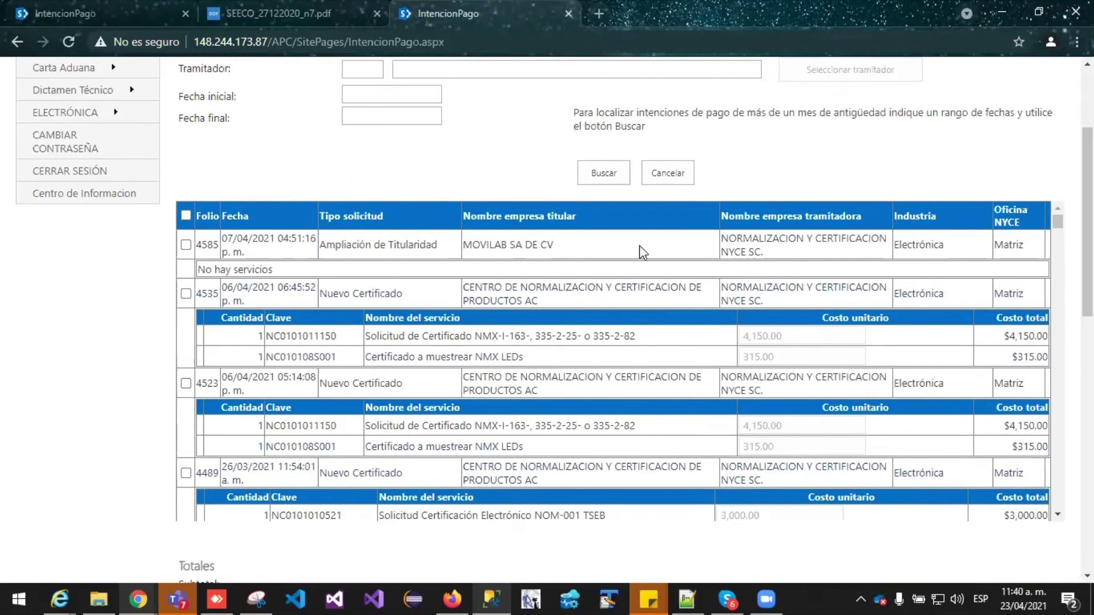
pyautogui.moveTo(1058, 227); pyautogui.dragTo(1057, 225)
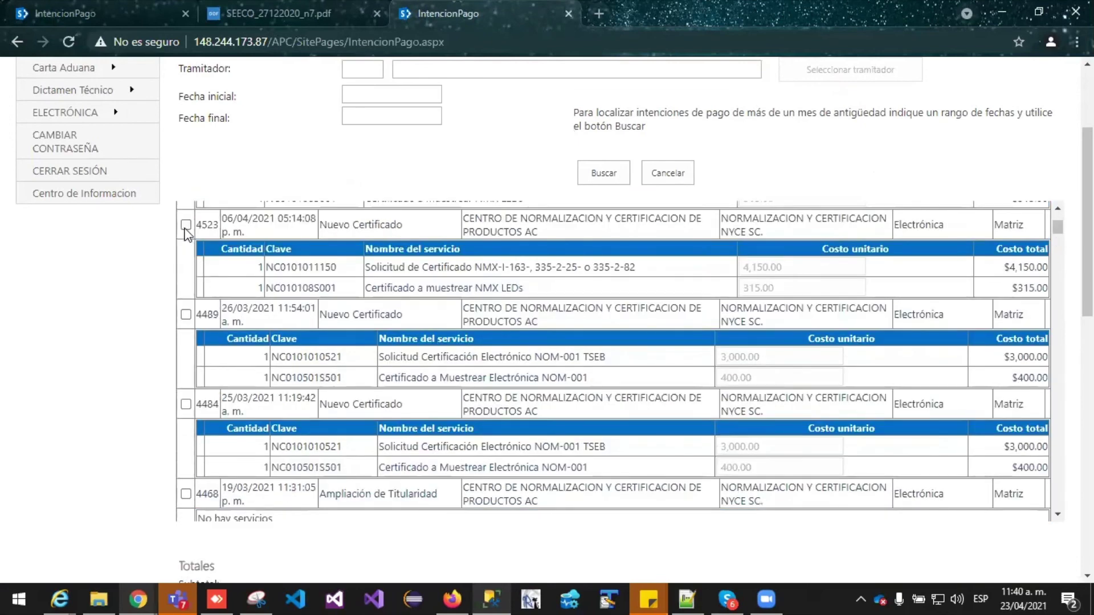
pyautogui.click(185, 225)
pyautogui.click(186, 315)
pyautogui.moveTo(1057, 225); pyautogui.dragTo(1086, 352)
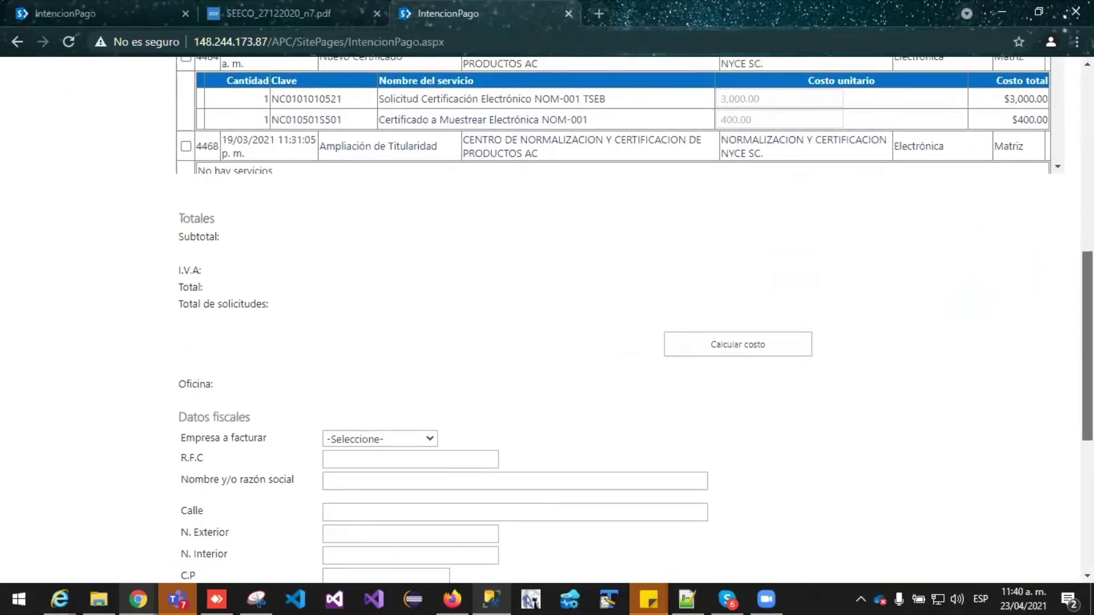
pyautogui.click(726, 348)
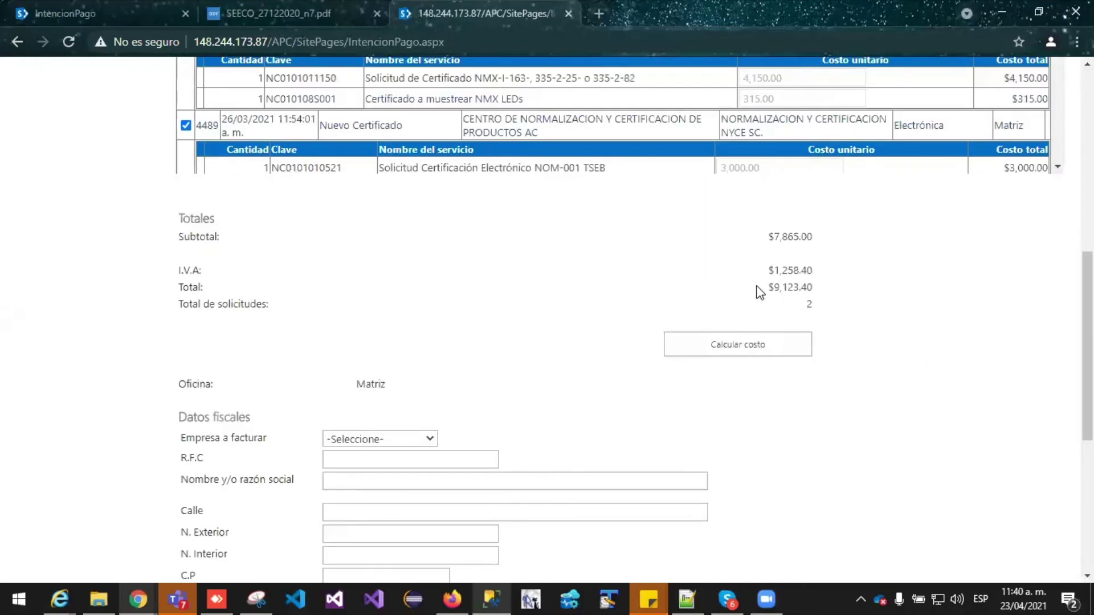
# Highlight the totals figures and the Matriz office value
pyautogui.moveTo(769, 287); pyautogui.dragTo(828, 310)
pyautogui.scroll(-3, 894, 317)
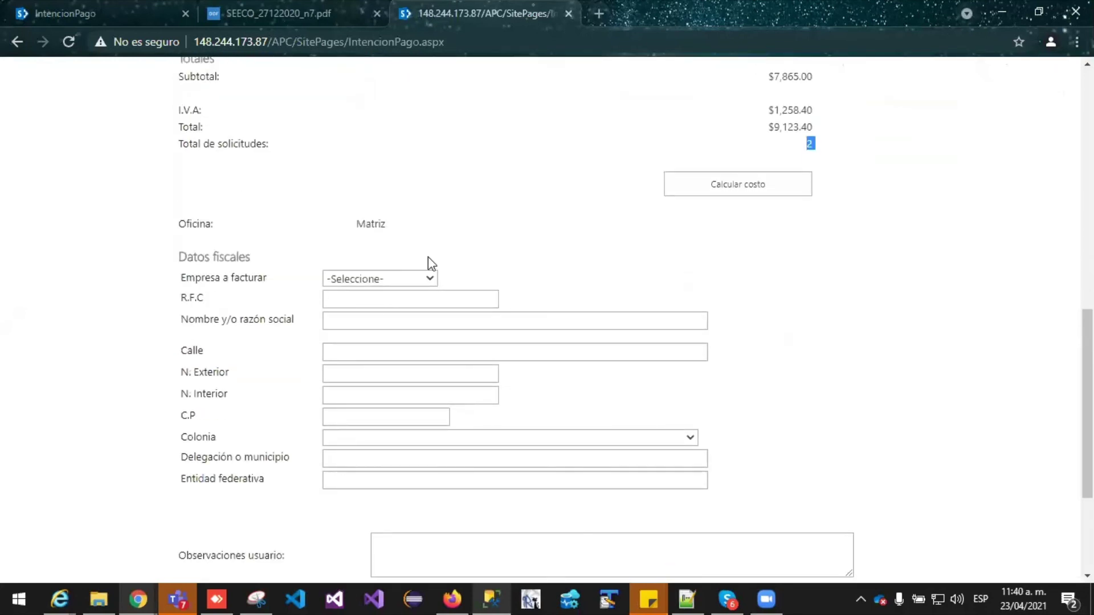
pyautogui.doubleClick(374, 228)
pyautogui.scroll(-1, 582, 273)
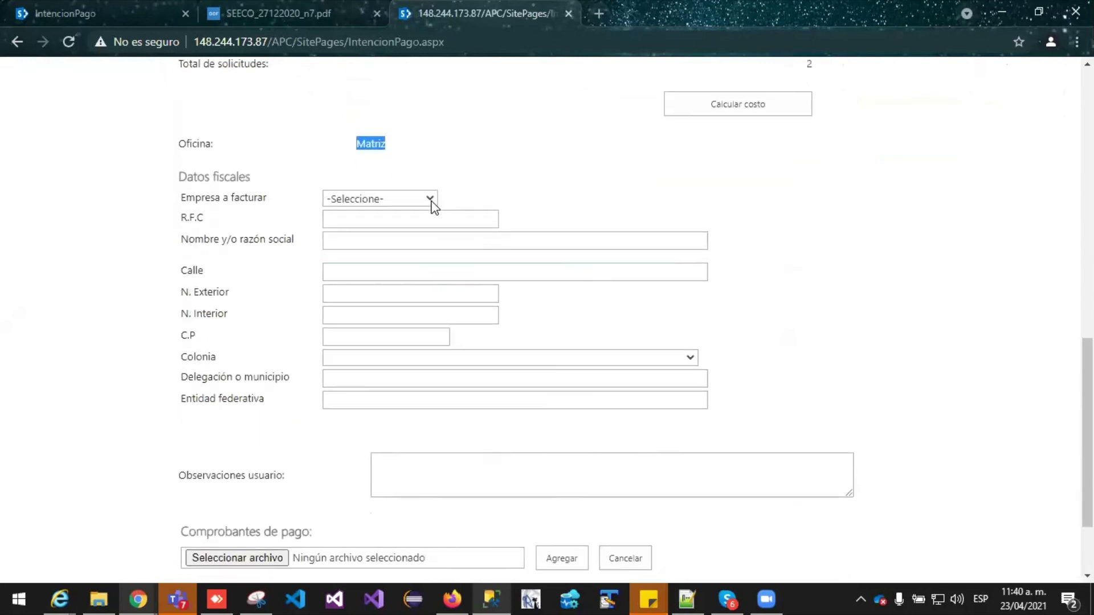
# Set Empresa a facturar to Empresa tramitadora so its RFC, business name and address autofill
pyautogui.click(431, 200)
pyautogui.click(475, 188)
pyautogui.click(389, 198)
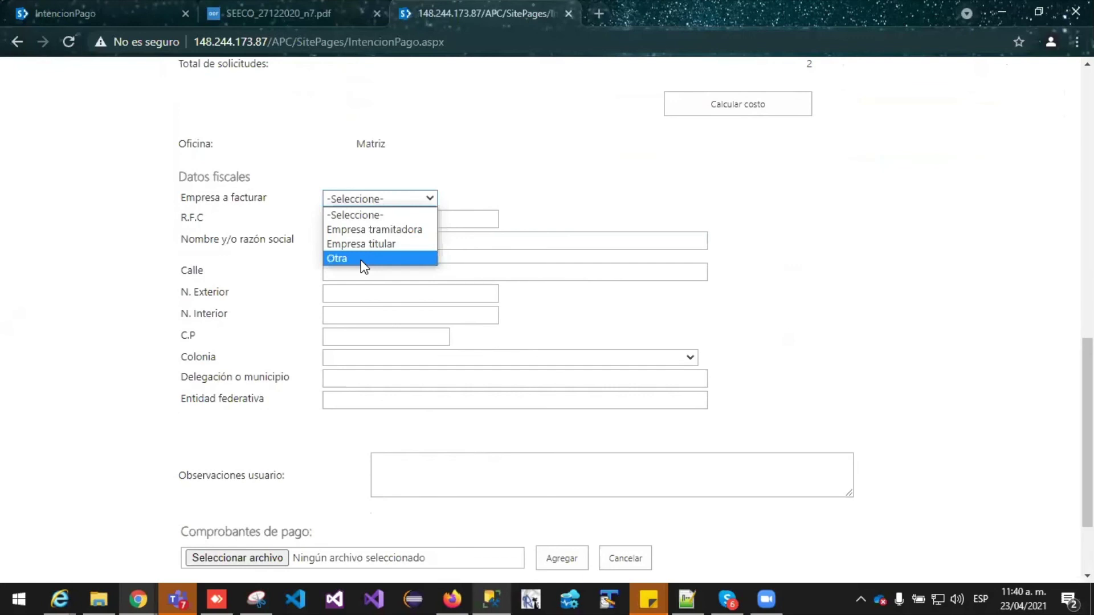
pyautogui.click(622, 297)
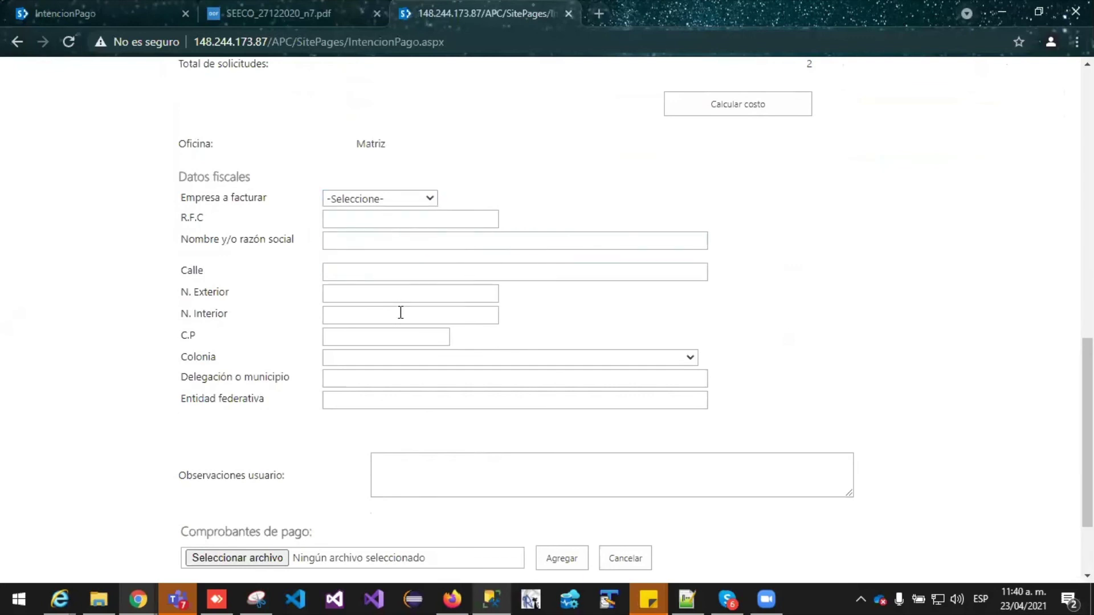
pyautogui.click(389, 199)
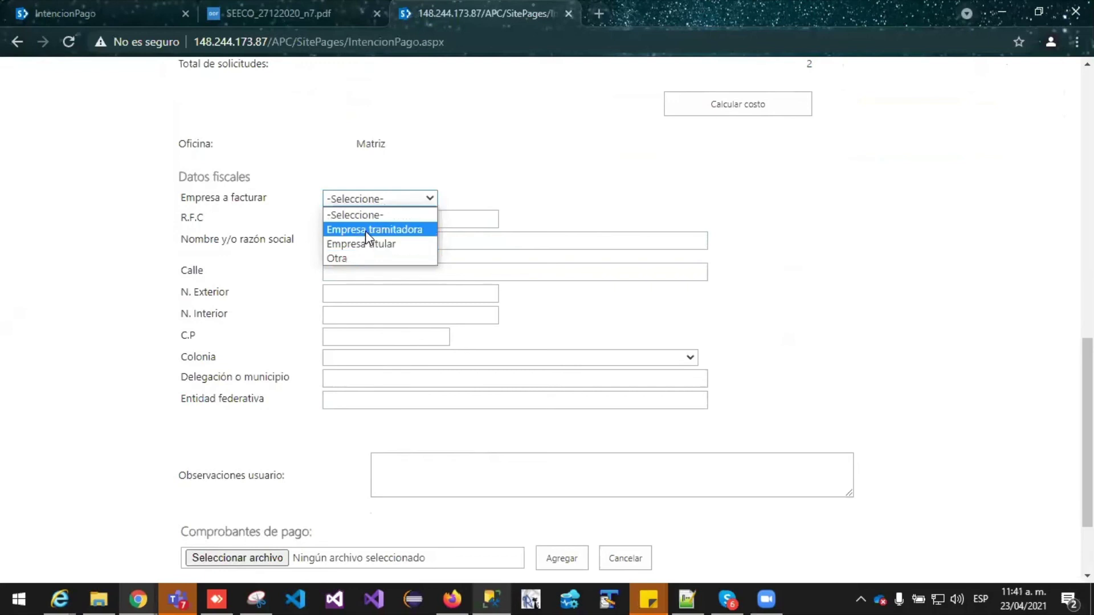
pyautogui.click(365, 230)
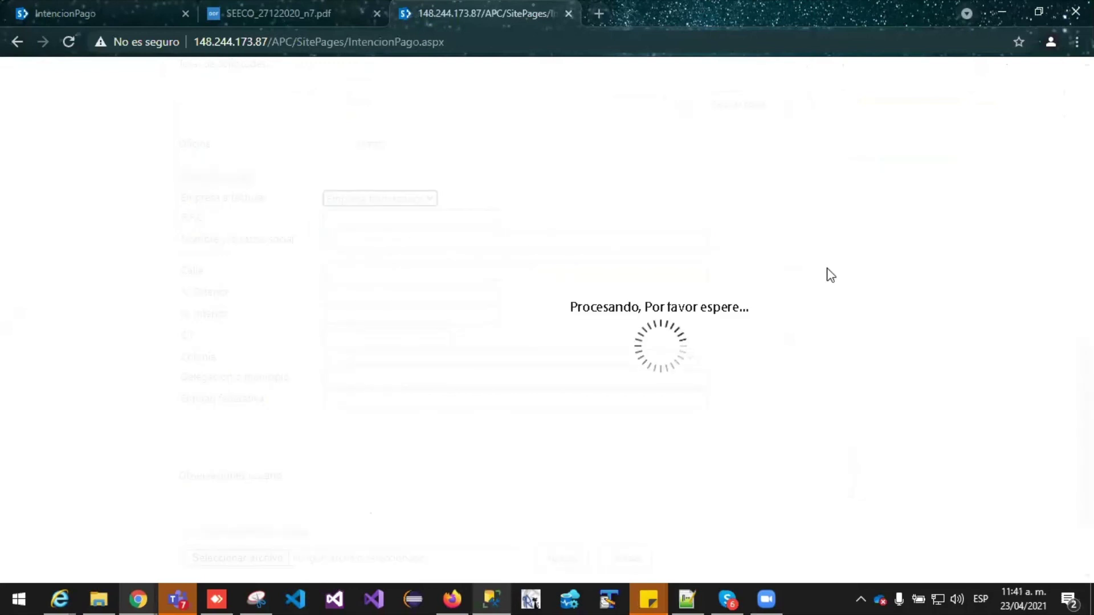
pyautogui.scroll(-1, 830, 275)
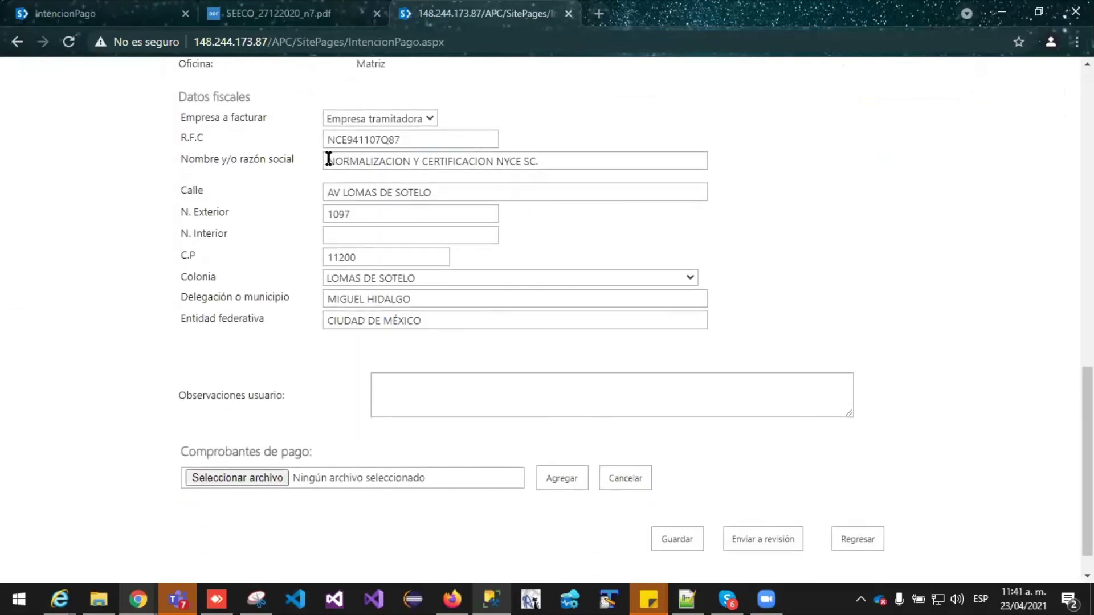
pyautogui.scroll(-1, 465, 290)
# Enter 'favor de atender a la brevedad' in the Observaciones usuario box
pyautogui.click(424, 358)
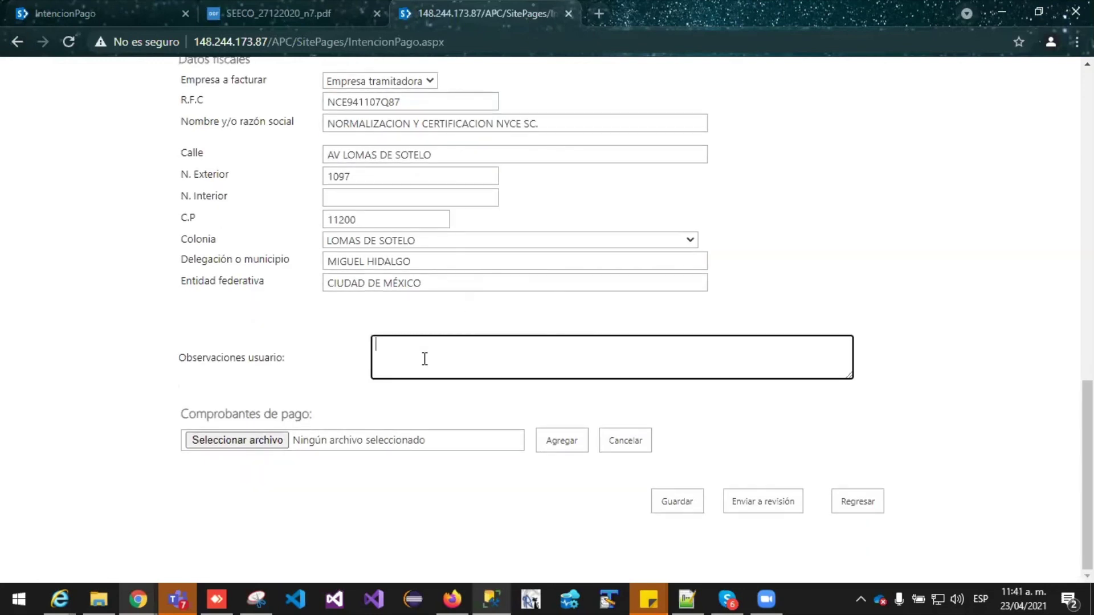
pyautogui.scroll(1, 385, 197)
pyautogui.scroll(3, 638, 268)
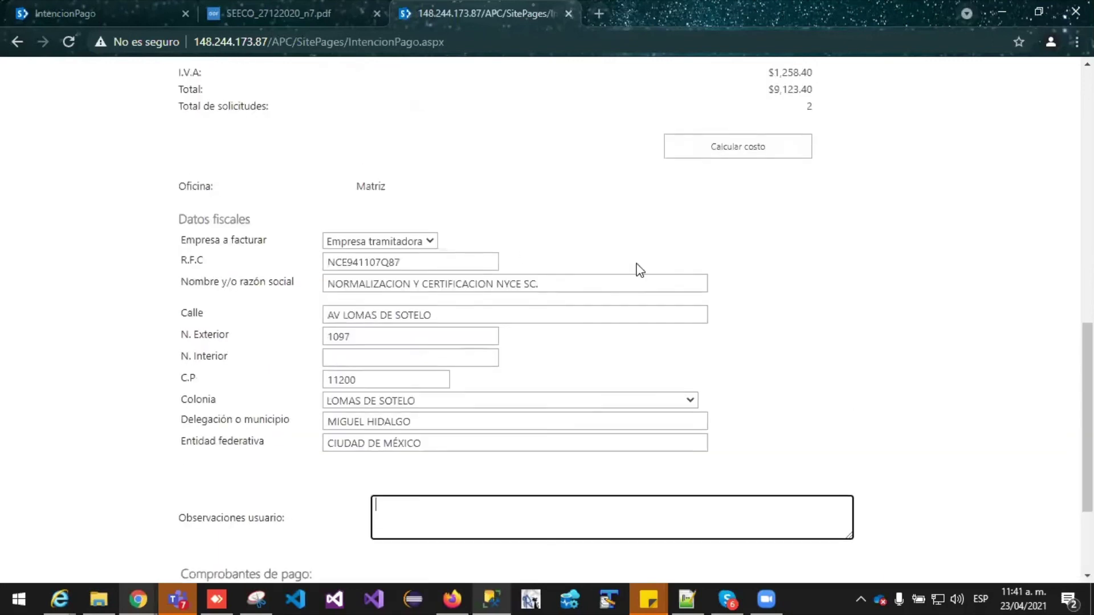
pyautogui.scroll(-3, 637, 268)
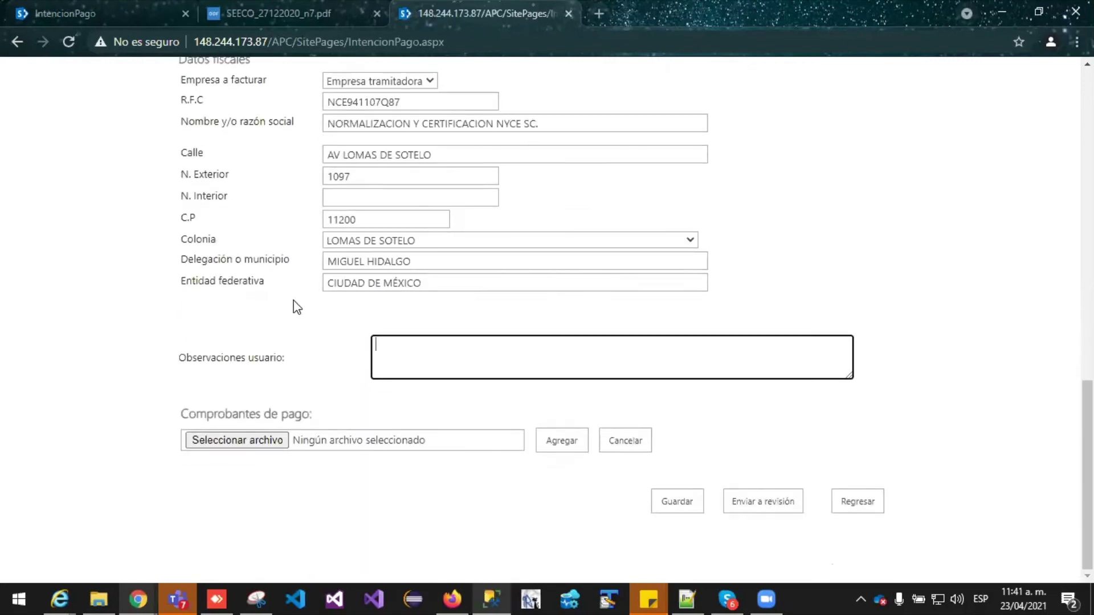
pyautogui.scroll(3, 406, 443)
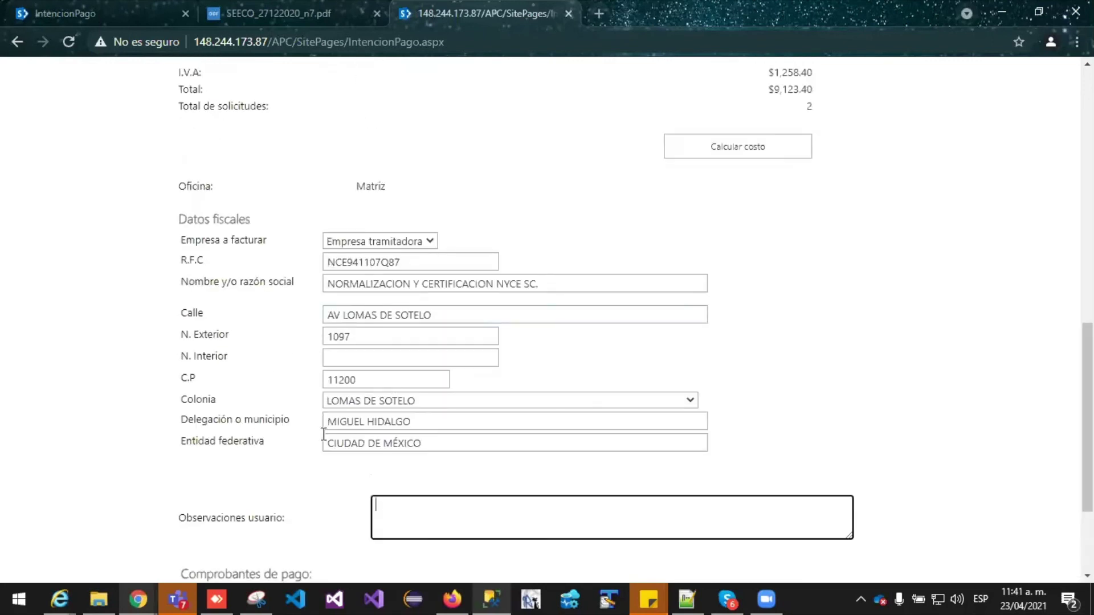
pyautogui.click(343, 461)
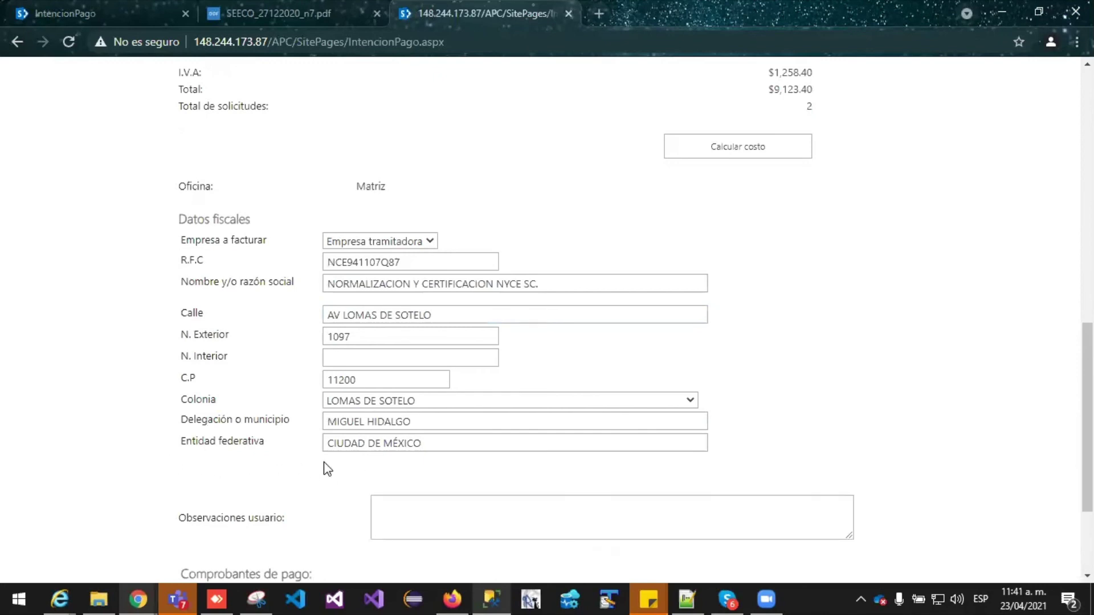
pyautogui.scroll(-3, 376, 445)
pyautogui.click(407, 353)
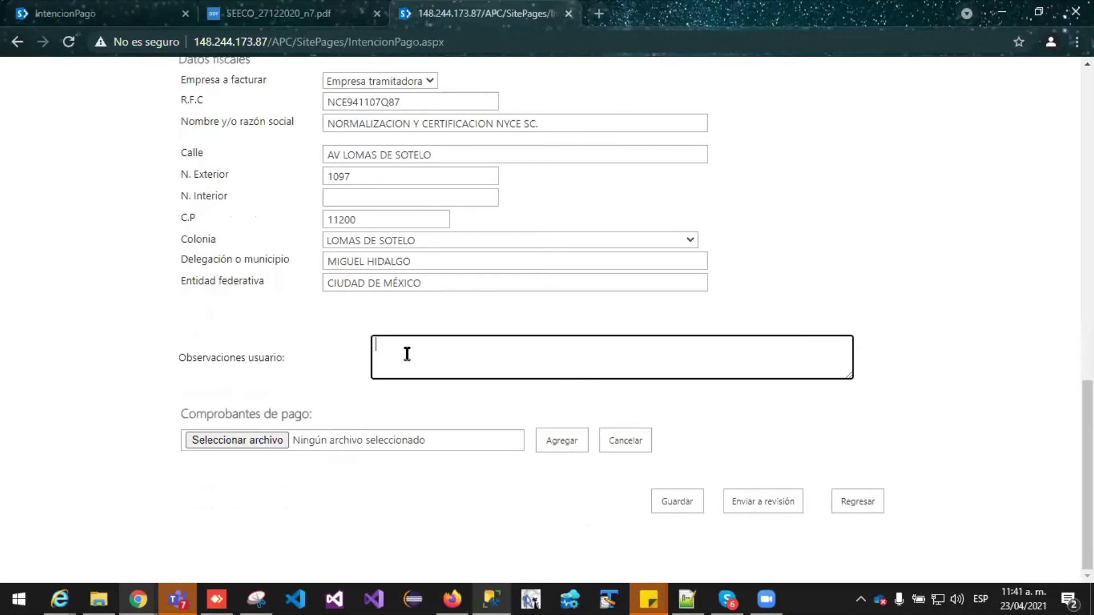
pyautogui.write('favor de atentder a la brevedad')
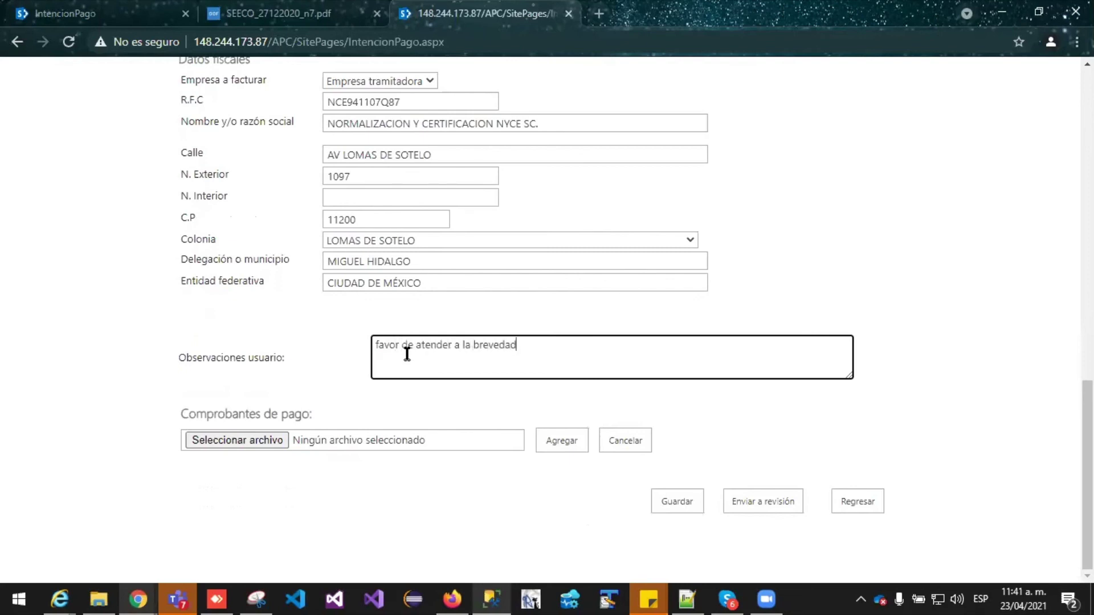
pyautogui.scroll(2, 475, 359)
pyautogui.scroll(-2, 341, 387)
# Attach rptIntencionPago.rdl (5).pdf as payment proof and submit for review, generating folio 6604
pyautogui.click(256, 442)
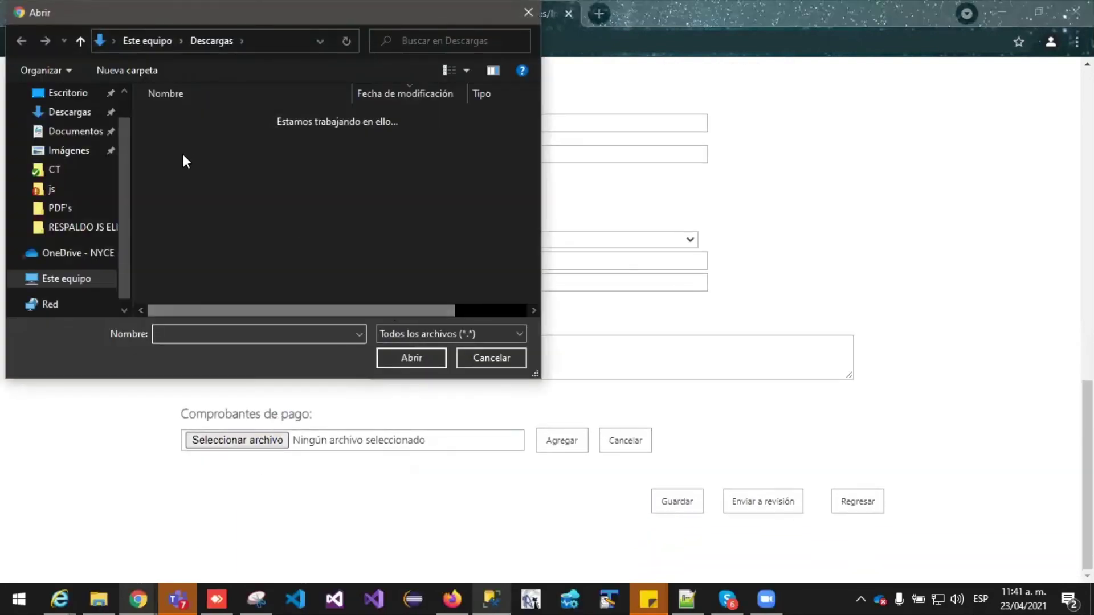
pyautogui.click(197, 214)
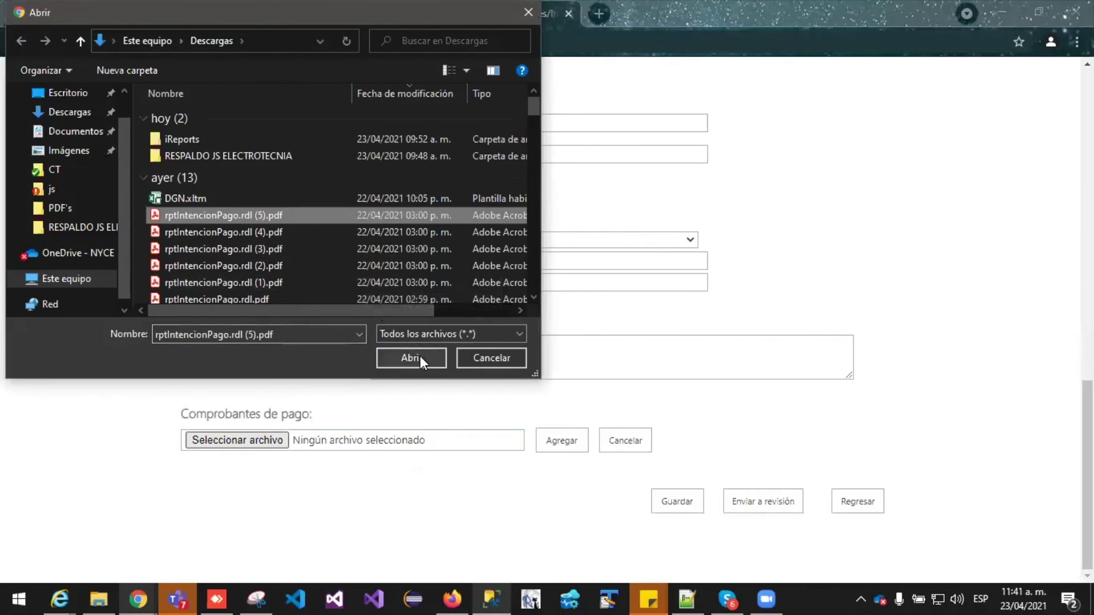
pyautogui.click(419, 358)
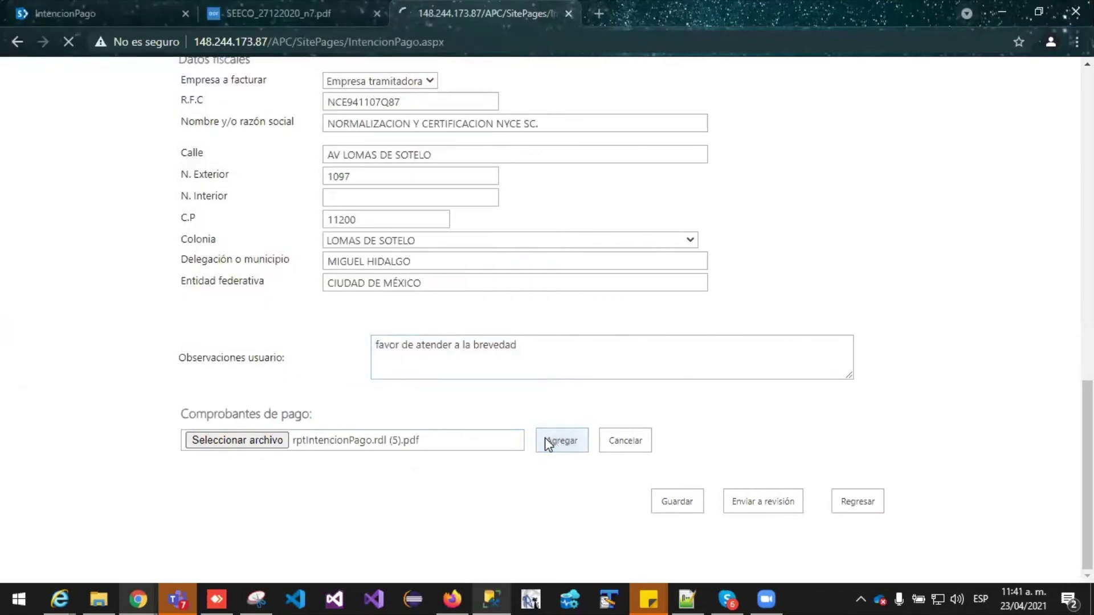
pyautogui.click(559, 447)
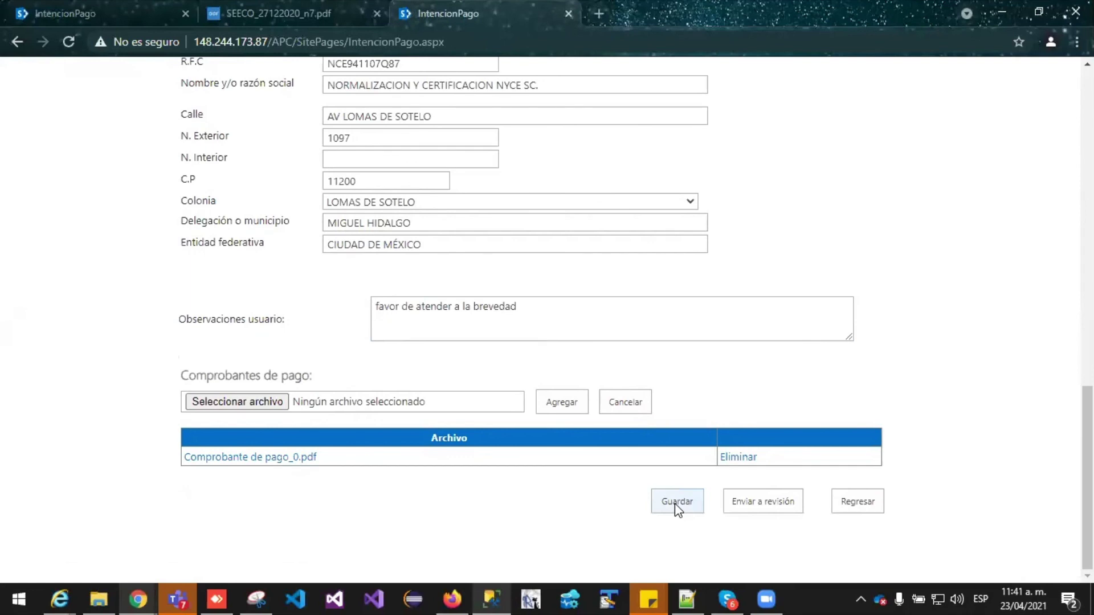
pyautogui.click(760, 502)
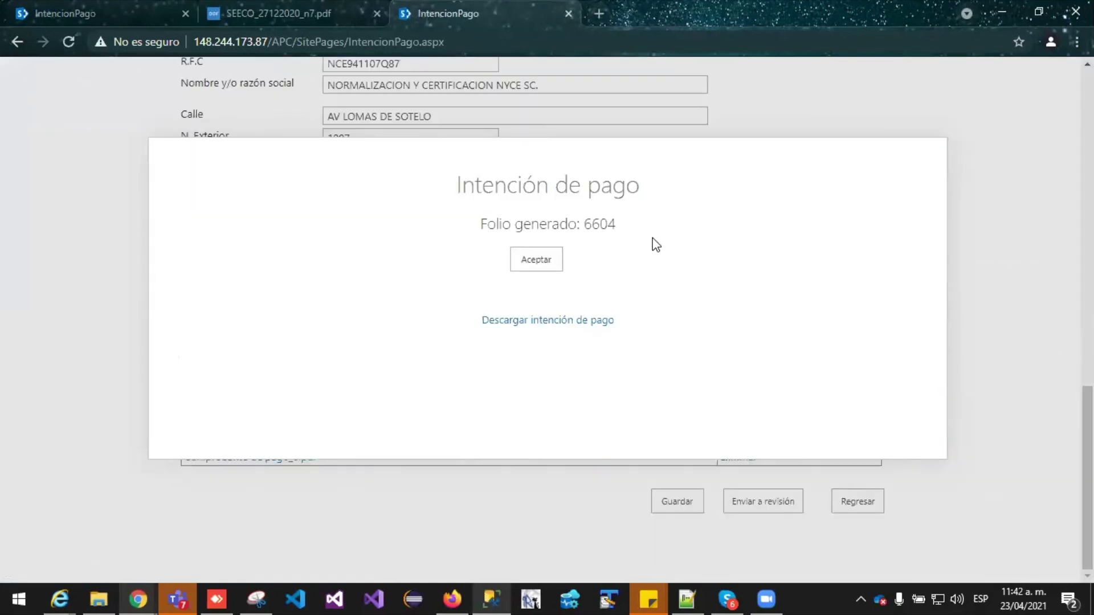
# Download folio 6604's payment intention and open rptIntencionPago.rdl (6).pdf showing the $9,123.40 total
pyautogui.click(558, 322)
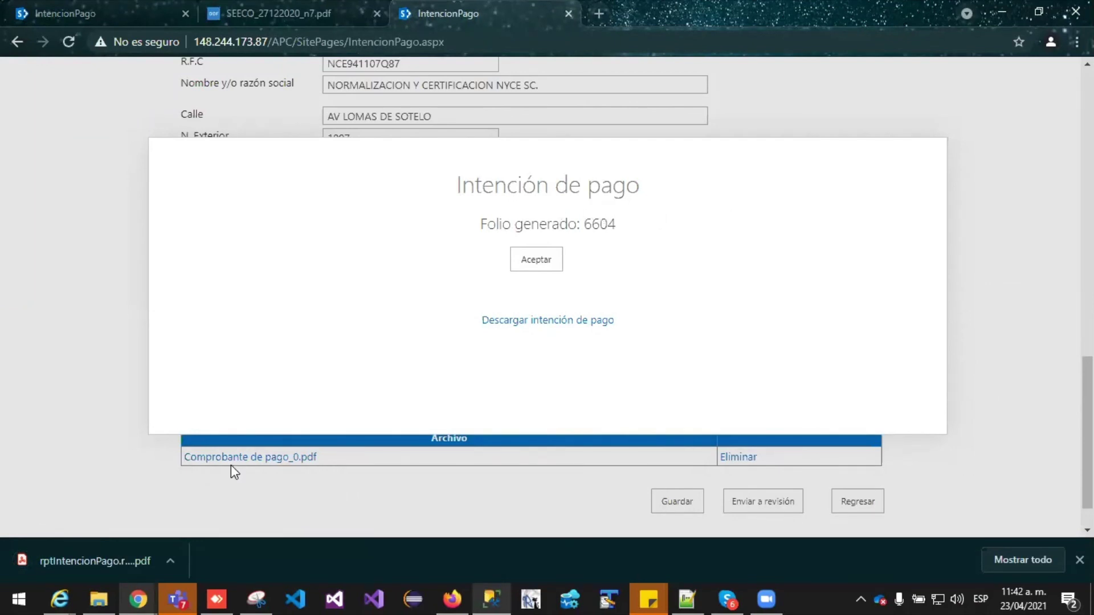
pyautogui.click(86, 561)
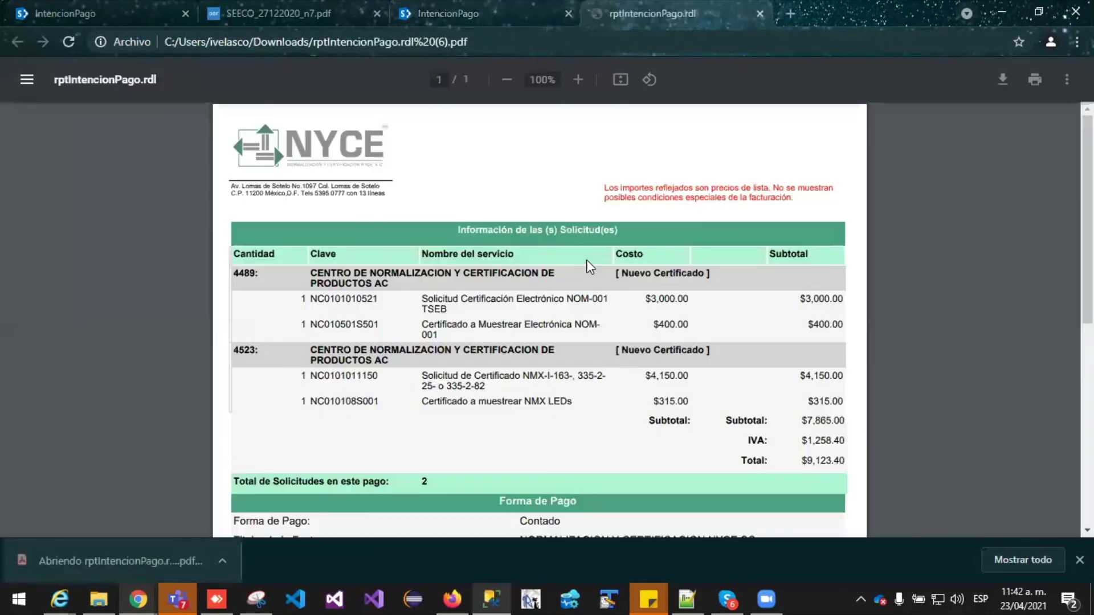
pyautogui.scroll(-3, 586, 259)
pyautogui.scroll(-5, 511, 235)
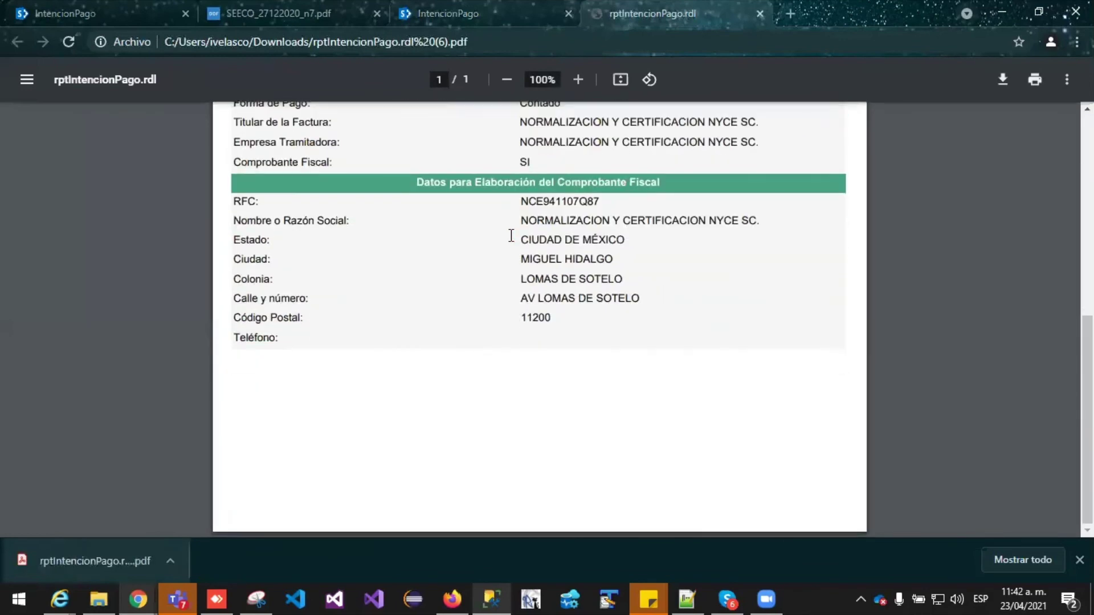